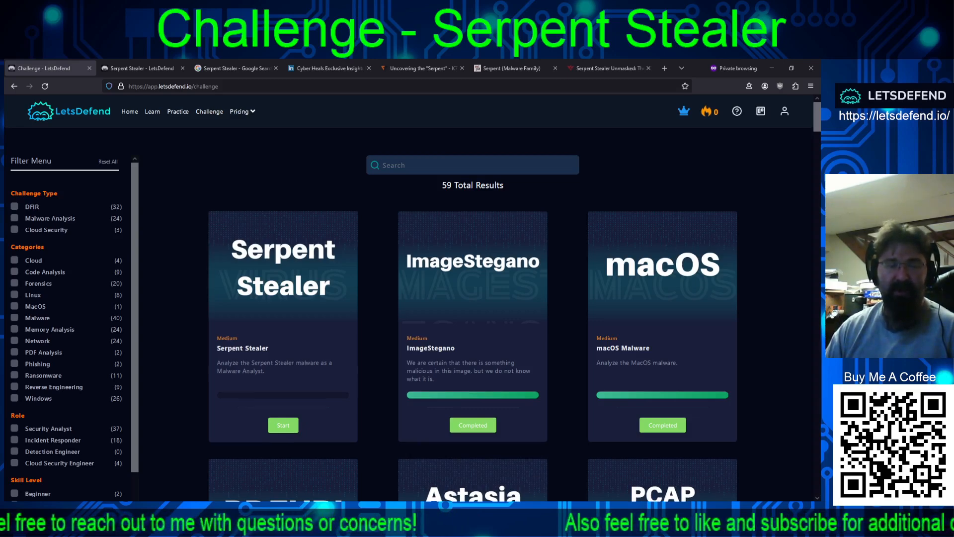
Step: Switch to the Serpent Stealer challenge page and review its scenario description and sample file location
left_click(144, 69)
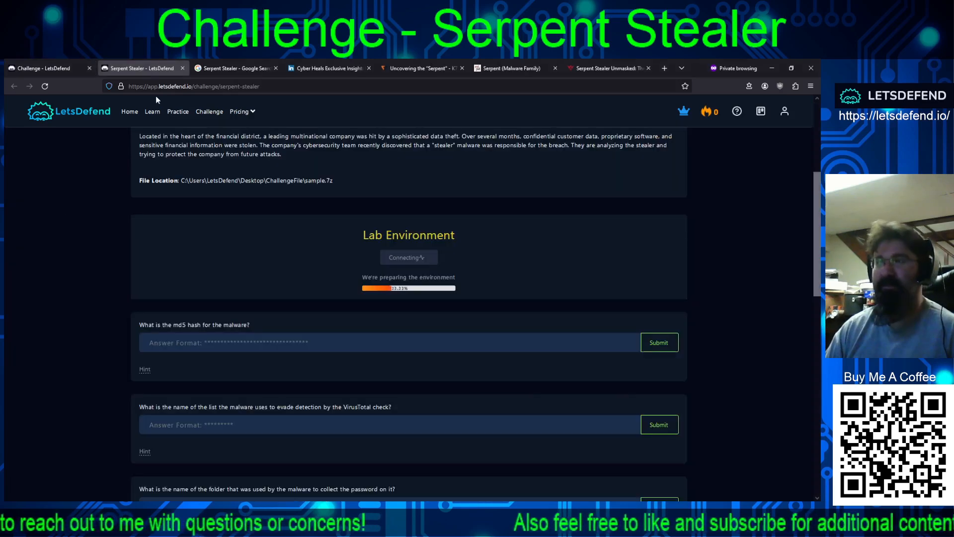
scroll(226, 339, "up", 3)
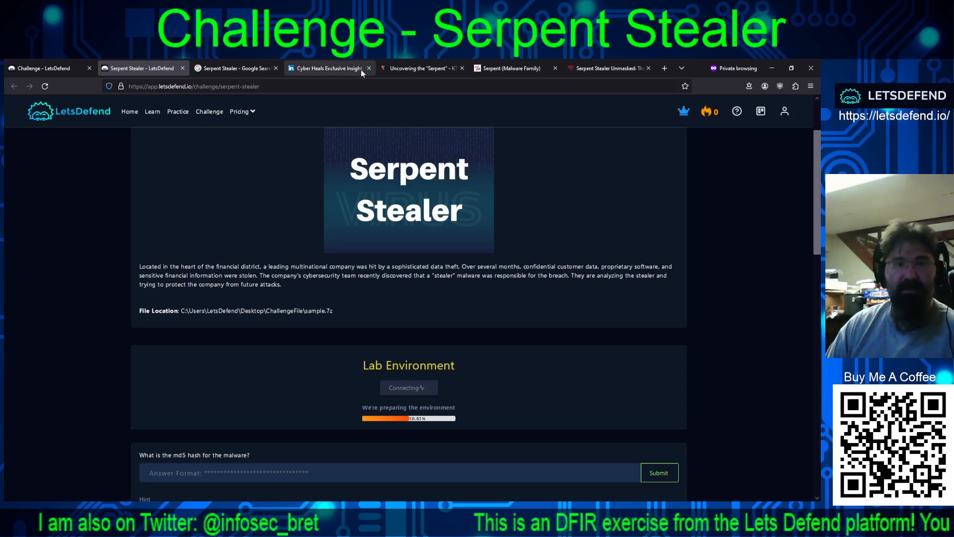
Step: Read the key features in the Cyber Heals LinkedIn article on Serpent Stealer, dismissing the app notice and highlighting the Stealth & Evasion paragraph
left_click(330, 68)
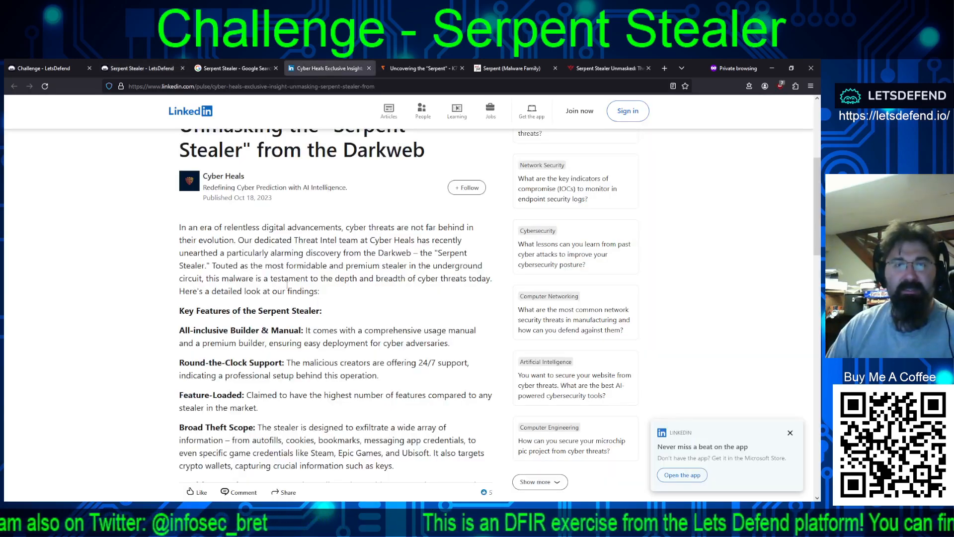
scroll(376, 322, "up", 1)
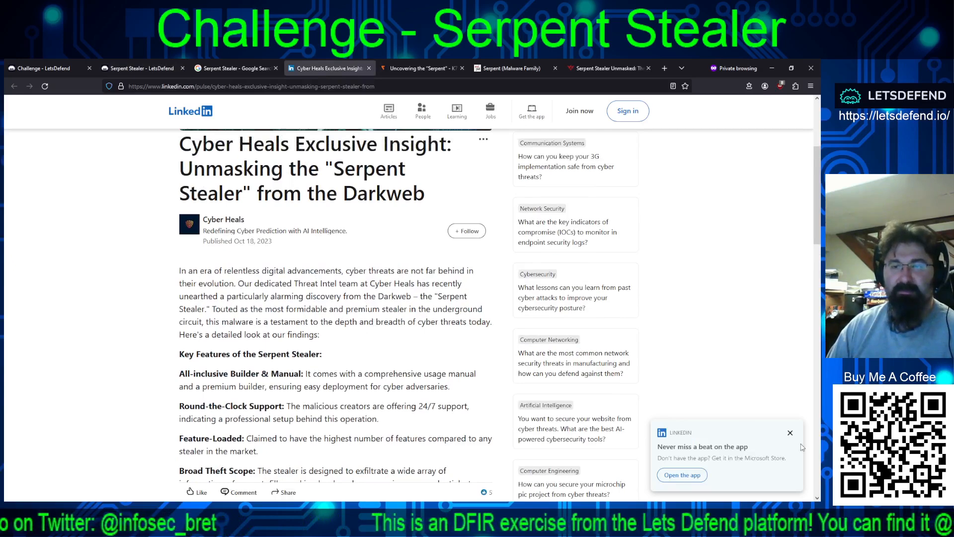
left_click(790, 433)
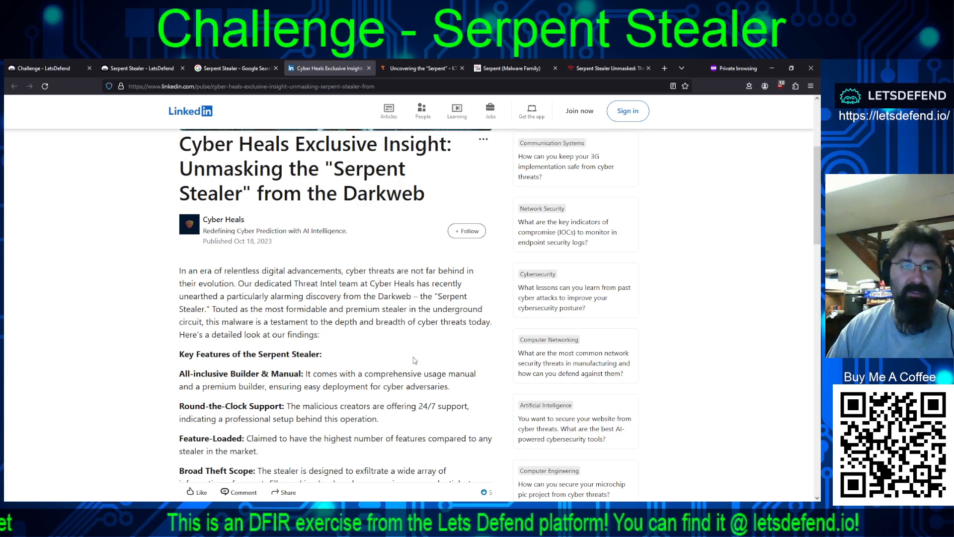
scroll(415, 361, "down", 1)
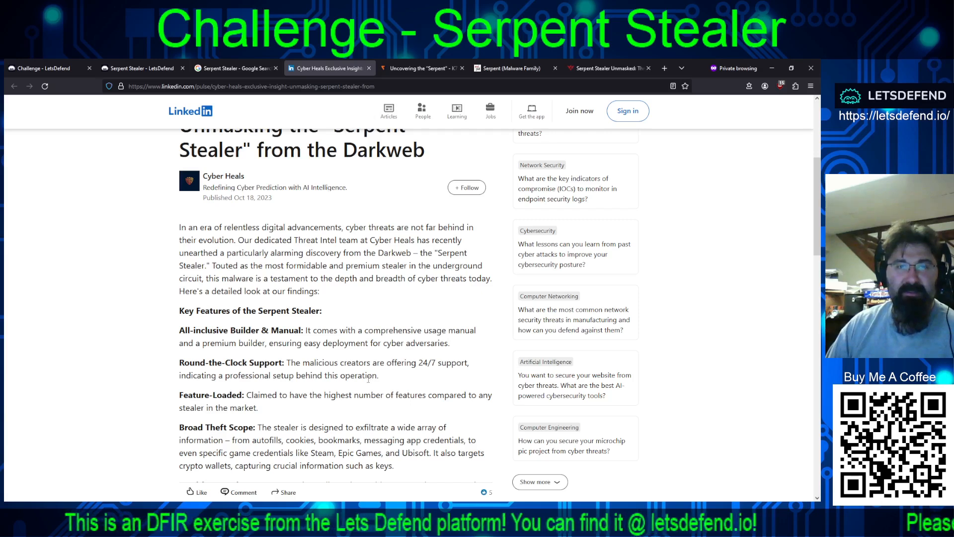
scroll(370, 383, "down", 1)
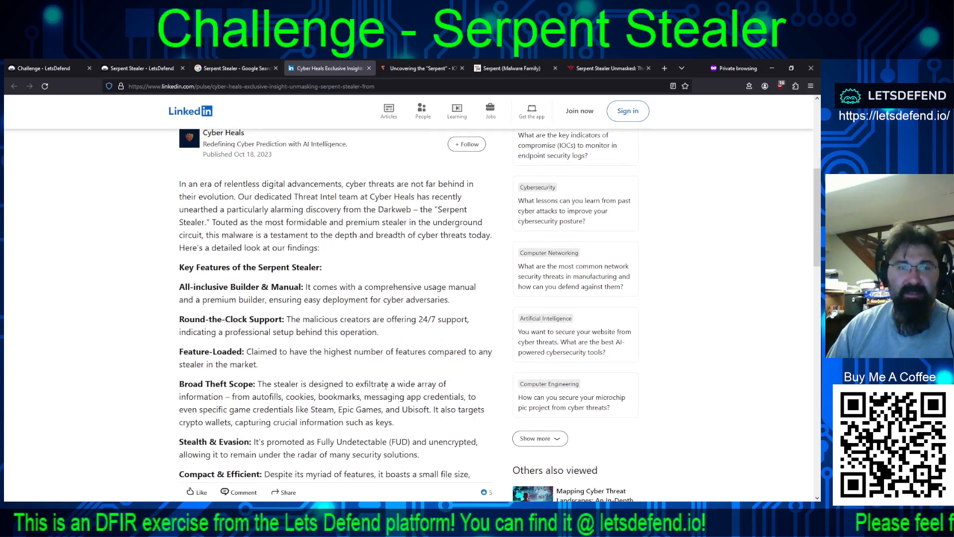
scroll(382, 389, "down", 2)
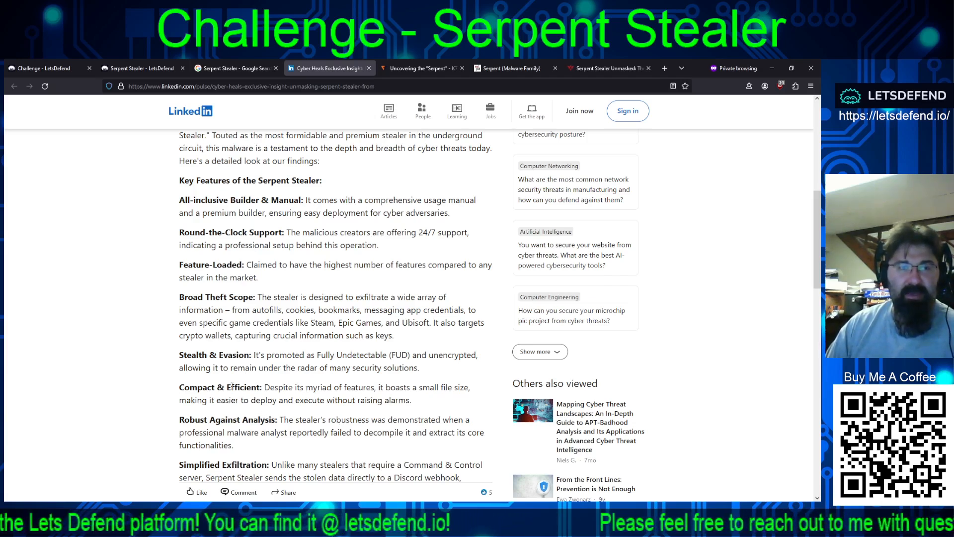
left_click_drag(180, 354, 425, 369)
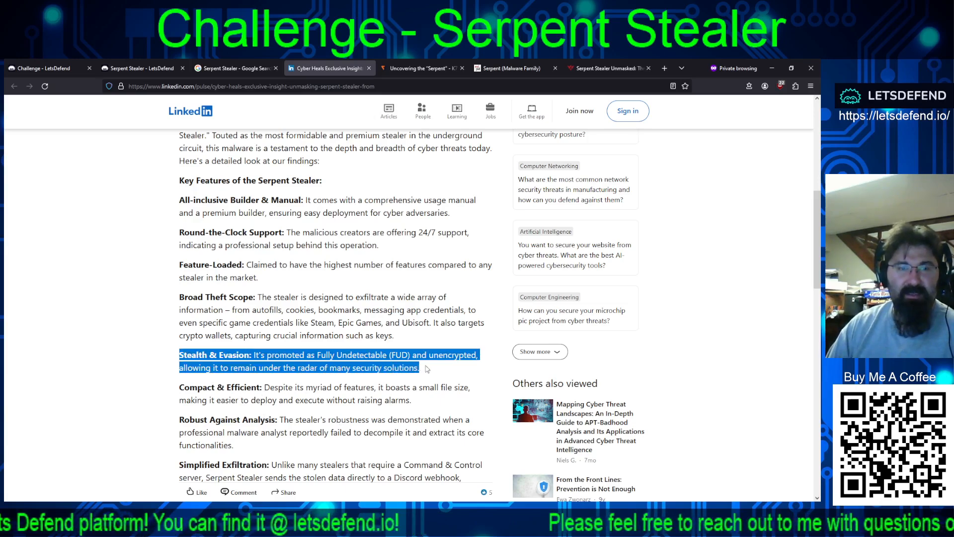
Step: Read the rest of the LinkedIn article, covering exfiltration, the darkweb post, the threat landscape and the defensive measures
scroll(438, 367, "down", 3)
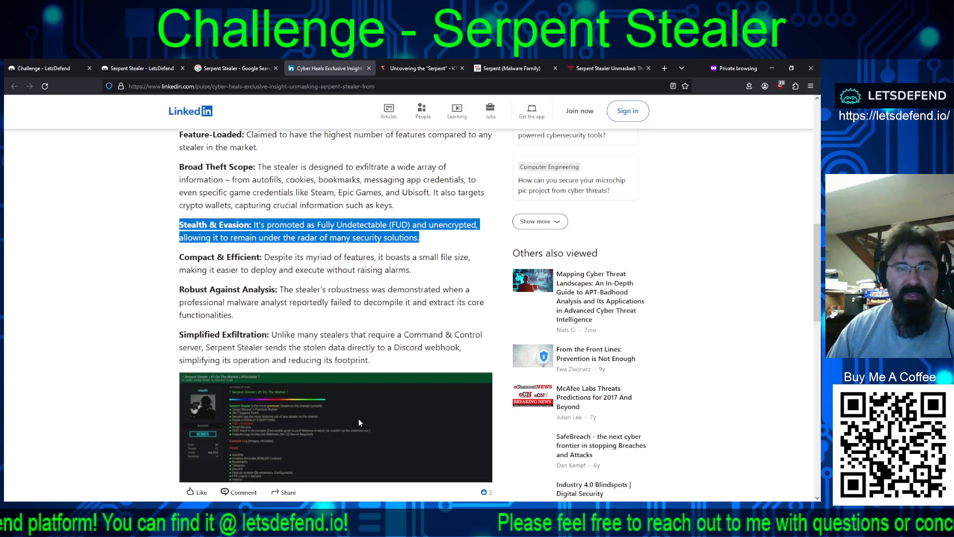
scroll(408, 414, "down", 10)
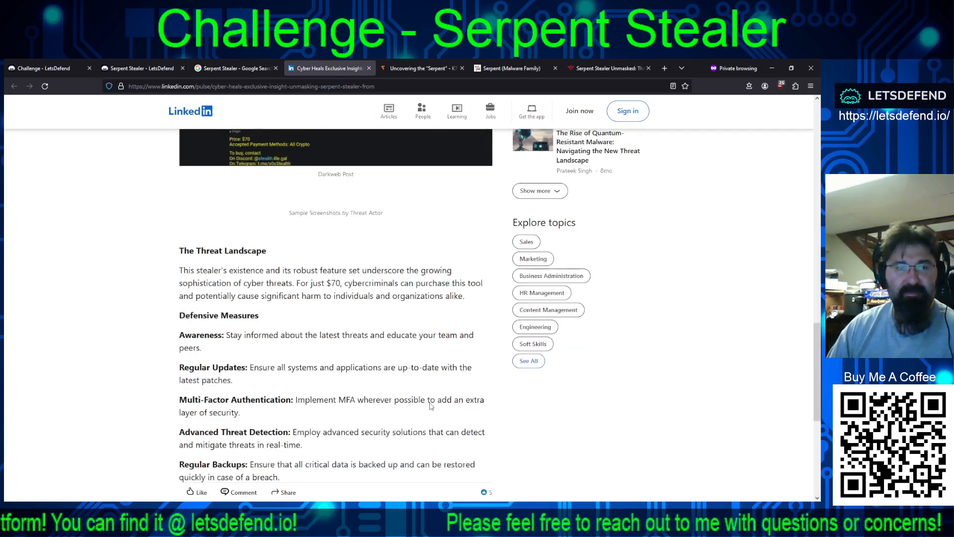
scroll(448, 405, "down", 2)
scroll(445, 405, "down", 4)
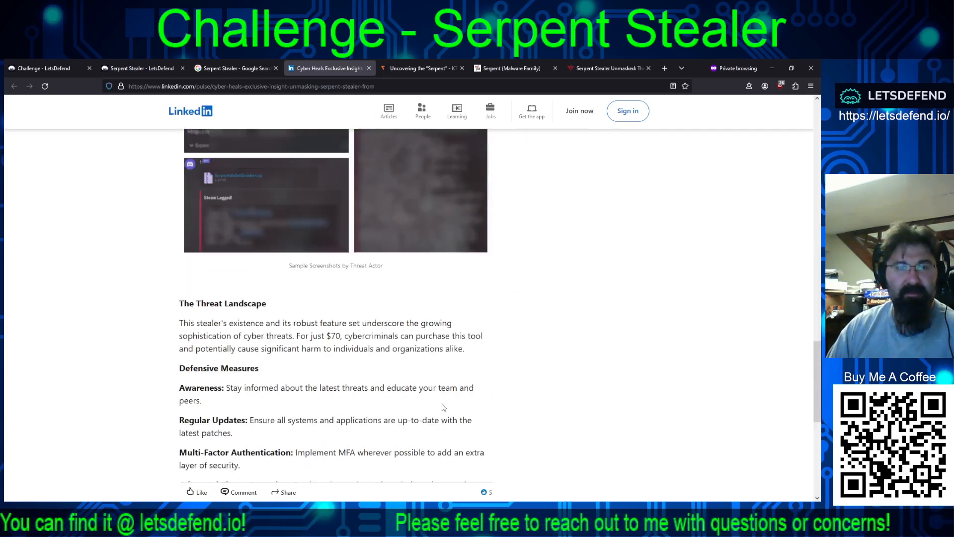
scroll(440, 407, "down", 4)
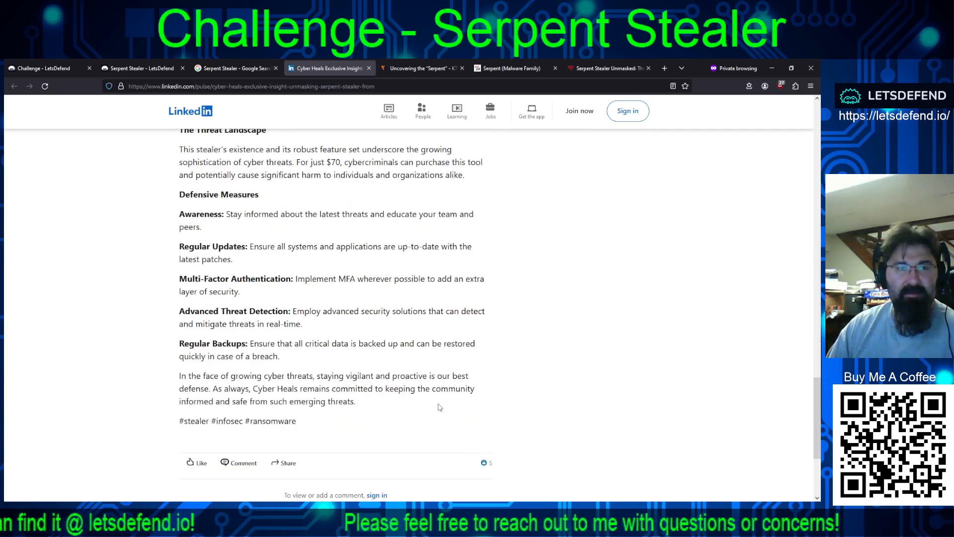
scroll(440, 407, "up", 1)
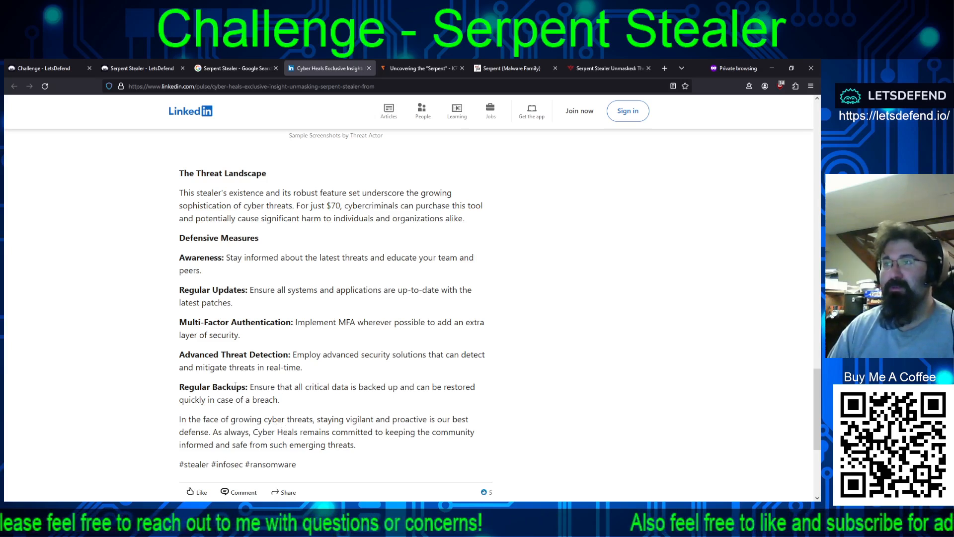
Step: Open the K7 Security Labs article Uncovering the "Serpent" and read its introduction, darkweb advertisement and binary file information
left_click(411, 68)
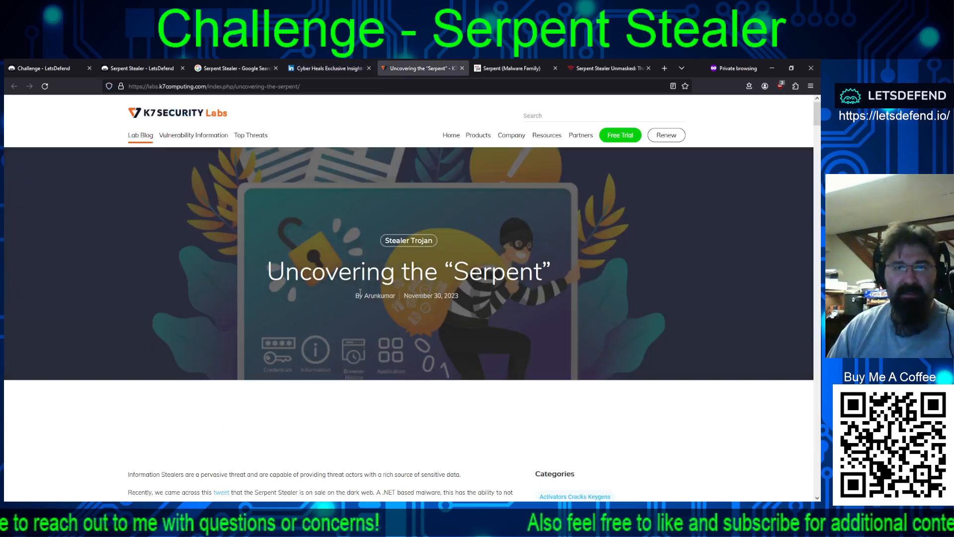
scroll(328, 333, "down", 3)
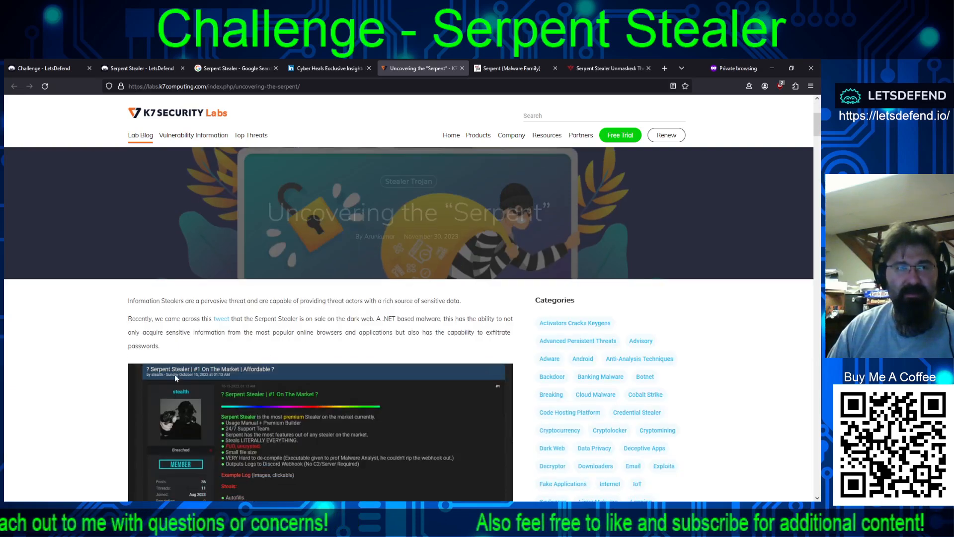
scroll(161, 360, "down", 3)
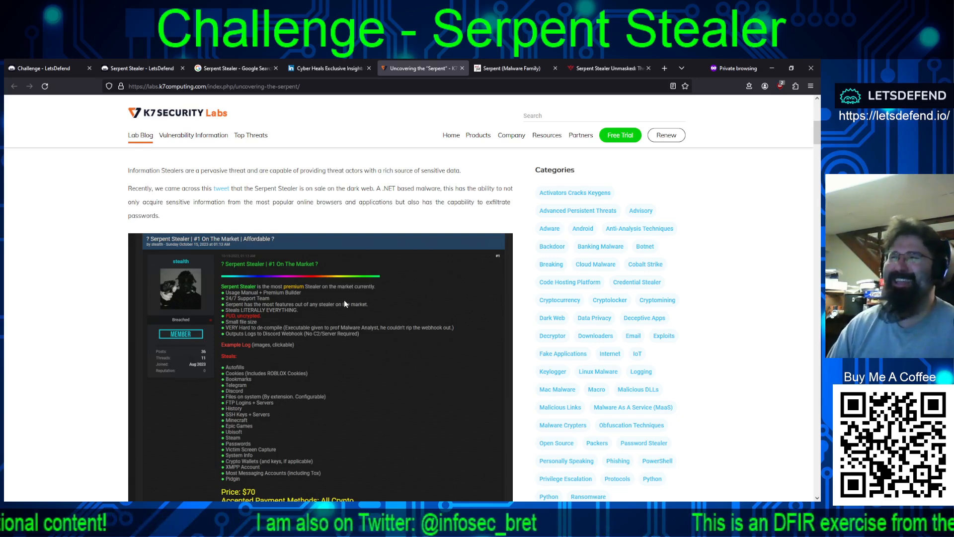
scroll(334, 316, "down", 4)
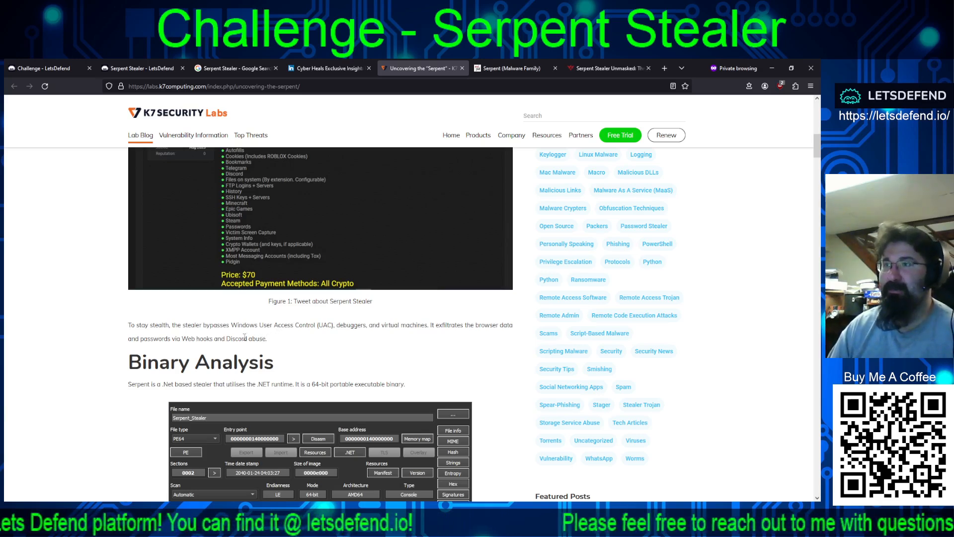
scroll(210, 344, "down", 4)
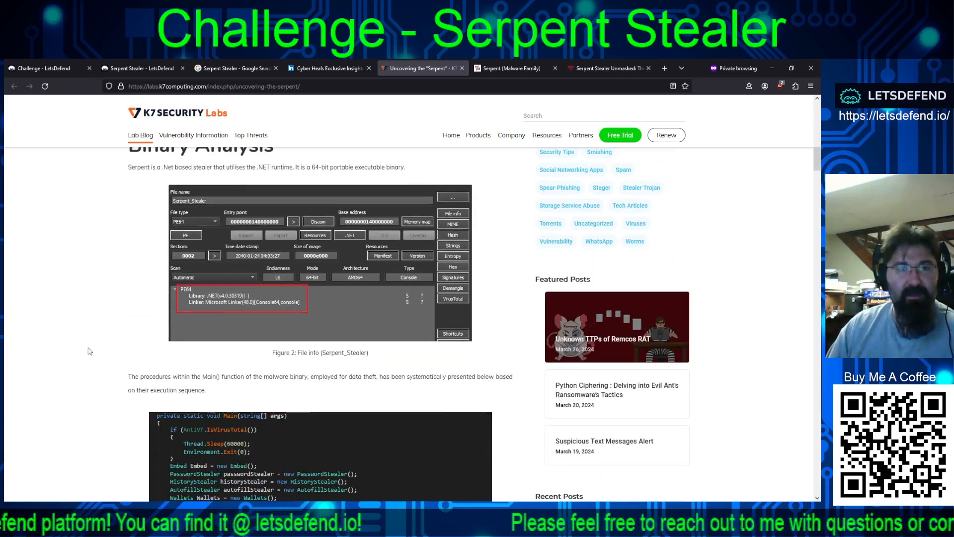
scroll(124, 309, "up", 1)
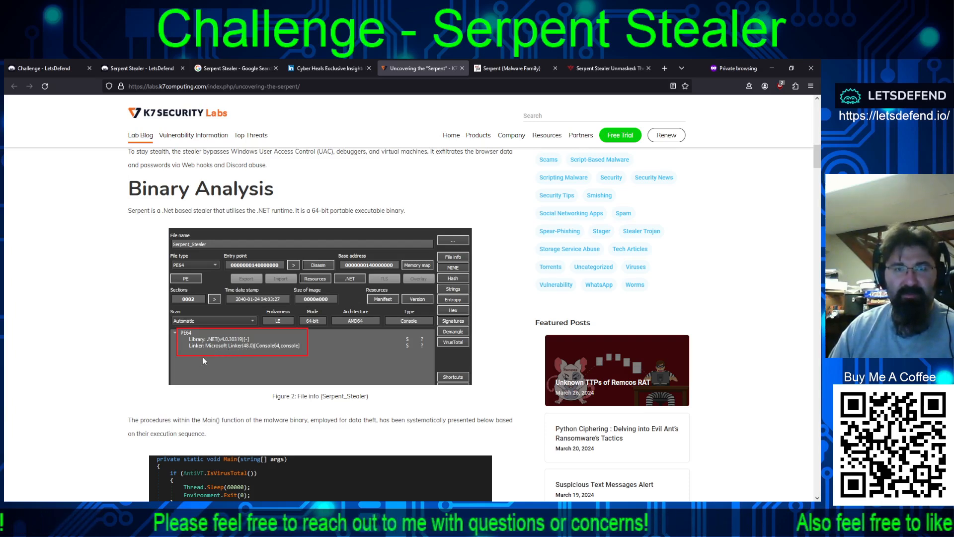
Step: Examine the K7 article's Main function code, environment checks with blacklisted usernames, and the autofill and history data collection code
scroll(243, 361, "down", 3)
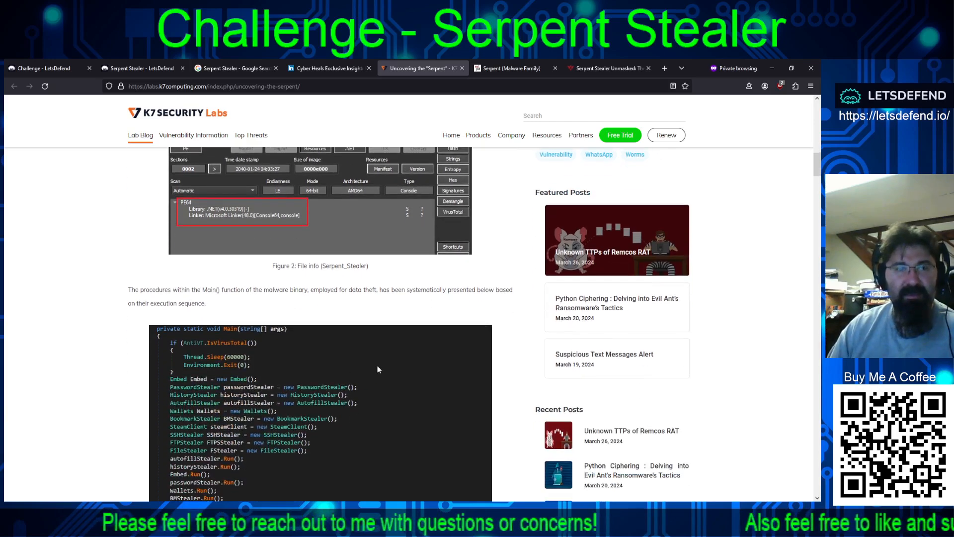
scroll(423, 366, "down", 4)
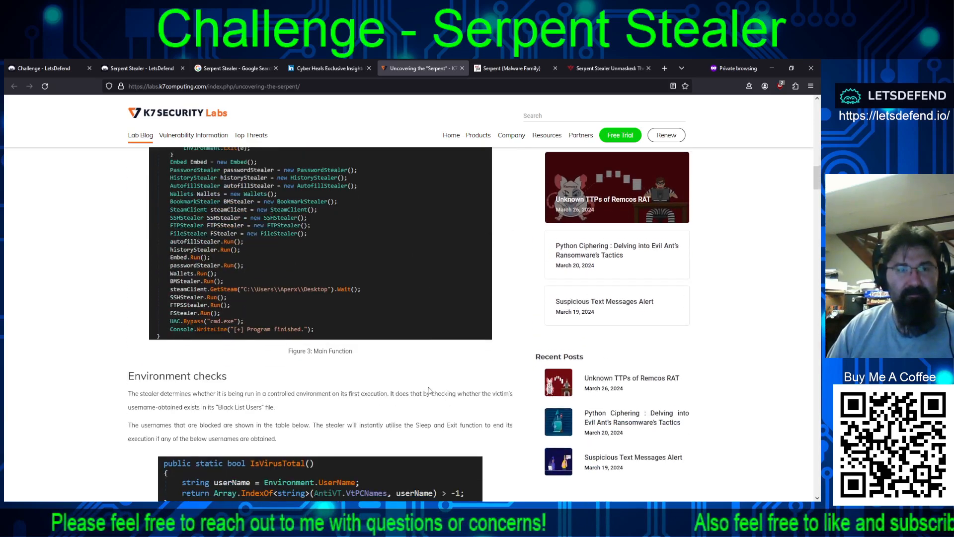
scroll(429, 390, "down", 1)
scroll(430, 390, "down", 1)
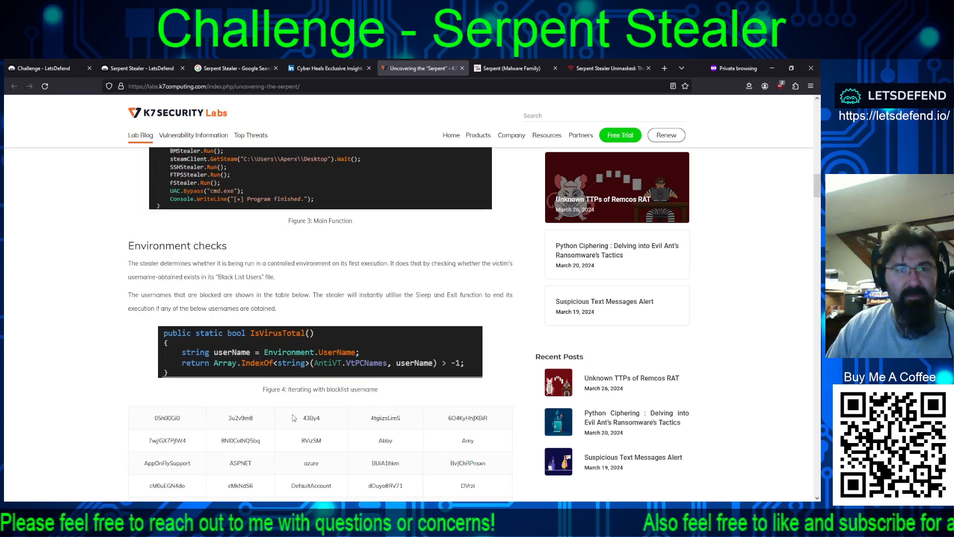
scroll(259, 405, "down", 2)
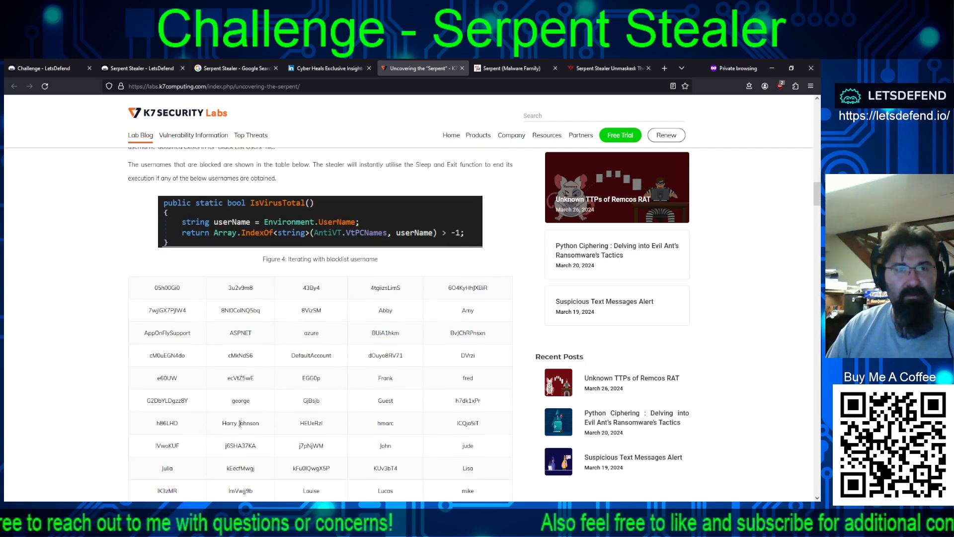
scroll(240, 445, "down", 6)
scroll(285, 463, "down", 10)
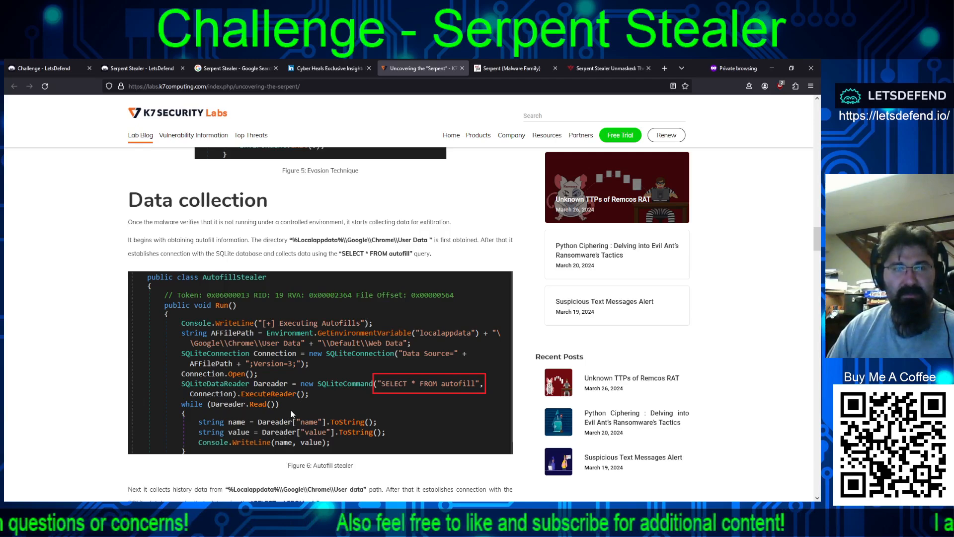
scroll(303, 407, "down", 5)
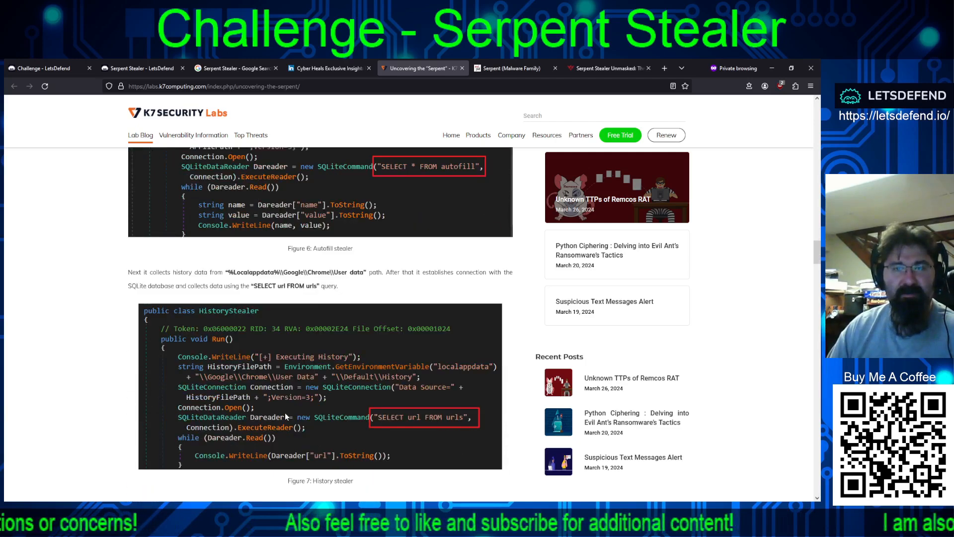
Step: Check the Malpedia entry for Serpent and look over the ThreatMon report page on Serpent Stealer, including its download form
left_click(495, 69)
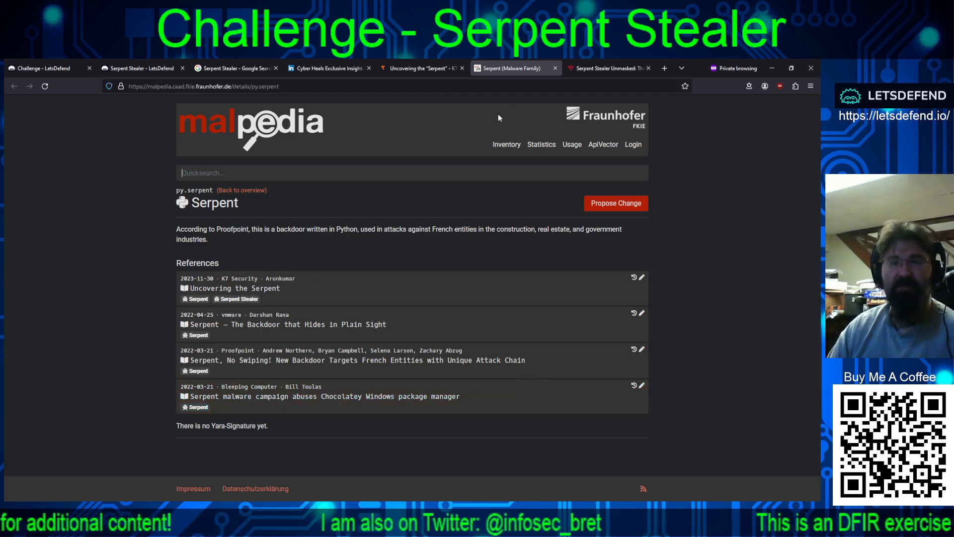
left_click(582, 73)
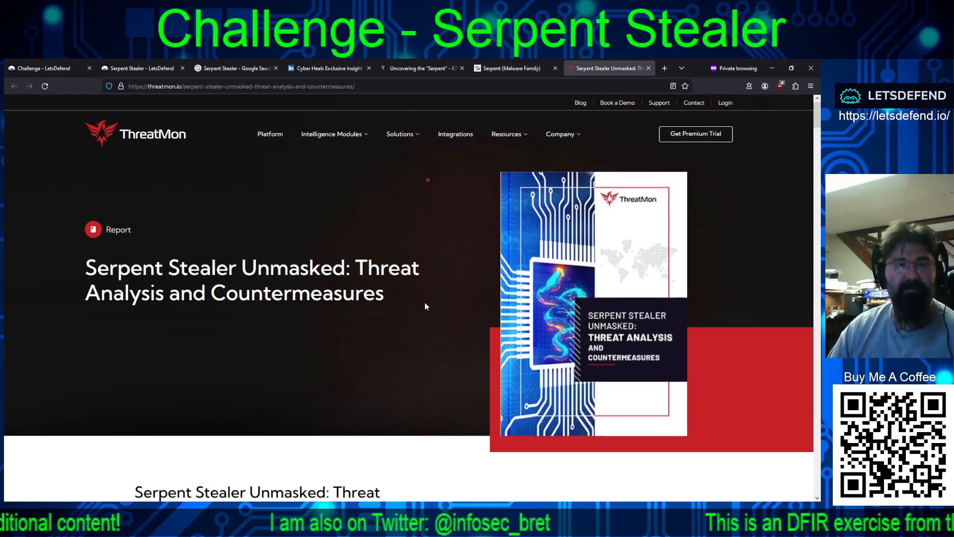
scroll(431, 303, "down", 5)
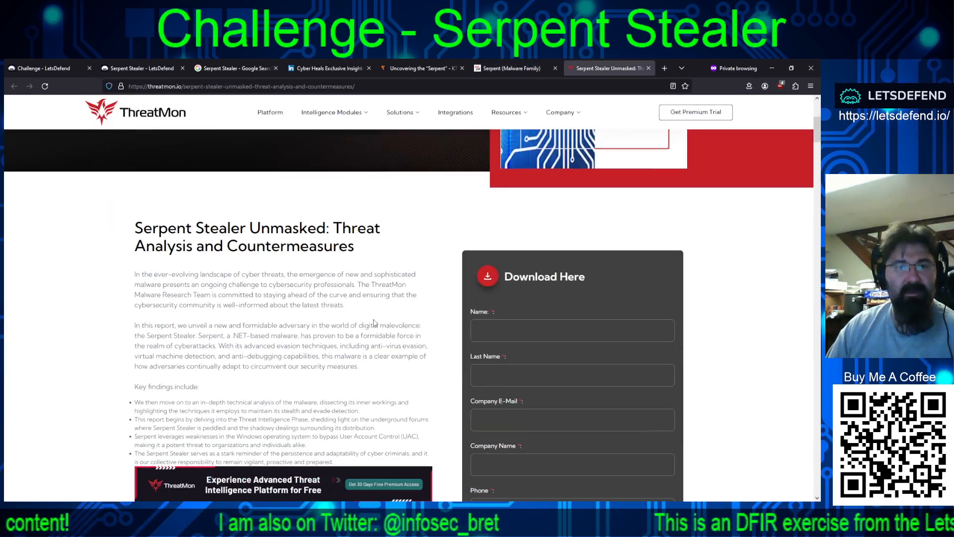
scroll(422, 318, "down", 6)
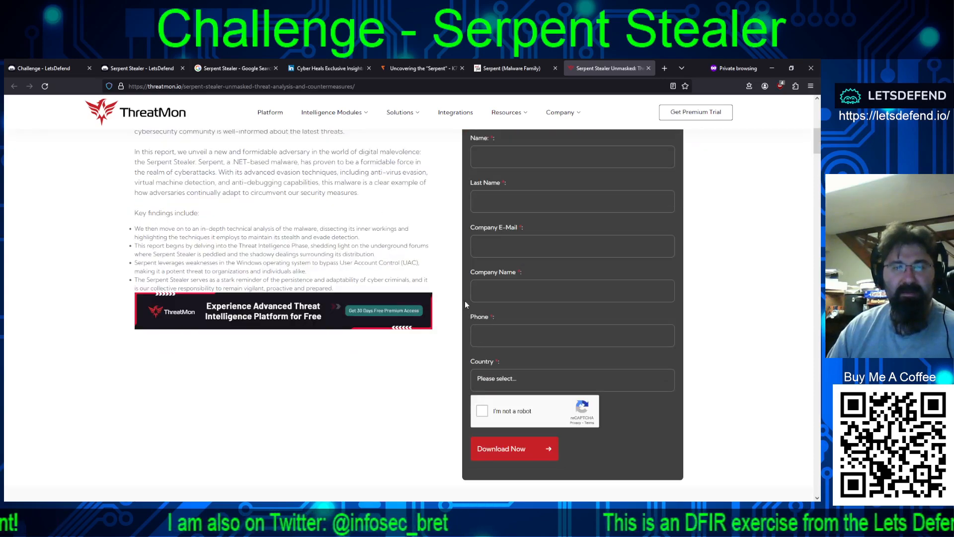
scroll(422, 335, "down", 3)
scroll(421, 336, "up", 7)
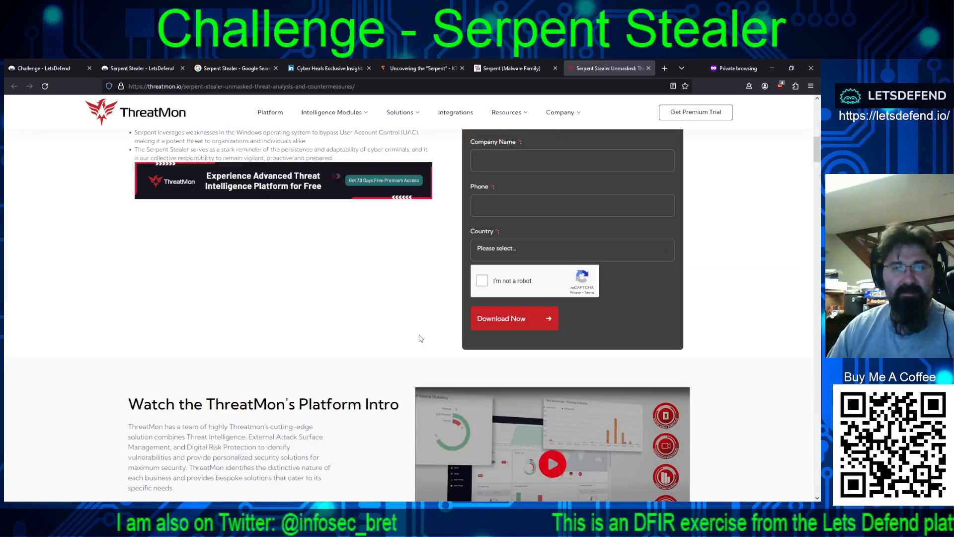
scroll(420, 335, "up", 1)
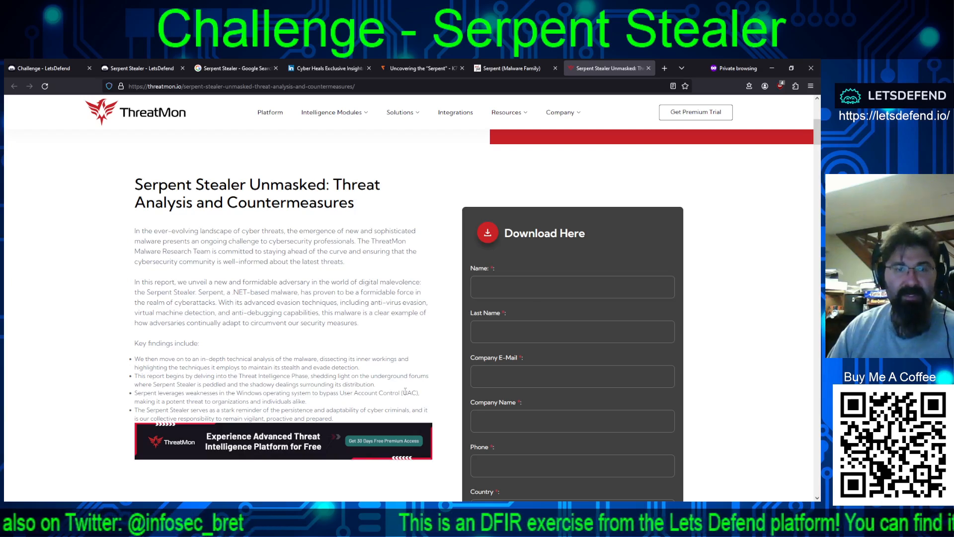
Step: Highlight the ThreatMon key finding about bypassing User Account Control and the description of Serpent as .NET-based malware
mouse_move(427, 393)
left_mouse_down()
mouse_move(322, 393)
mouse_move(311, 401)
mouse_move(331, 385)
mouse_move(427, 405)
left_mouse_up()
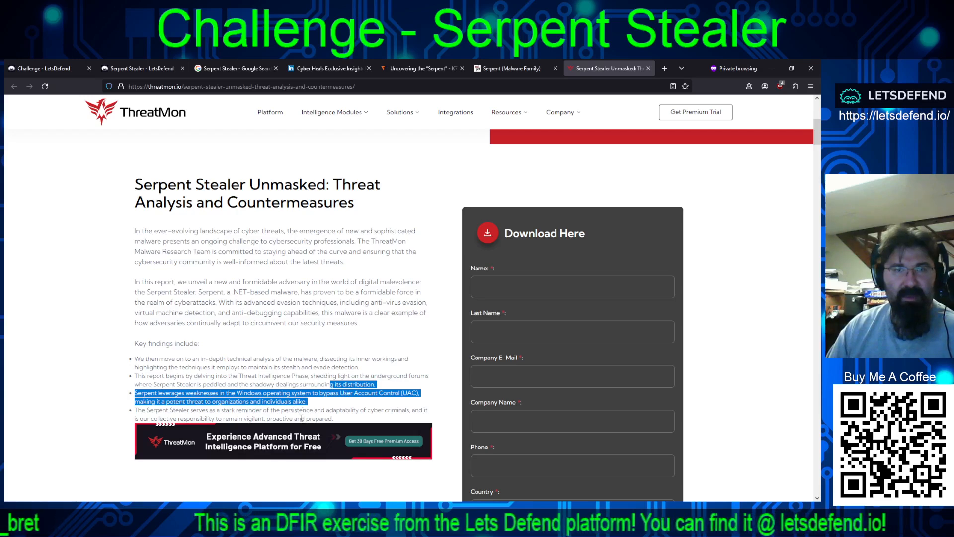
scroll(298, 368, "up", 1)
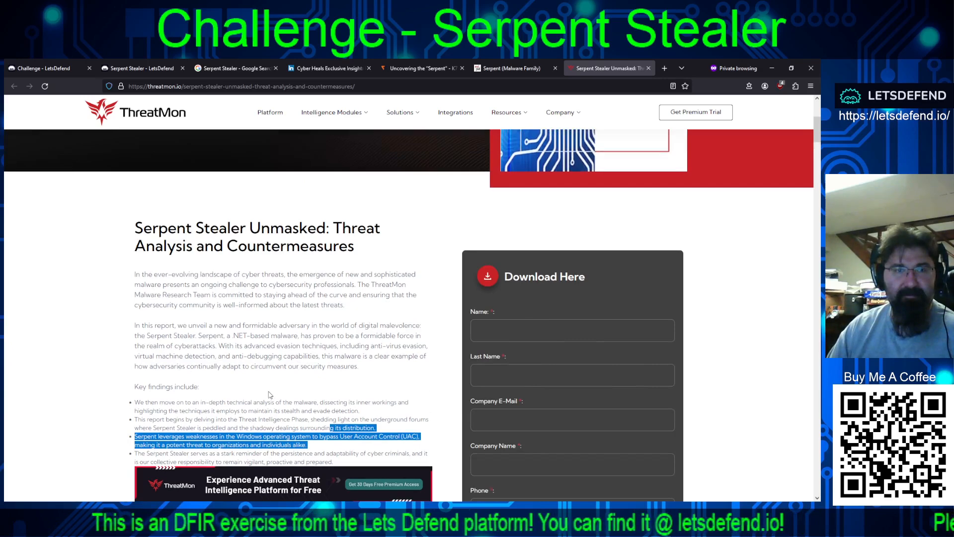
left_click_drag(208, 335, 296, 336)
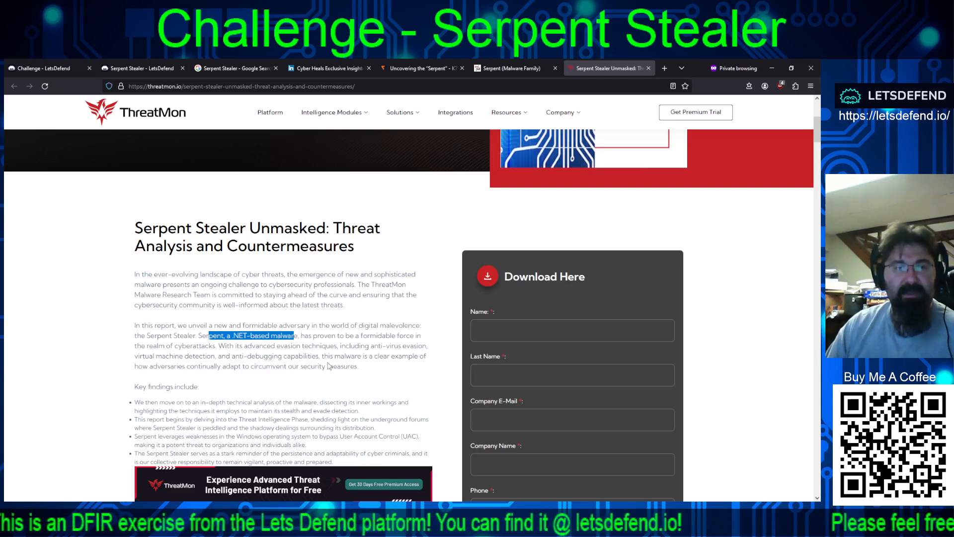
Step: Highlight the ThreatMon passage on Serpent's evasion techniques, covering anti-virus evasion, virtual machine detection and anti-debugging
left_click_drag(243, 345, 437, 359)
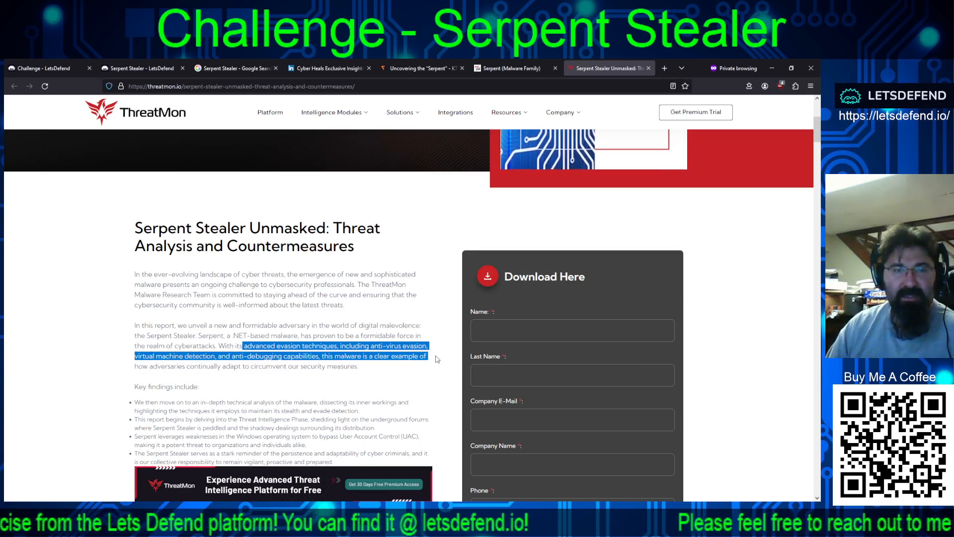
left_click_drag(438, 359, 439, 368)
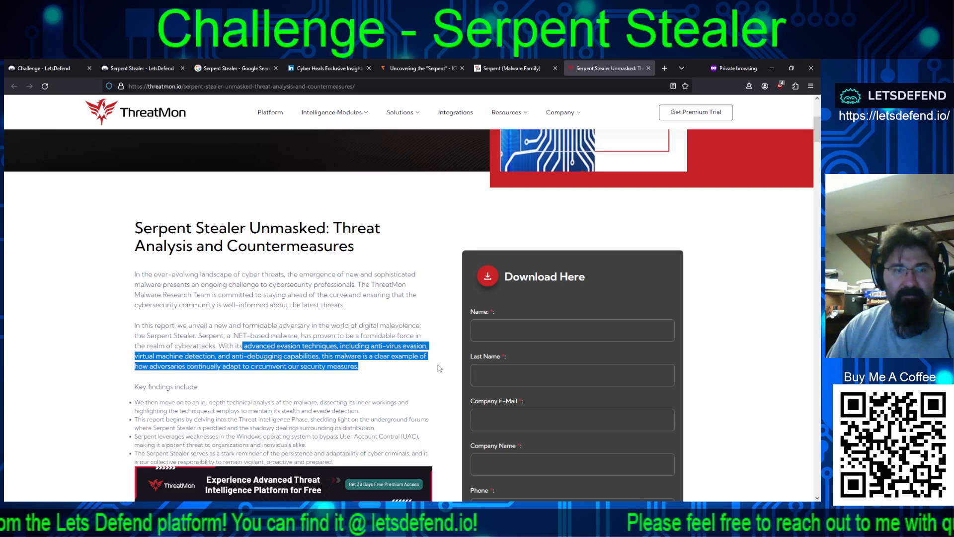
Step: Return to the LetsDefend Serpent Stealer challenge page and read through all the challenge questions, from the MD5 hash to the FTP credentials subkey
left_click(140, 68)
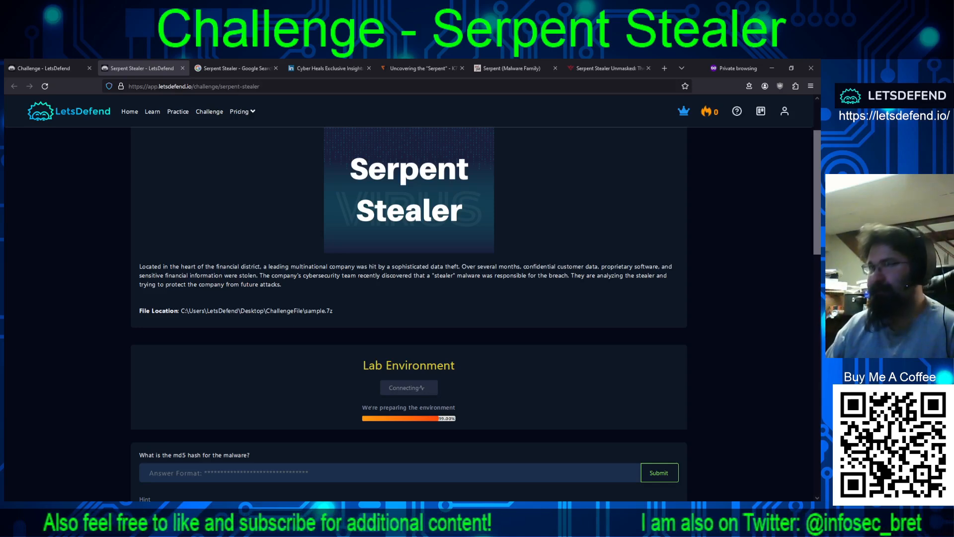
scroll(409, 313, "down", 3)
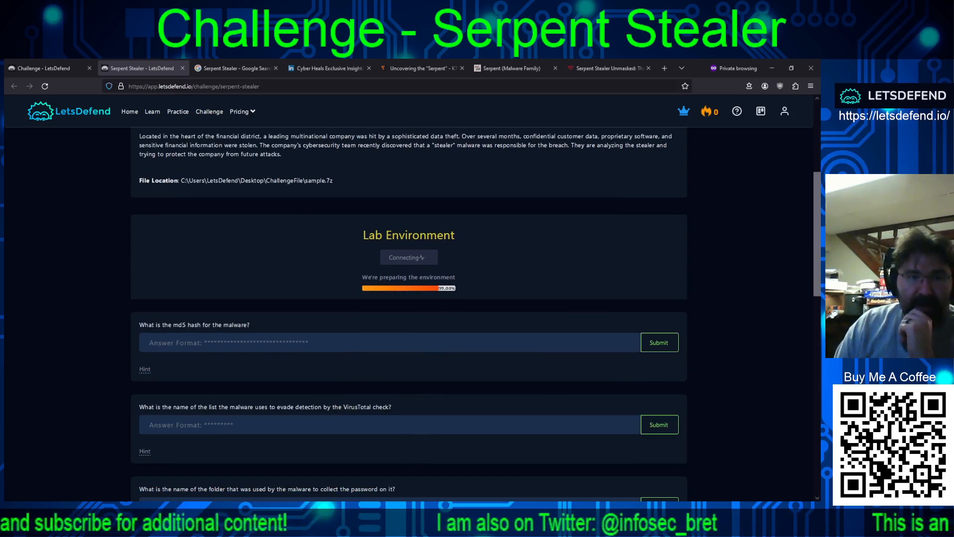
scroll(409, 313, "down", 1)
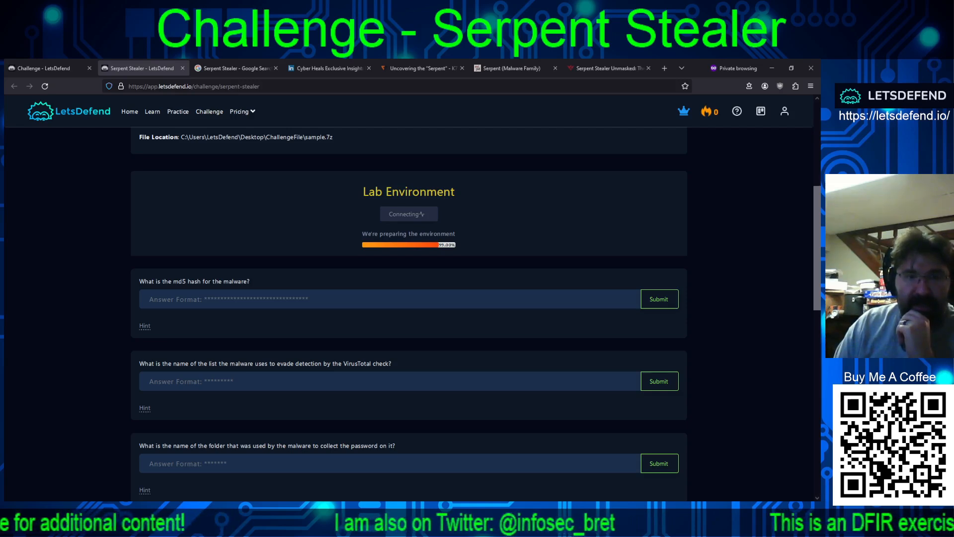
scroll(408, 313, "down", 2)
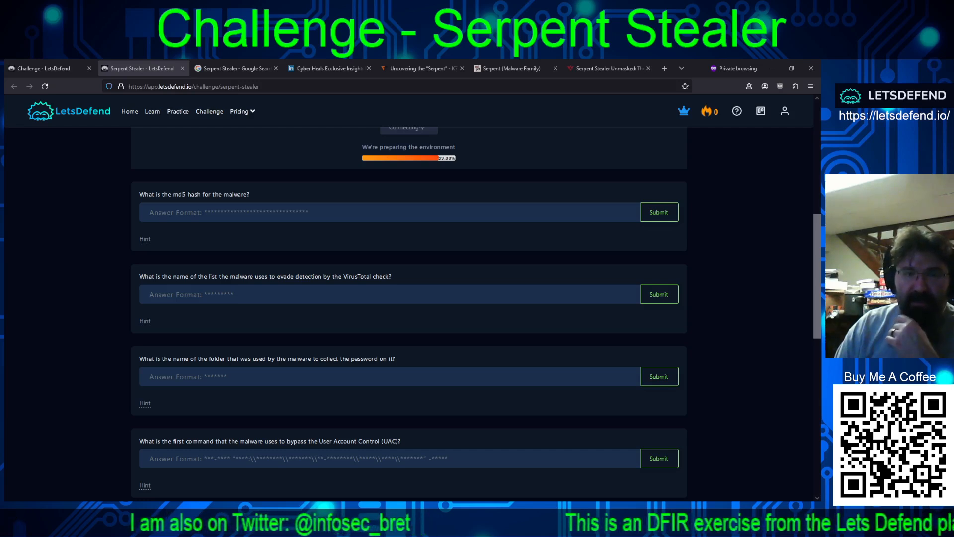
scroll(409, 313, "down", 2)
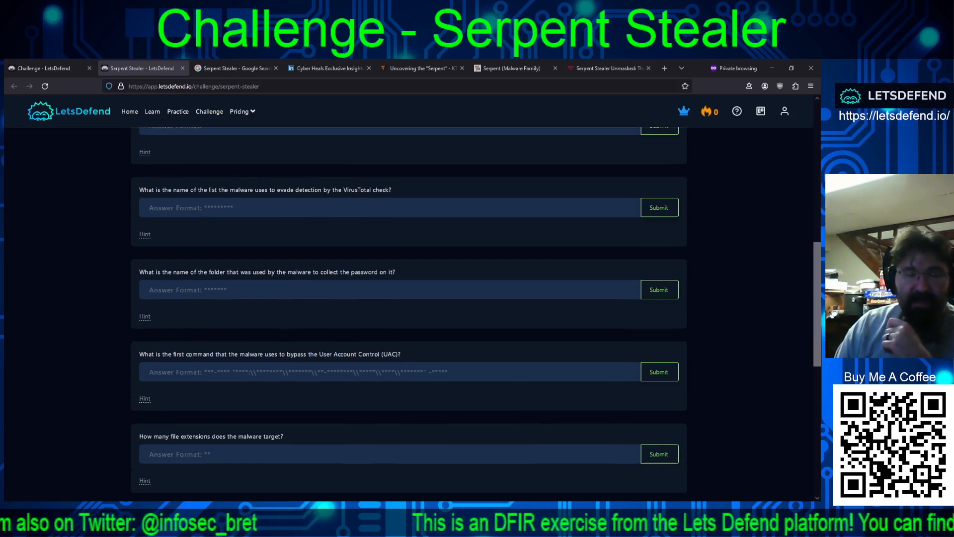
scroll(408, 314, "down", 1)
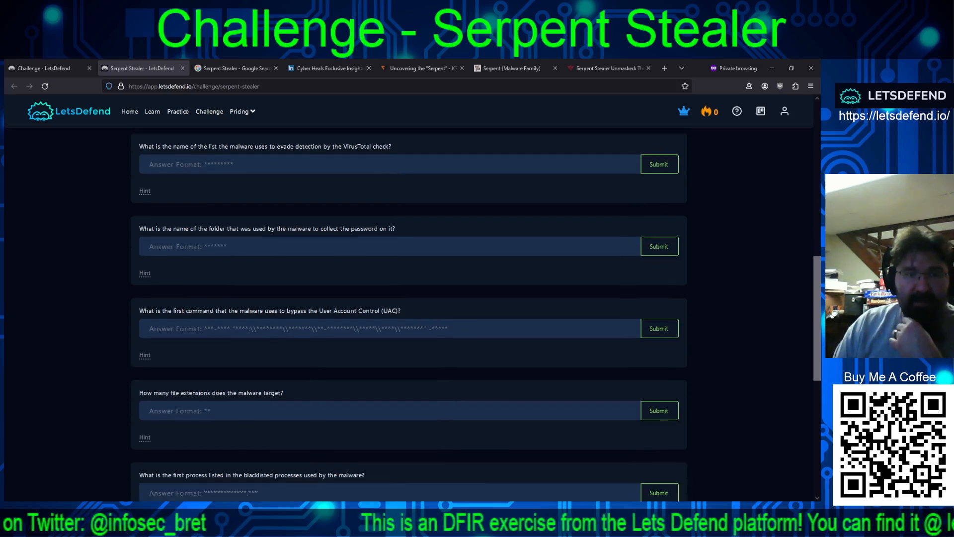
scroll(409, 313, "down", 3)
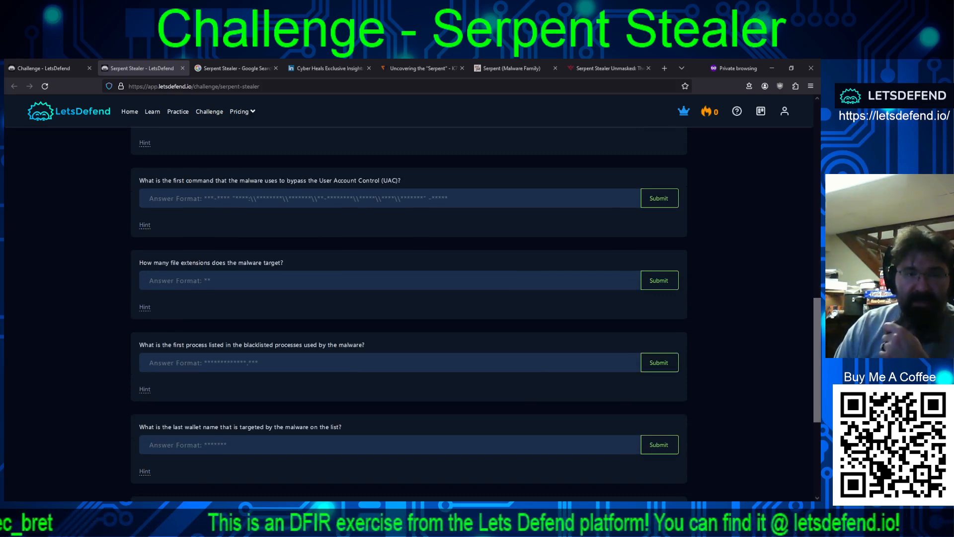
scroll(408, 313, "down", 2)
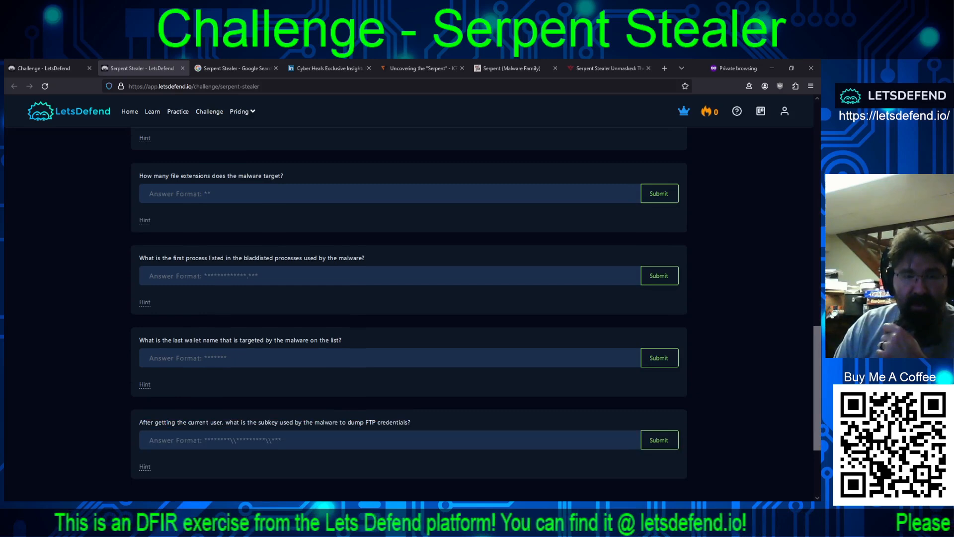
scroll(409, 313, "down", 1)
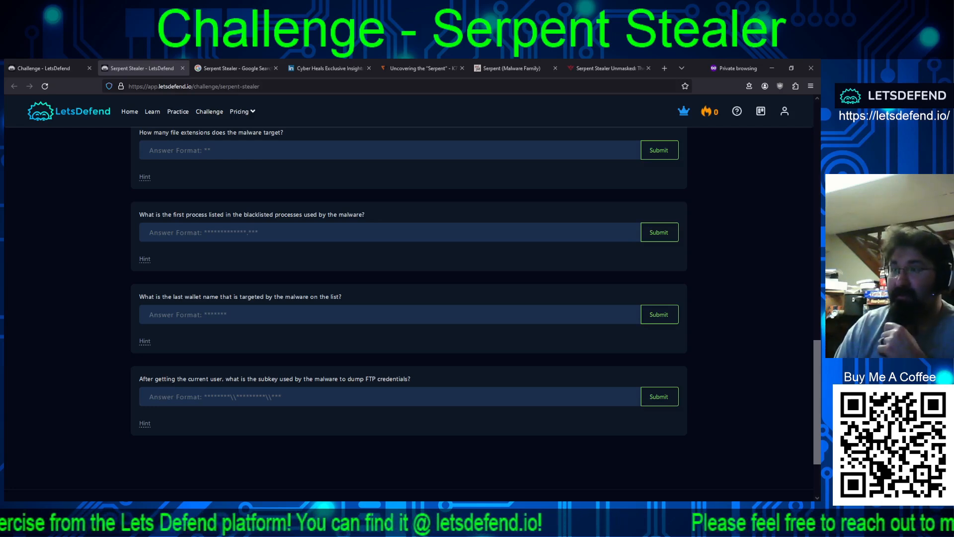
scroll(409, 313, "up", 16)
scroll(408, 313, "down", 2)
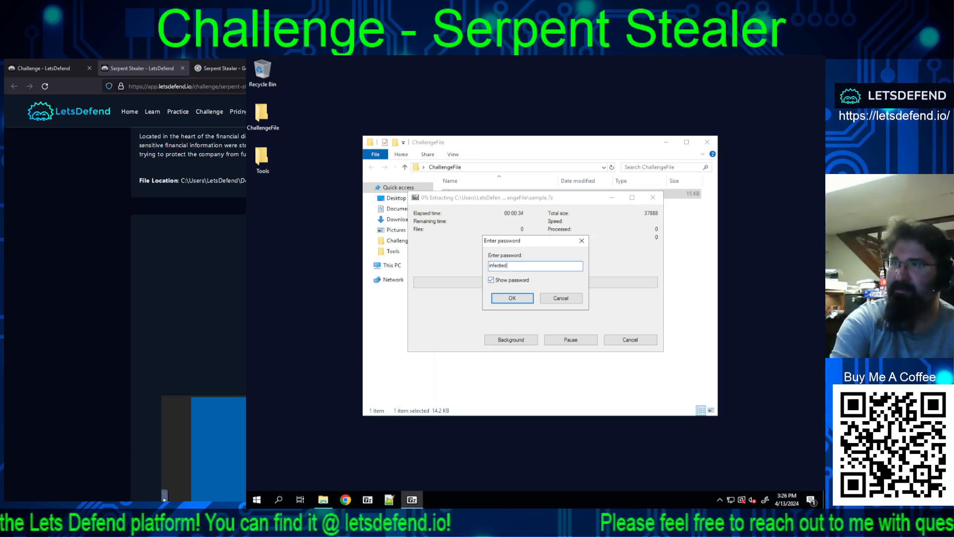
Step: Extract sample.7z in the lab machine with the archive password and launch HashCalc from the Tools folder
key("Return")
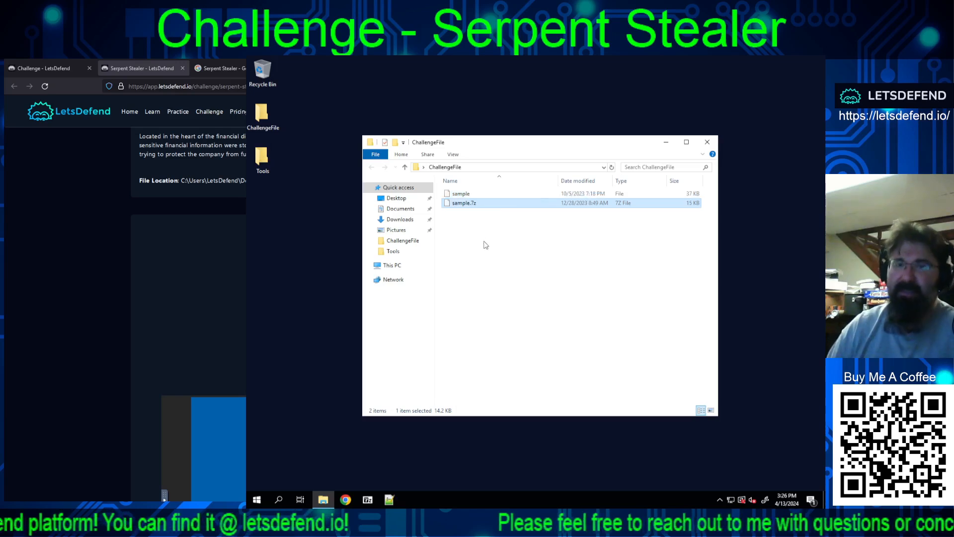
double_click(260, 166)
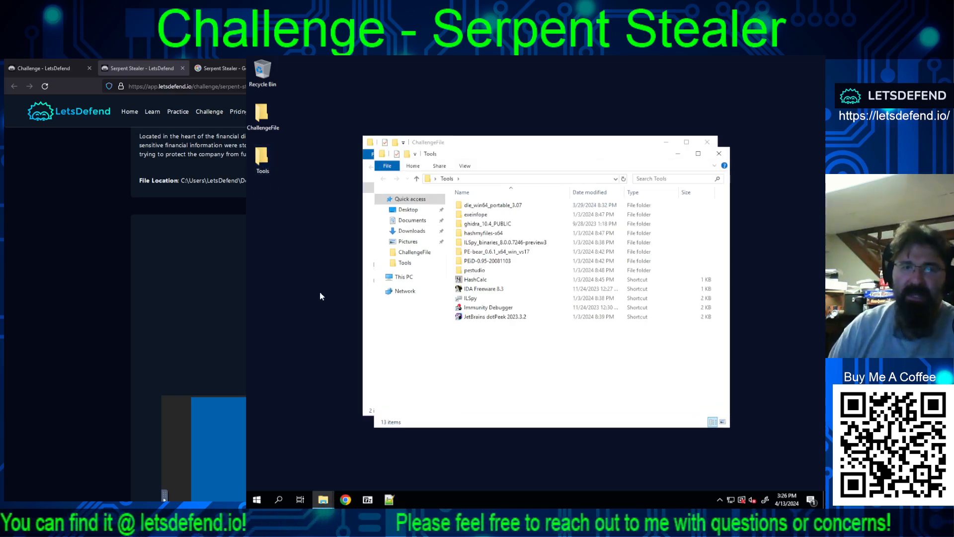
double_click(474, 280)
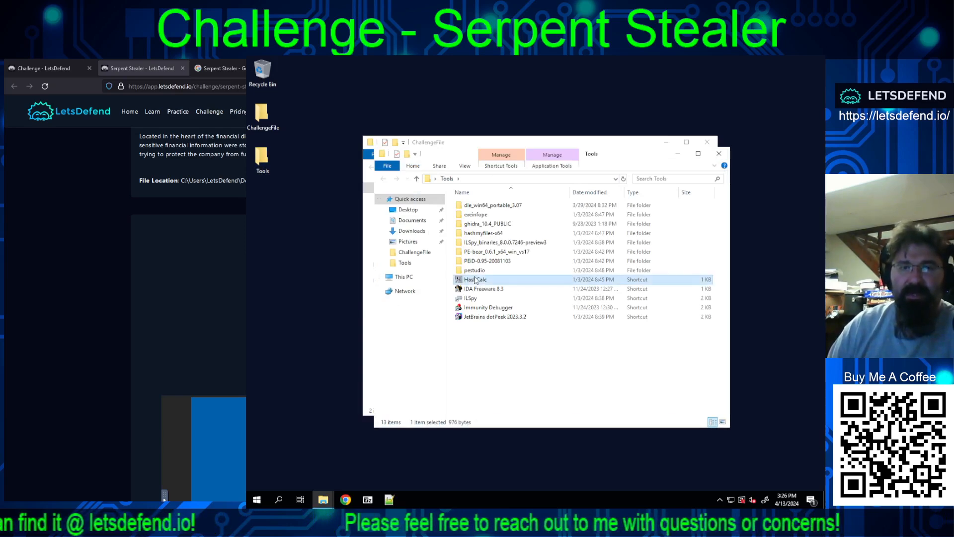
Step: Load the extracted sample file from the ChallengeFile folder into HashCalc and calculate its hashes, keeping the data format as File
left_click(440, 144)
left_click_drag(461, 194, 531, 130)
left_click(532, 111)
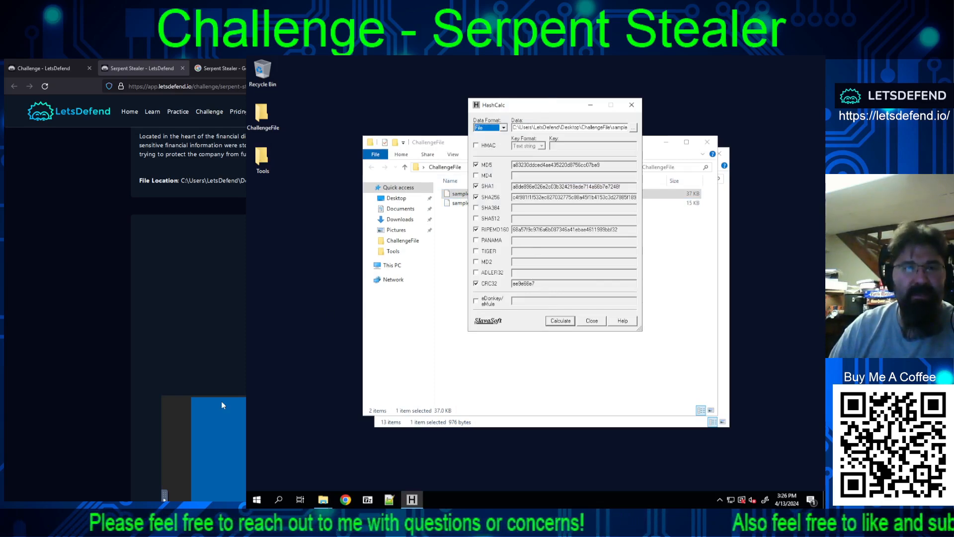
scroll(101, 324, "down", 10)
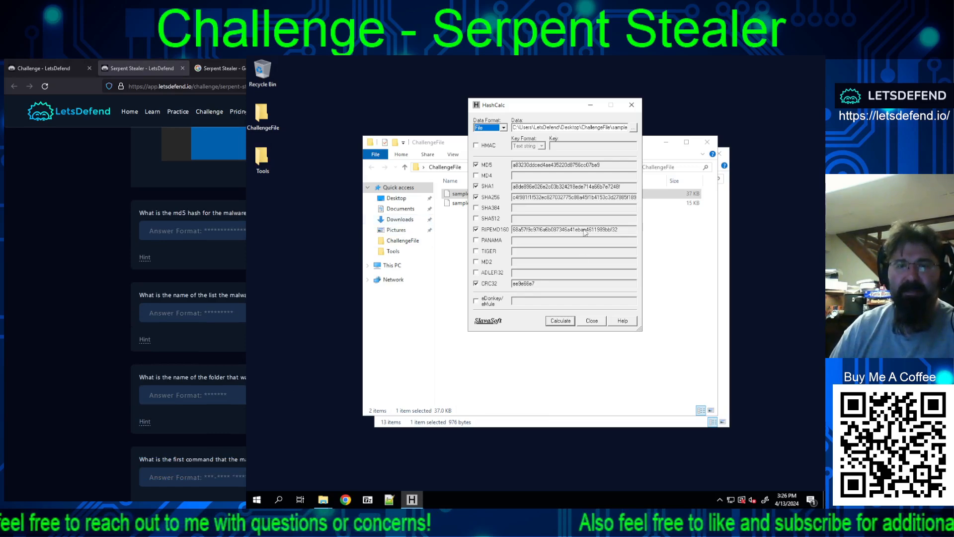
left_click(562, 319)
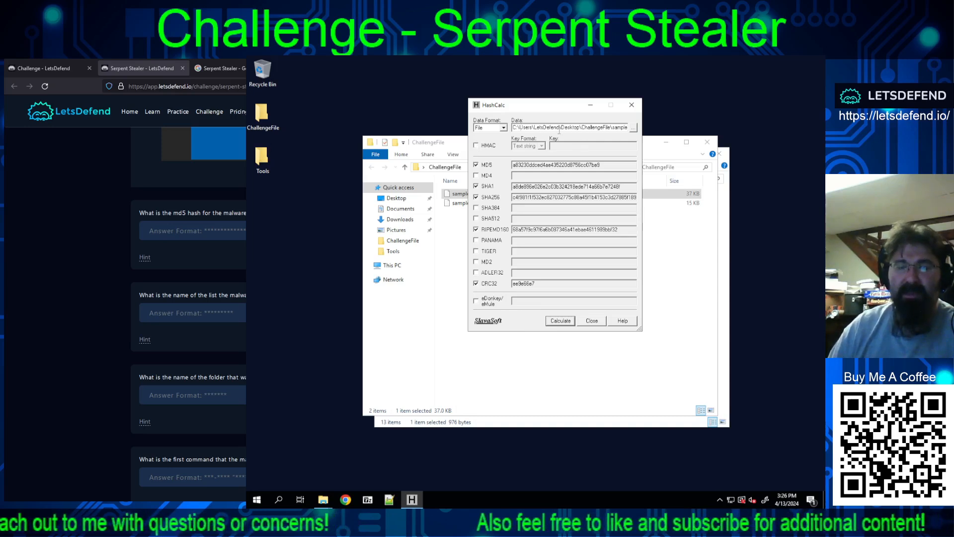
left_click(504, 128)
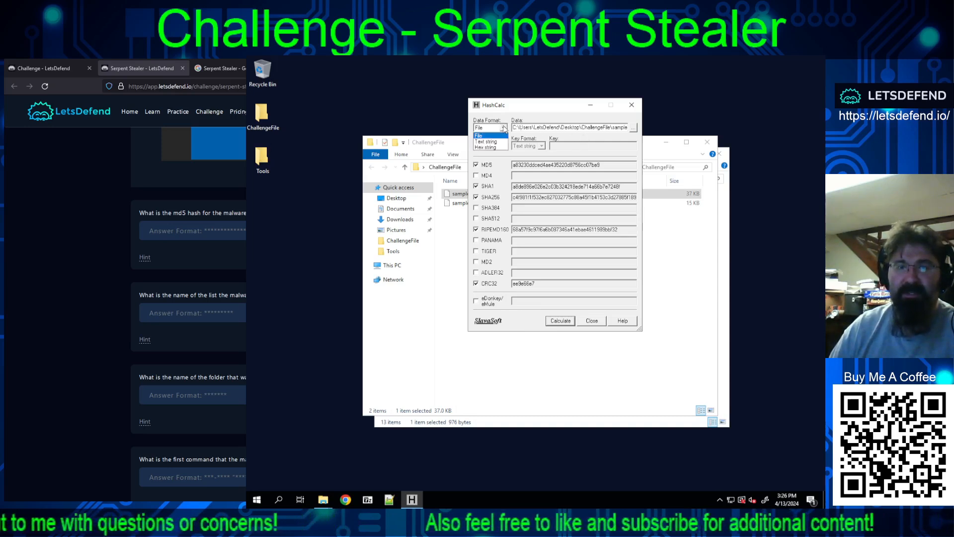
left_click(504, 128)
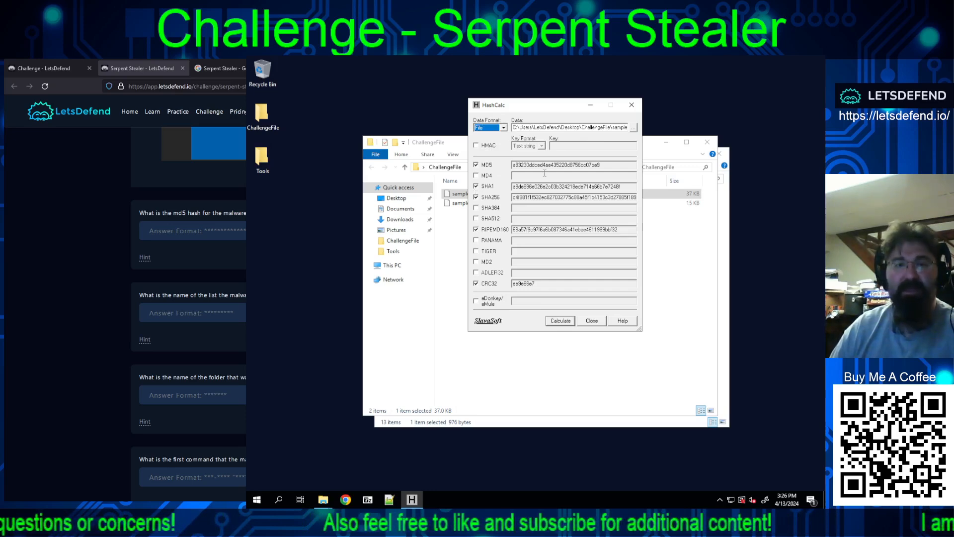
Step: Copy the sample's MD5 hash from HashCalc and submit it as the answer to the malware md5 hash question
left_click(523, 164)
double_click(523, 164)
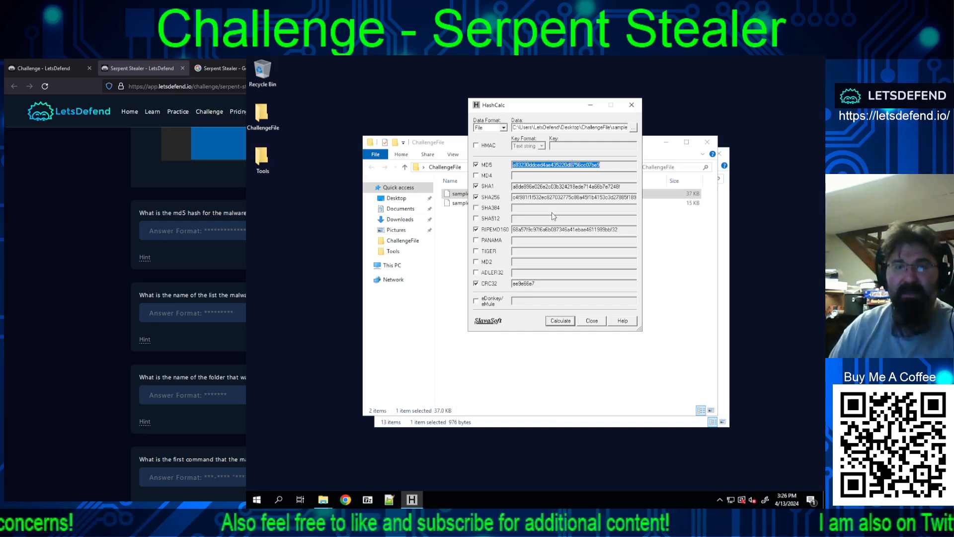
right_click(565, 166)
left_click(577, 193)
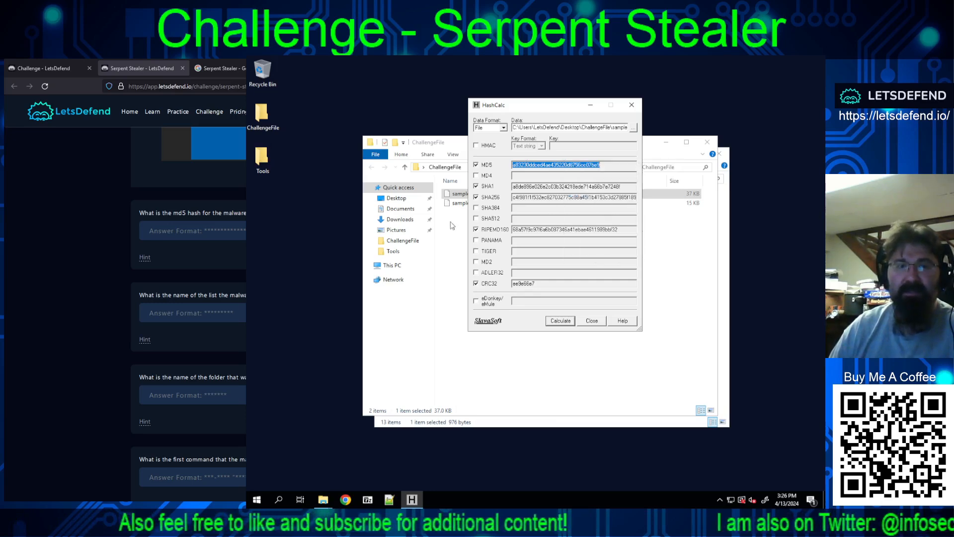
left_click(183, 231)
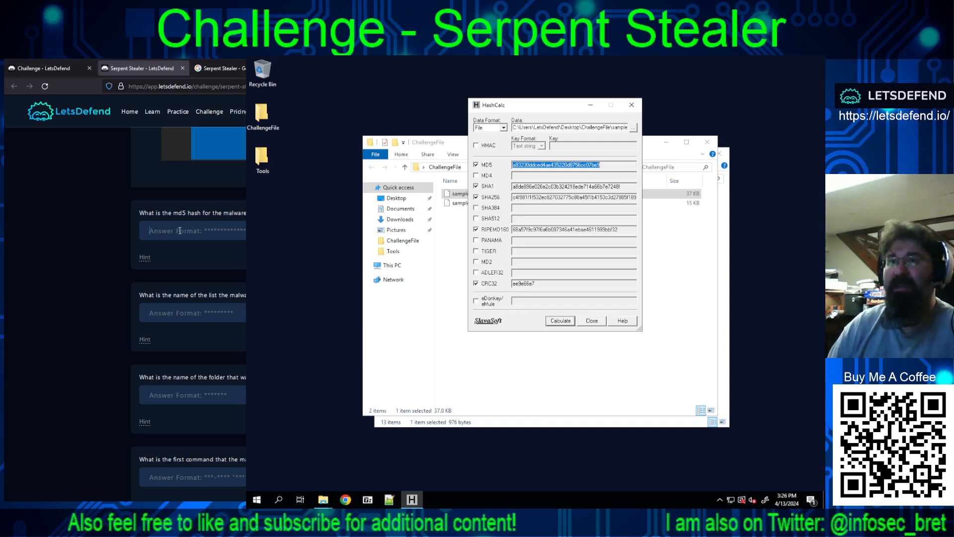
key("ctrl+v")
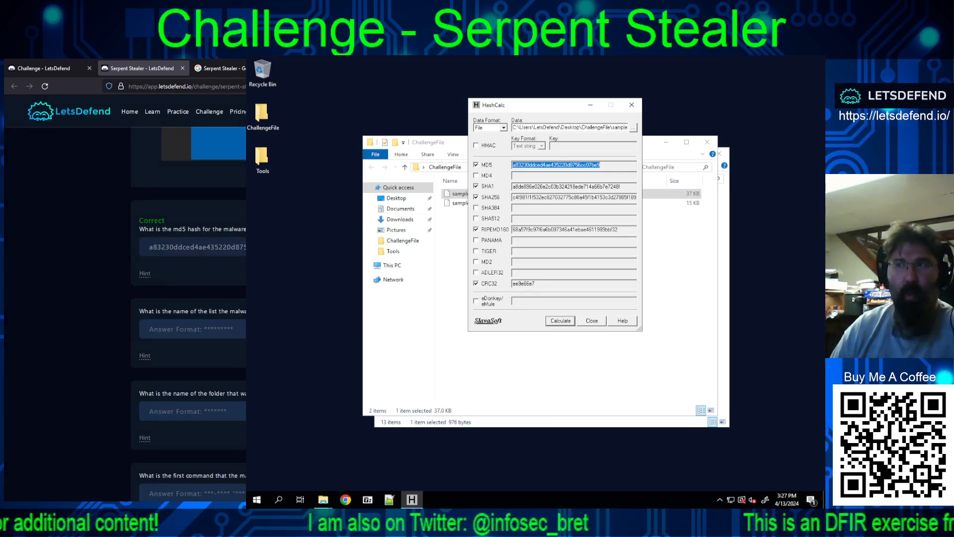
Step: Close HashCalc and move the ChallengeFile and Tools folder windows apart so both file lists are visible
scroll(189, 298, "down", 2)
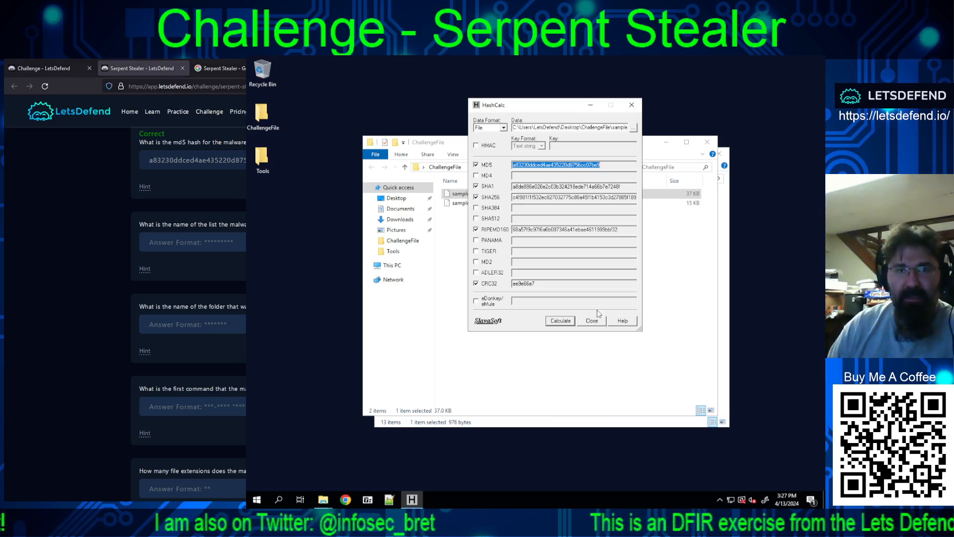
left_click(592, 321)
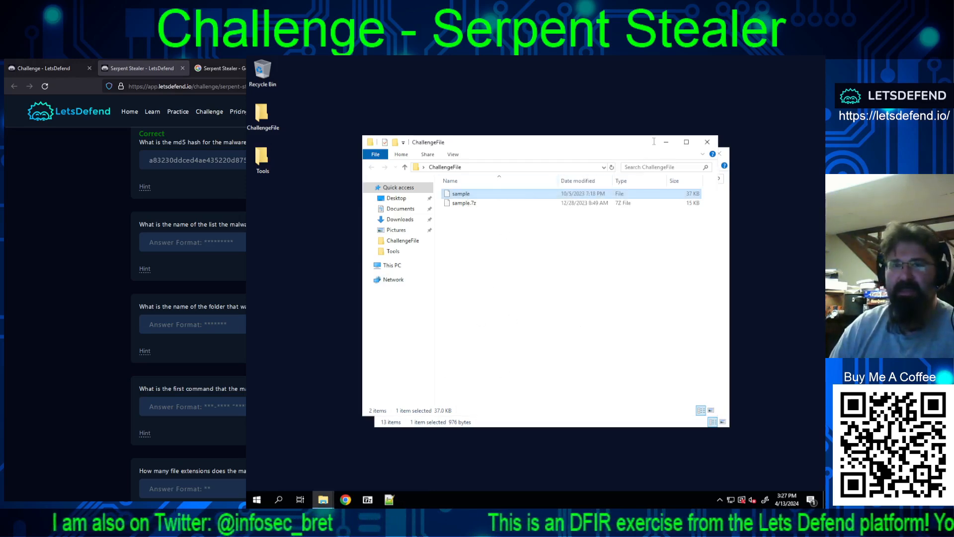
left_click_drag(651, 138, 743, 65)
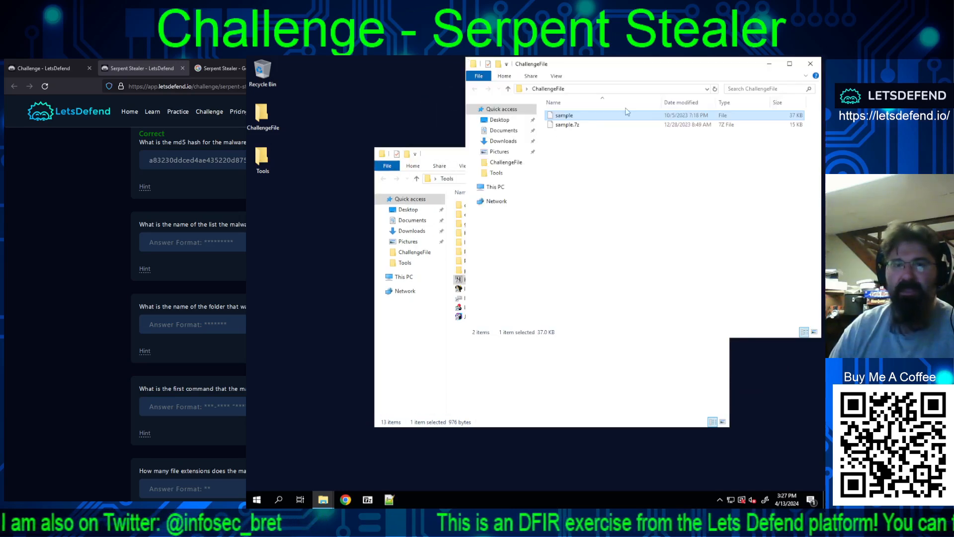
left_click_drag(456, 157, 332, 217)
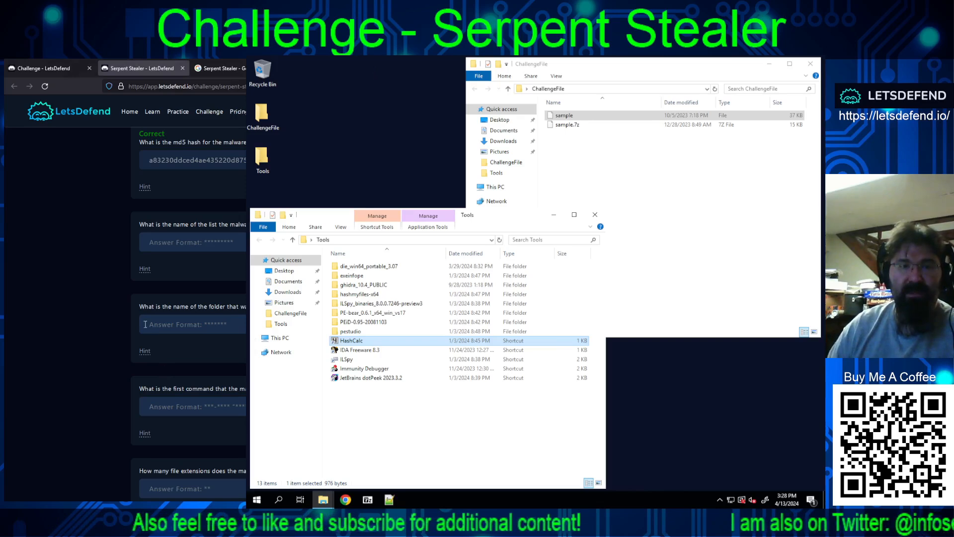
Step: Reveal the hint for the VirusTotal evasion list question and launch IDA Freeware 8.3 from the Tools folder
left_click(145, 268)
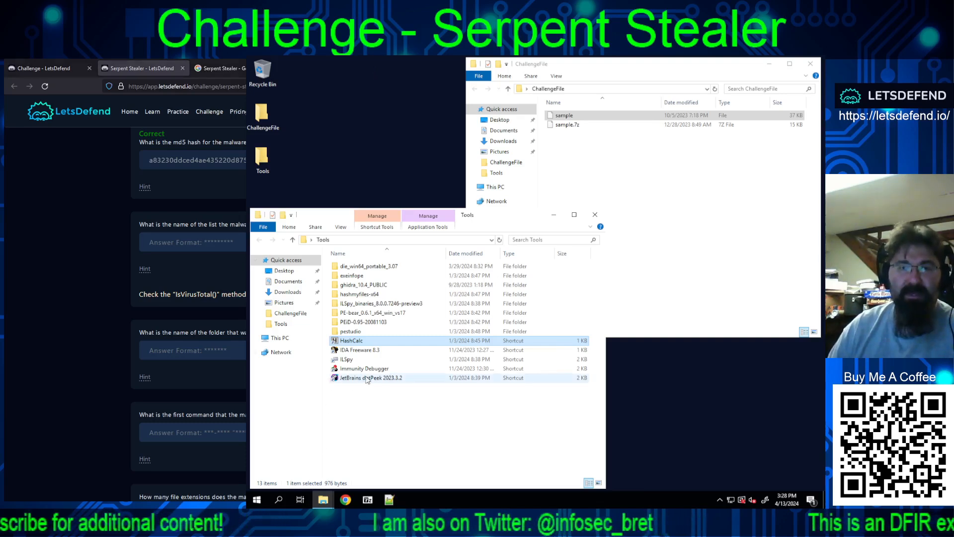
double_click(351, 350)
double_click(361, 285)
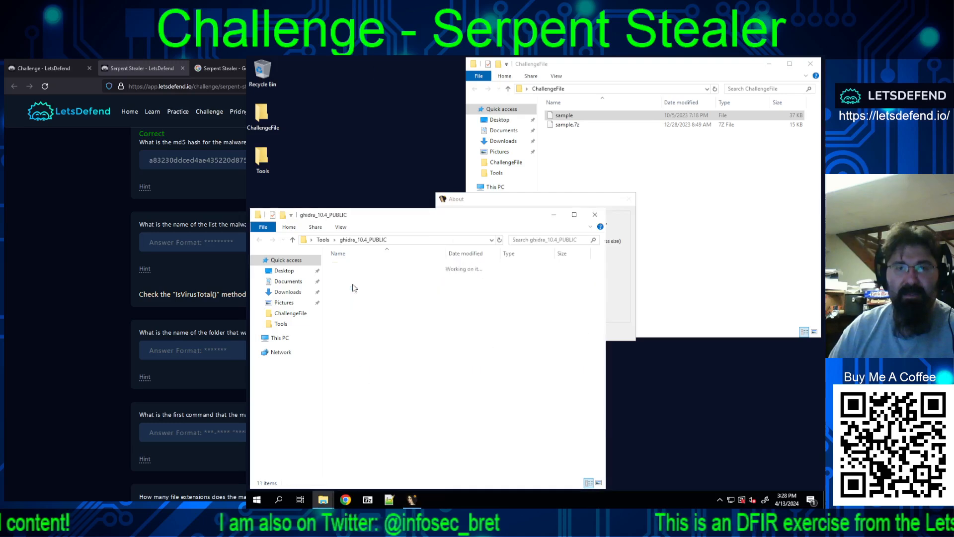
left_click(546, 329)
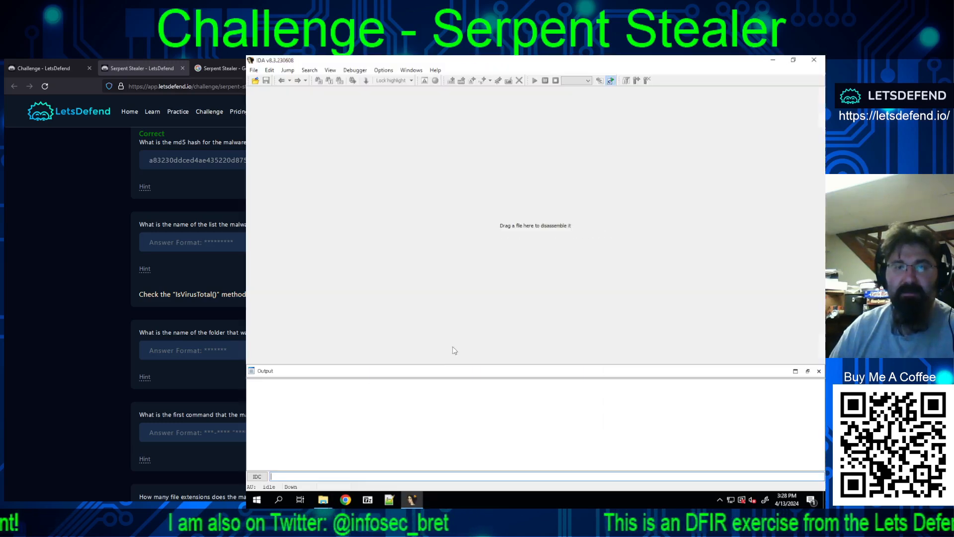
Step: Try to load the extracted sample file from the ChallengeFile folder into IDA as a Microsoft.Net assembly, with all file types listed
left_click(255, 80)
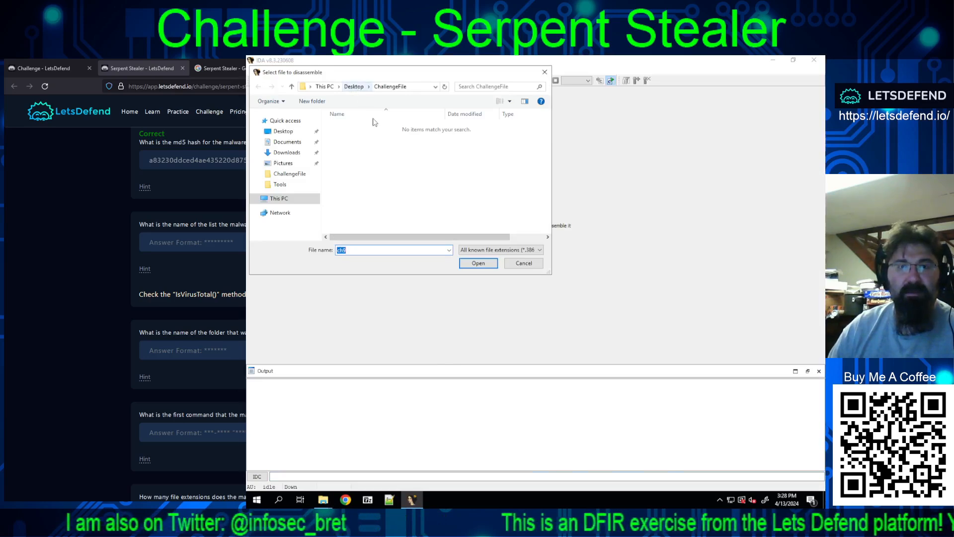
left_click(482, 250)
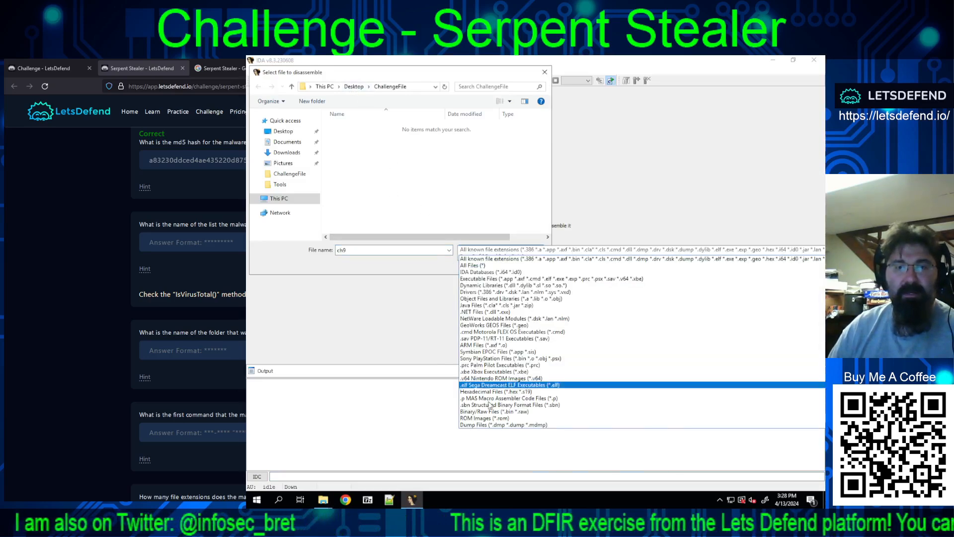
left_click(483, 266)
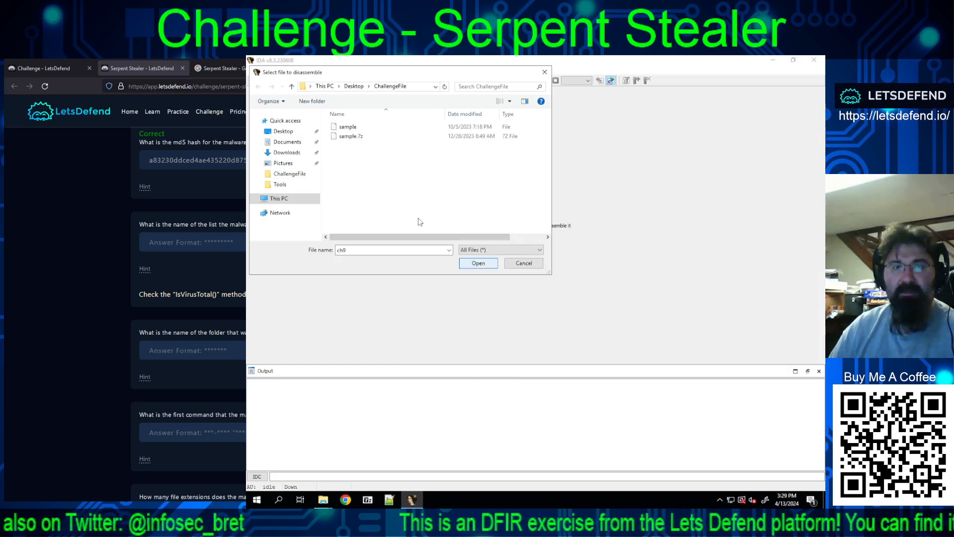
double_click(345, 128)
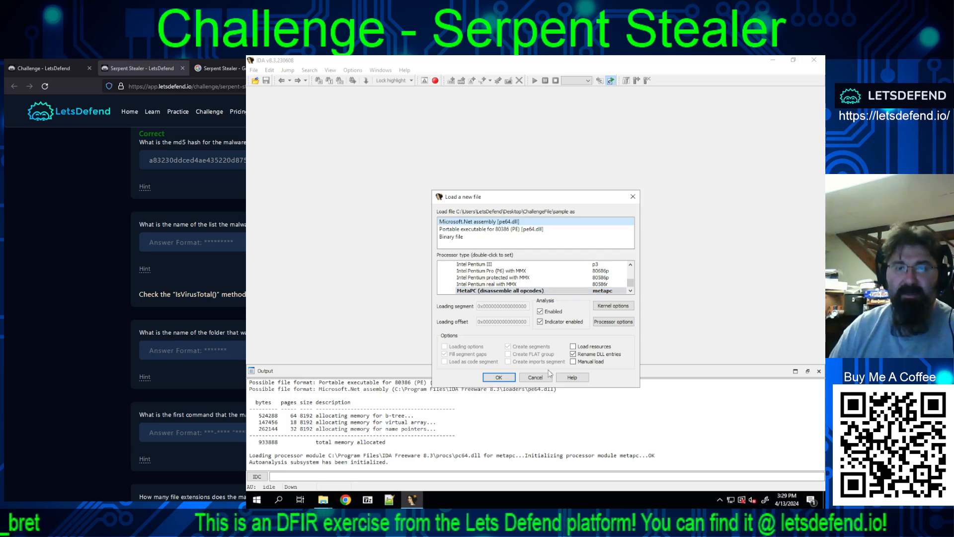
left_click(499, 378)
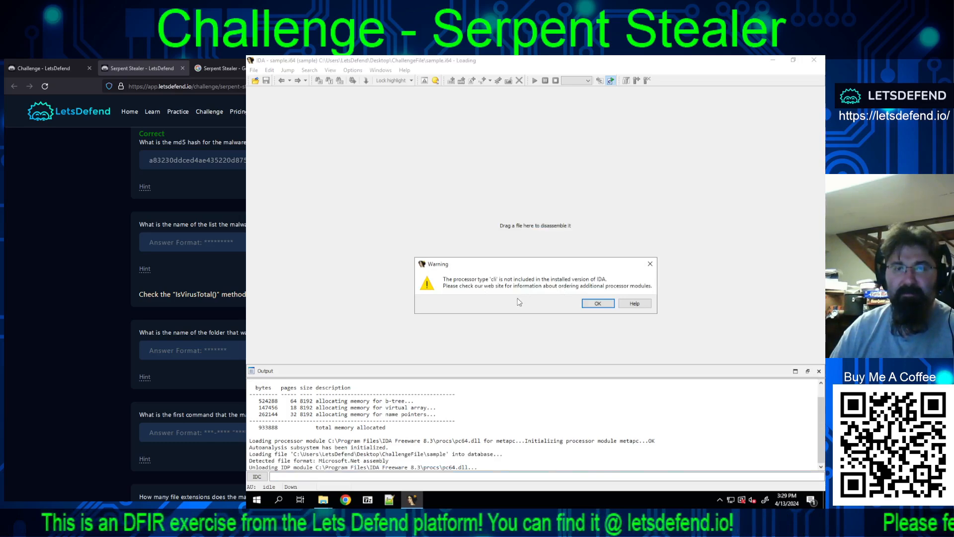
left_click(599, 304)
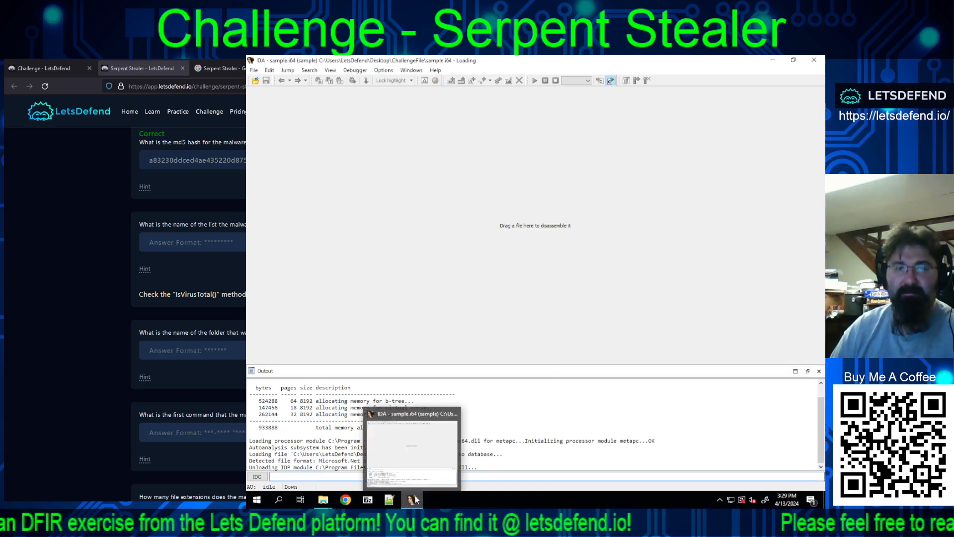
Step: Load the sample file from ChallengeFile into IDA as Portable executable for 80386 (PE), keeping the MetaPC processor type
left_click(256, 81)
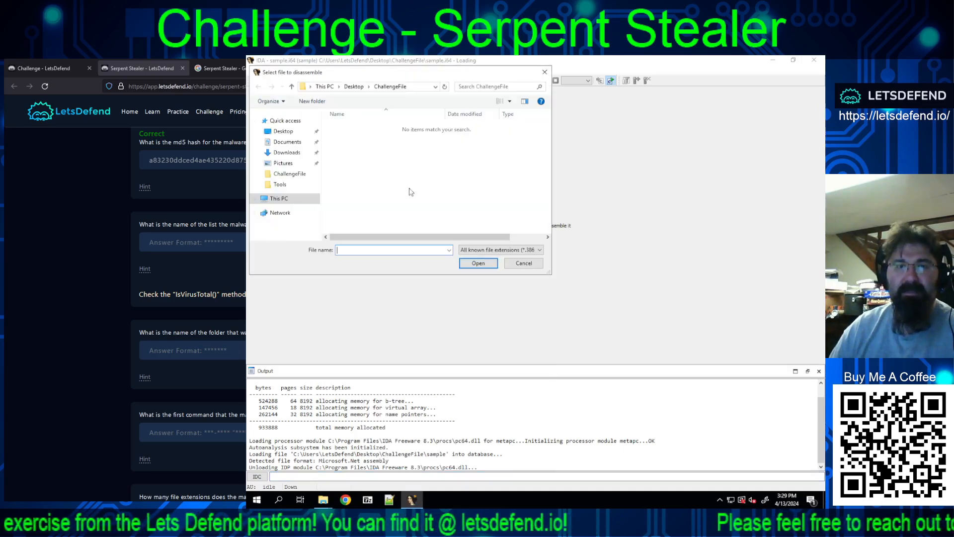
left_click(508, 253)
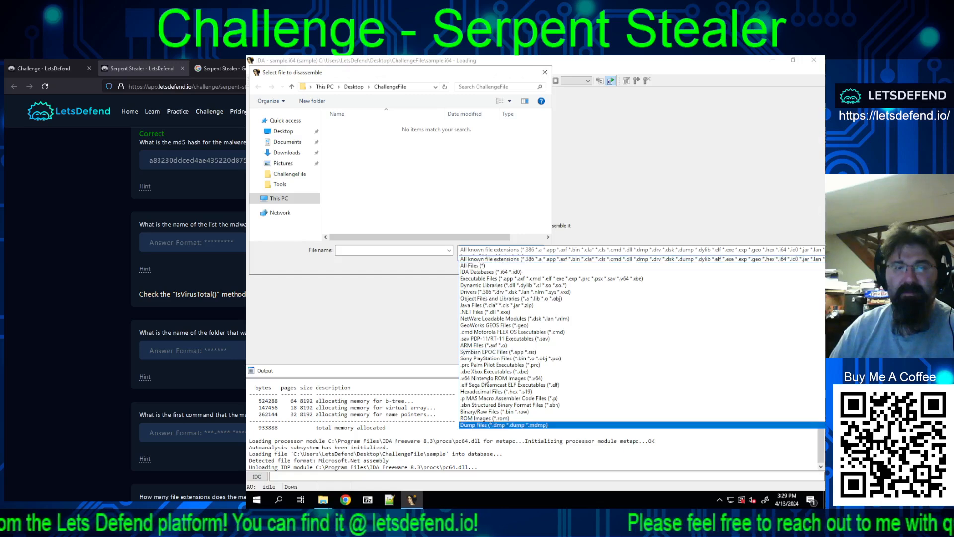
left_click(471, 265)
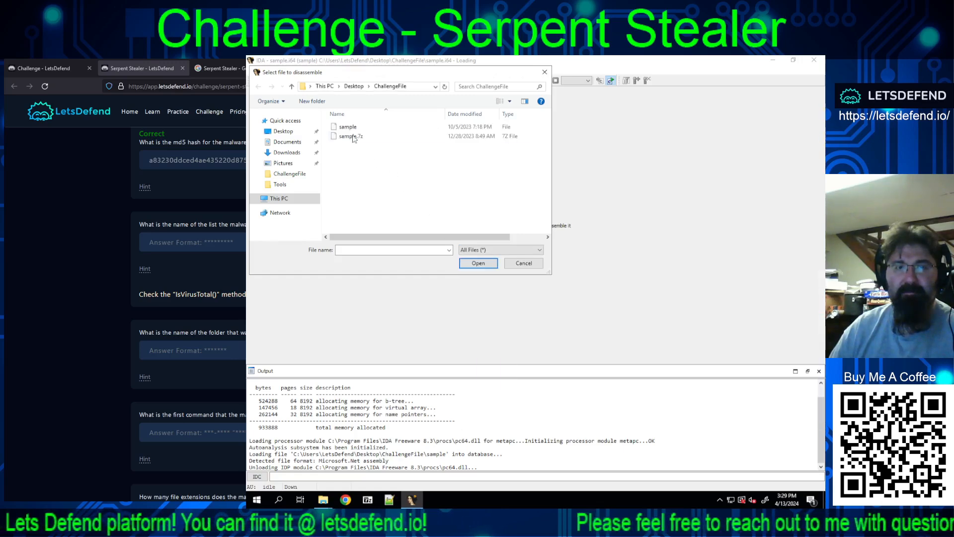
double_click(350, 128)
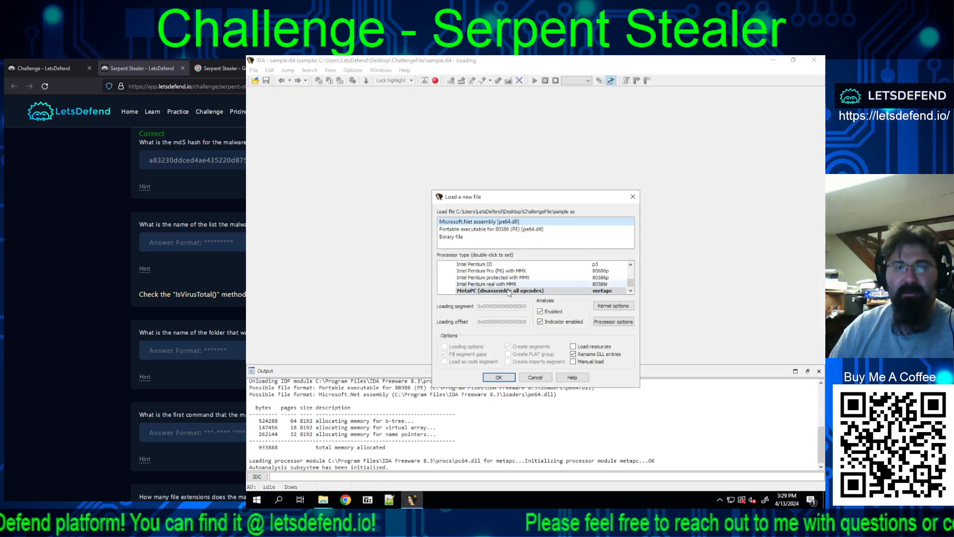
scroll(530, 273, "up", 1)
scroll(530, 274, "up", 3)
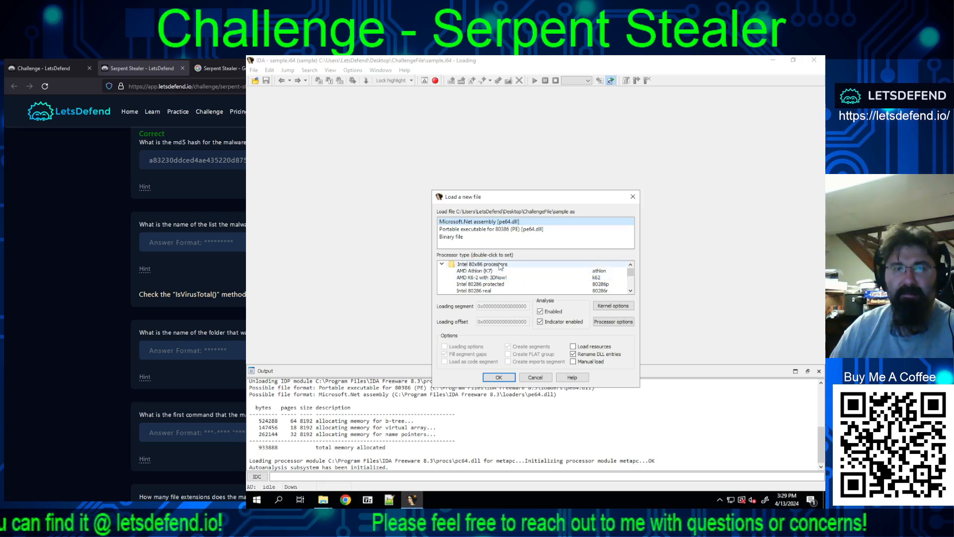
left_click(511, 232)
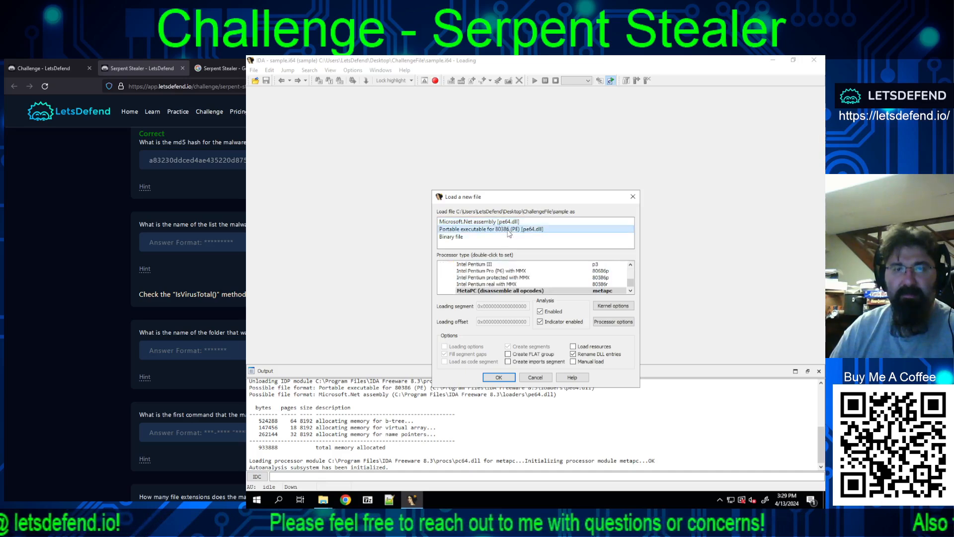
left_click(500, 379)
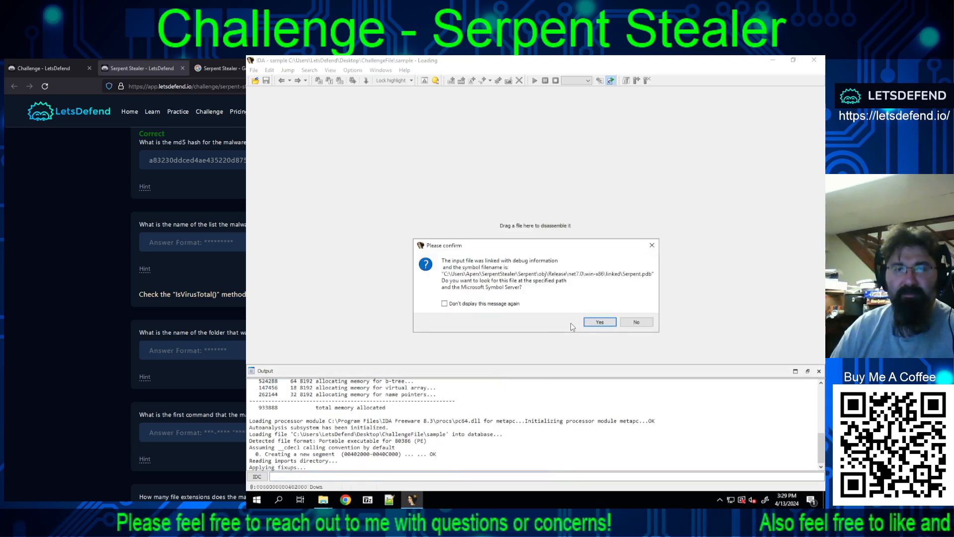
Step: Allow the Serpent.pdb symbol lookup on the Microsoft Symbol Server, decline browsing for it on disk, and view the start function graph
left_click(606, 322)
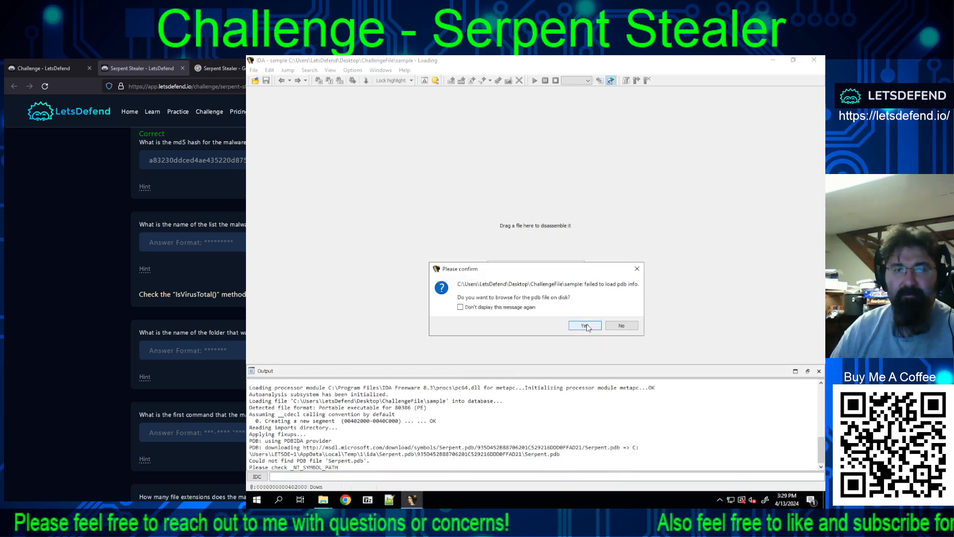
left_click(619, 325)
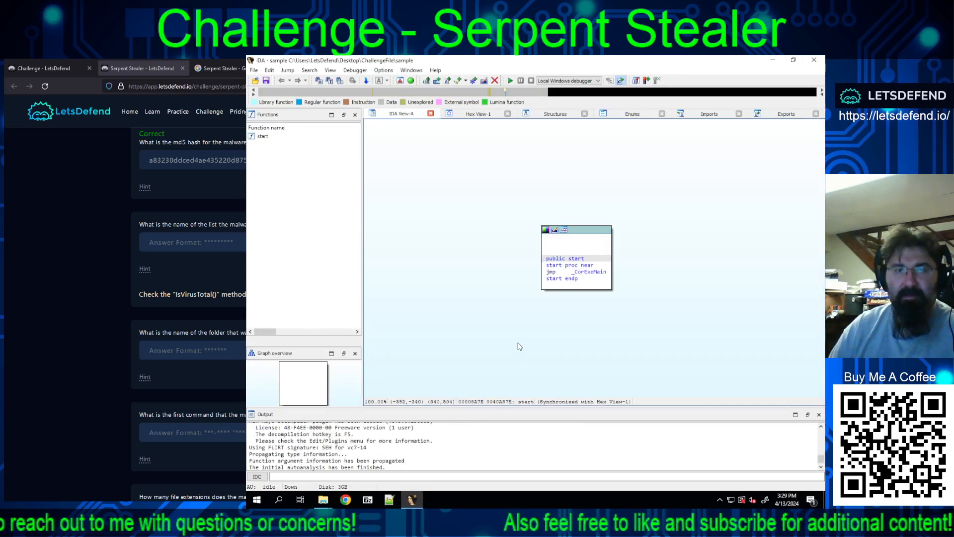
scroll(506, 290, "down", 5)
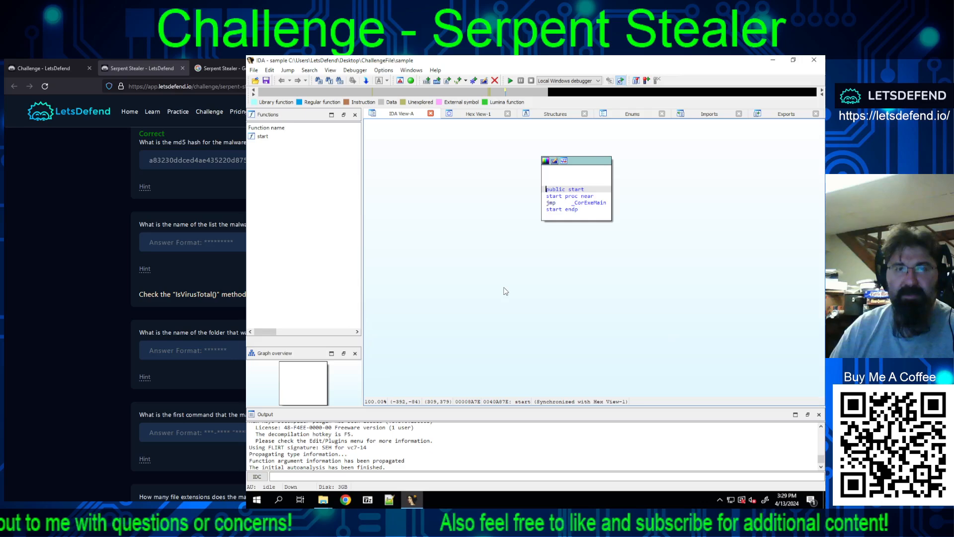
Step: Minimize IDA and launch Ghidra with ghidraRun.bat from the ghidra_10.4_PUBLIC folder in Tools
left_click(773, 60)
left_click(437, 517)
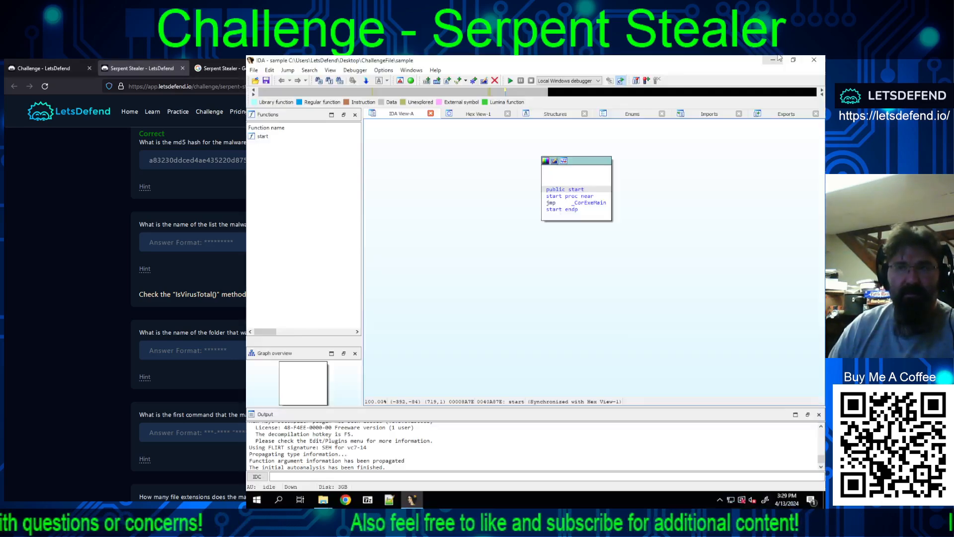
left_click(773, 60)
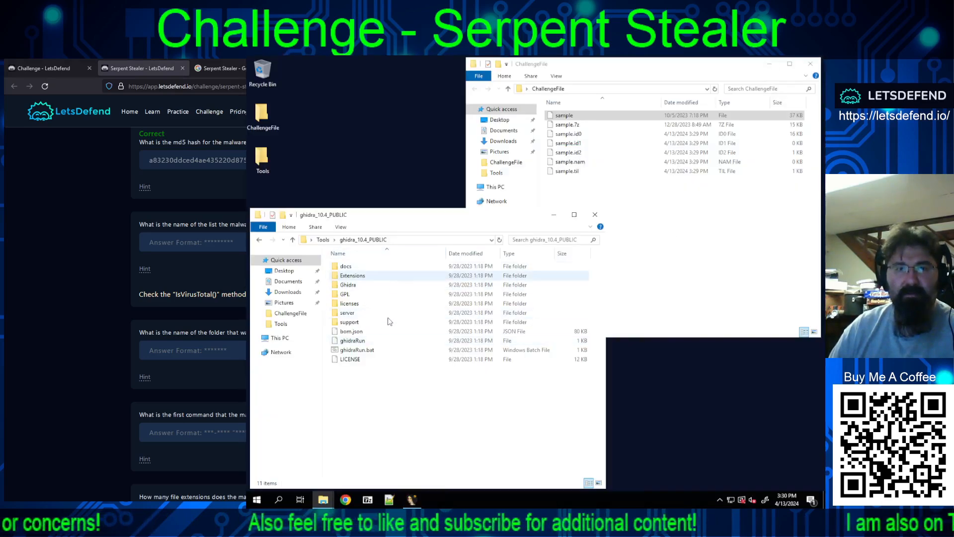
double_click(356, 351)
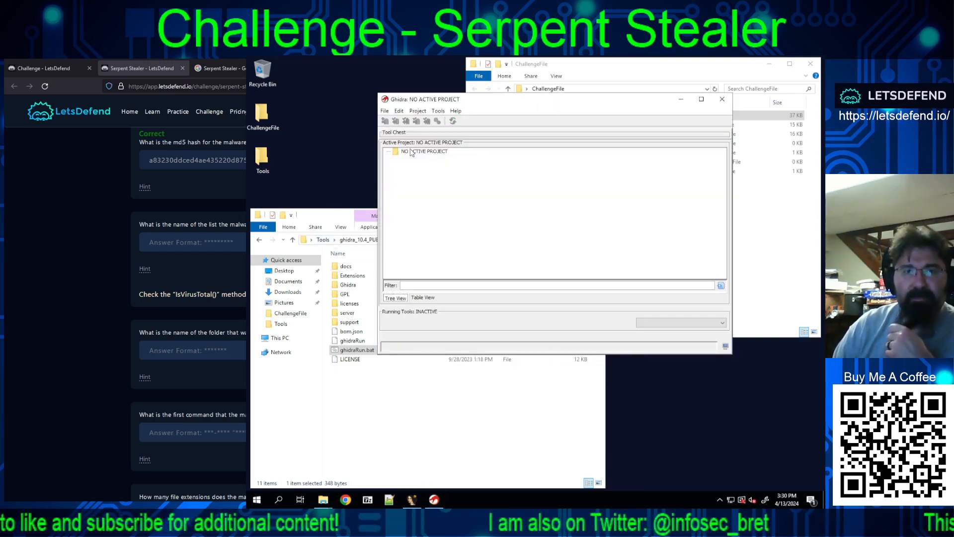
Step: Create a new Ghidra project named stealer in the C:\Users\LetsDefend directory
left_click(411, 152)
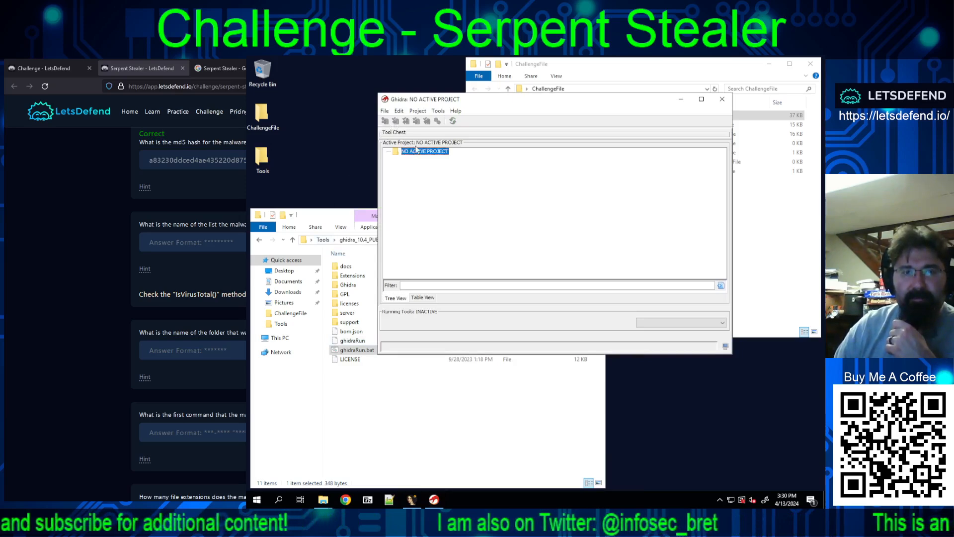
left_click(384, 111)
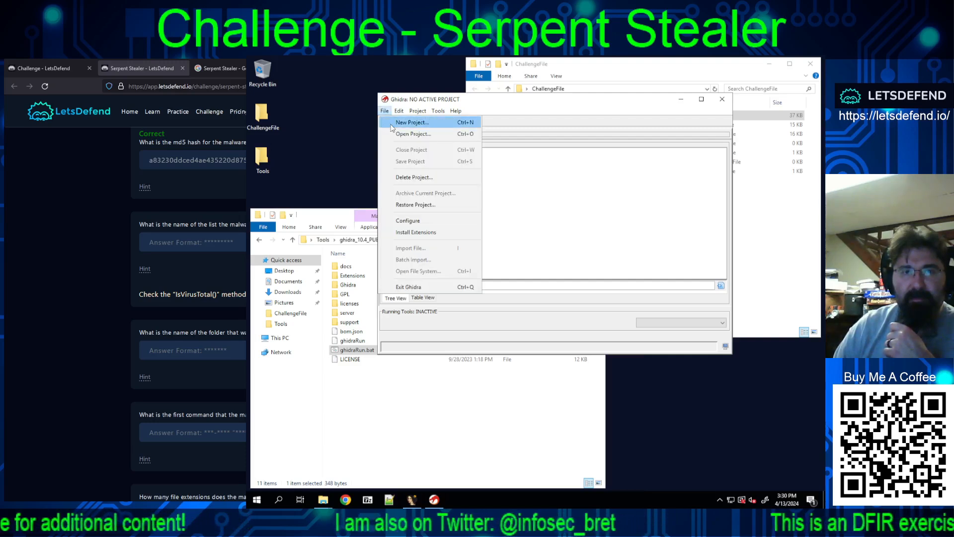
left_click(410, 123)
left_click(537, 315)
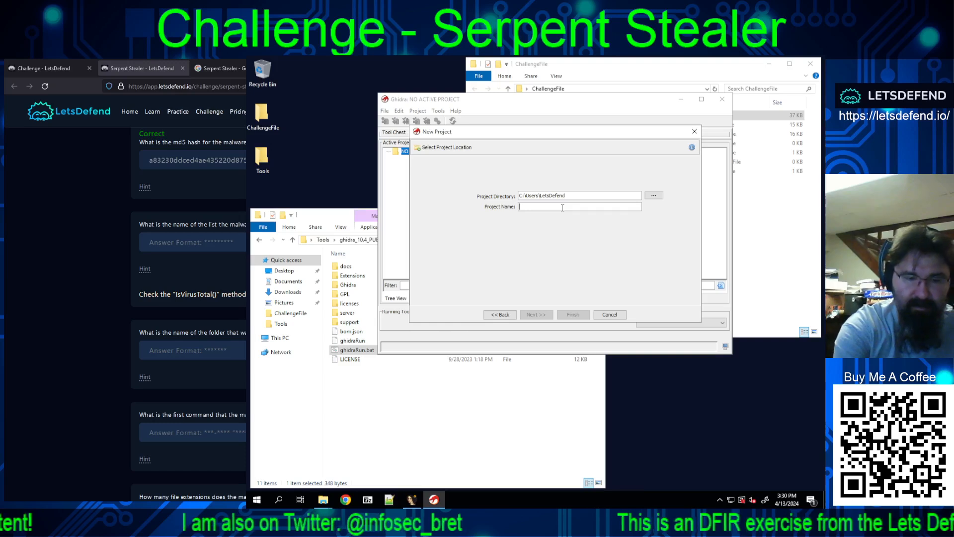
type("stealer")
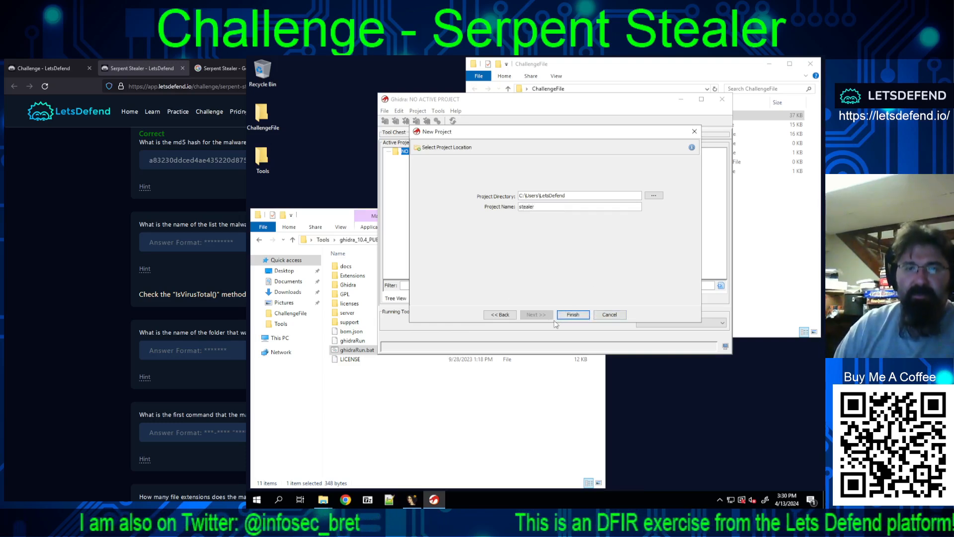
left_click(574, 315)
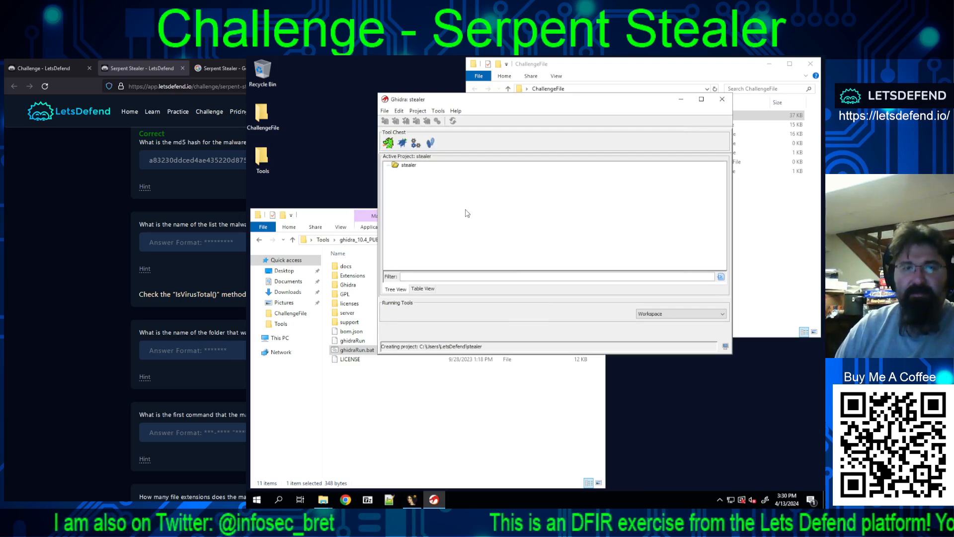
left_click(385, 111)
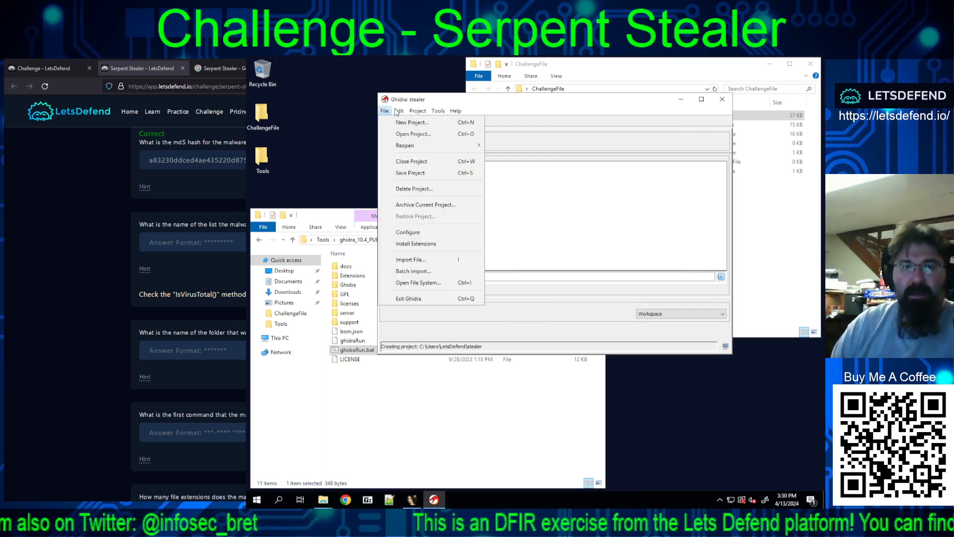
mouse_move(415, 111)
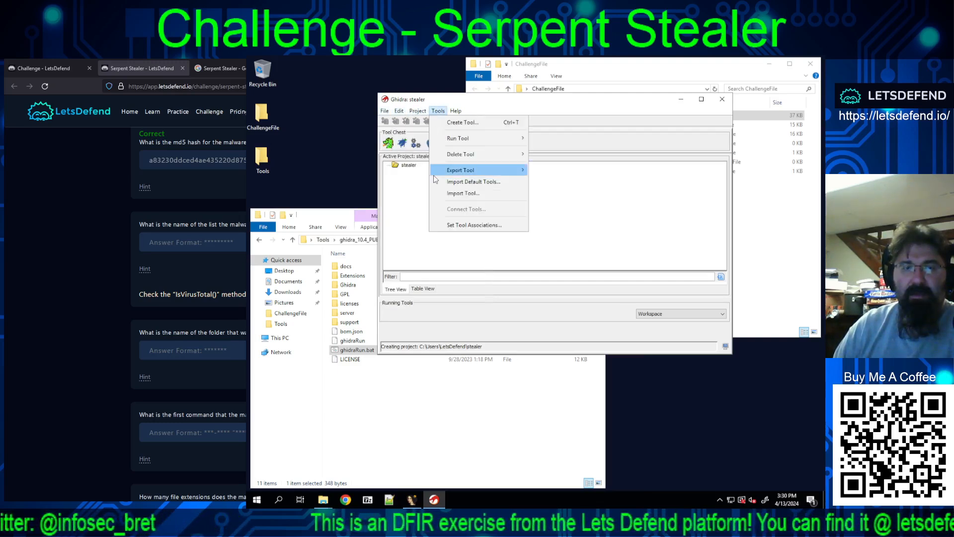
left_click(404, 186)
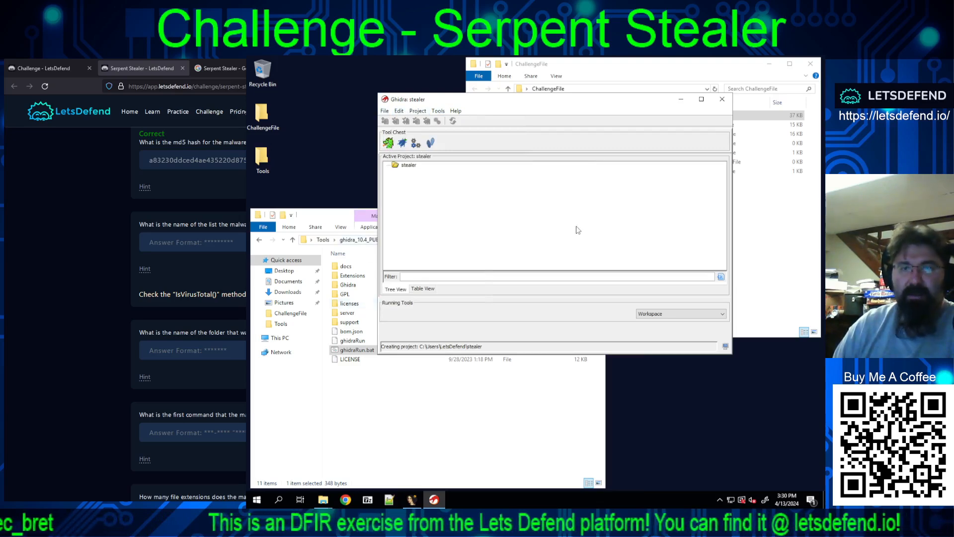
Step: Move the Ghidra window clear of the ChallengeFile folder and bring the sample file into the stealer project for import
left_click_drag(603, 102, 497, 86)
left_click(712, 196)
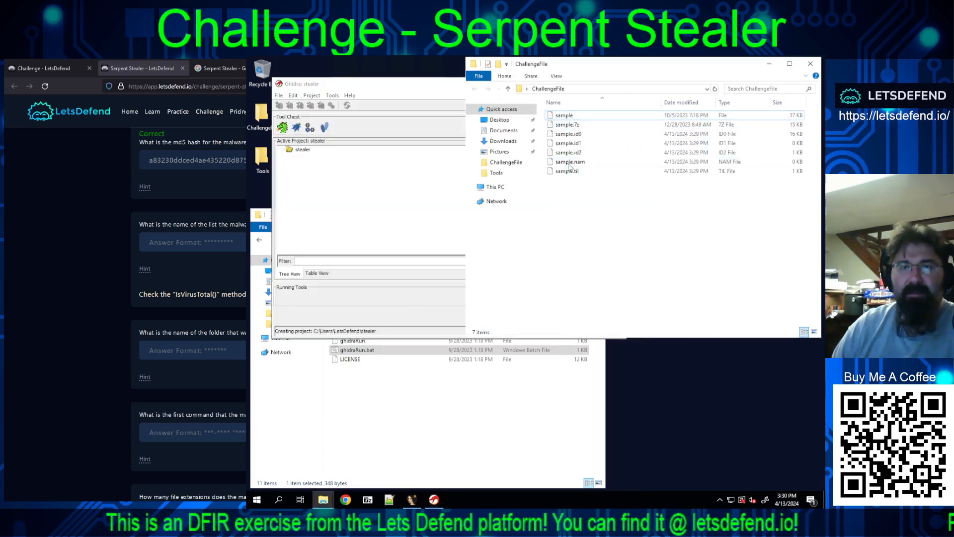
left_click_drag(564, 116, 390, 201)
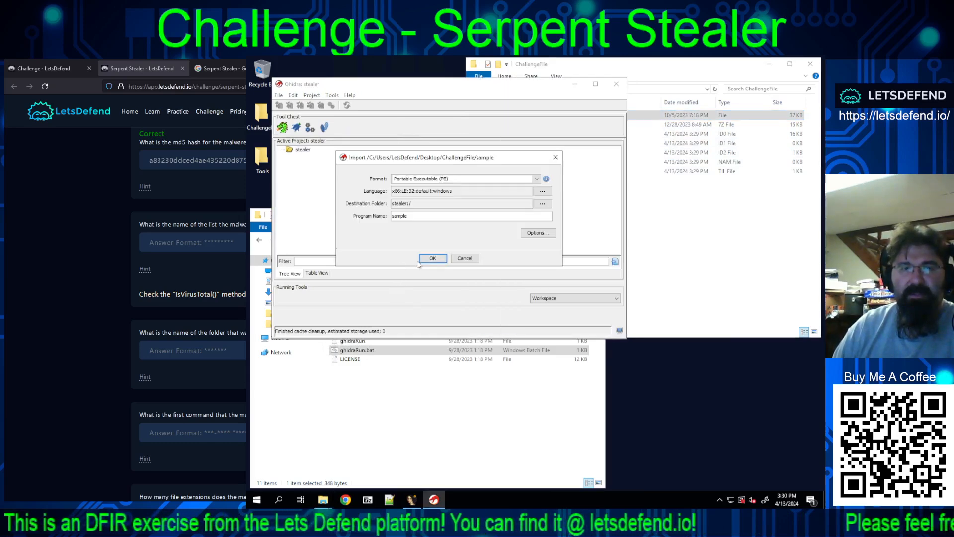
Step: Import the sample as Portable Executable (PE) with language x86:LE:32:default:windows and select the executable MD5 in the import summary
left_click(538, 180)
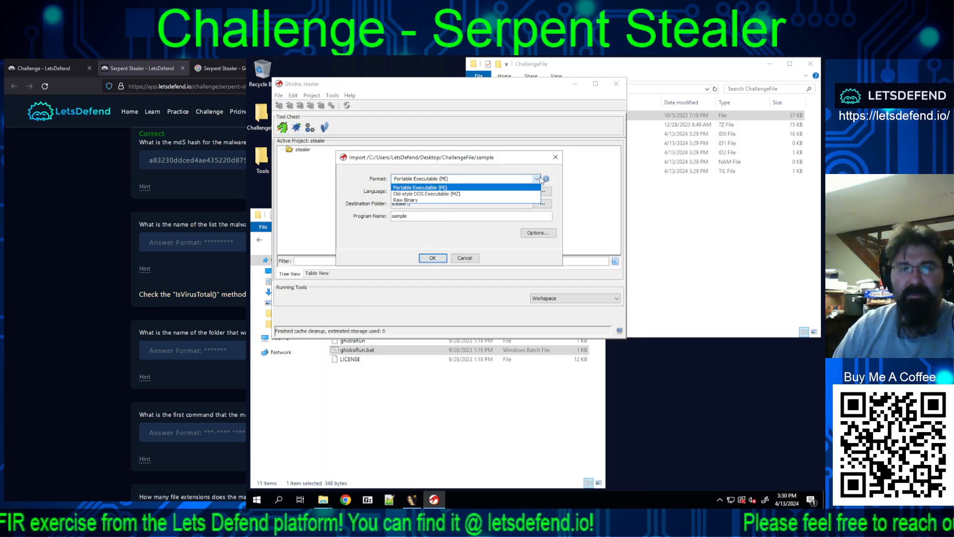
left_click(539, 177)
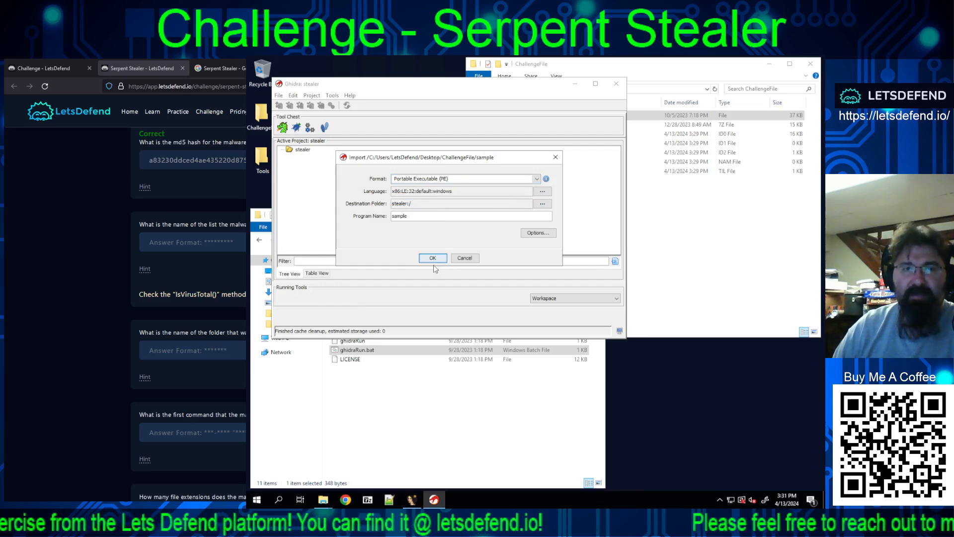
left_click(543, 191)
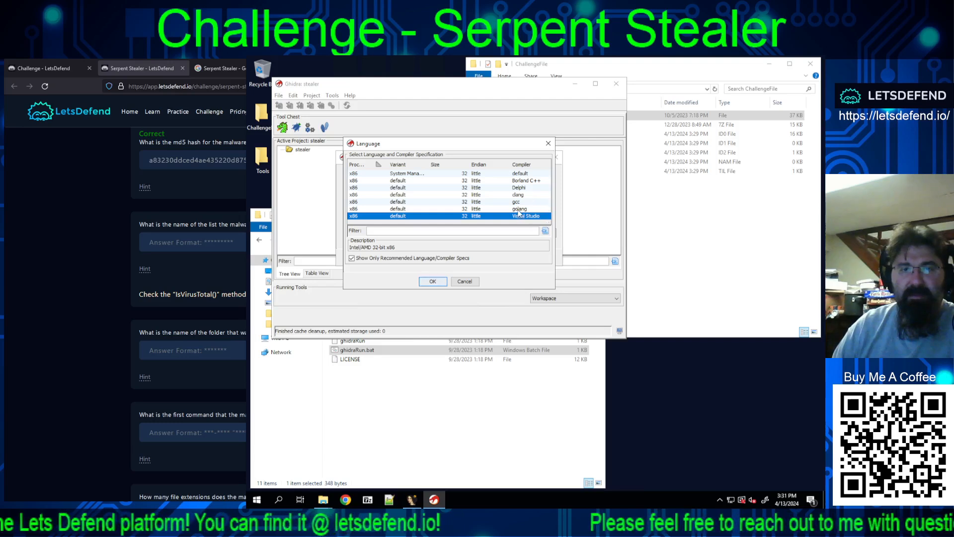
left_click(463, 282)
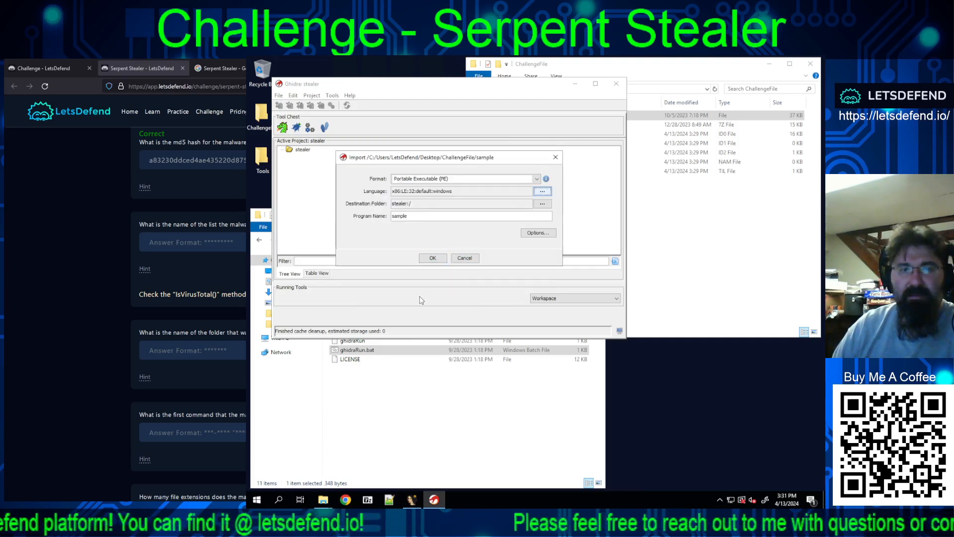
left_click(434, 258)
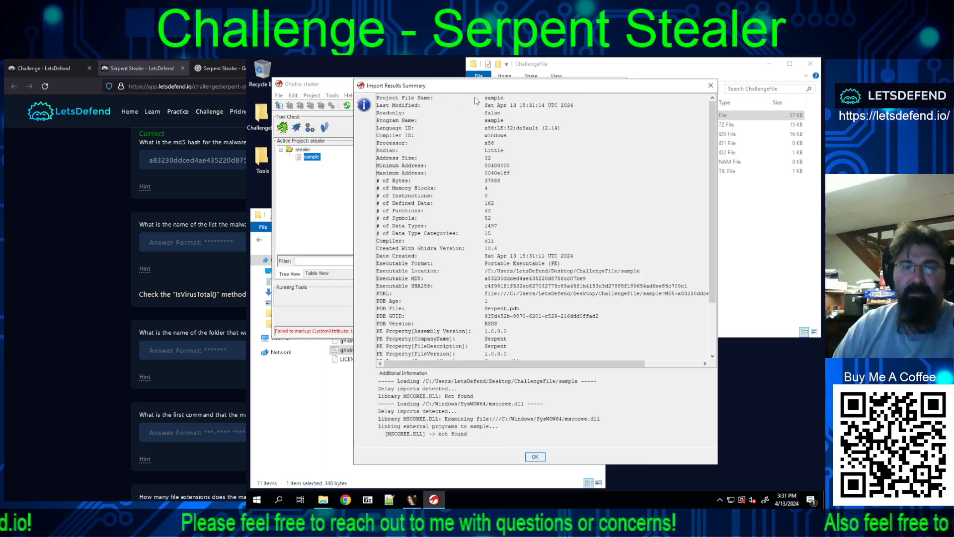
double_click(506, 279)
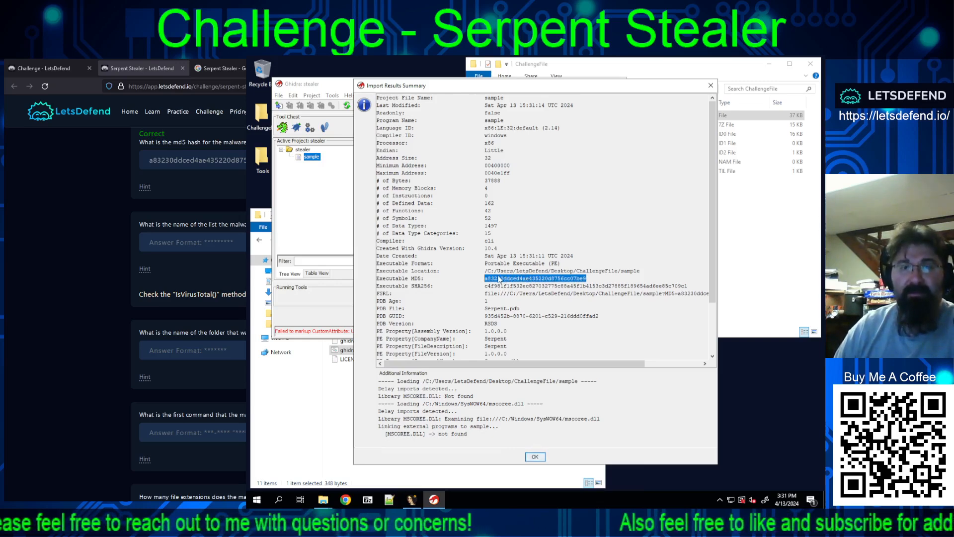
Step: Dismiss the import results summary and launch ILSpy.exe from the ILSpy_binaries_8.0.0.7246-preview3 folder in Tools
left_click(535, 457)
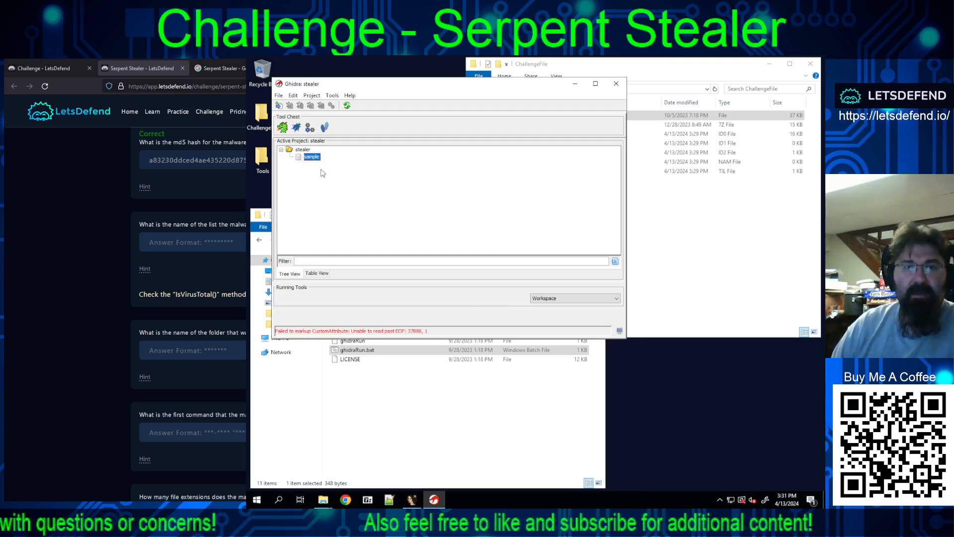
left_click(384, 403)
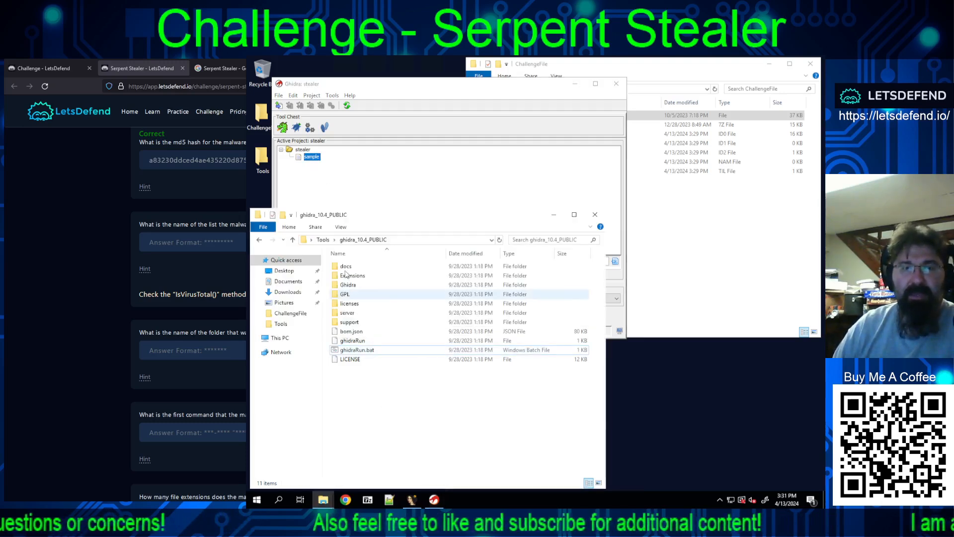
key("alt+Up")
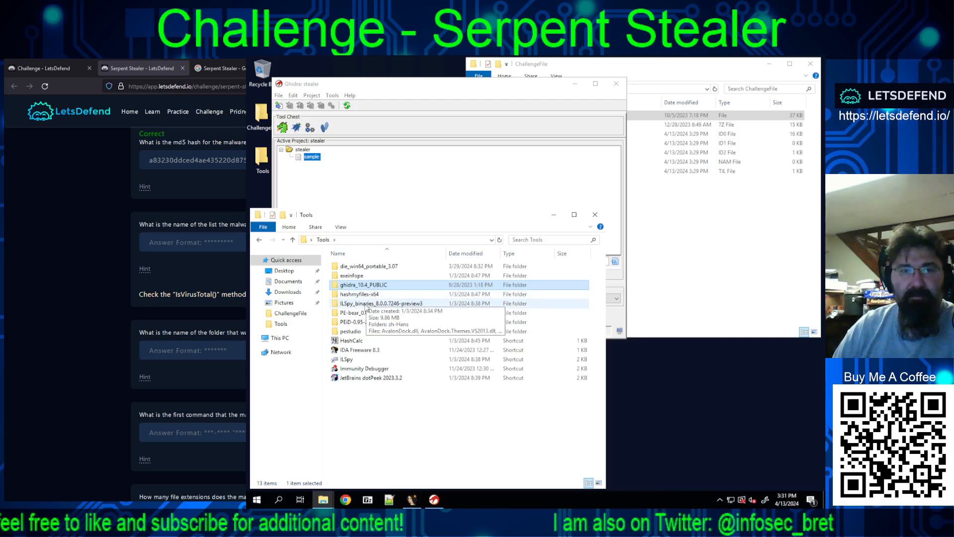
double_click(369, 304)
scroll(351, 377, "down", 1)
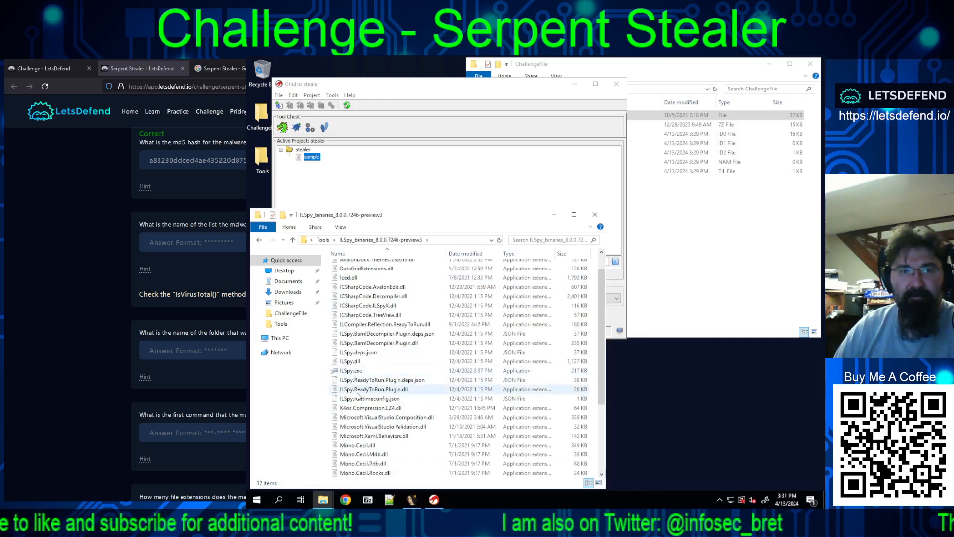
scroll(350, 388, "up", 1)
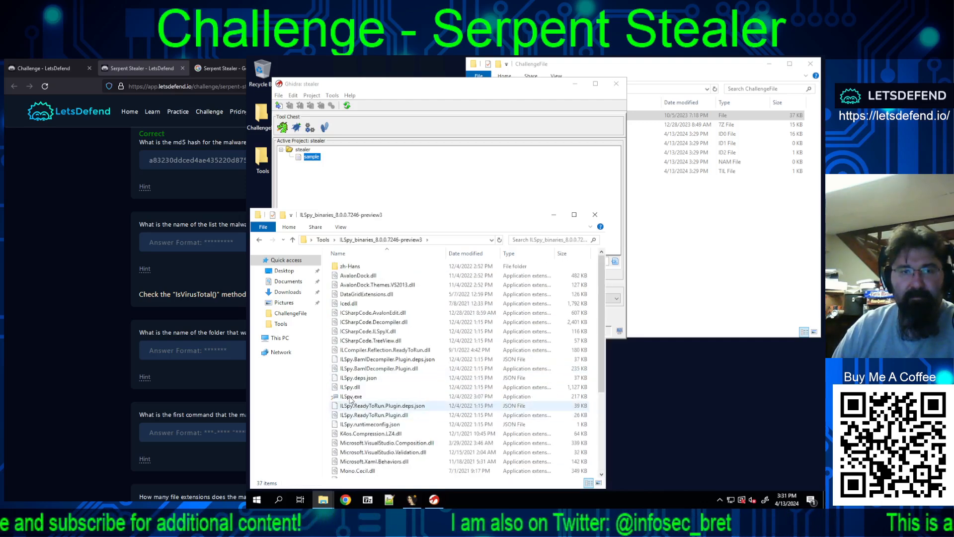
double_click(351, 397)
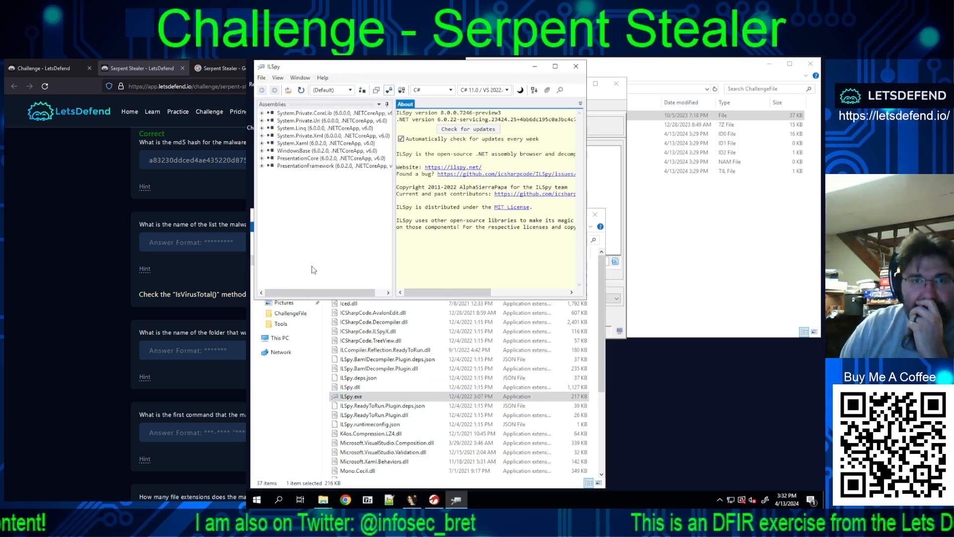
Step: Load the sample file from the ChallengeFile folder into ILSpy, with the file type filter set to All files
left_click(262, 80)
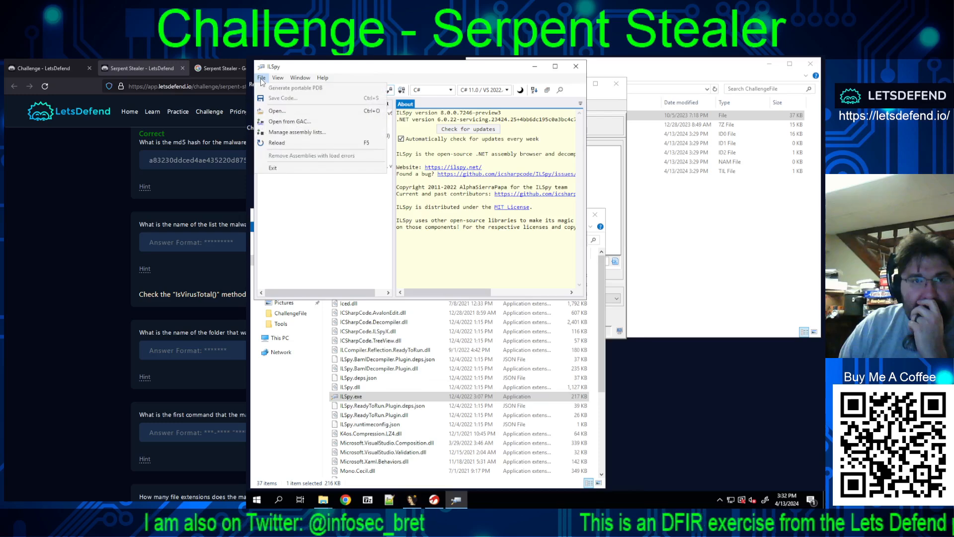
left_click(277, 111)
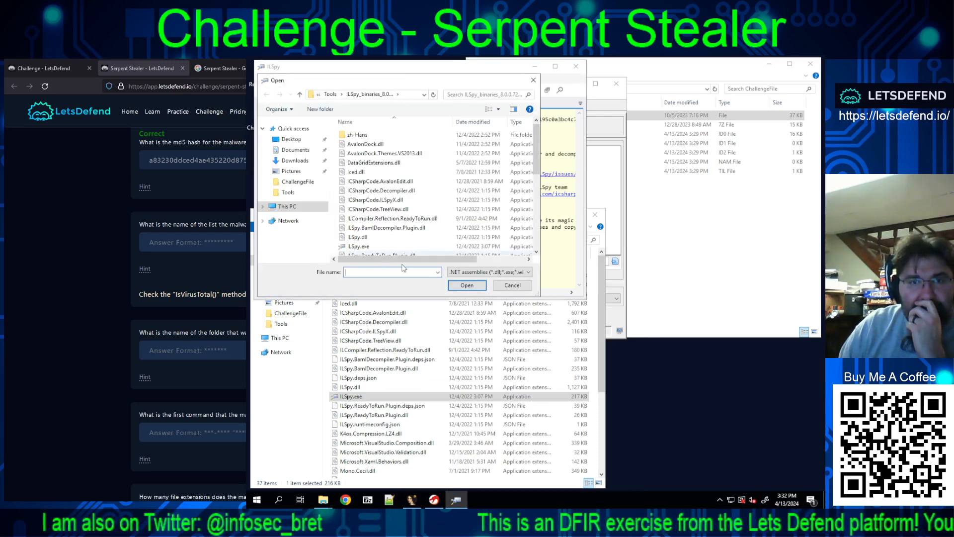
left_click(295, 182)
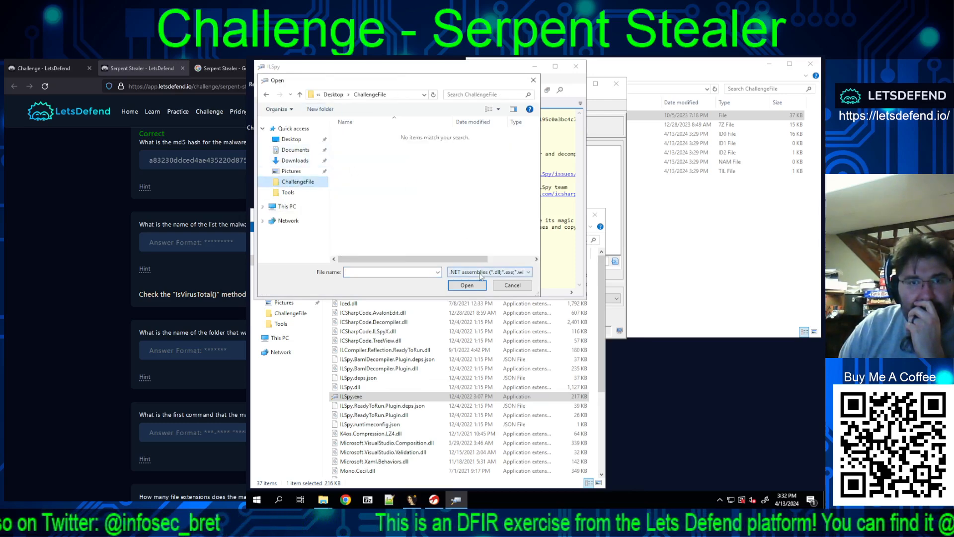
left_click(481, 272)
left_click(479, 293)
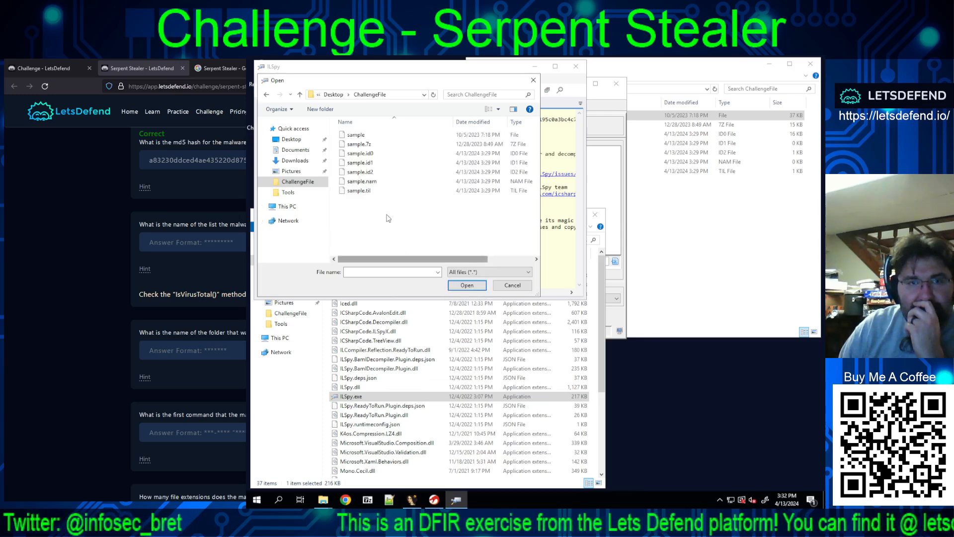
left_click(361, 136)
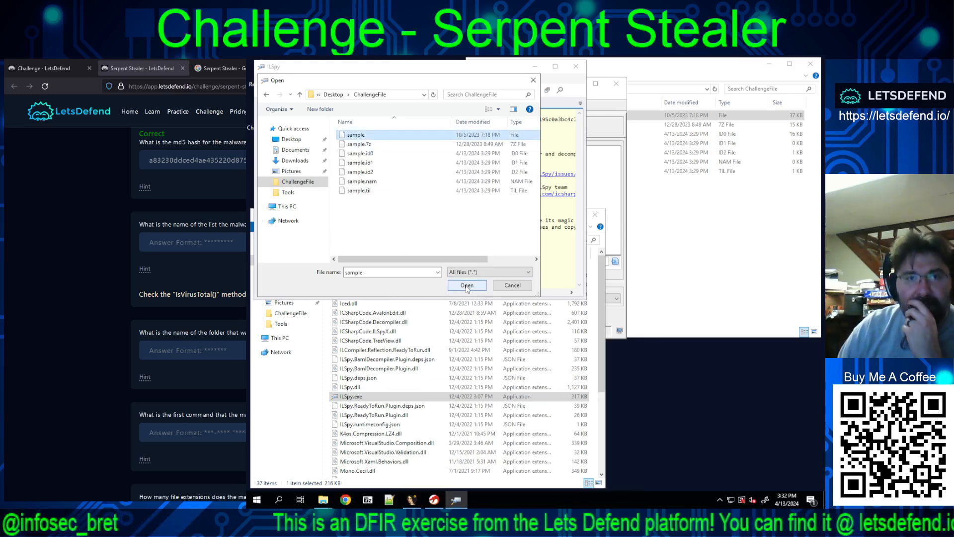
left_click(467, 286)
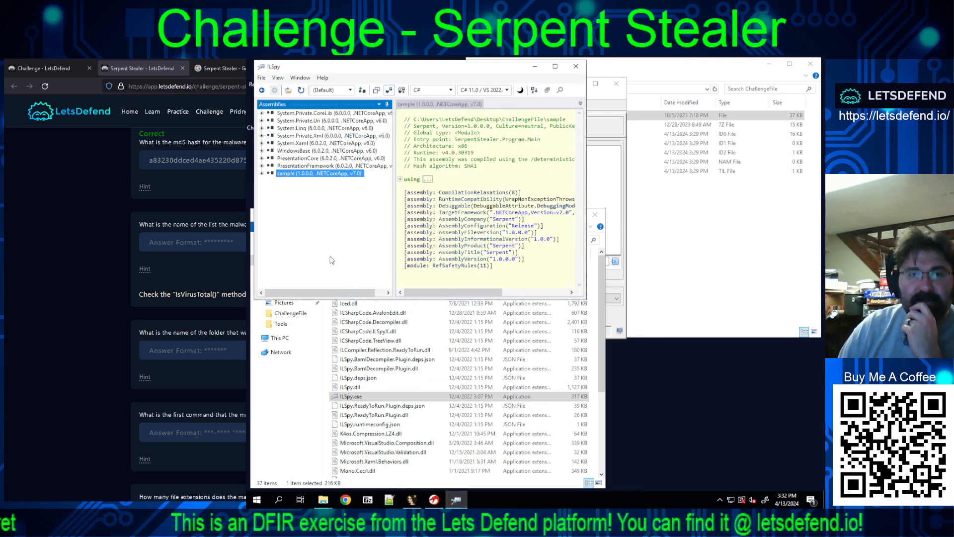
Step: Expand the sample assembly, maximize the ILSpy window and check the AssemblyProduct and AssemblyTitle attributes
left_click(262, 173)
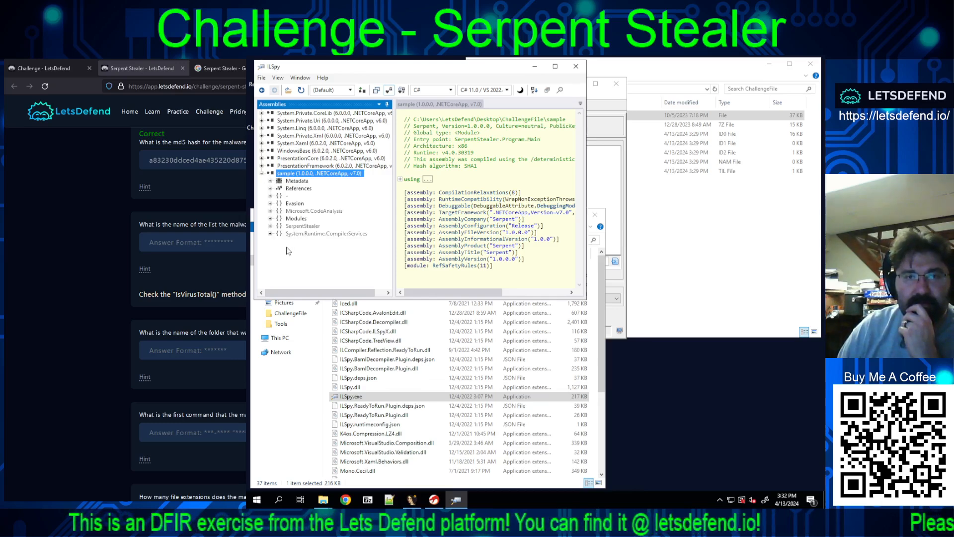
left_click(555, 66)
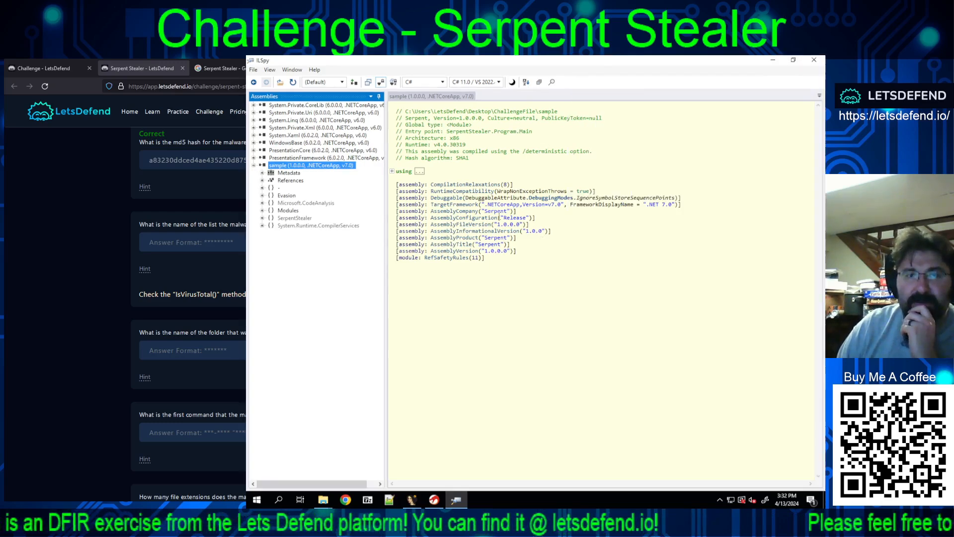
mouse_move(439, 267)
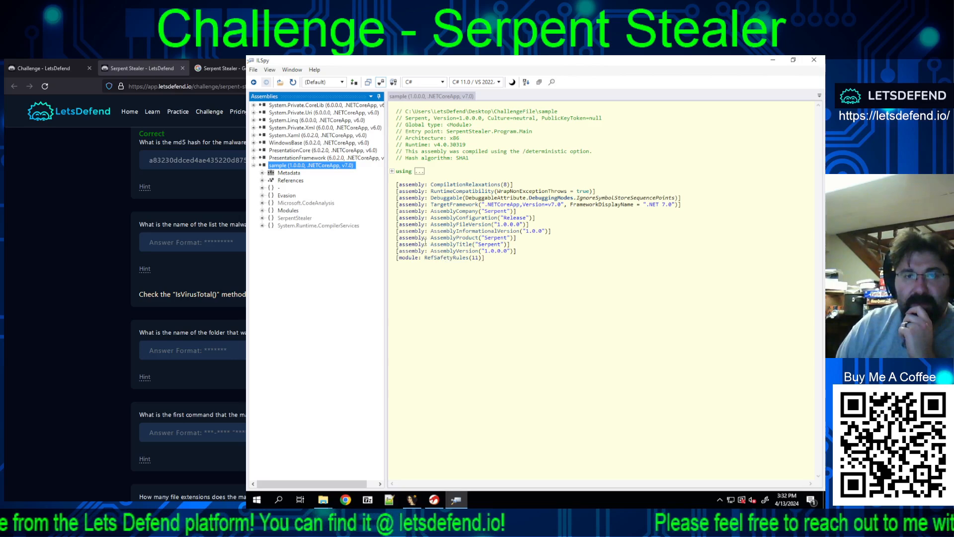
left_click_drag(431, 238, 519, 247)
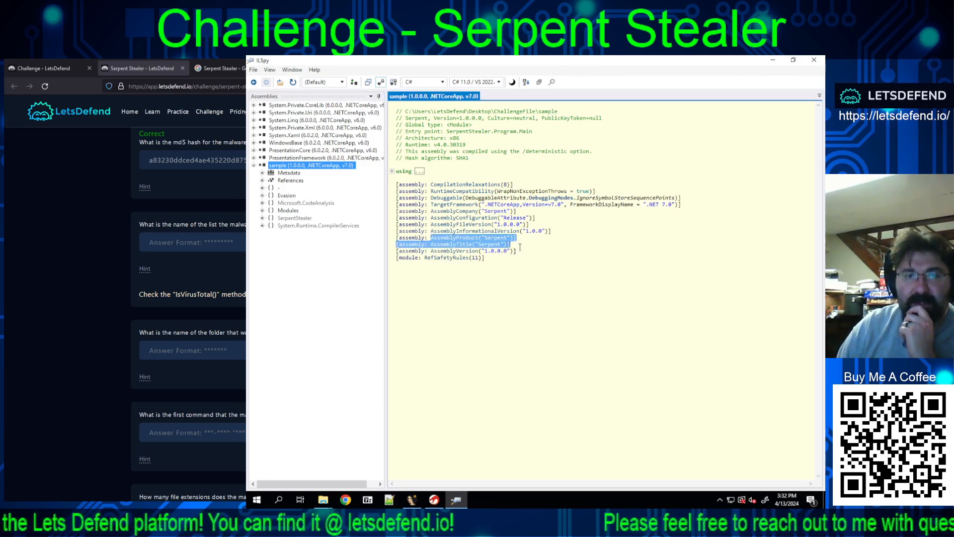
left_click(521, 247)
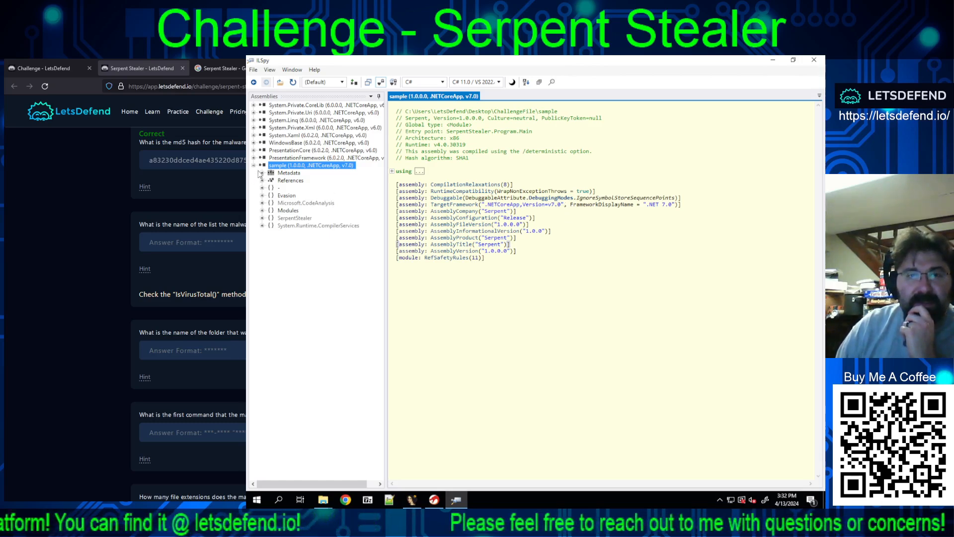
Step: Expand the AntiVT class in the Evasion namespace and examine its IsVirusTotal() method and VtPCNames array
left_click(262, 196)
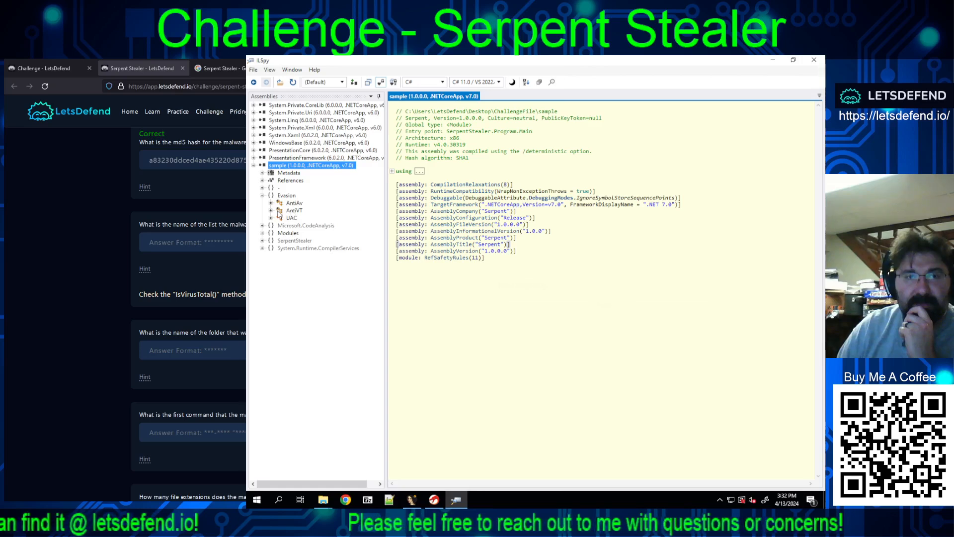
left_click(280, 212)
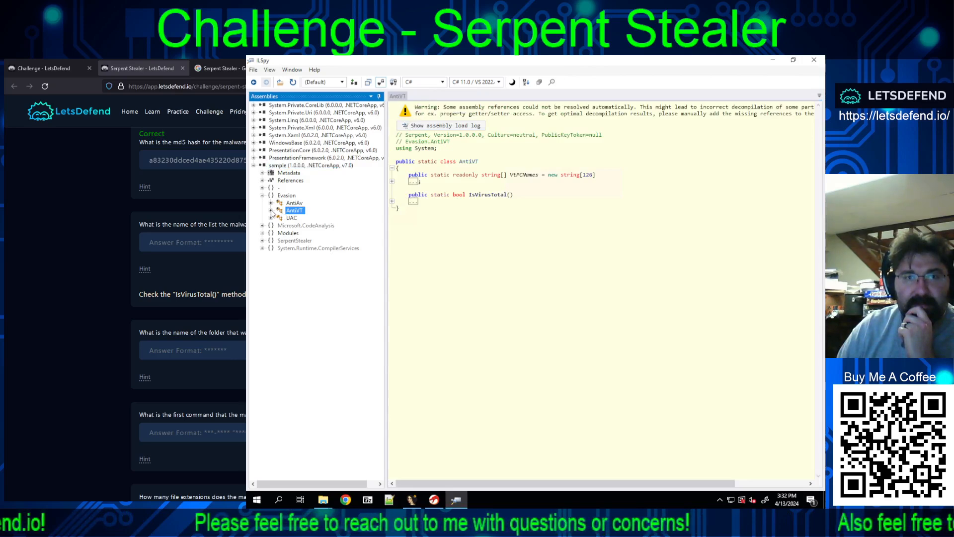
left_click(271, 211)
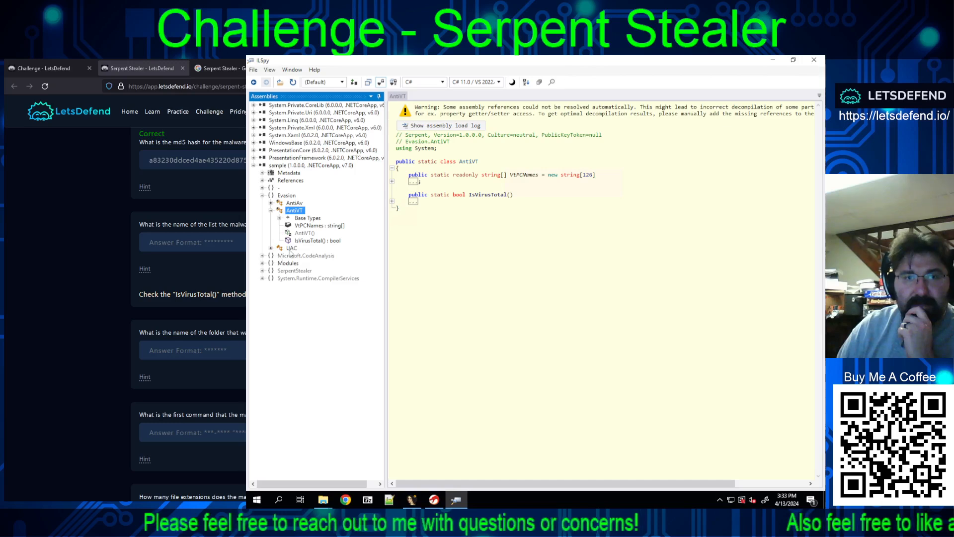
left_click(317, 242)
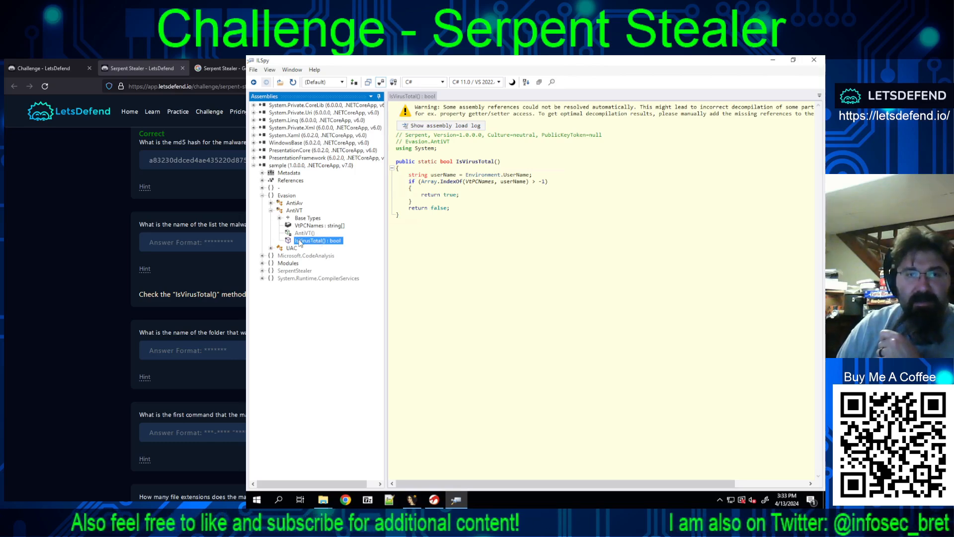
left_click(313, 226)
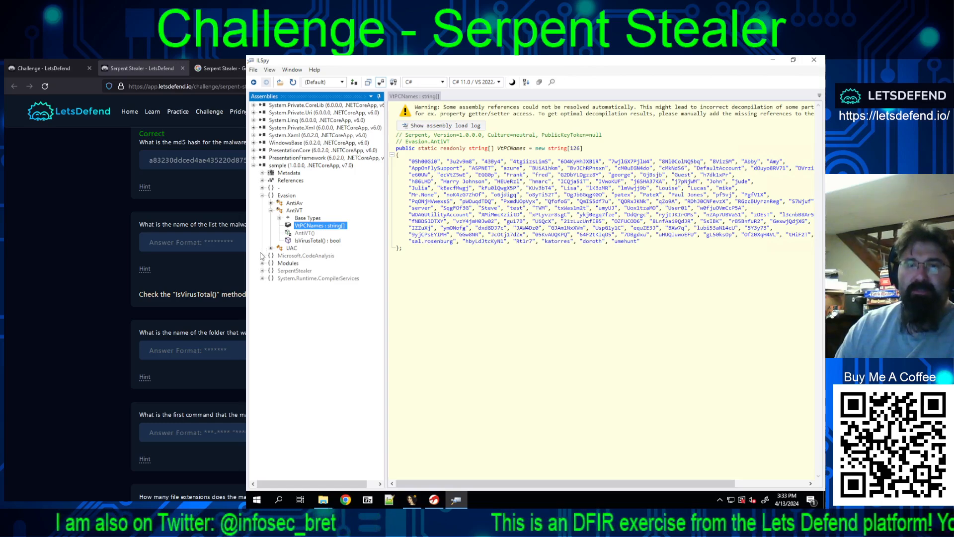
left_click(312, 242)
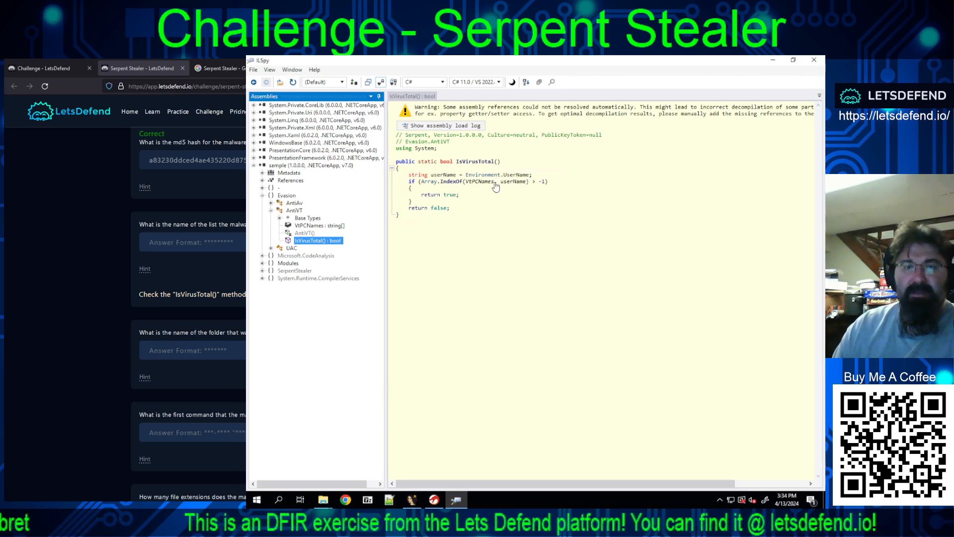
Step: Copy VtPCNames from the IsVirusTotal() code and submit it as the answer to the list name question
left_click_drag(495, 182, 461, 186)
double_click(477, 182)
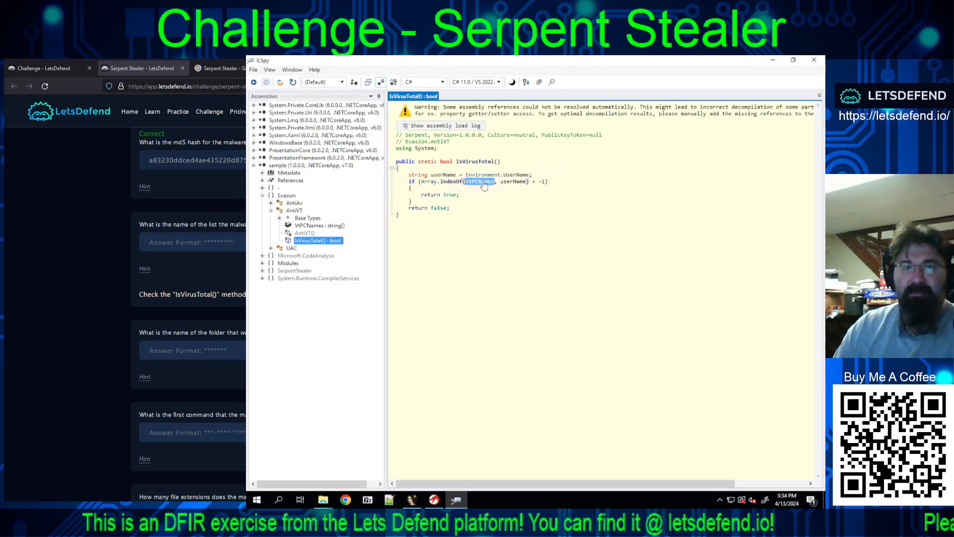
right_click(485, 182)
left_click(504, 243)
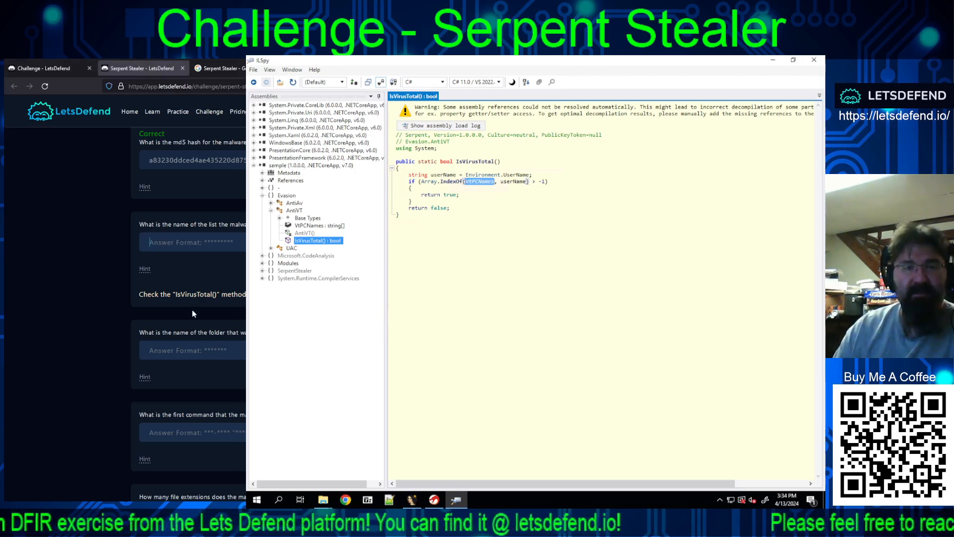
key("ctrl+v")
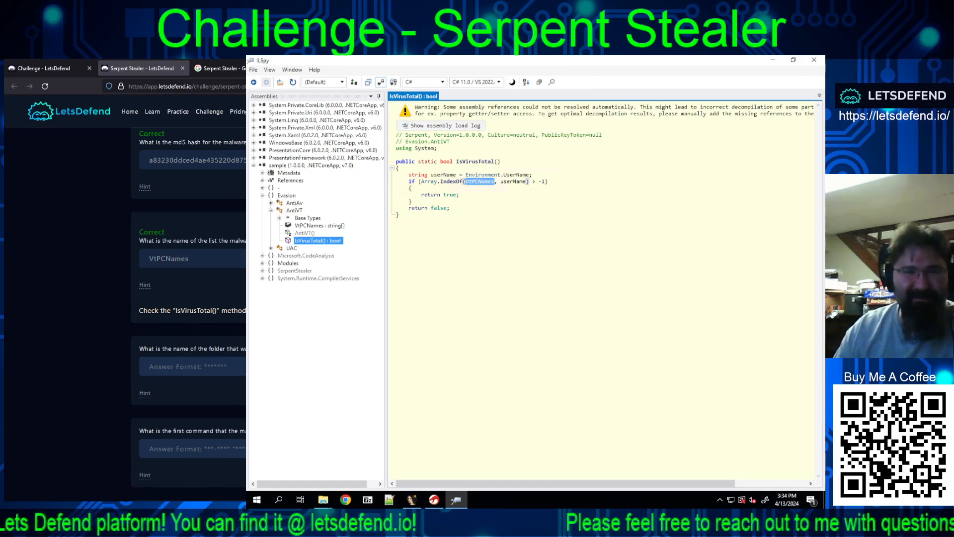
Step: Reveal the hint for the folder name question and expand the Modules, SerpentStealer and System.Runtime.CompilerServices namespaces
scroll(198, 308, "down", 2)
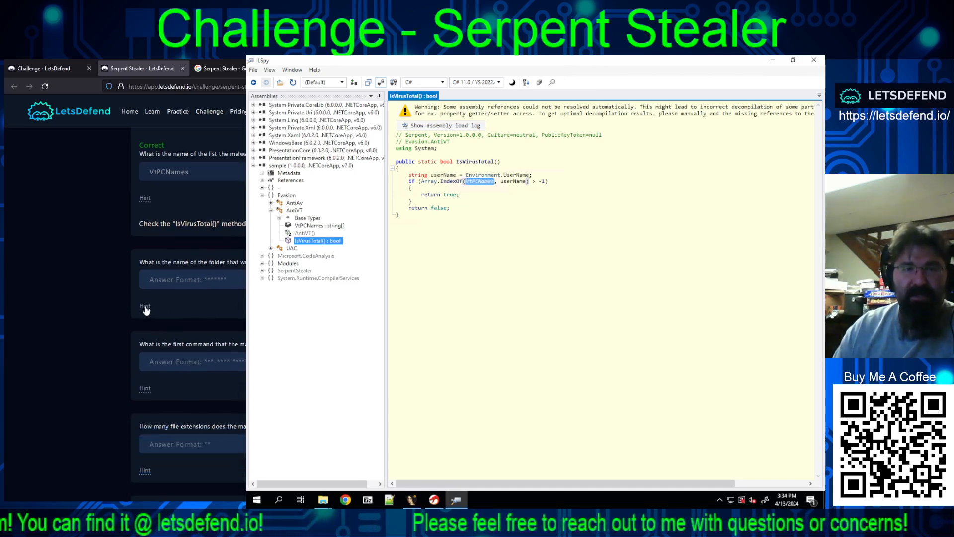
left_click(145, 307)
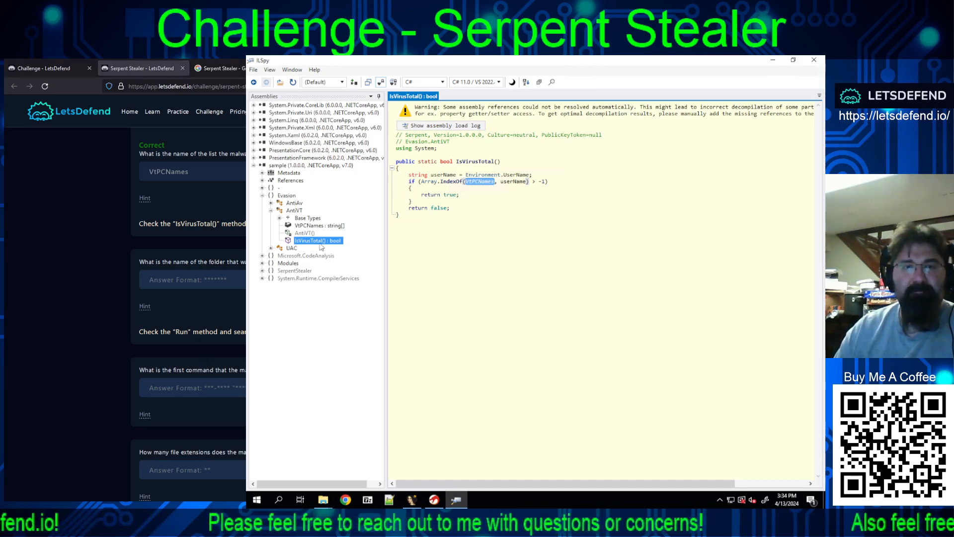
left_click(262, 264)
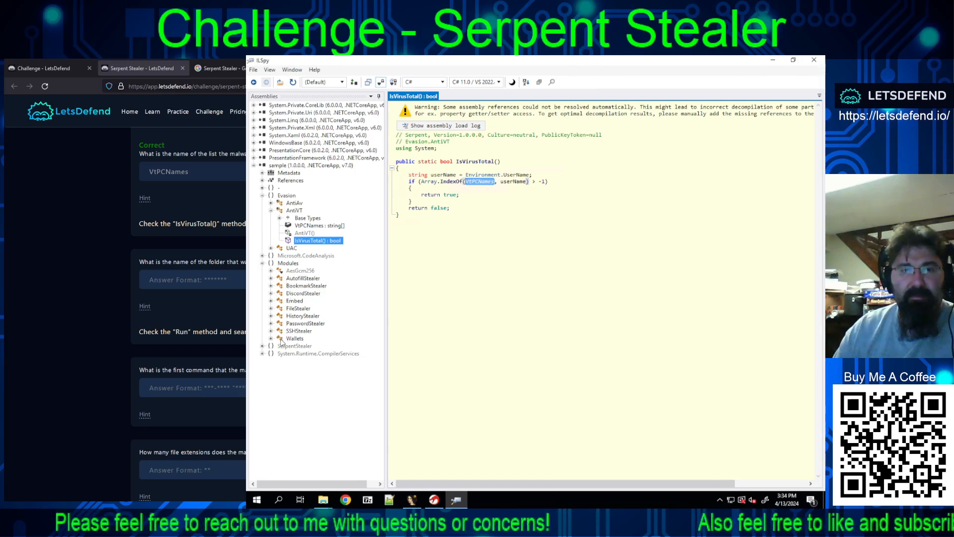
left_click(261, 346)
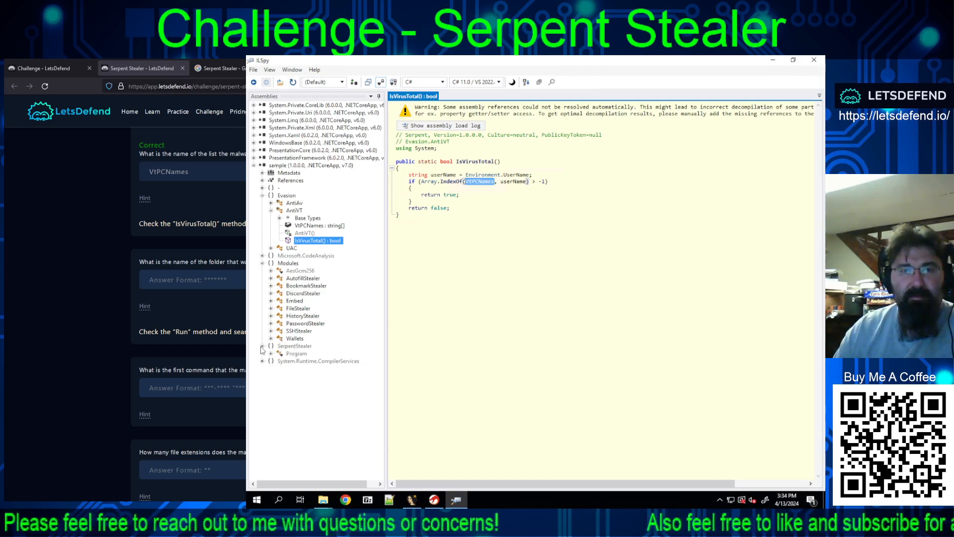
left_click(262, 361)
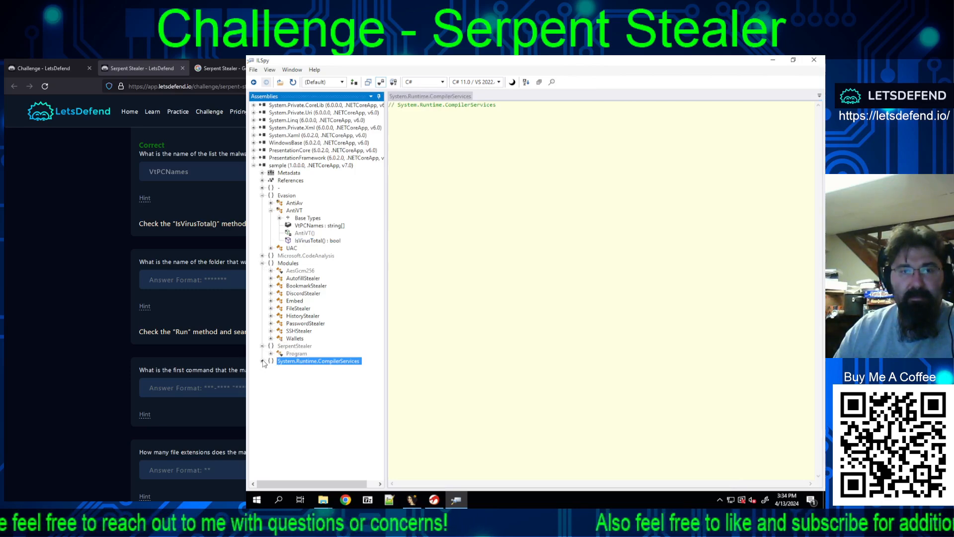
left_click(262, 360)
Step: Expand SerpentStealer's Program class and examine its Main(string[]) method, base types and derived types
left_click(272, 353)
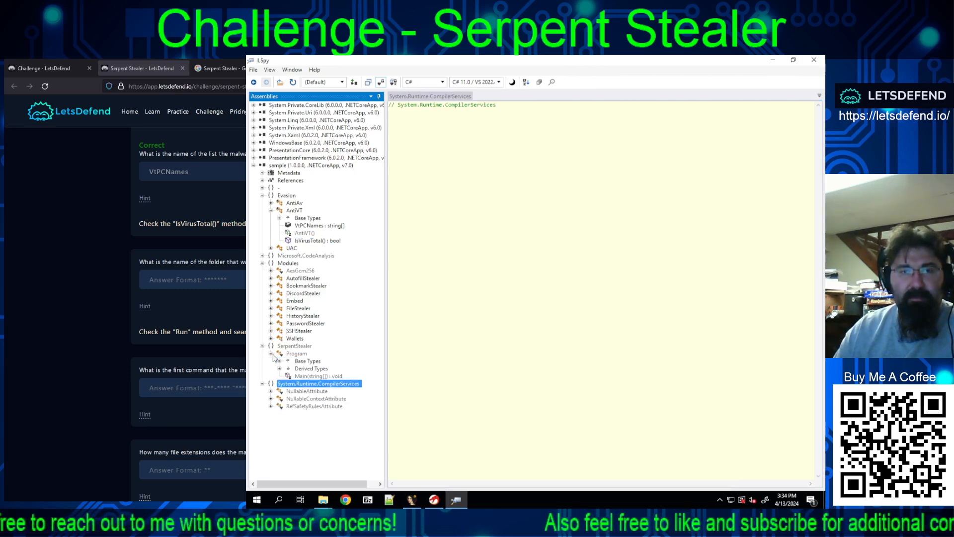
left_click(307, 376)
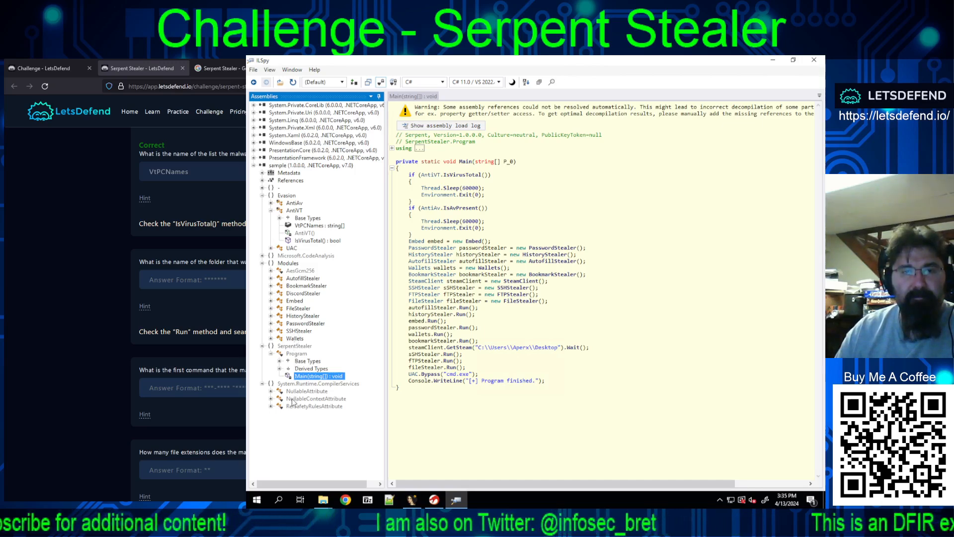
left_click(280, 361)
left_click(305, 368)
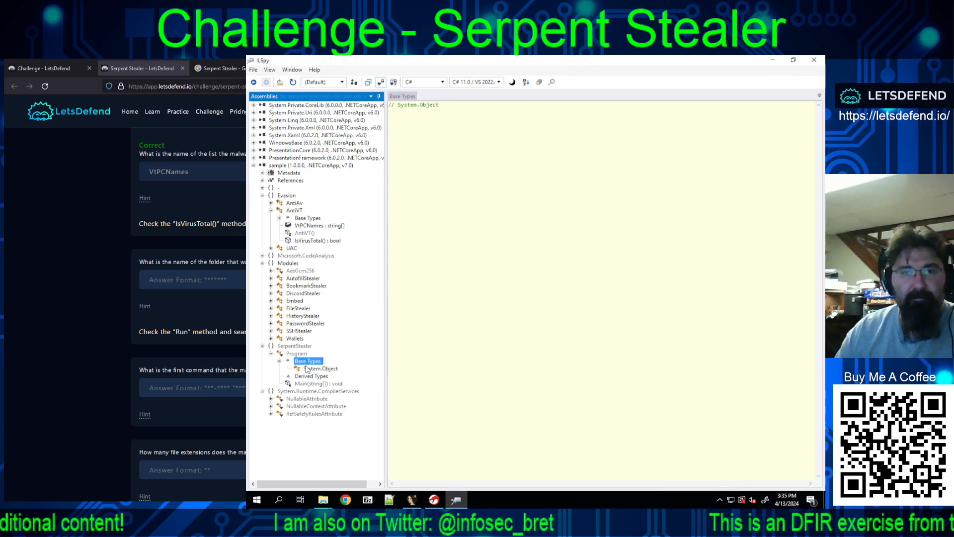
left_click(308, 376)
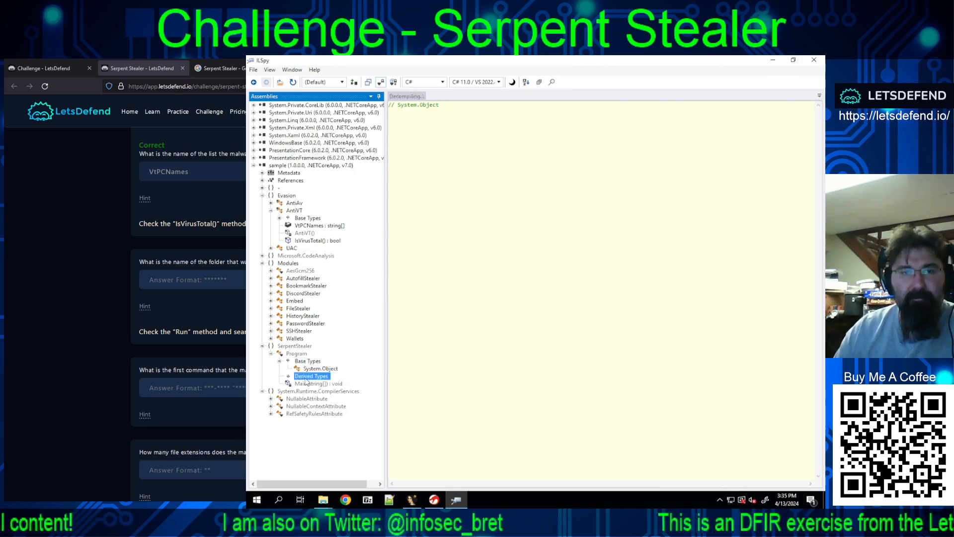
Step: Examine the Main(string[]) code and search for "Run" with the search scoped to the sample assembly
left_click(306, 384)
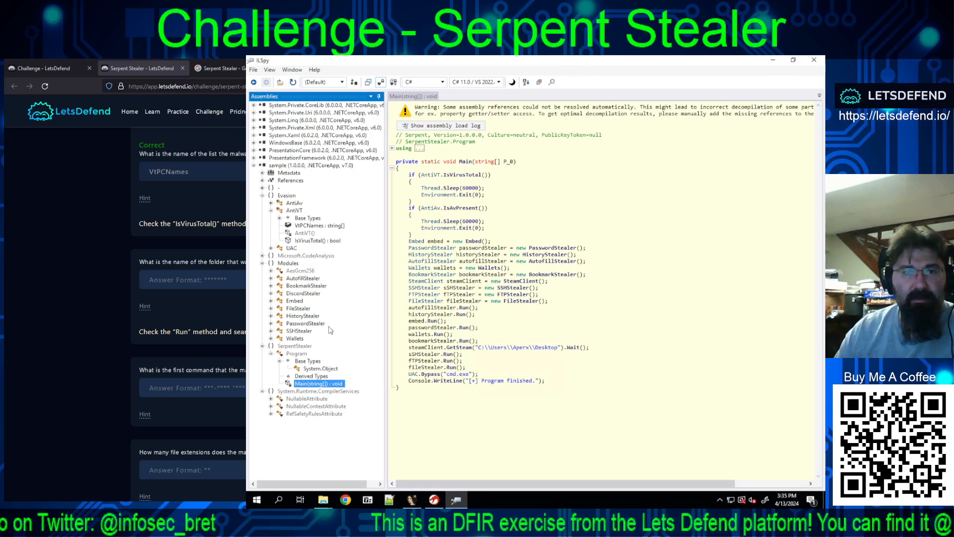
left_click(279, 166)
right_click(280, 167)
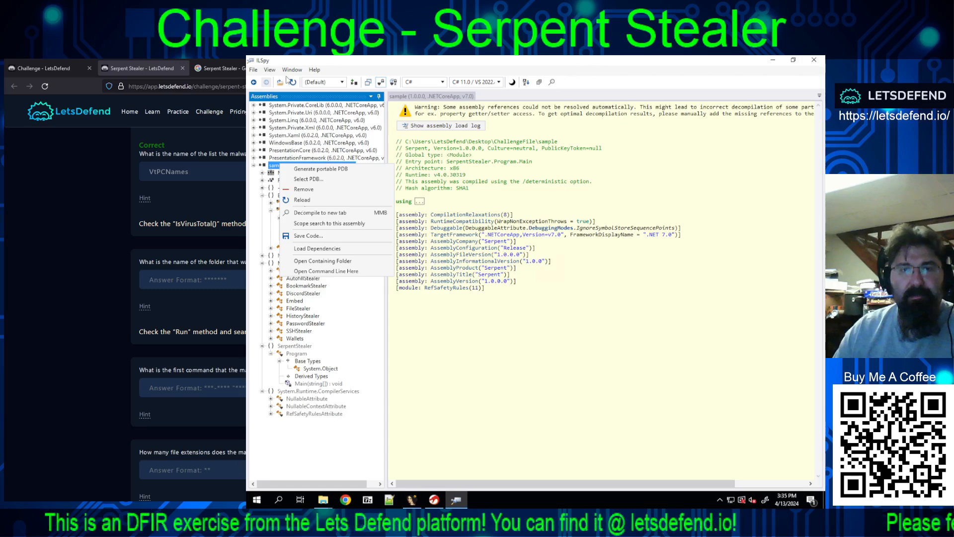
left_click(551, 82)
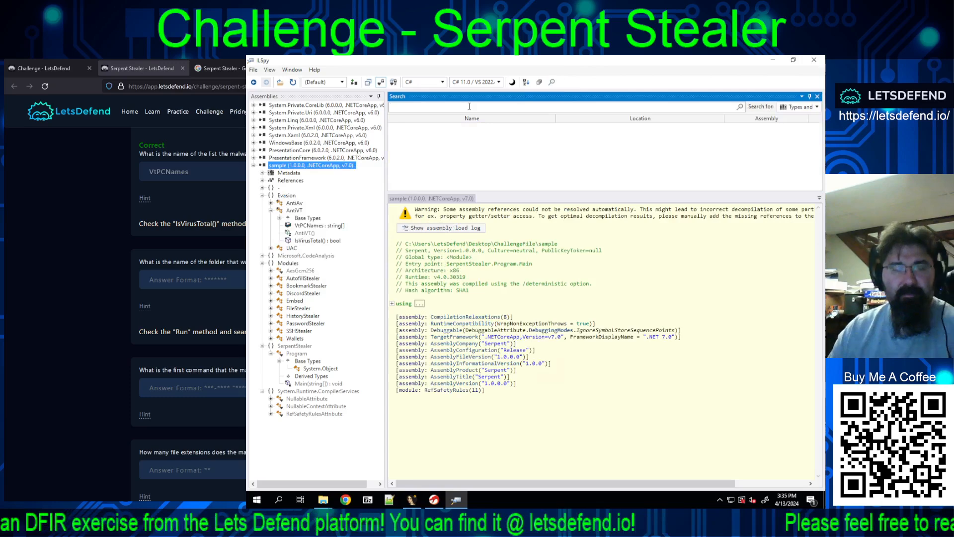
type("Run")
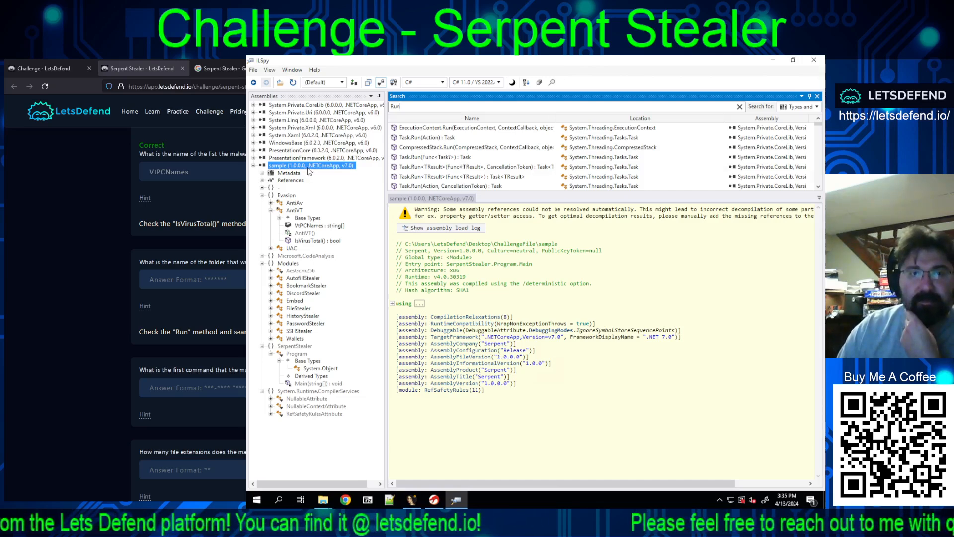
right_click(307, 166)
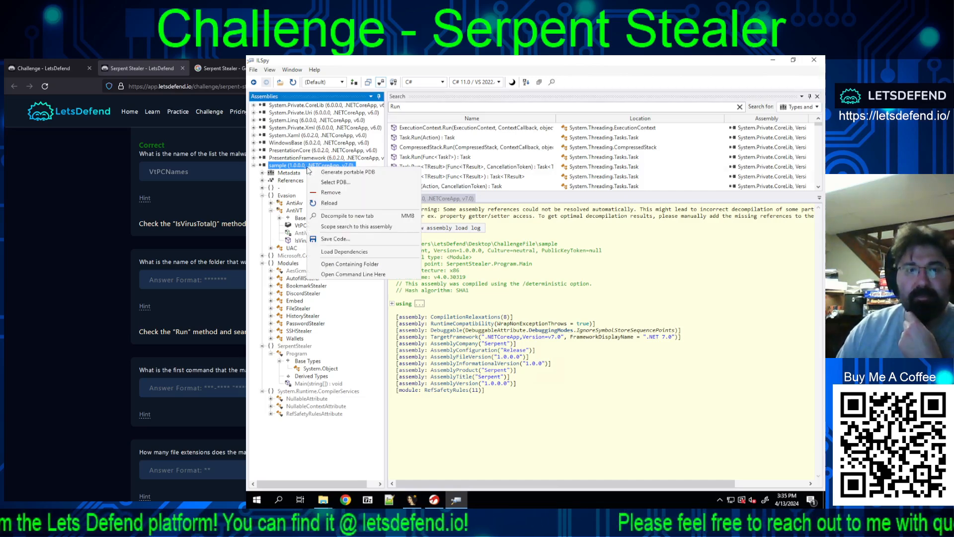
left_click(356, 228)
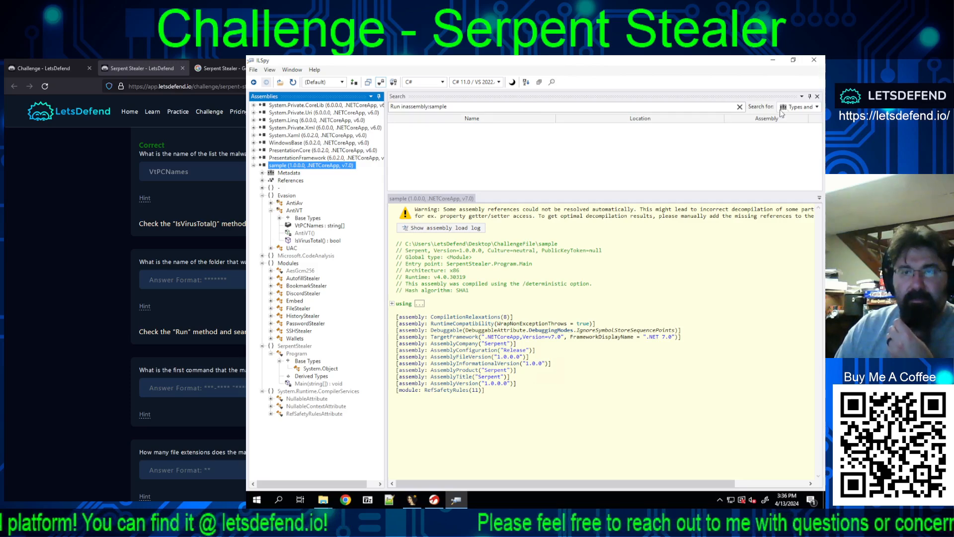
Step: Limit the "Run" search to methods, remove its assembly scope and select the Wallets.Run() result
left_click(798, 107)
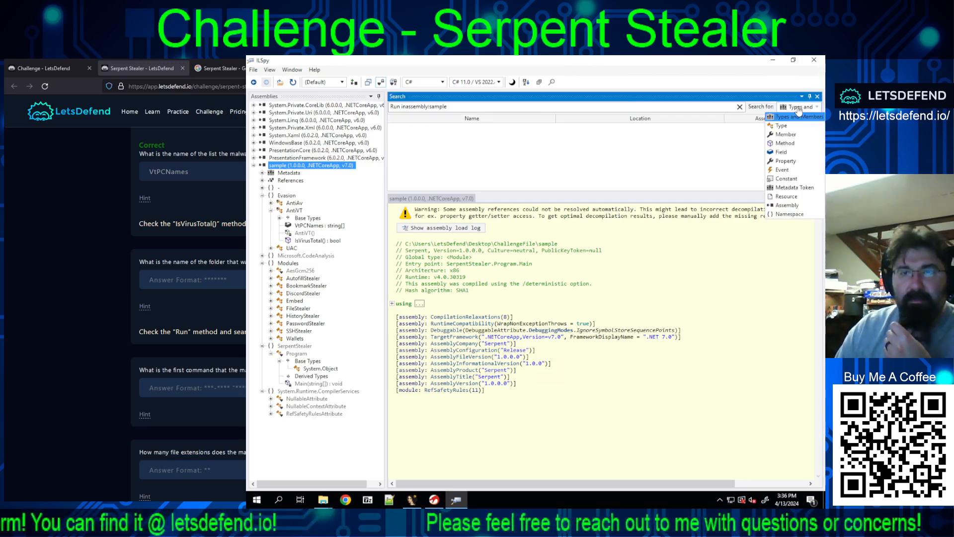
left_click(788, 145)
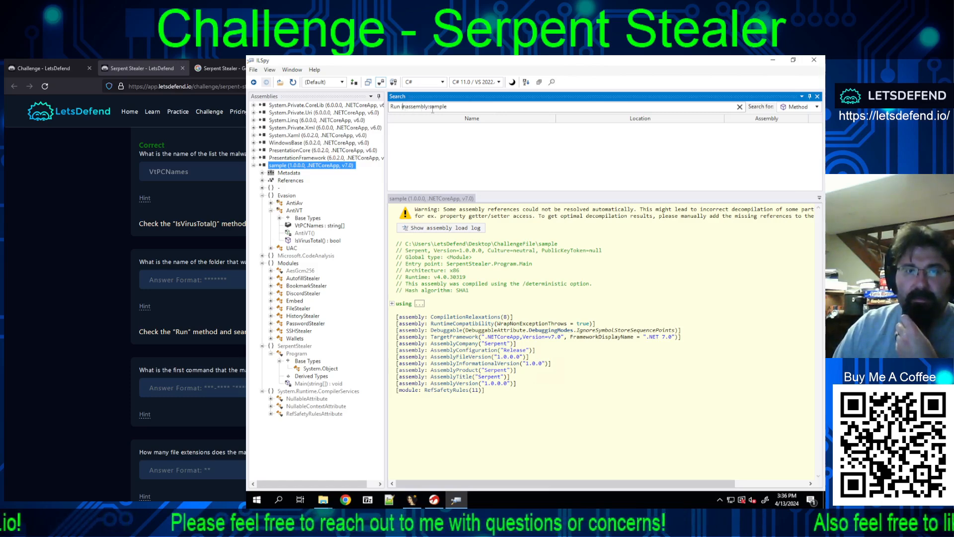
left_click_drag(403, 107, 482, 111)
key("BackSpace")
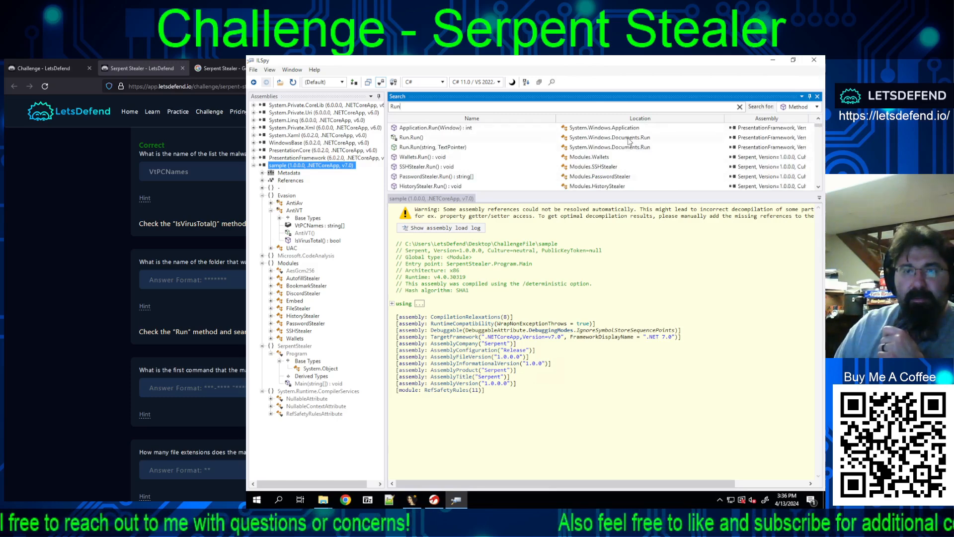
left_click(526, 158)
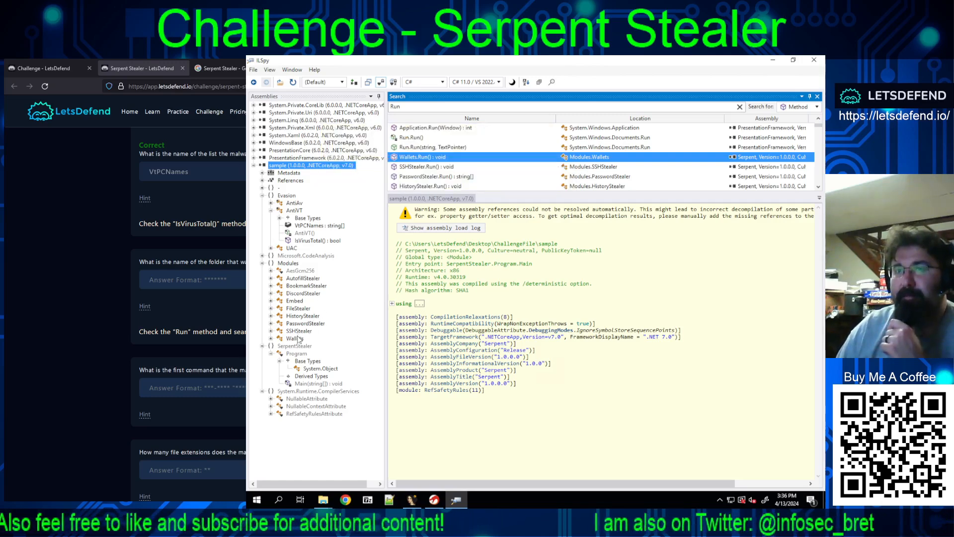
Step: Open the AutofillStealer class, close the search and examine the full code of its Run() method
left_click(294, 279)
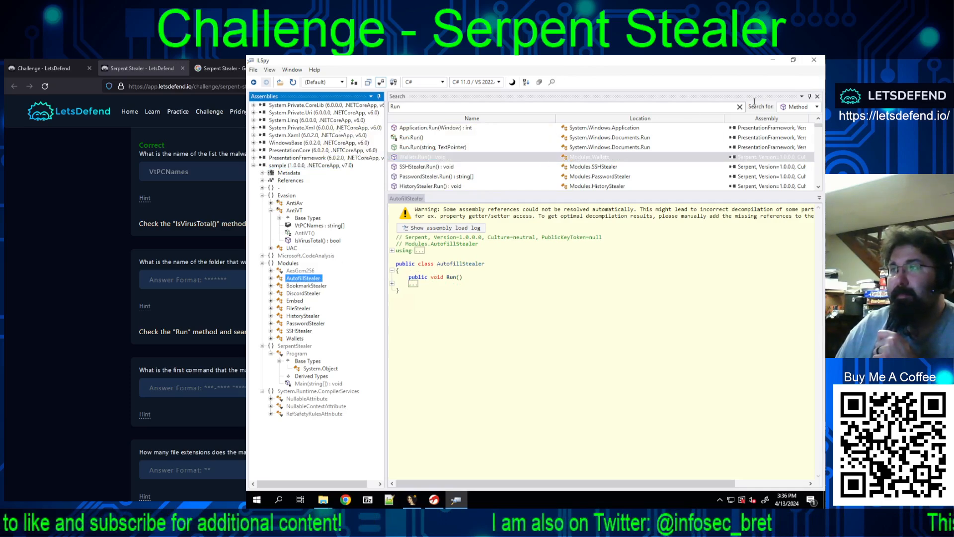
left_click(818, 97)
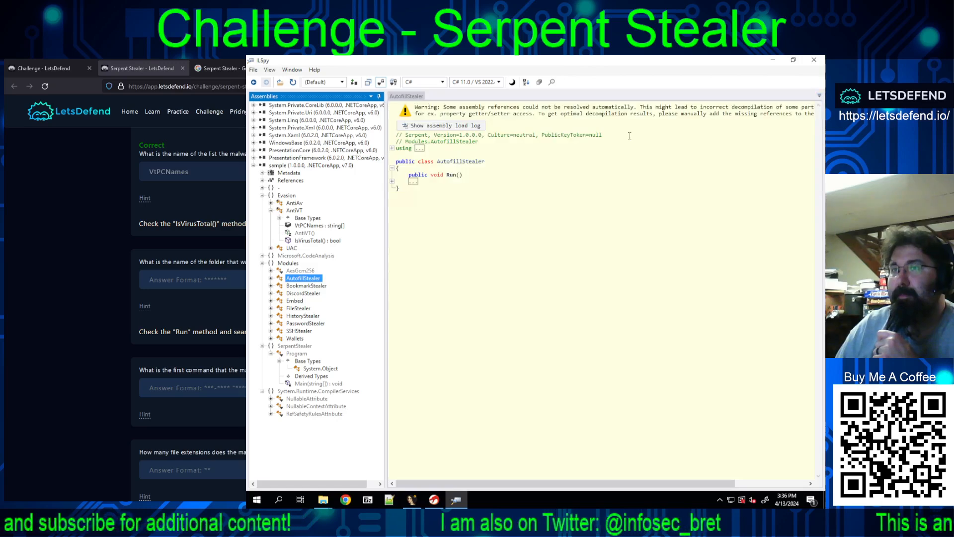
left_click(413, 182)
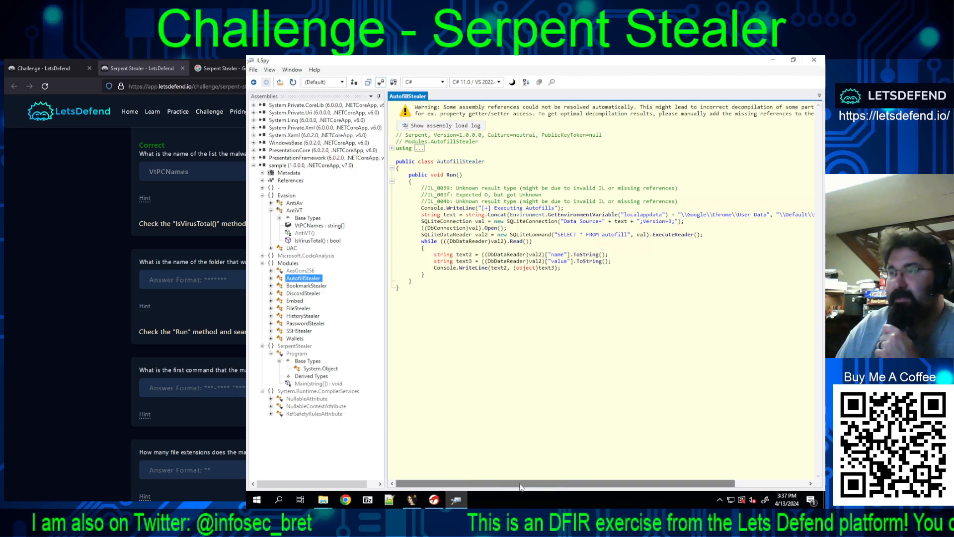
left_click_drag(521, 487, 785, 485)
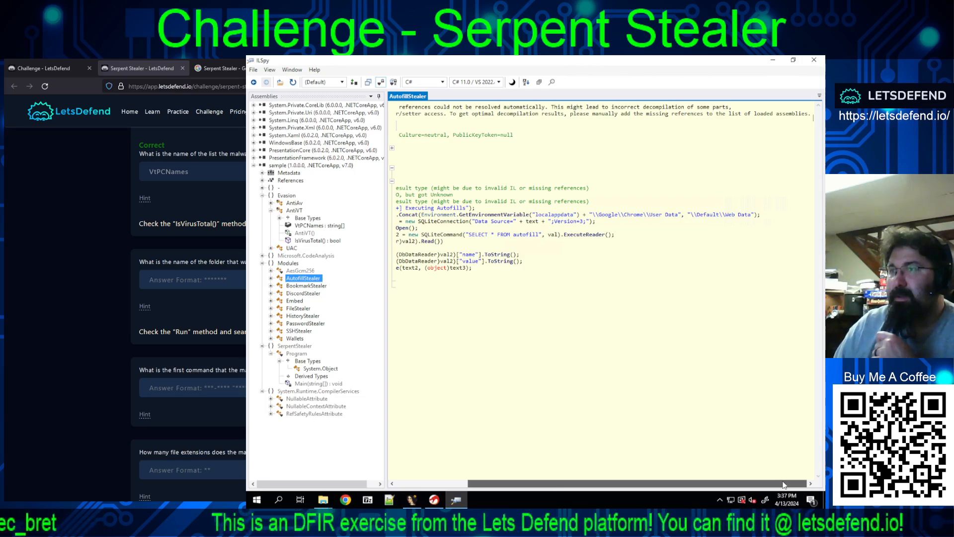
left_click_drag(748, 484, 530, 483)
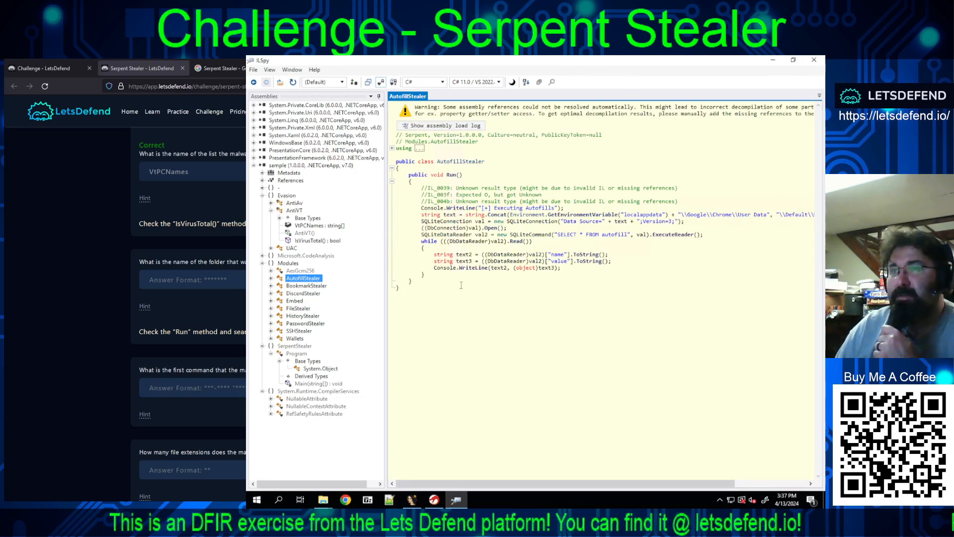
Step: View the AesGcm256 class and review the calls in the Program class's Main(string[]) method
left_click(299, 271)
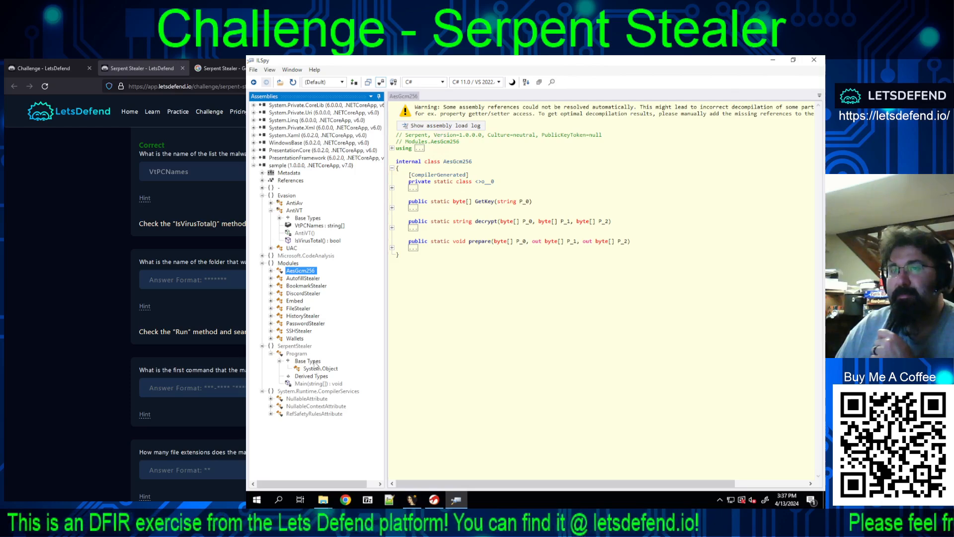
left_click(297, 353)
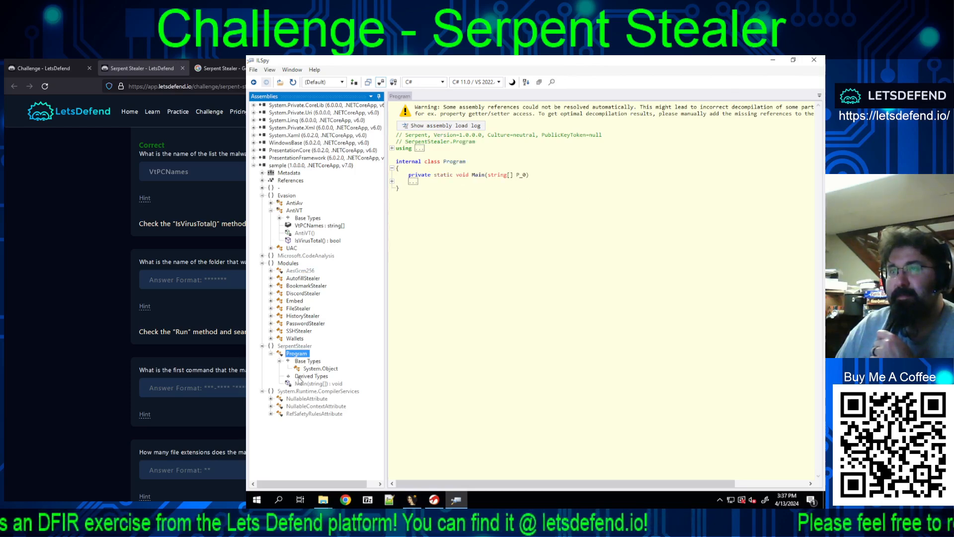
left_click(299, 384)
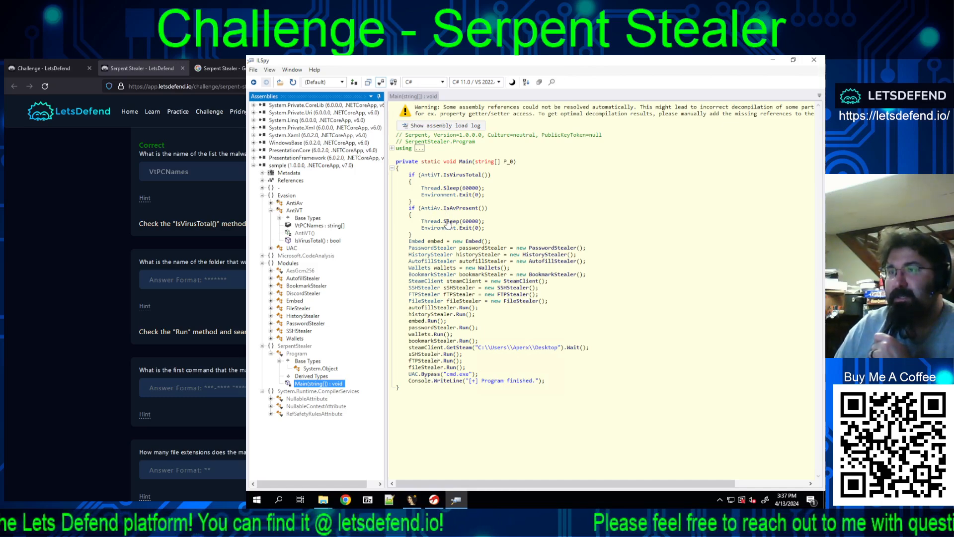
mouse_move(447, 224)
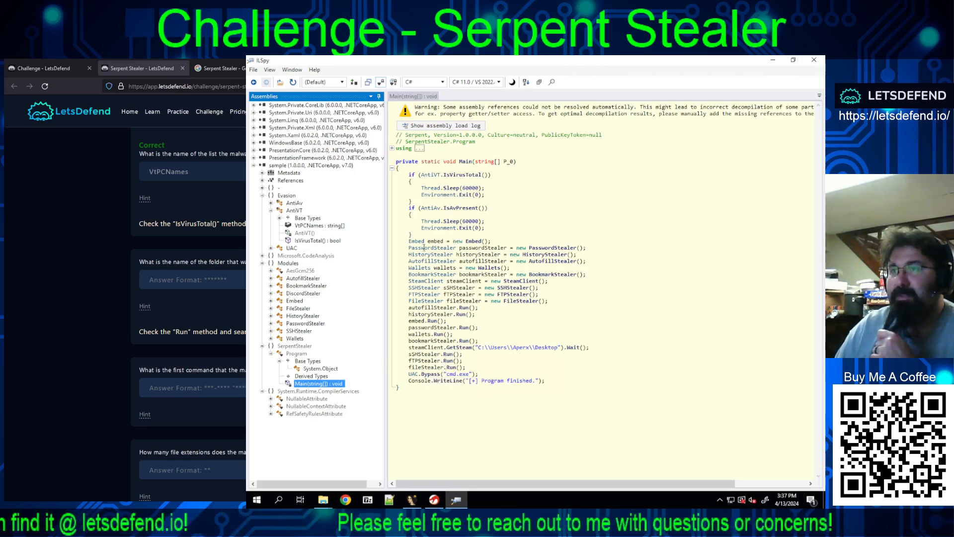
Step: Open the Embed class and examine the expanded code of its Run(), GetIP() and SendMeResults() methods
left_click(288, 302)
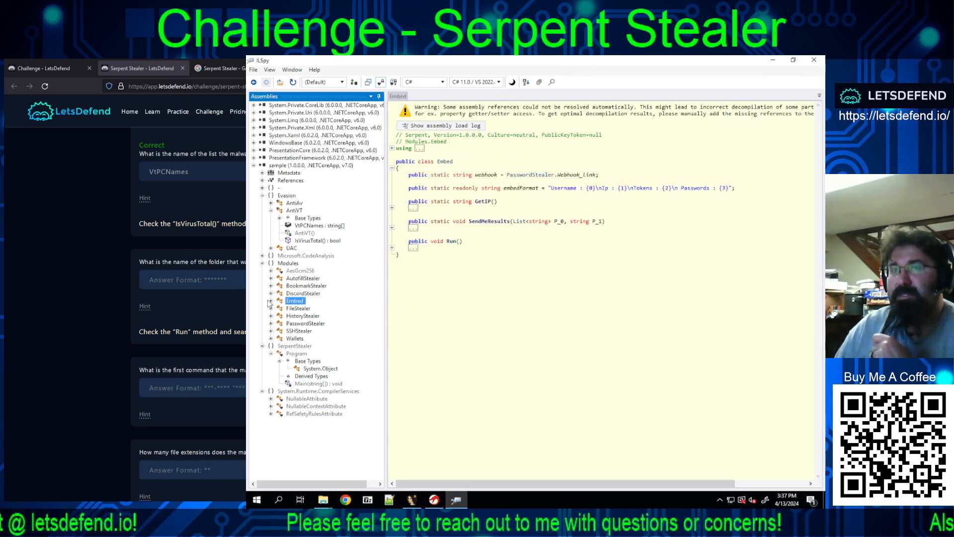
left_click(392, 248)
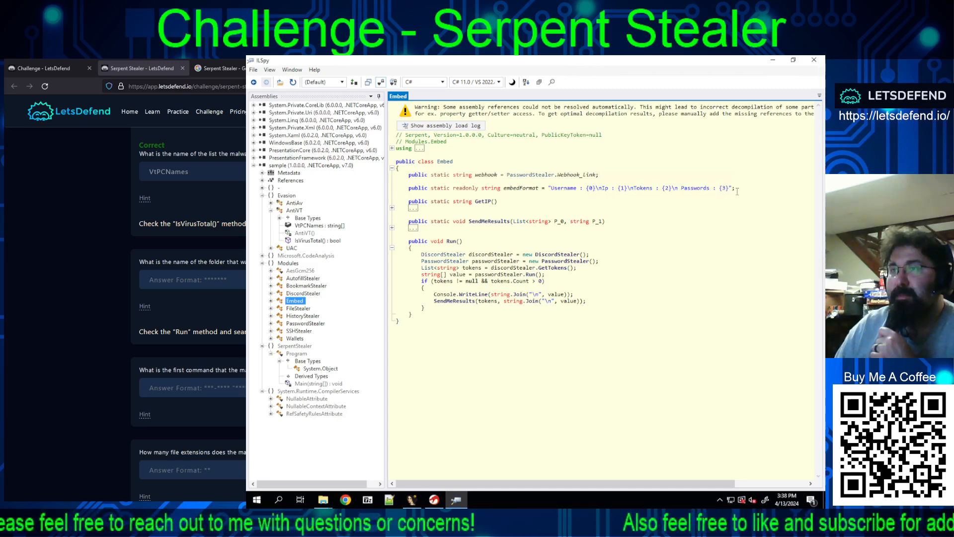
left_click(392, 208)
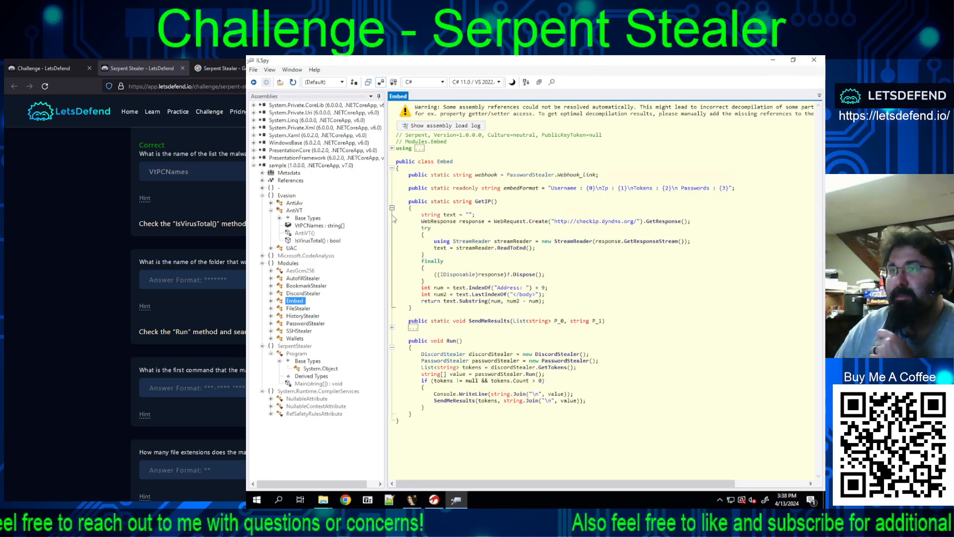
left_click(392, 328)
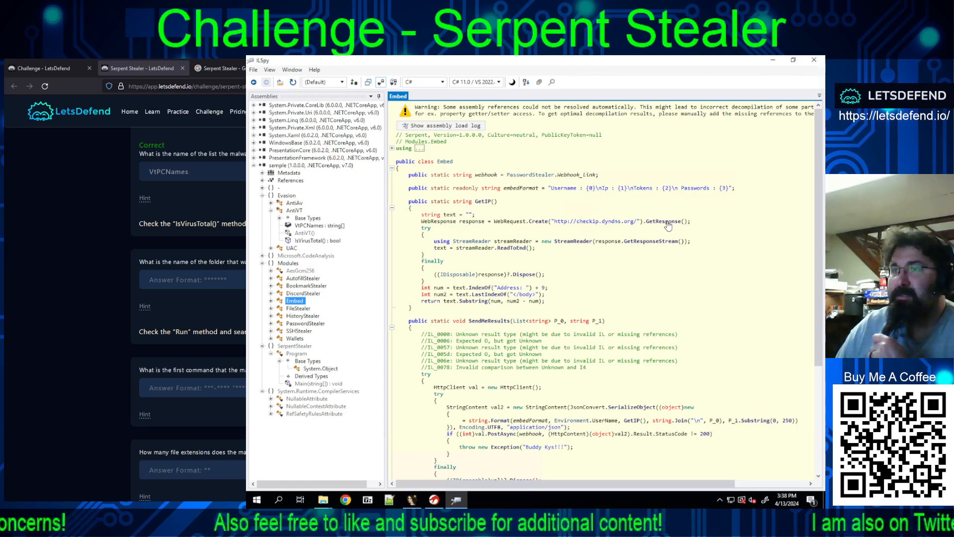
scroll(664, 224, "down", 1)
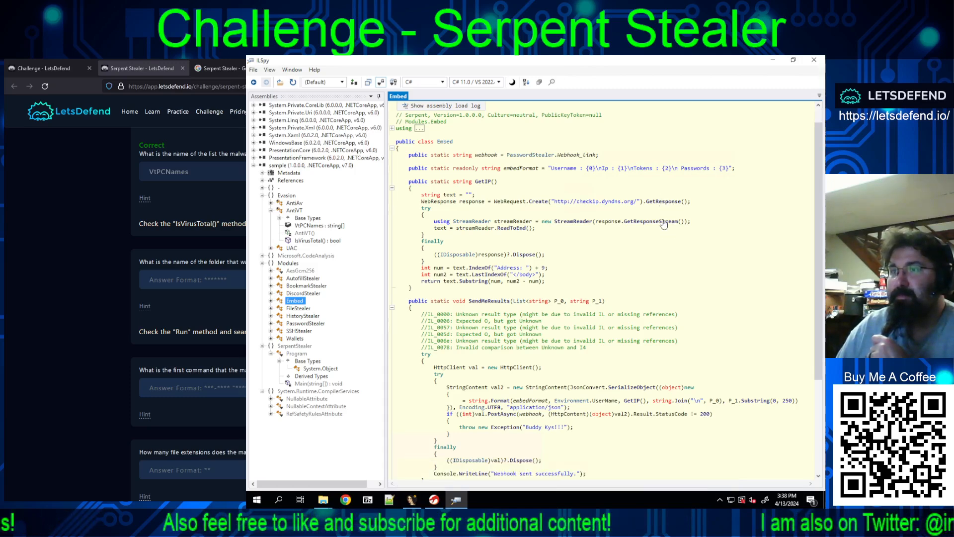
scroll(664, 223, "down", 1)
scroll(663, 220, "down", 2)
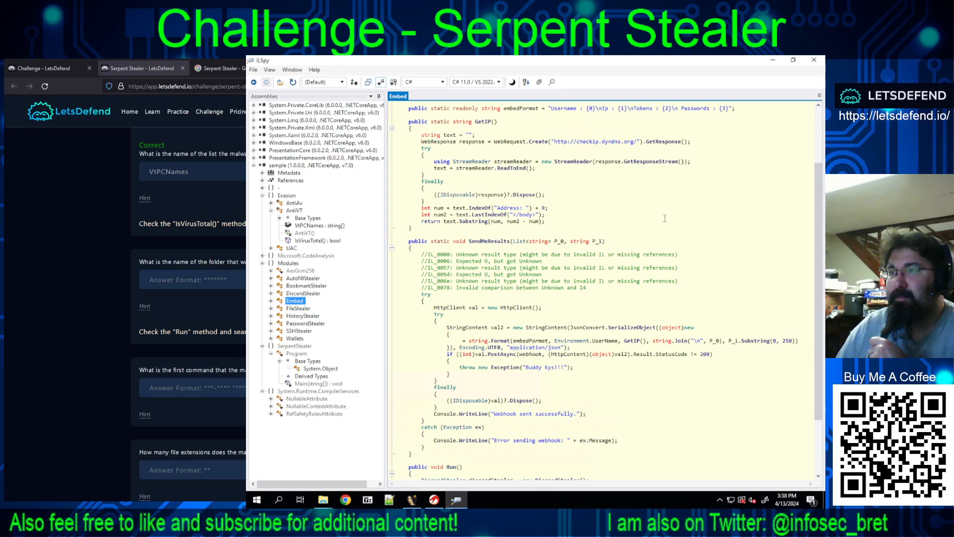
scroll(664, 217, "down", 1)
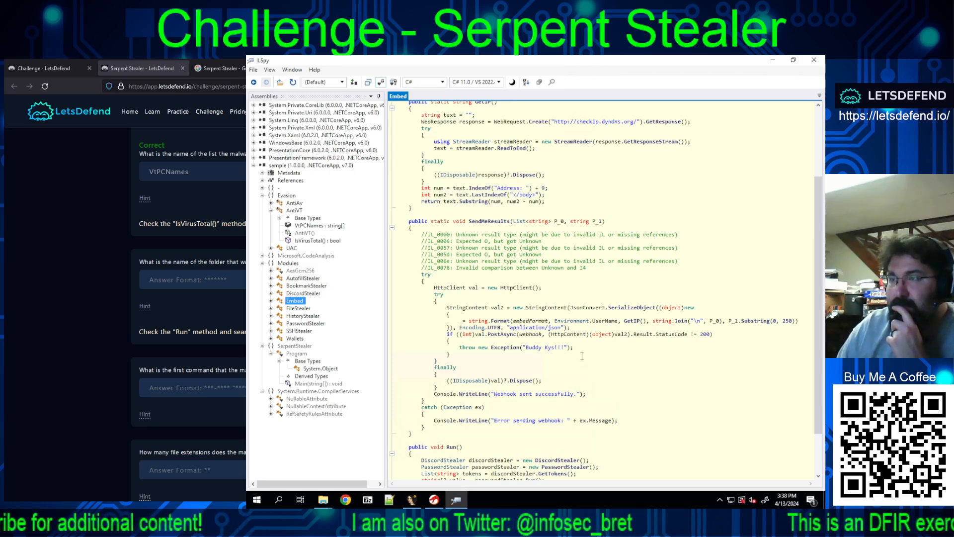
scroll(582, 356, "down", 3)
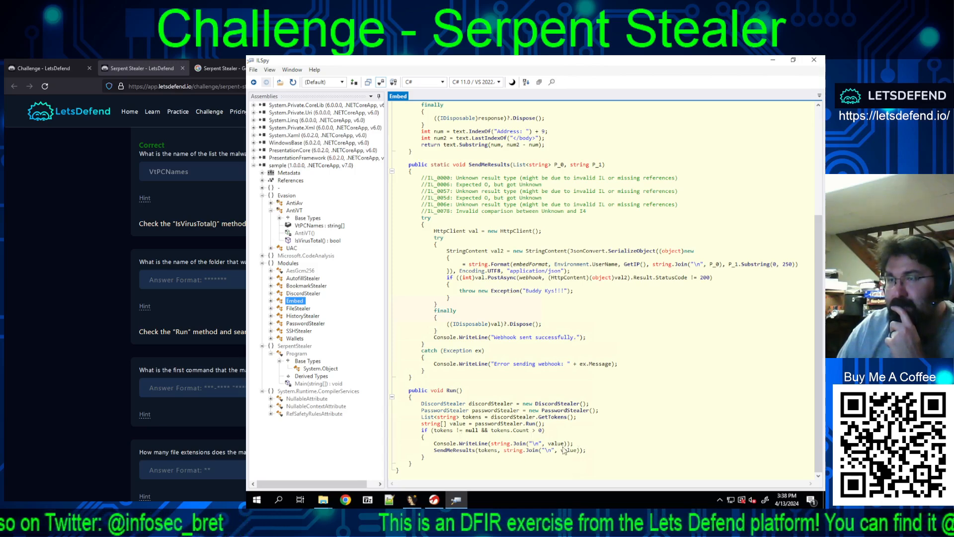
Step: Open the DiscordStealer class and expand its GetTokens() and GetMasterKey() methods and compiler-generated nested class to examine the code
left_click(301, 296)
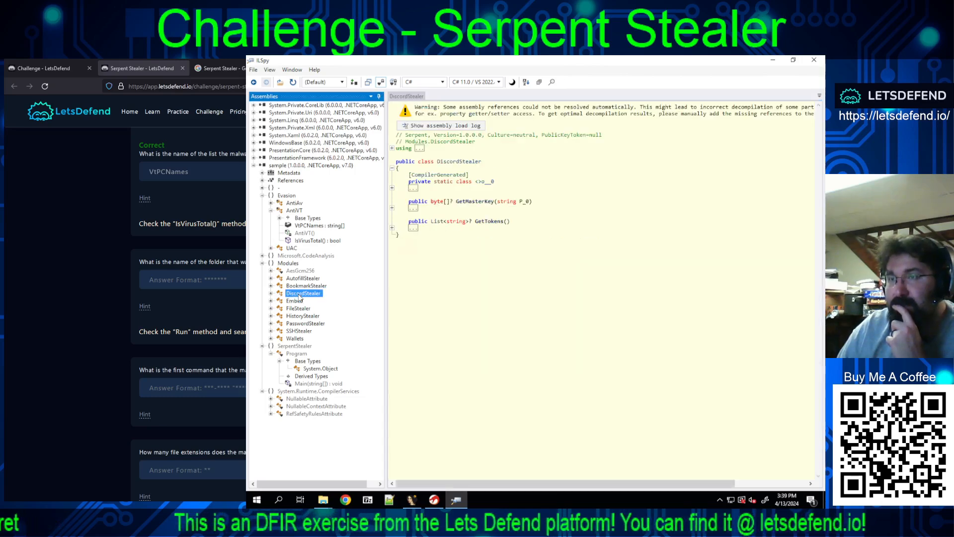
left_click(392, 228)
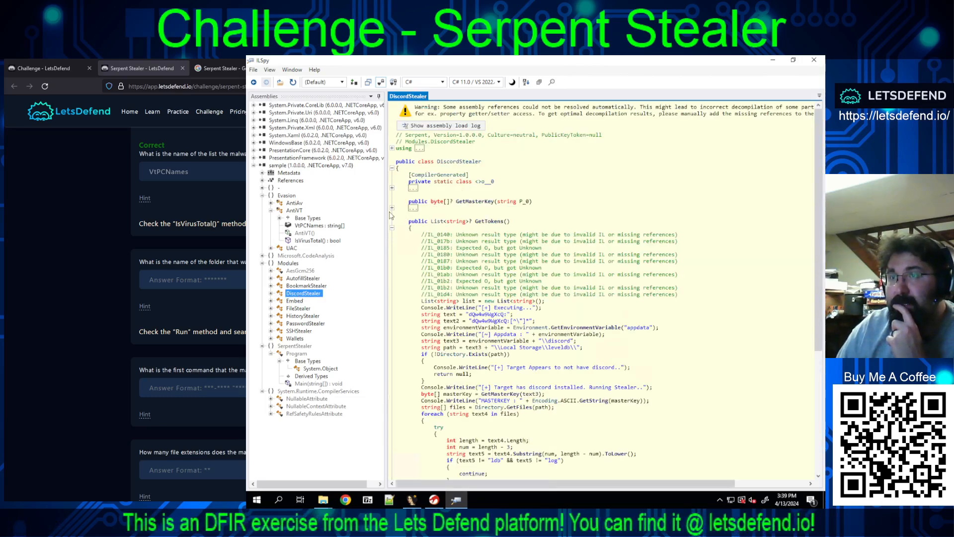
left_click(392, 208)
left_click(392, 188)
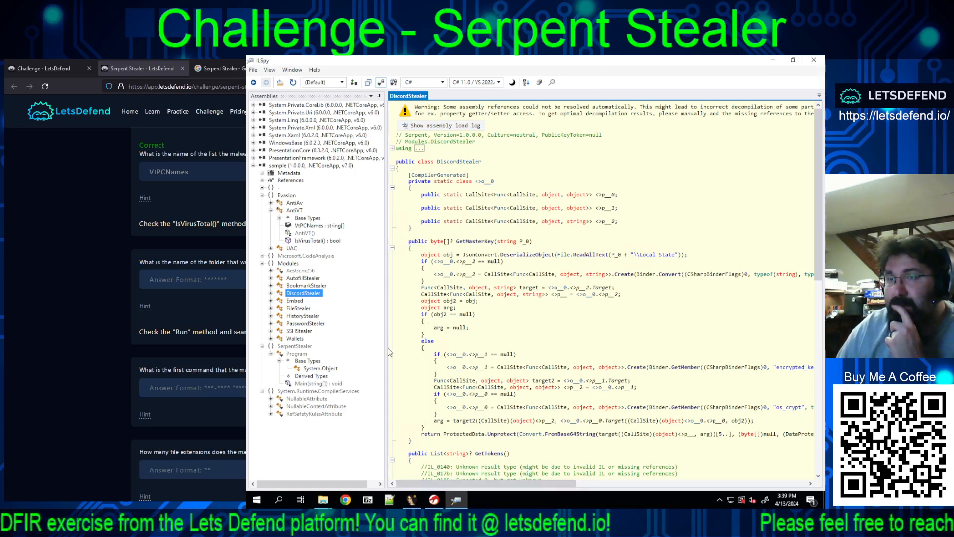
left_click_drag(372, 347, 371, 347)
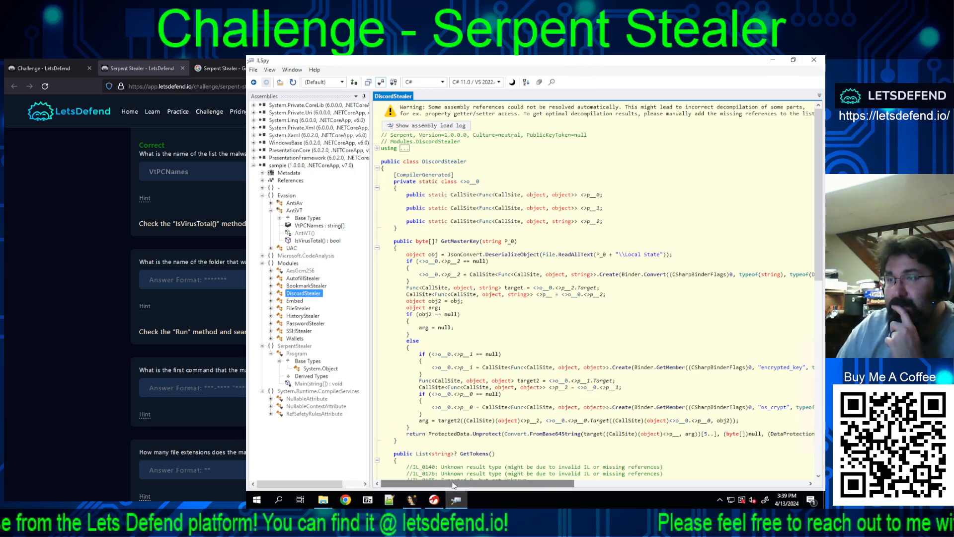
left_click_drag(452, 484, 428, 480)
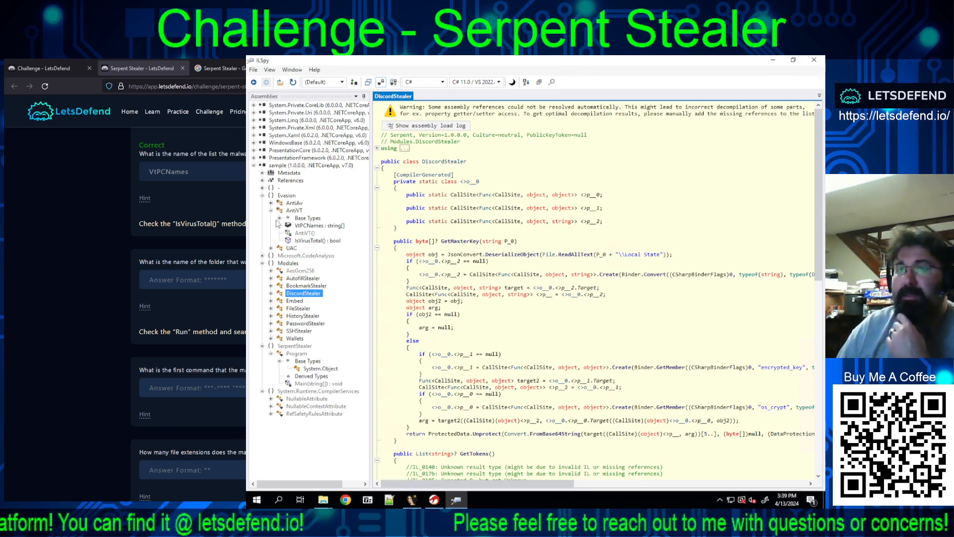
Step: Select the sample assembly and limit the search scope to it
left_click(283, 165)
right_click(282, 166)
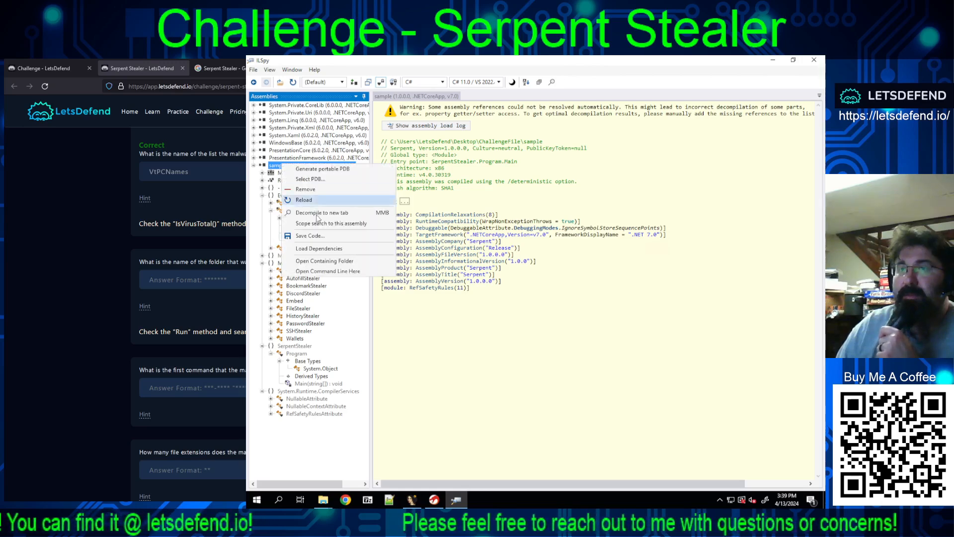
left_click(311, 228)
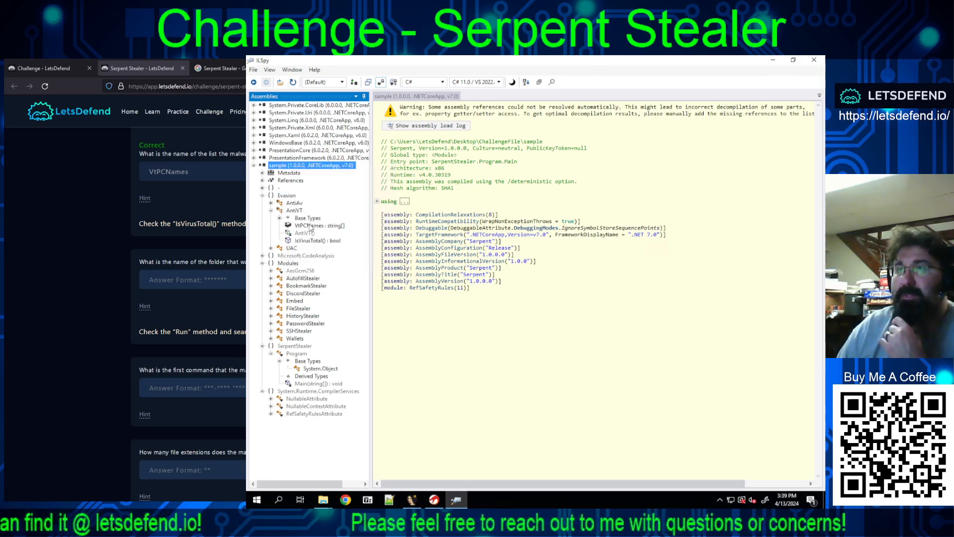
right_click(320, 166)
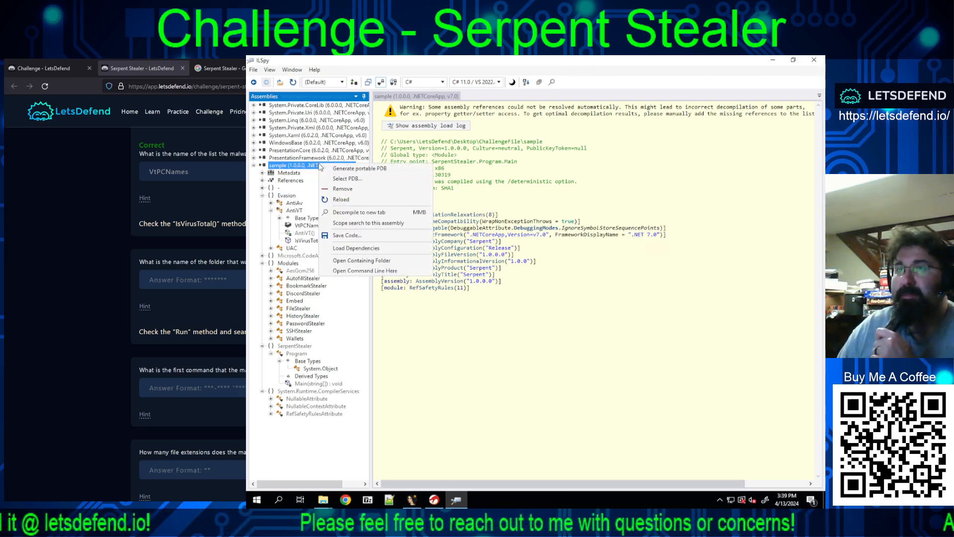
left_click(368, 222)
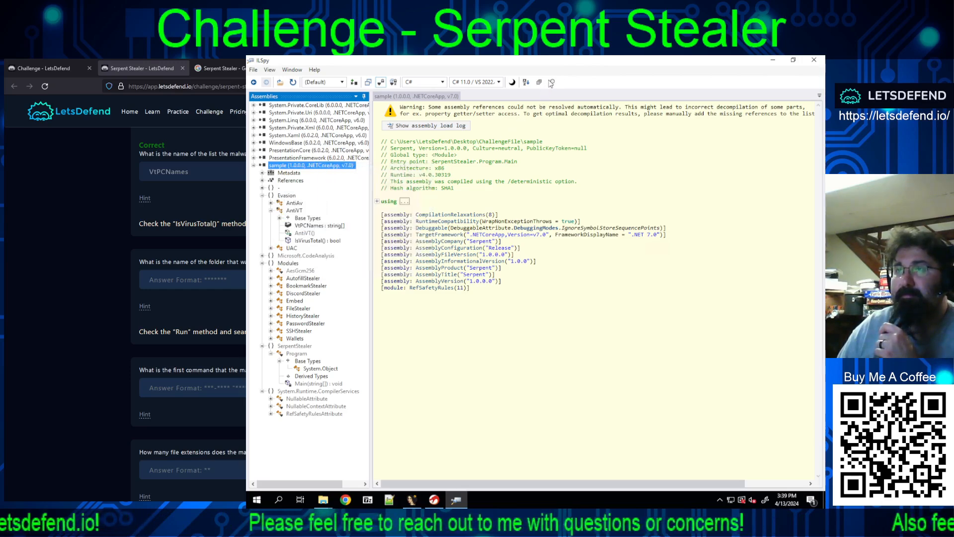
Step: Search the sample assembly's methods for CreateDirectory
left_click(403, 109)
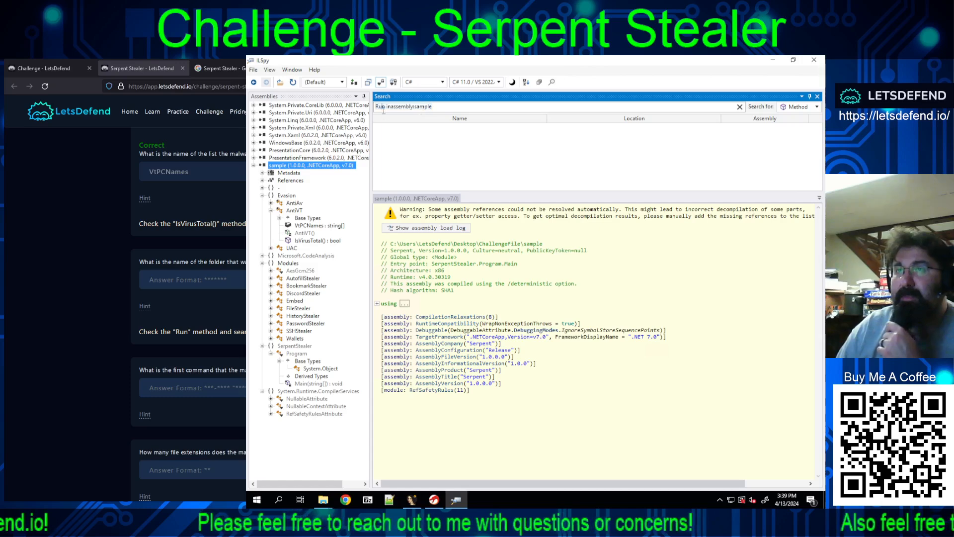
left_click_drag(386, 107, 357, 109)
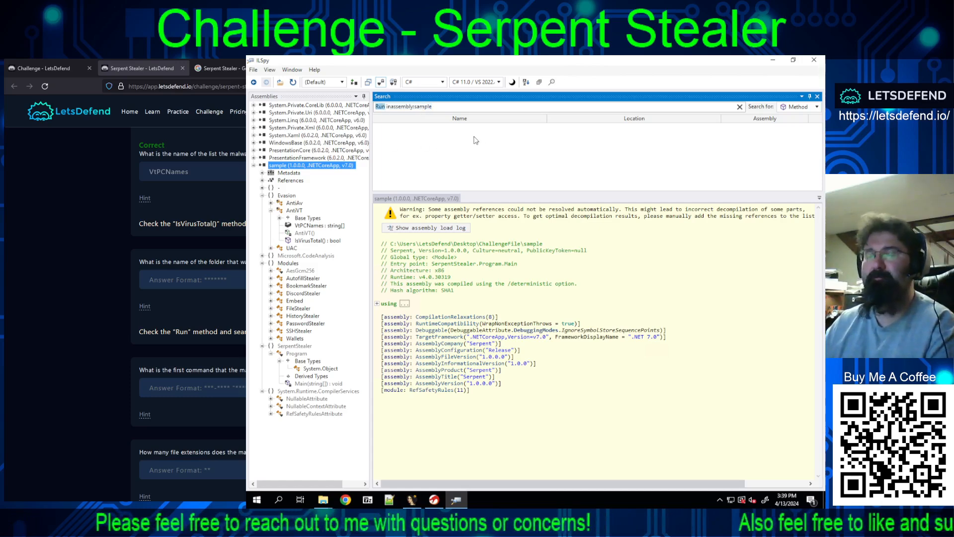
type("Create")
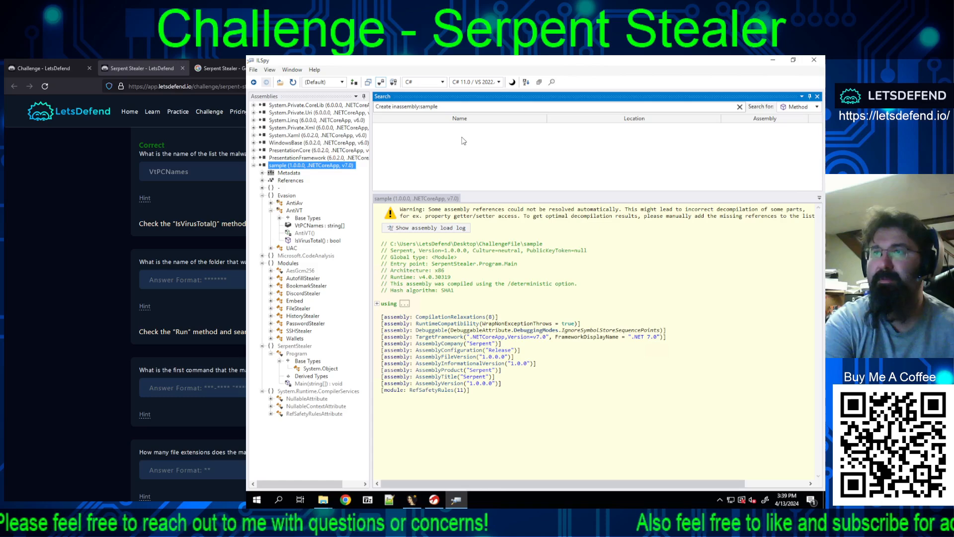
type("D")
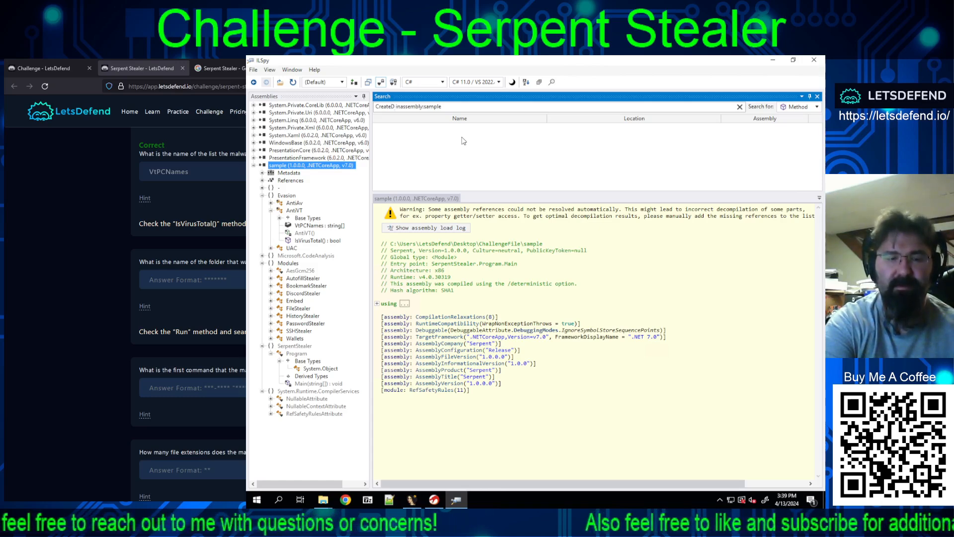
type("irectory")
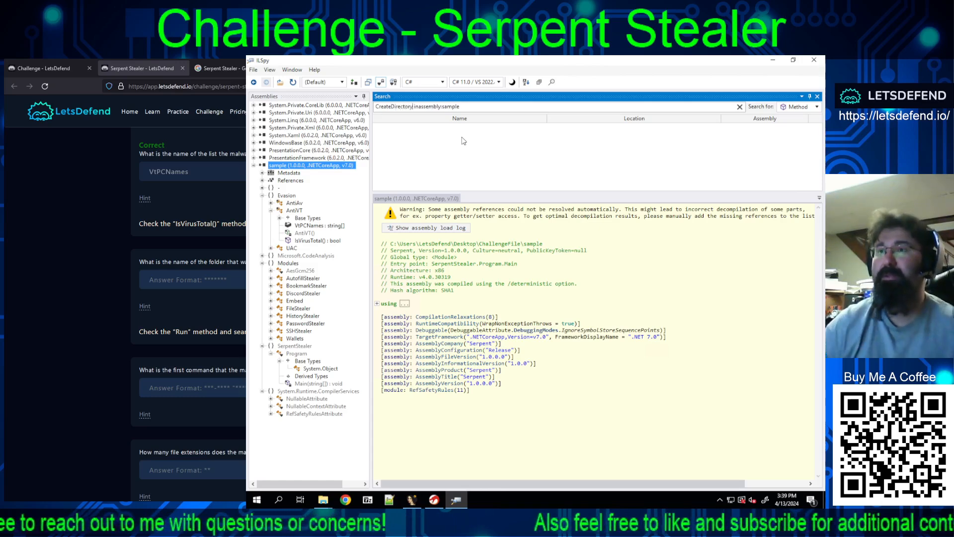
Step: Repeat the CreateDirectory search with the namespace, assembly, resource, metadata token, event and type filters, ending on types and members
left_click(785, 109)
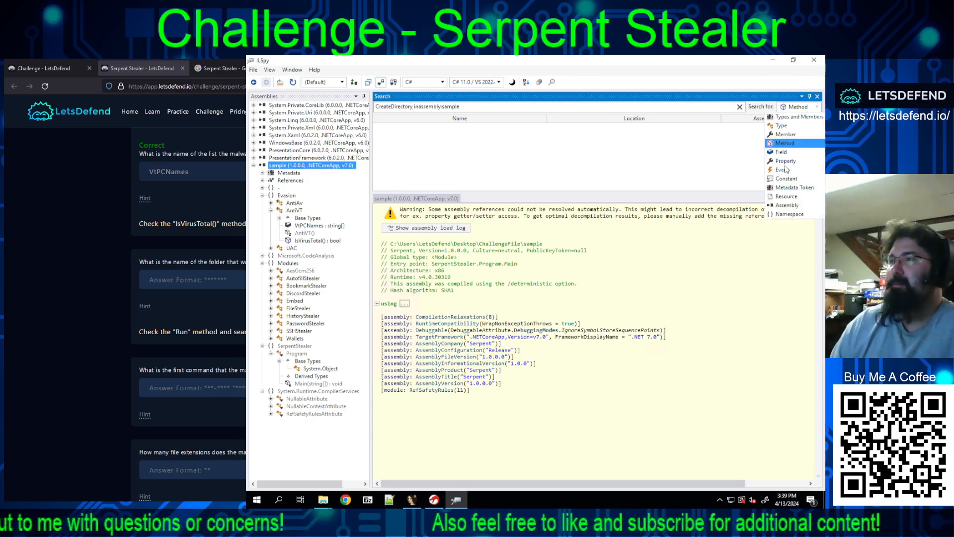
left_click(783, 117)
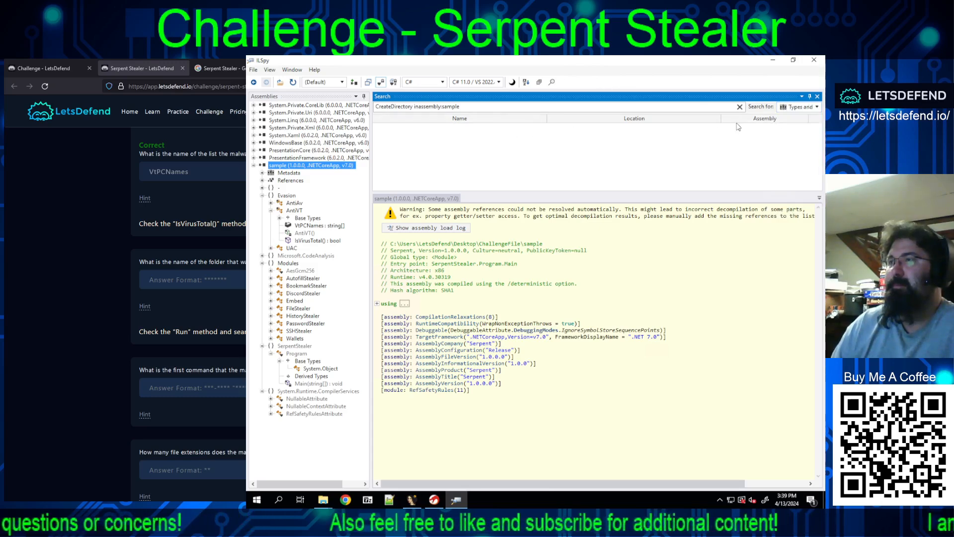
left_click(794, 109)
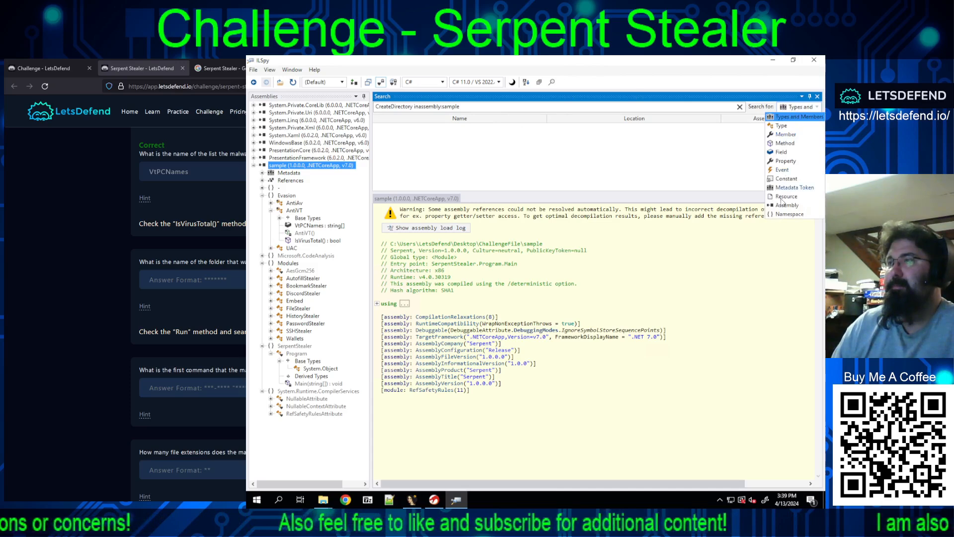
left_click(788, 214)
left_click(798, 107)
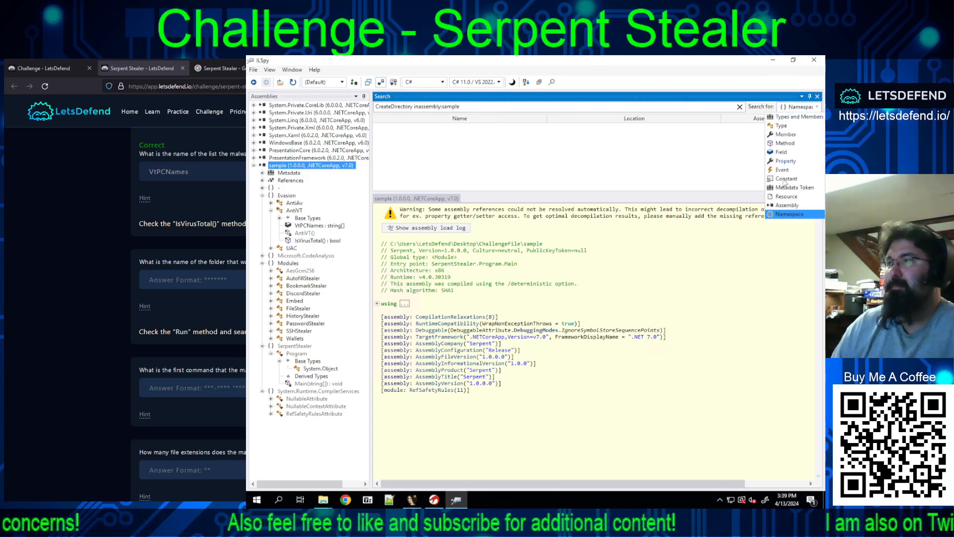
left_click(780, 206)
left_click(798, 107)
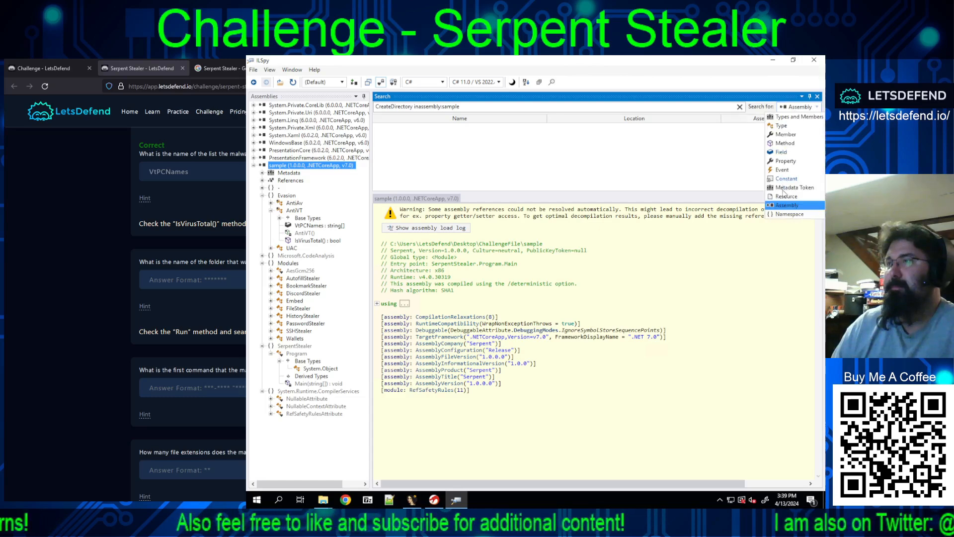
left_click(786, 196)
left_click(790, 106)
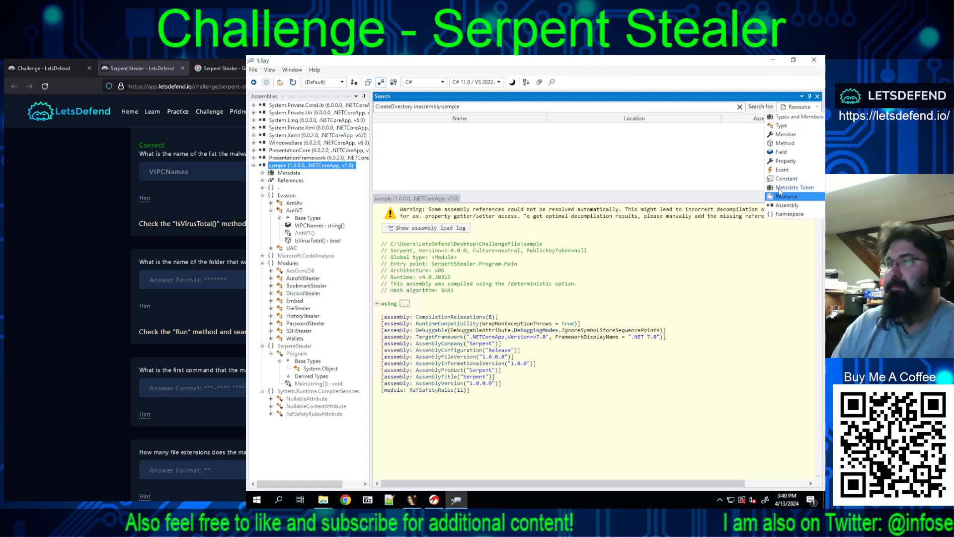
left_click(779, 188)
left_click(790, 107)
left_click(784, 170)
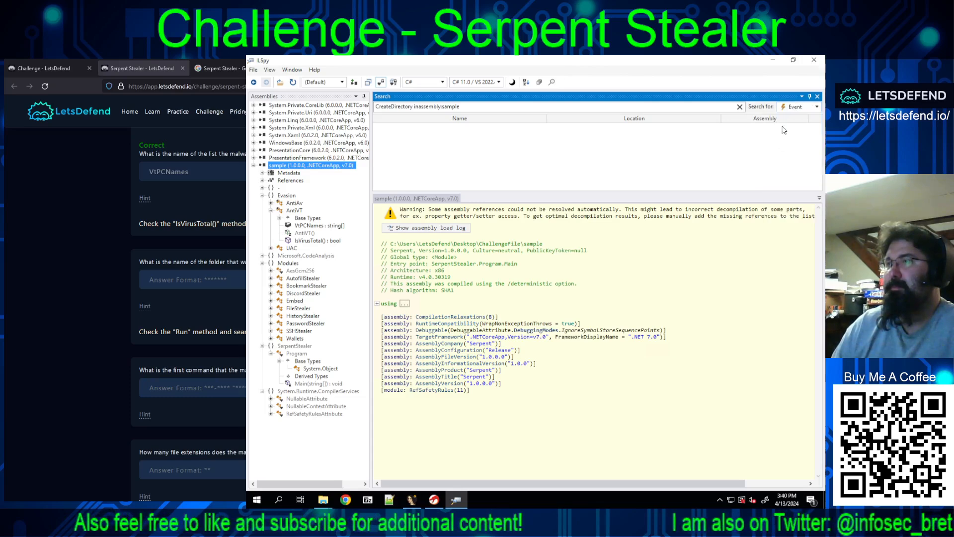
left_click(792, 107)
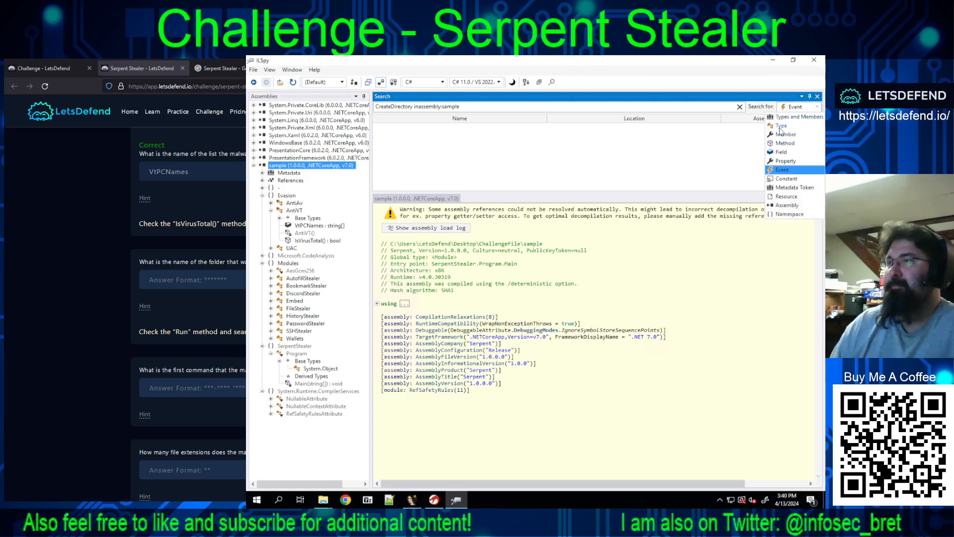
left_click(783, 126)
left_click(791, 107)
left_click(788, 126)
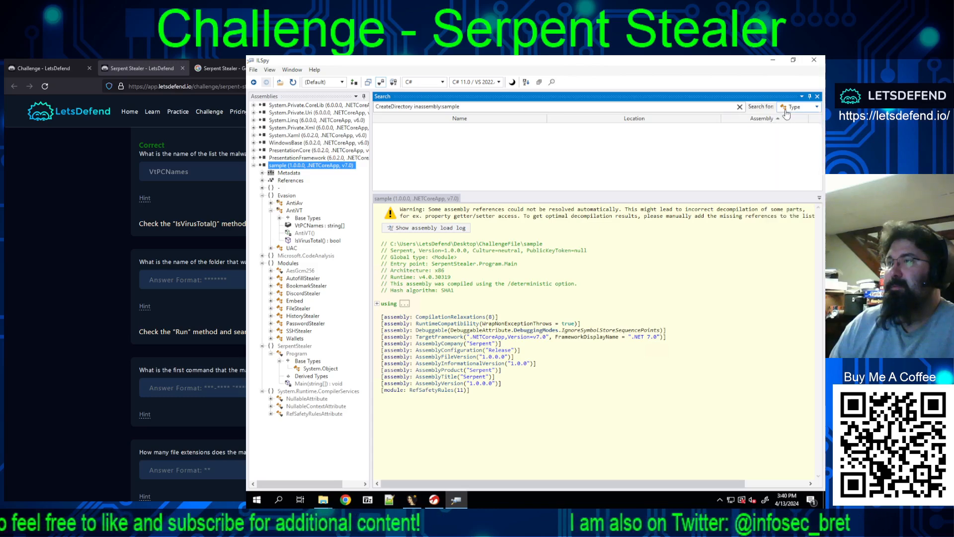
left_click(789, 107)
left_click(787, 117)
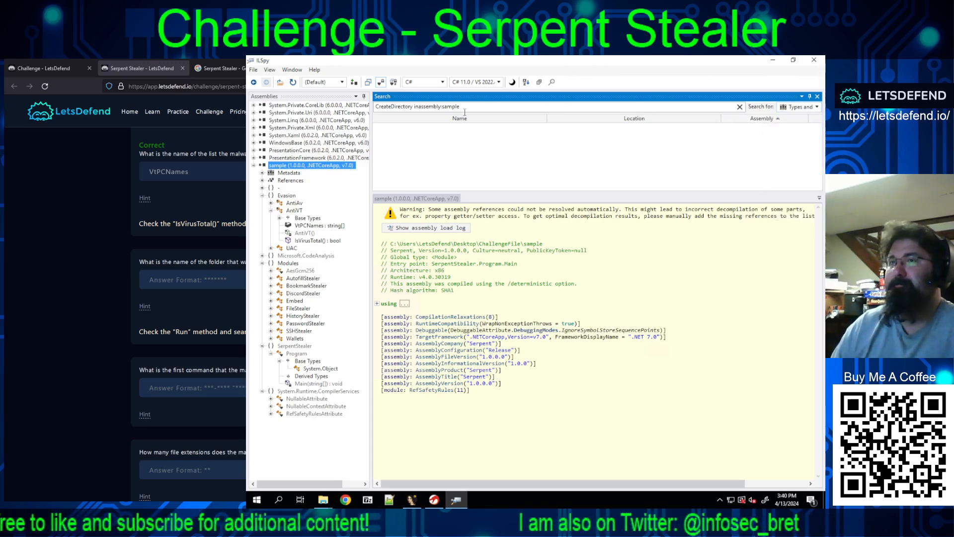
Step: Replace the CreateDirectory search term with Run and restrict the search in the sample assembly to methods
left_click(335, 101)
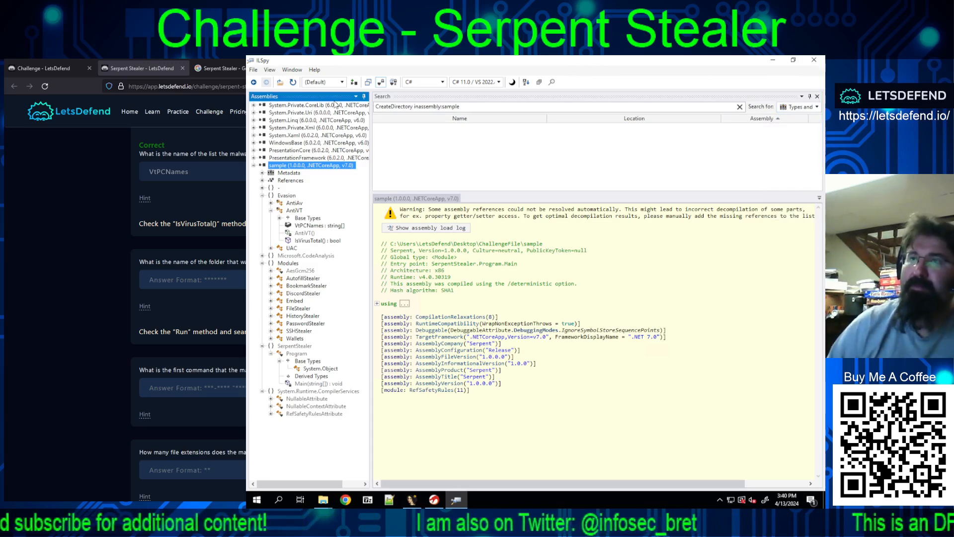
left_click_drag(414, 108, 345, 108)
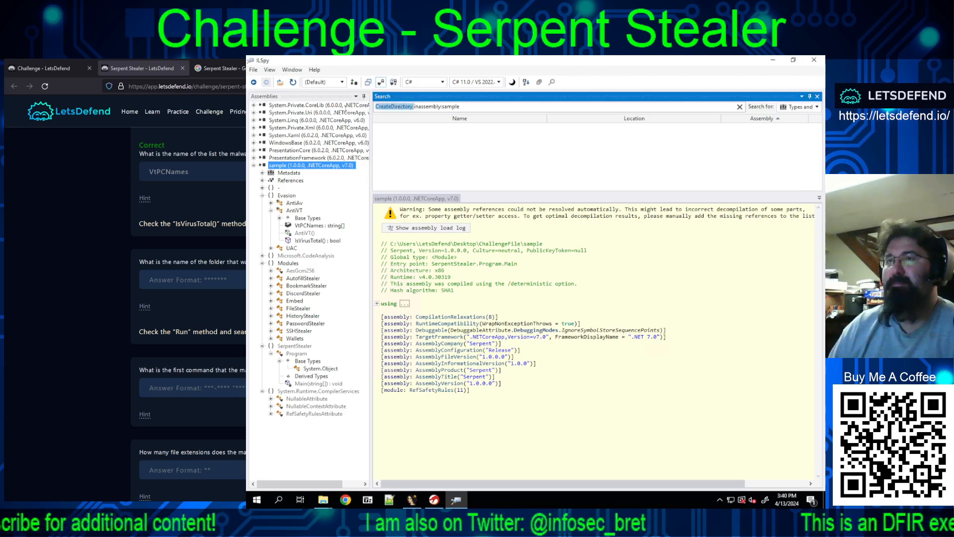
key("BackSpace")
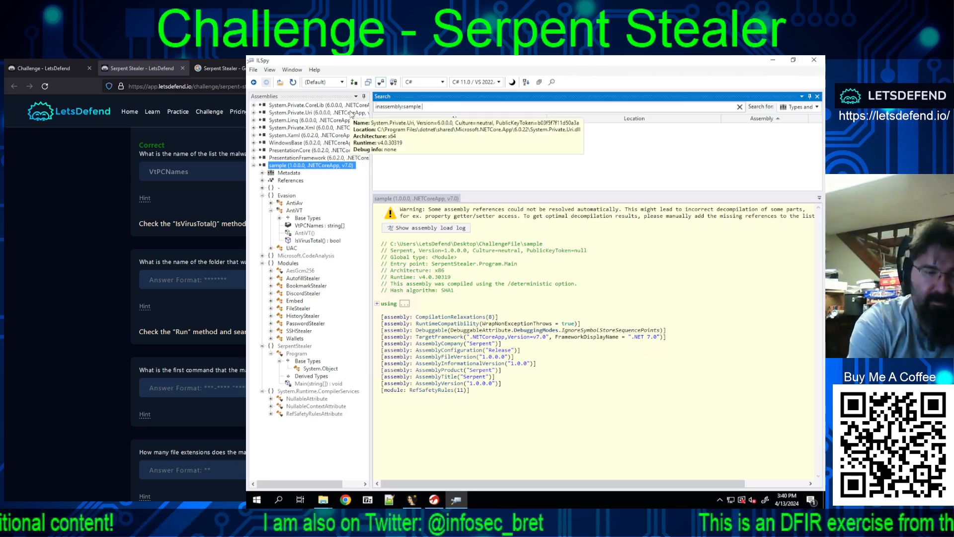
type("Run")
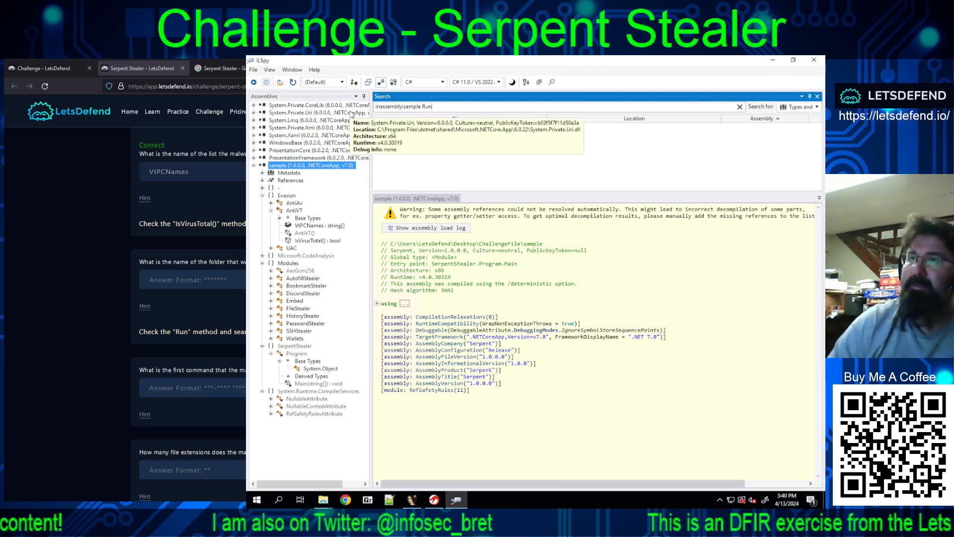
left_click(798, 107)
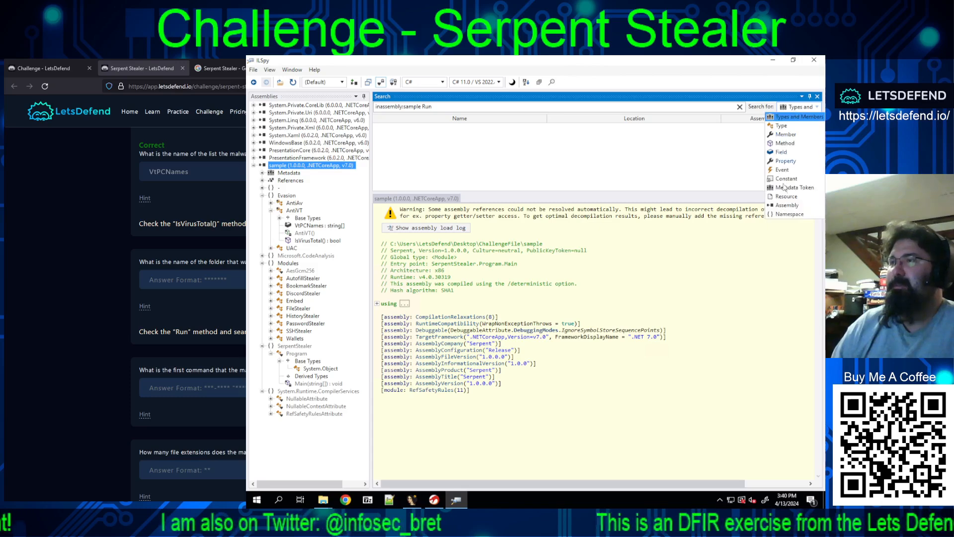
left_click(784, 144)
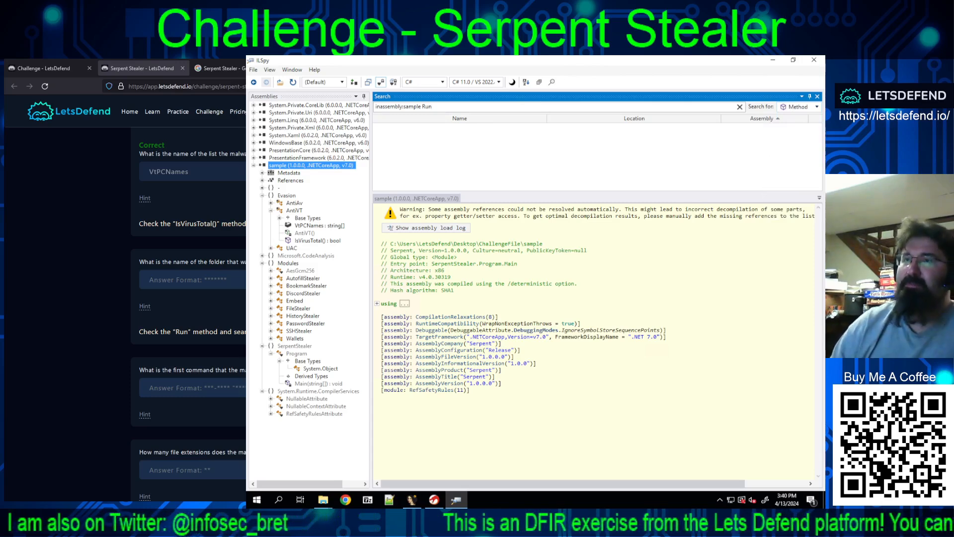
left_click(442, 83)
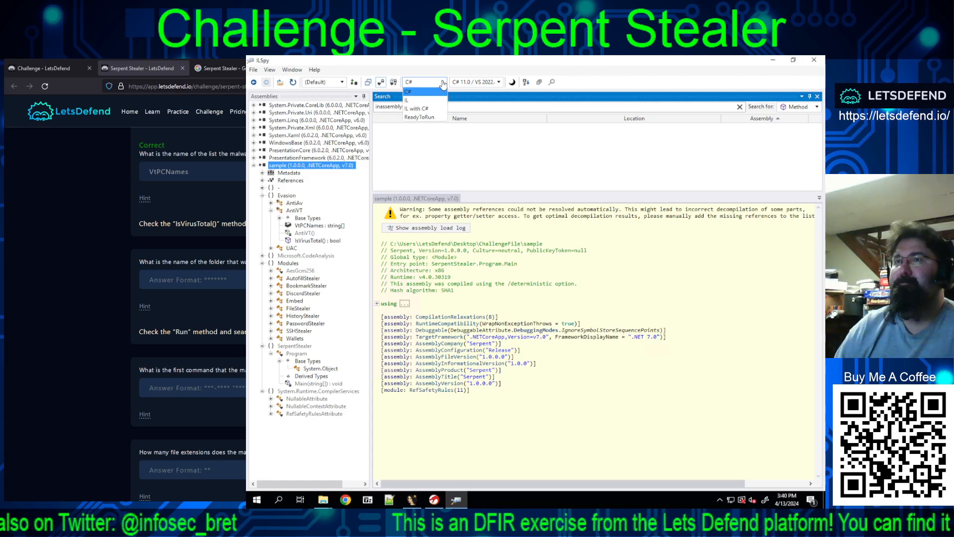
left_click(443, 84)
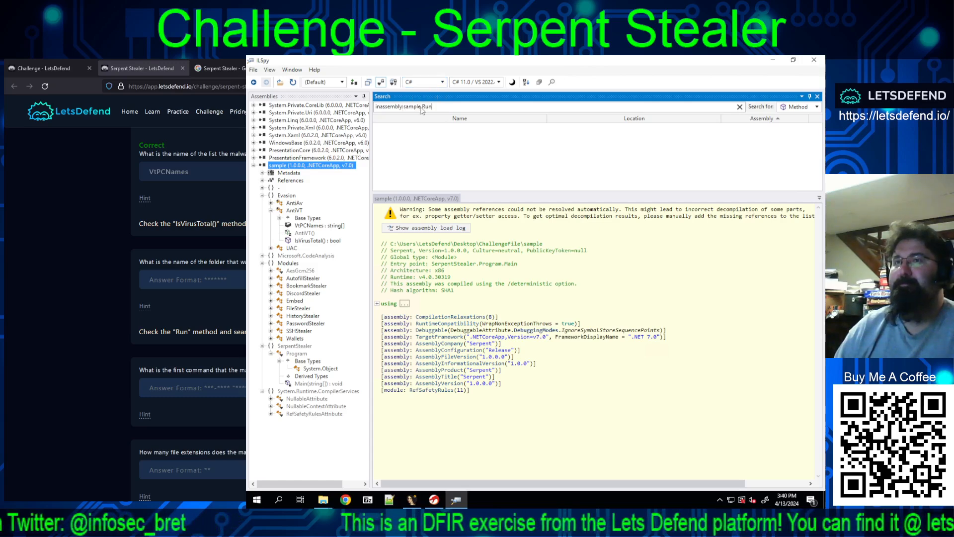
Step: Expand the sample assembly's unnamed namespace, open the FTPStealer class and show the full code of its Run() method
left_click(264, 189)
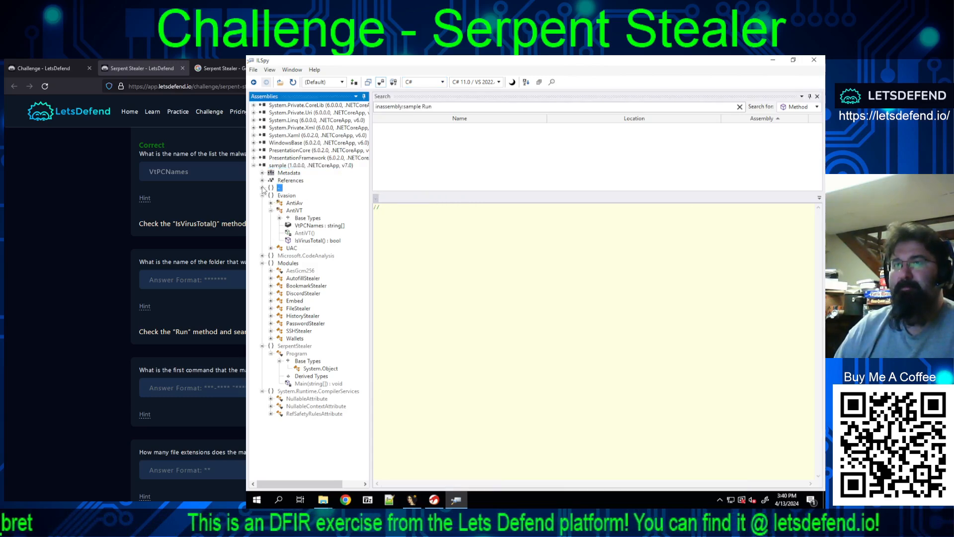
left_click(263, 189)
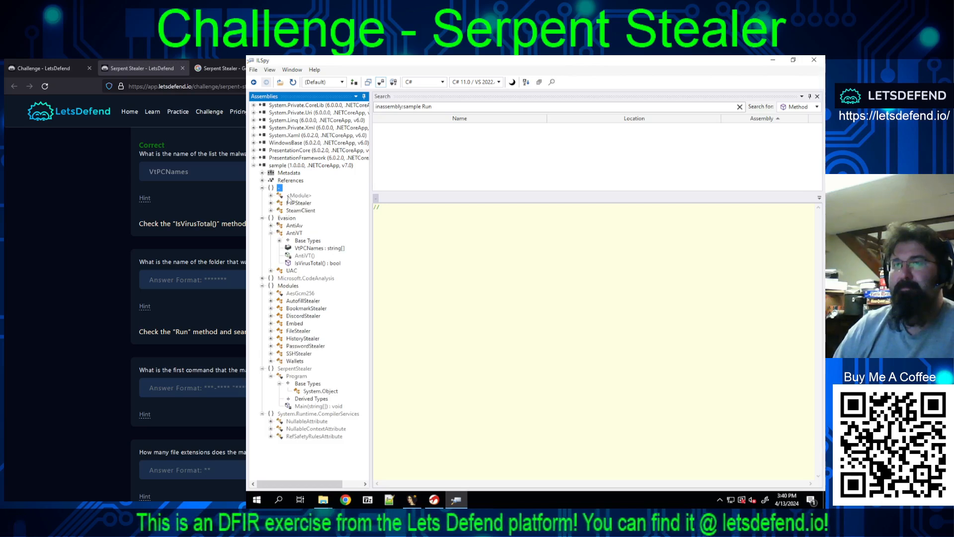
left_click(271, 196)
left_click(275, 212)
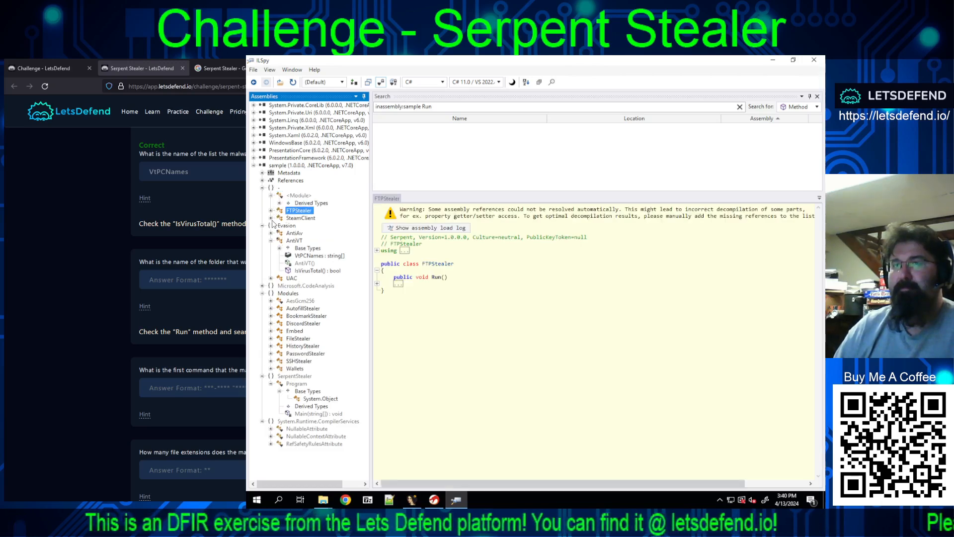
left_click(376, 284)
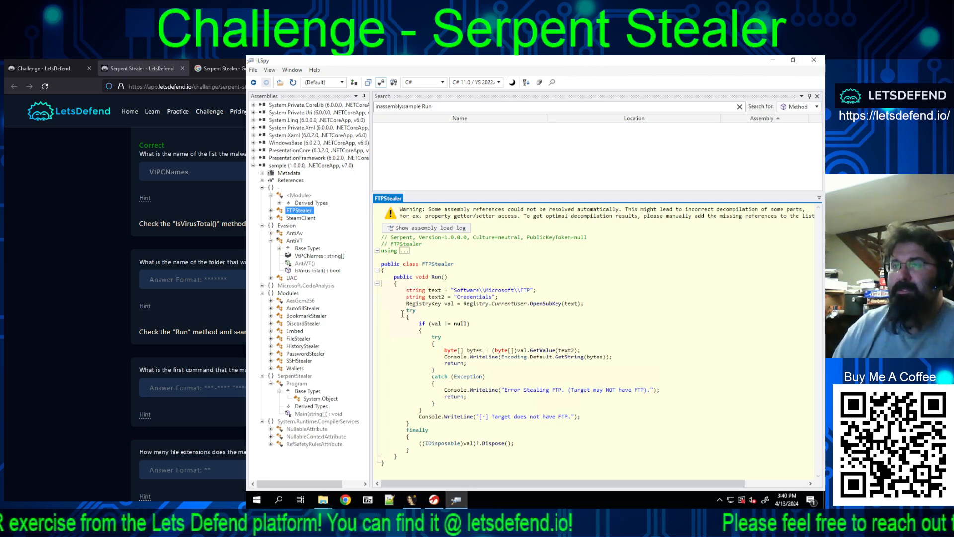
Step: Copy the registry path Software\\Microsoft\\FTP from FTPStealer's Run() code, submit it for the "After getting the current user" question and reveal that question's hint
scroll(189, 298, "down", 10)
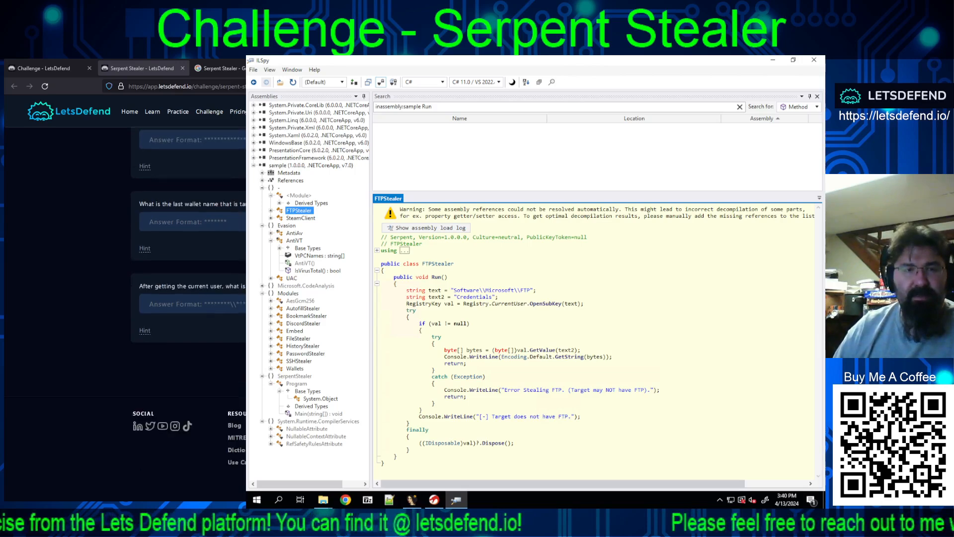
scroll(189, 299, "up", 3)
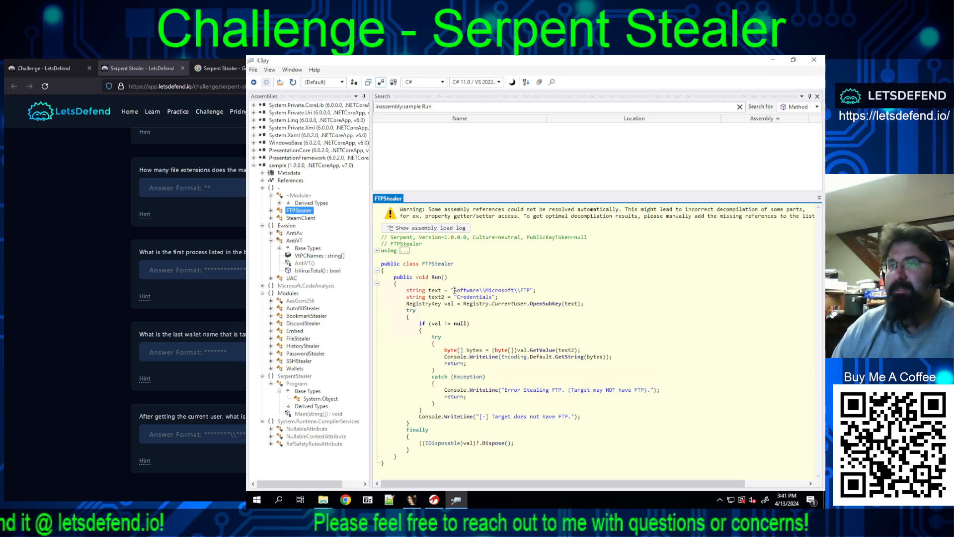
left_click_drag(454, 290, 530, 290)
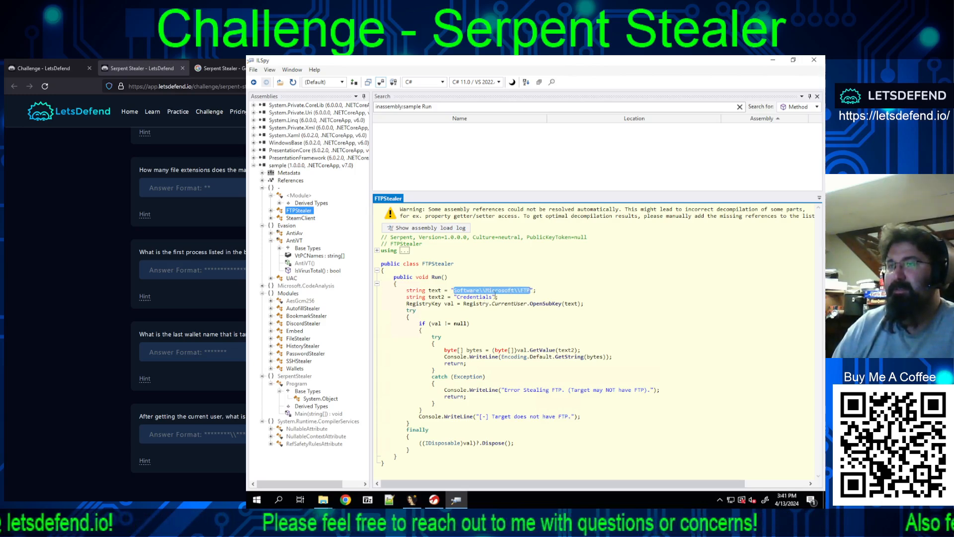
right_click(511, 295)
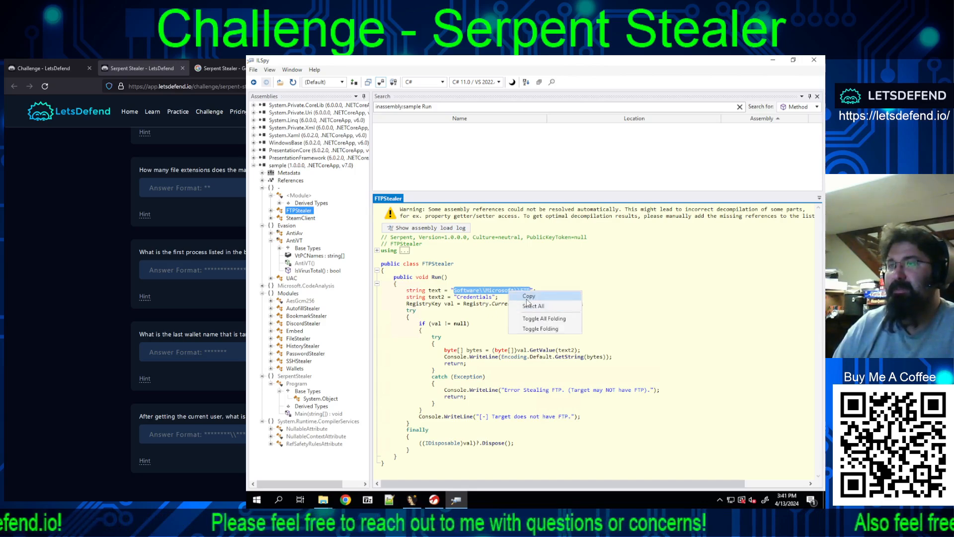
left_click(519, 305)
left_click(193, 434)
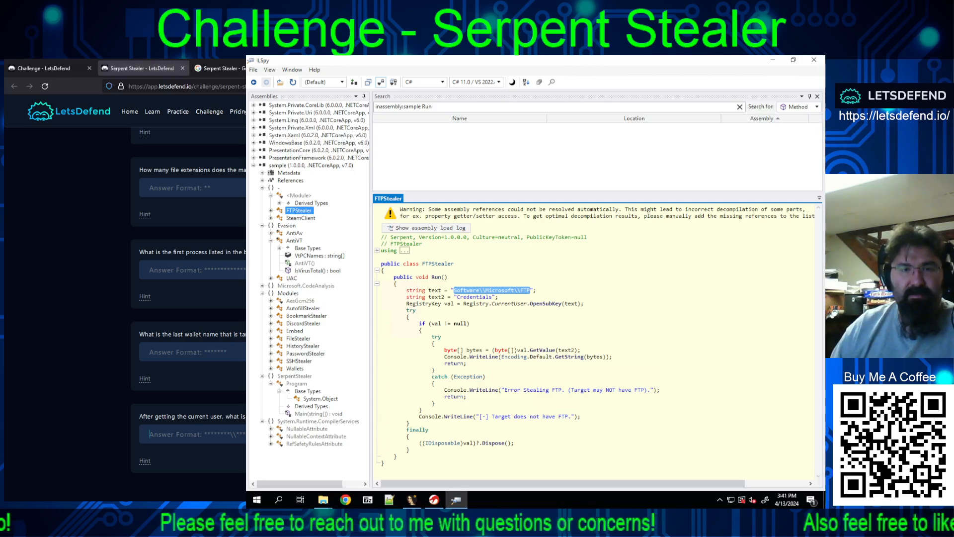
key("ctrl+v")
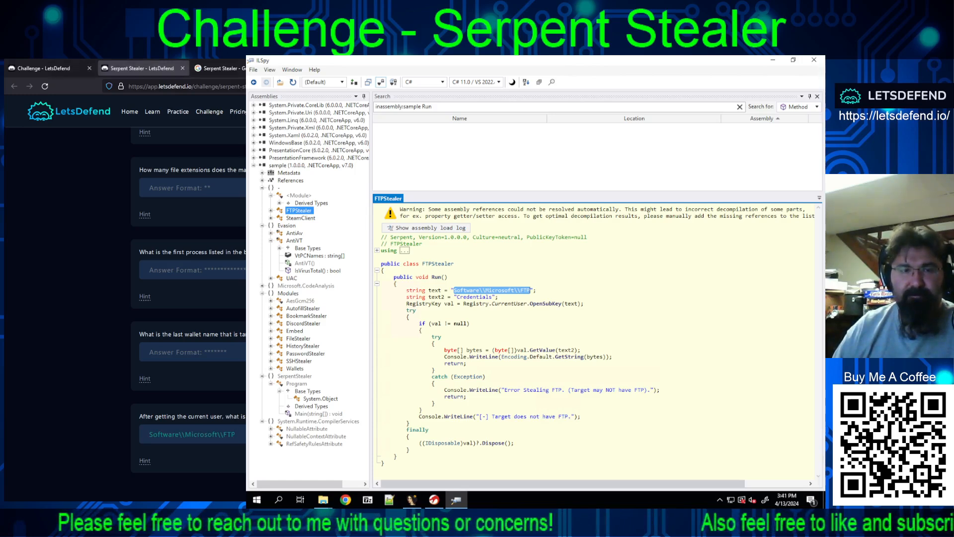
key("Return")
left_click(145, 477)
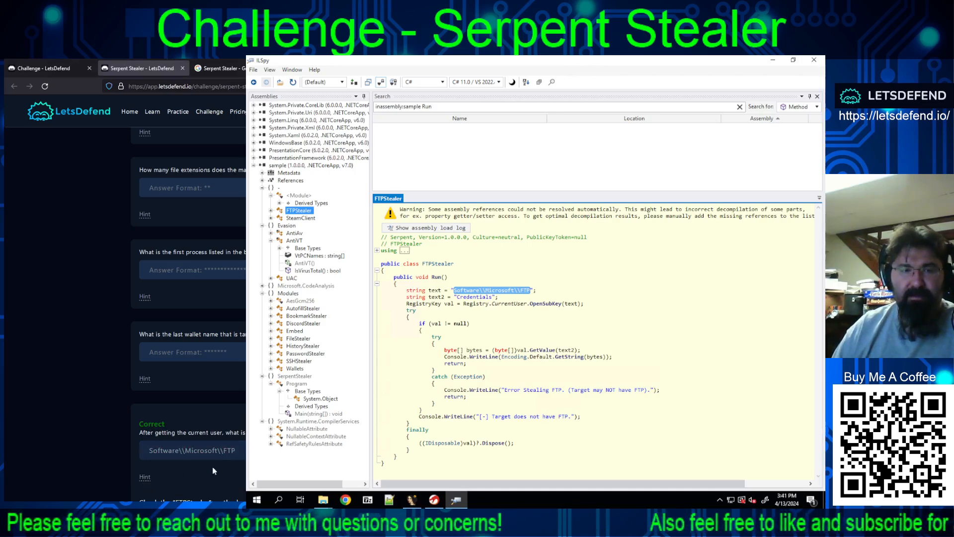
scroll(212, 466, "down", 3)
scroll(213, 427, "up", 2)
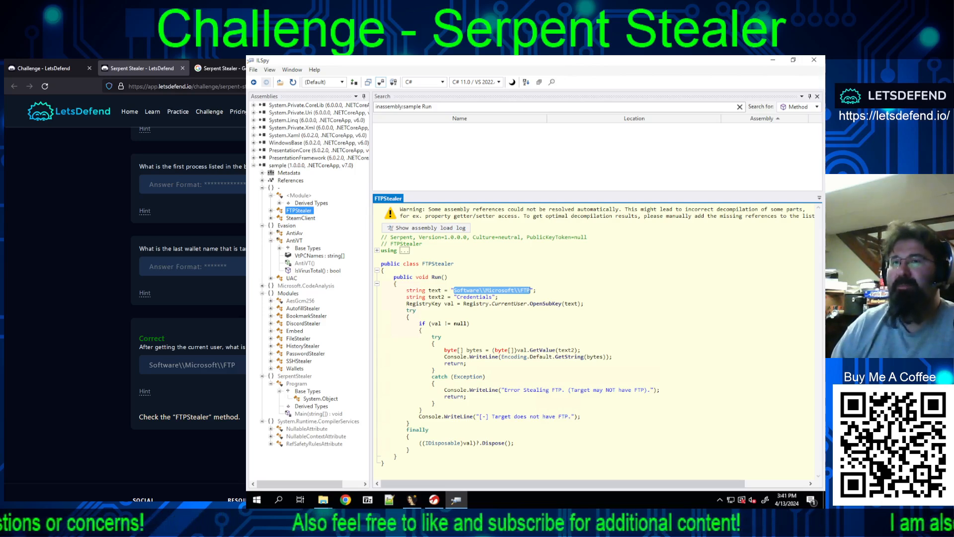
Step: Expand the FTPStealer and SteamClient classes and examine FTPStealer's Run() code, using directives, constructor and base types
left_click(284, 196)
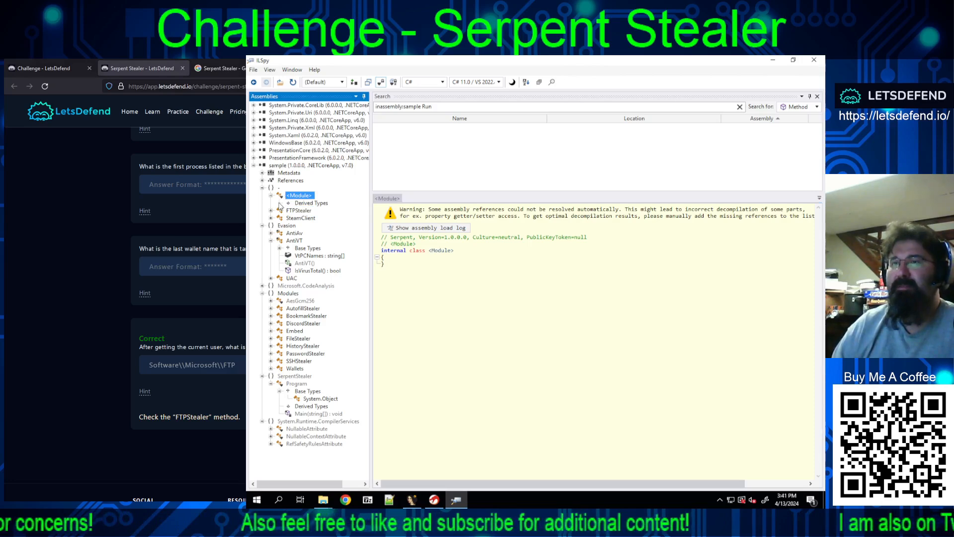
left_click(299, 205)
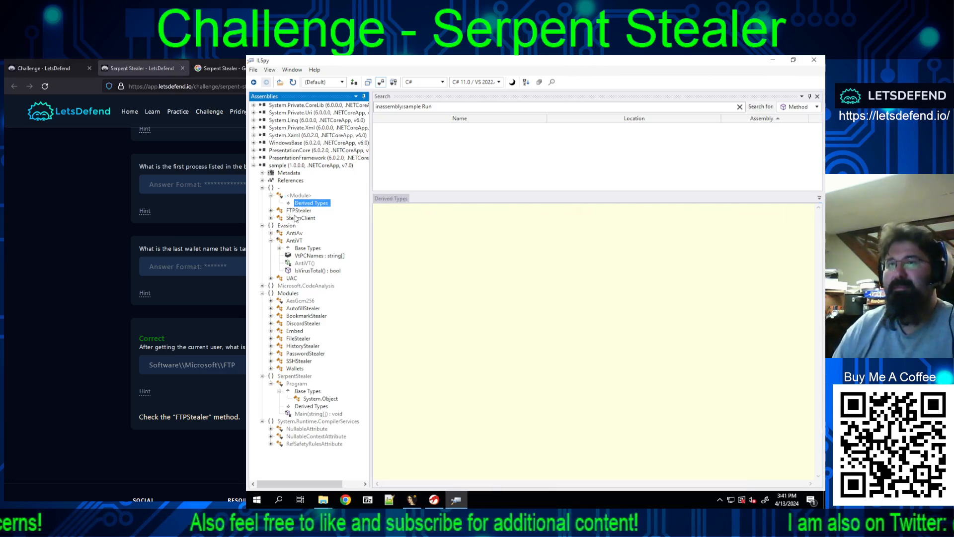
left_click(297, 211)
left_click(271, 211)
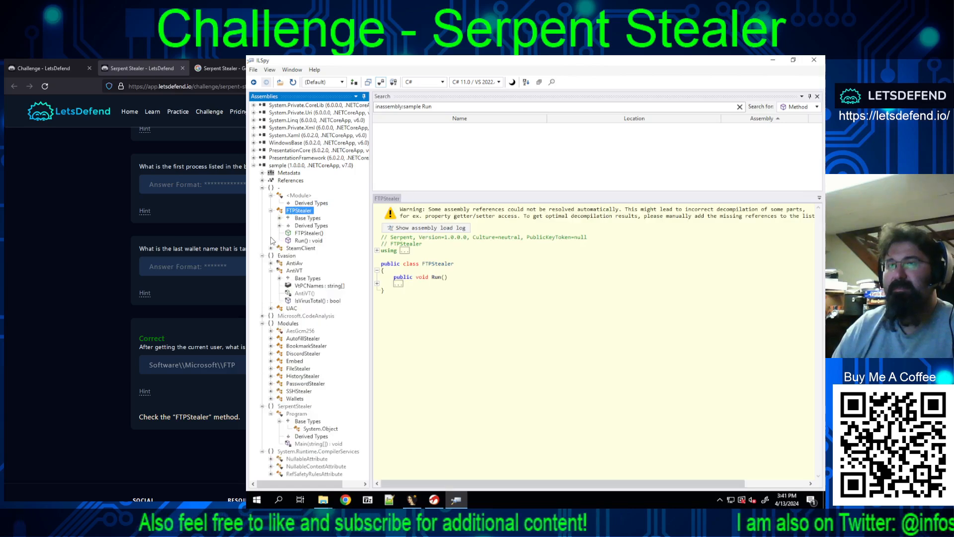
left_click(271, 248)
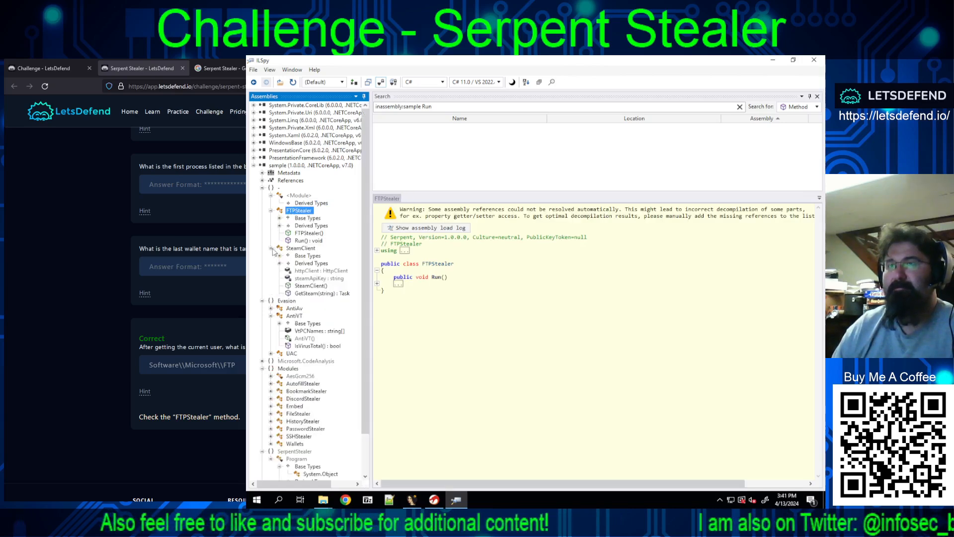
left_click(304, 241)
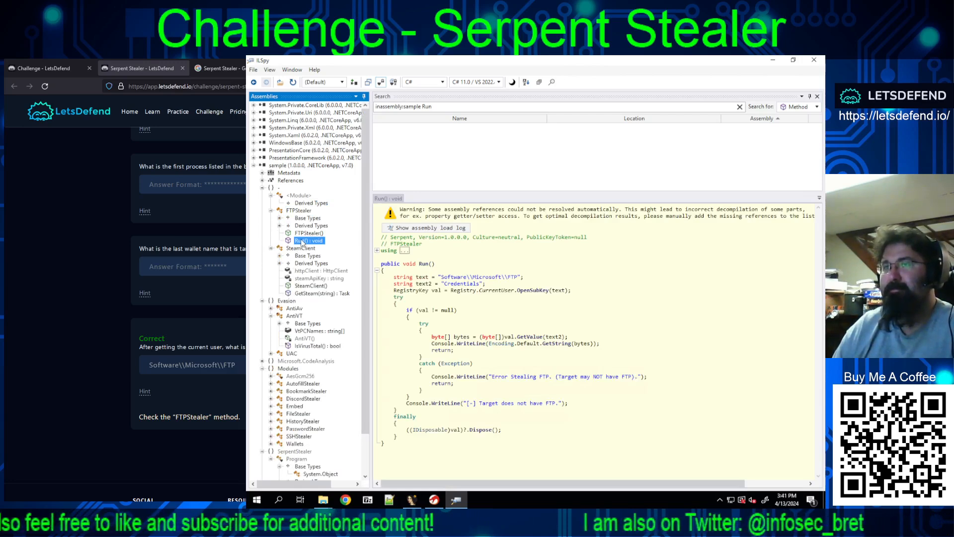
left_click(377, 250)
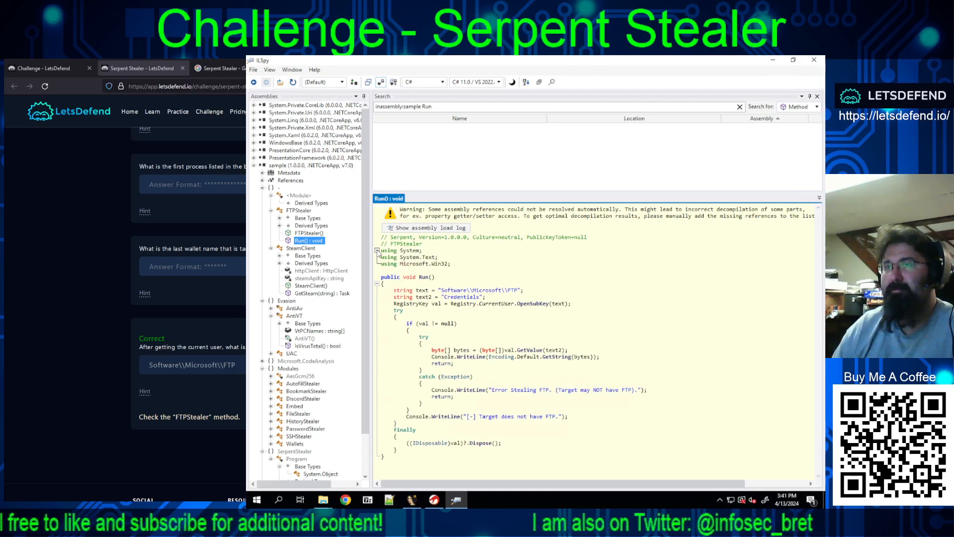
left_click(377, 251)
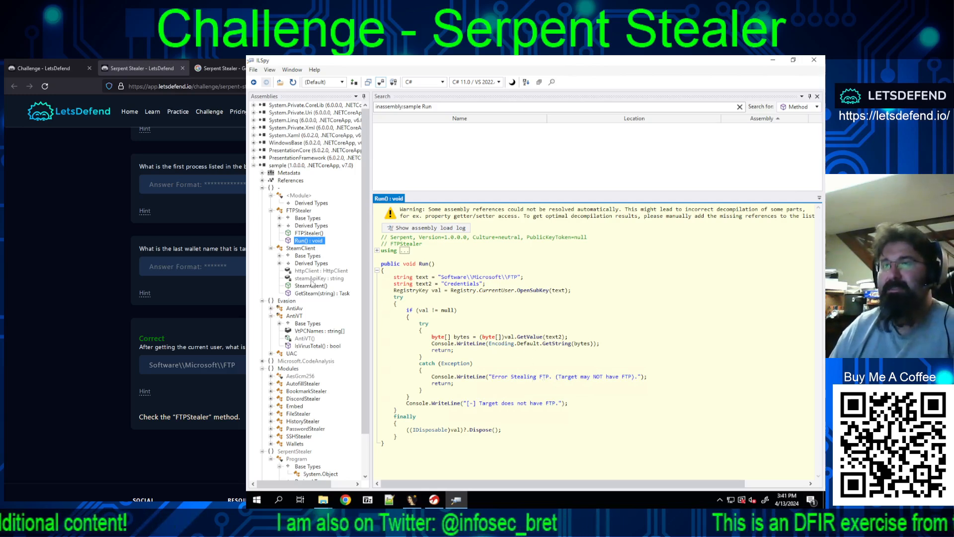
left_click(303, 234)
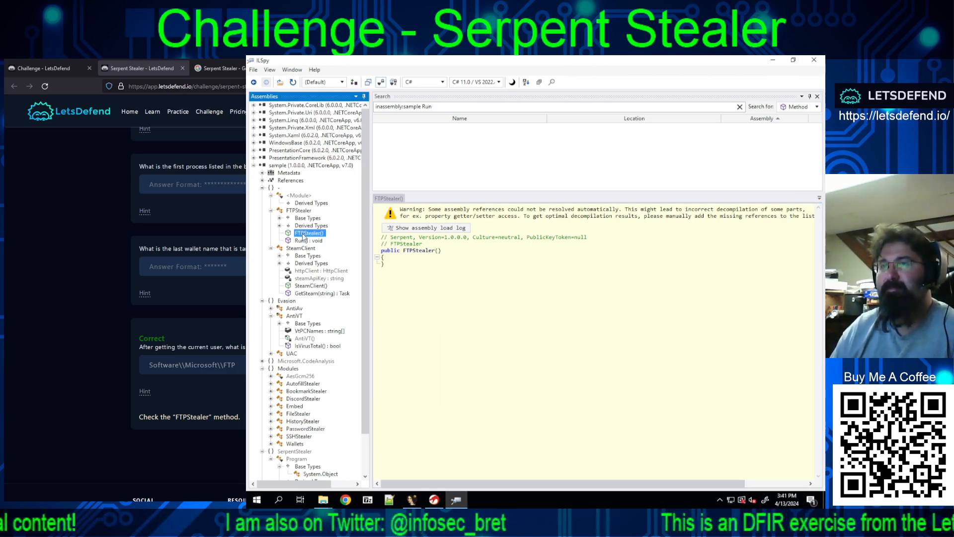
left_click(302, 219)
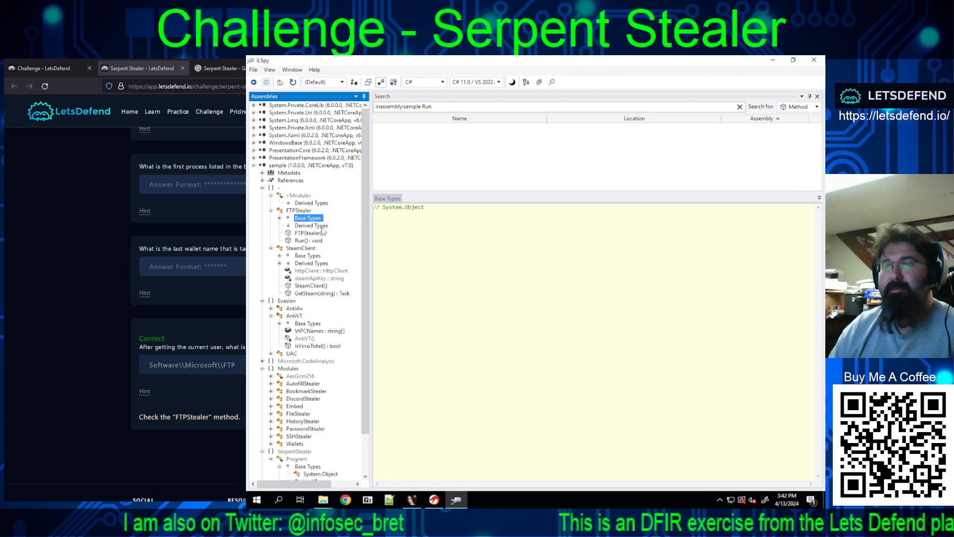
Step: View SteamClient's GetSteam(string) code, and expand the AntiAv class in the Evasion namespace to inspect its IsAvPresent() method
left_click(307, 293)
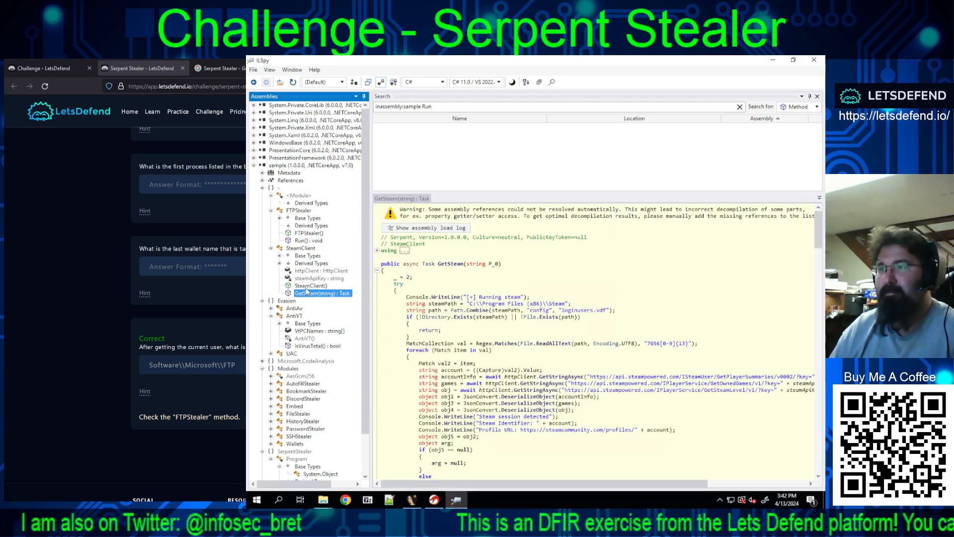
left_click(274, 308)
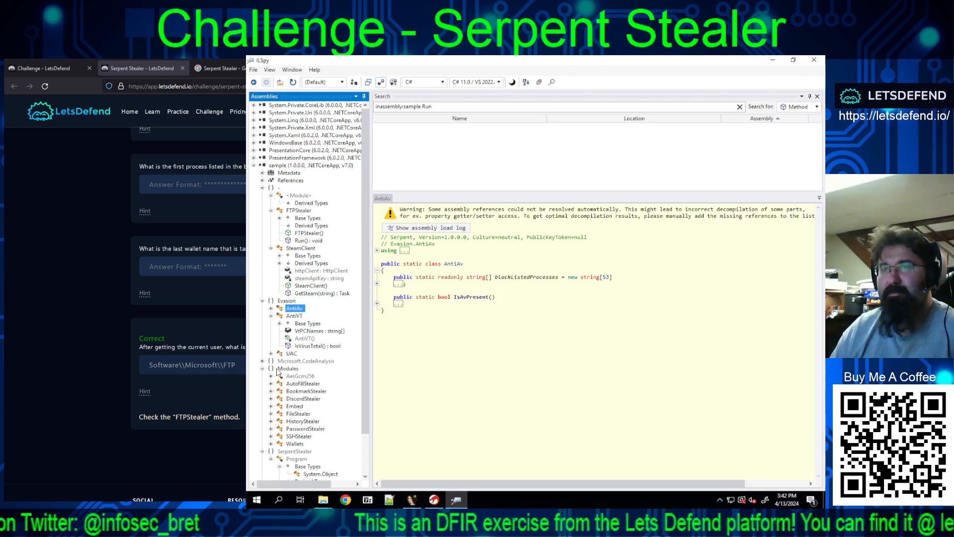
left_click(272, 309)
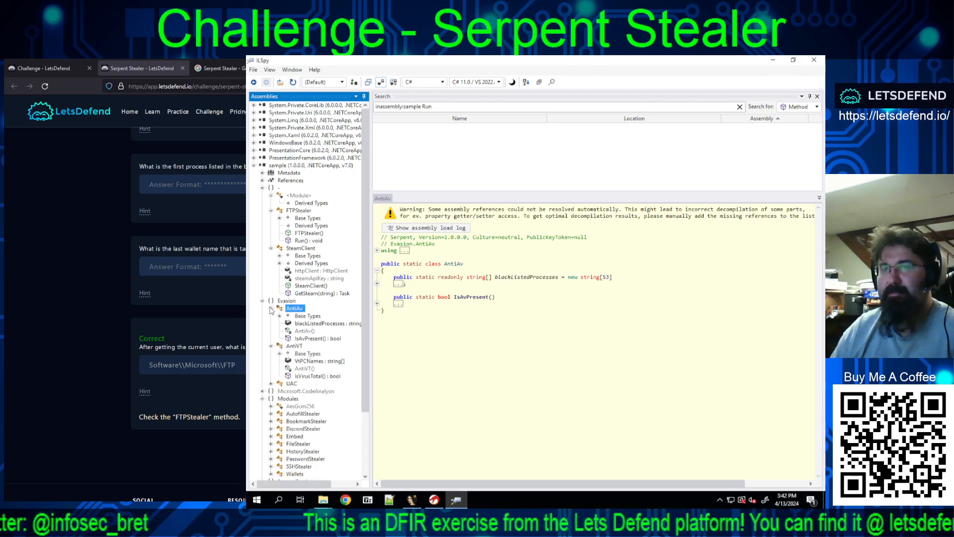
left_click(311, 339)
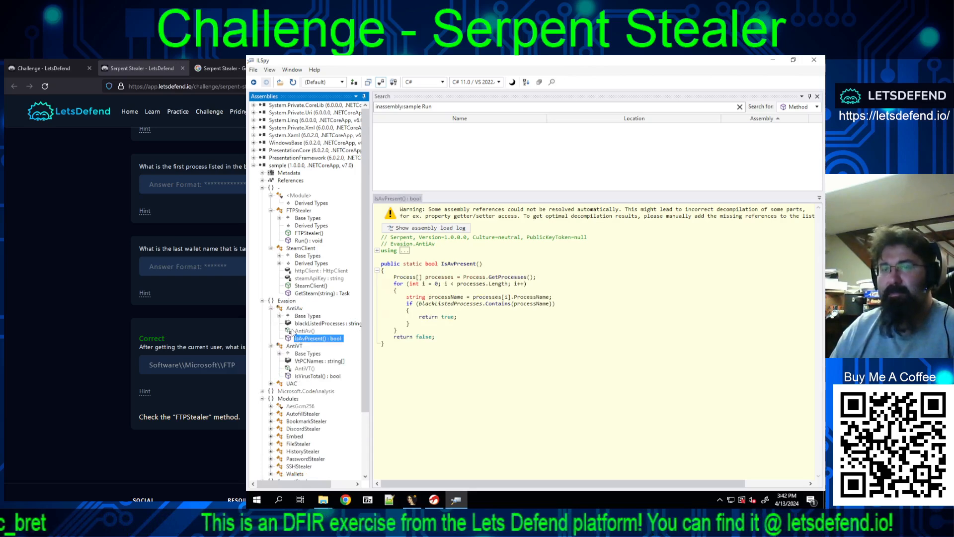
Step: Open the Main(string[]) method of the SerpentStealer Program class and unfold its using directives
scroll(293, 348, "down", 5)
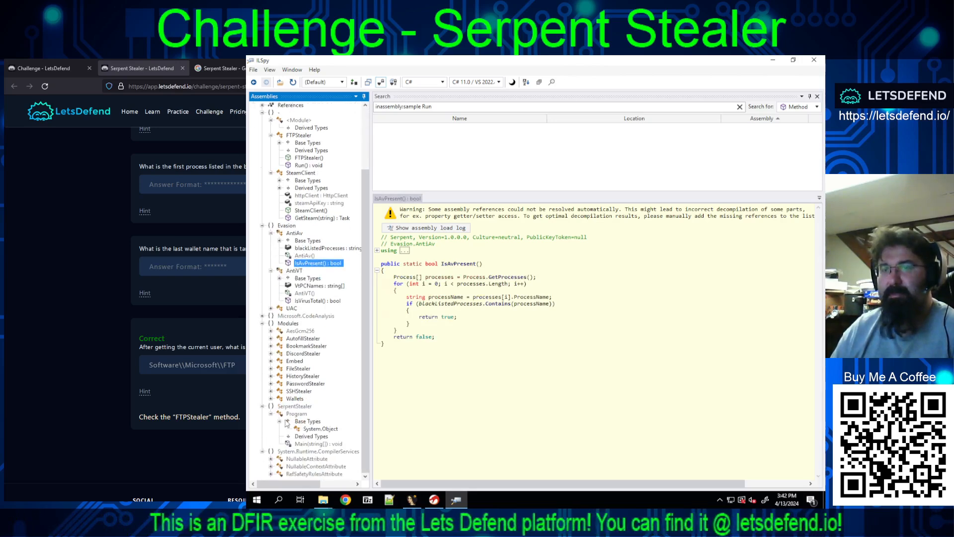
left_click(303, 436)
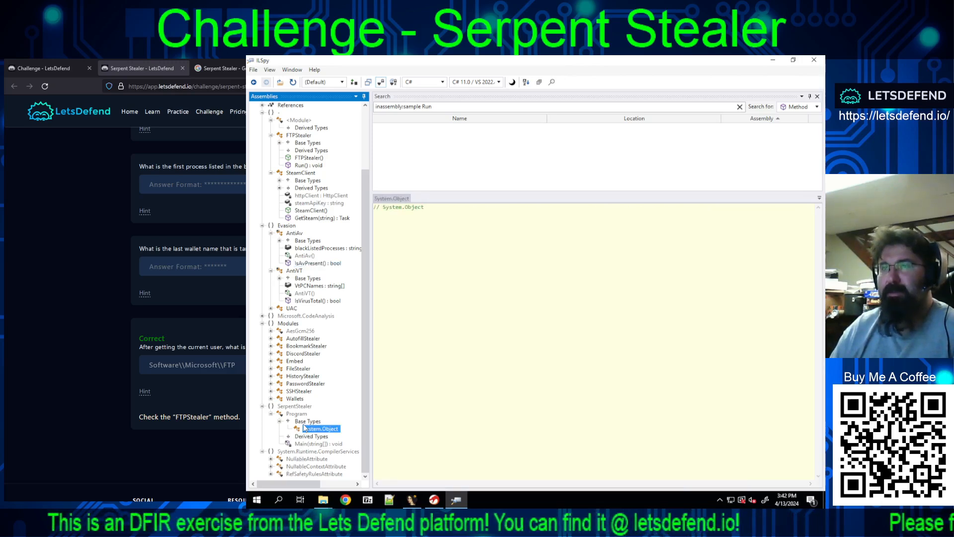
left_click(305, 423)
left_click(297, 443)
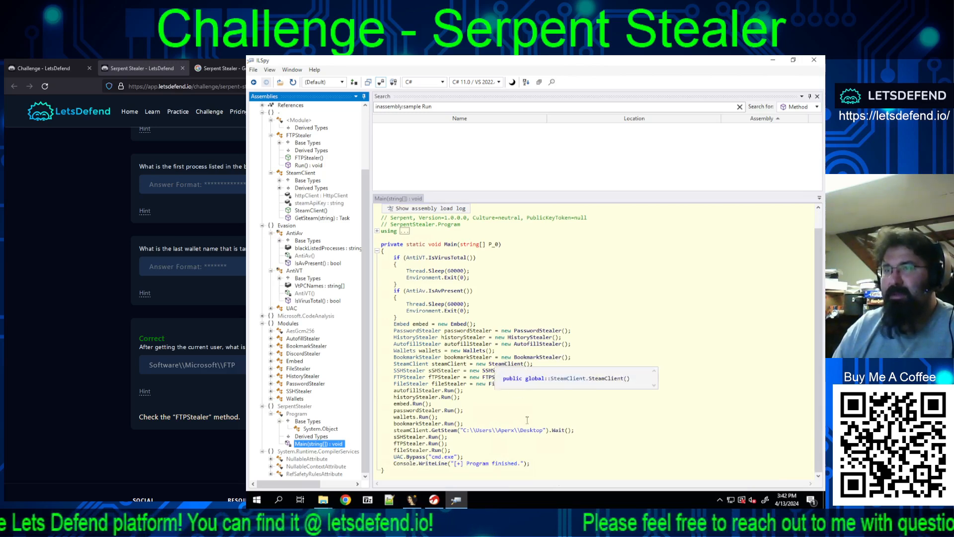
left_click(378, 231)
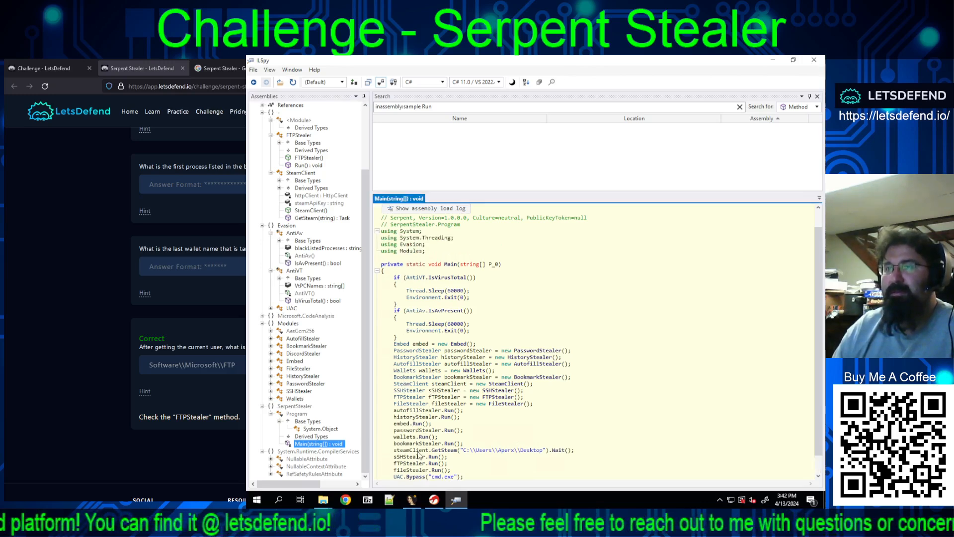
Step: Open the Program class in the SerpentStealer namespace and read through the fully unfolded body of Main
left_click(306, 436)
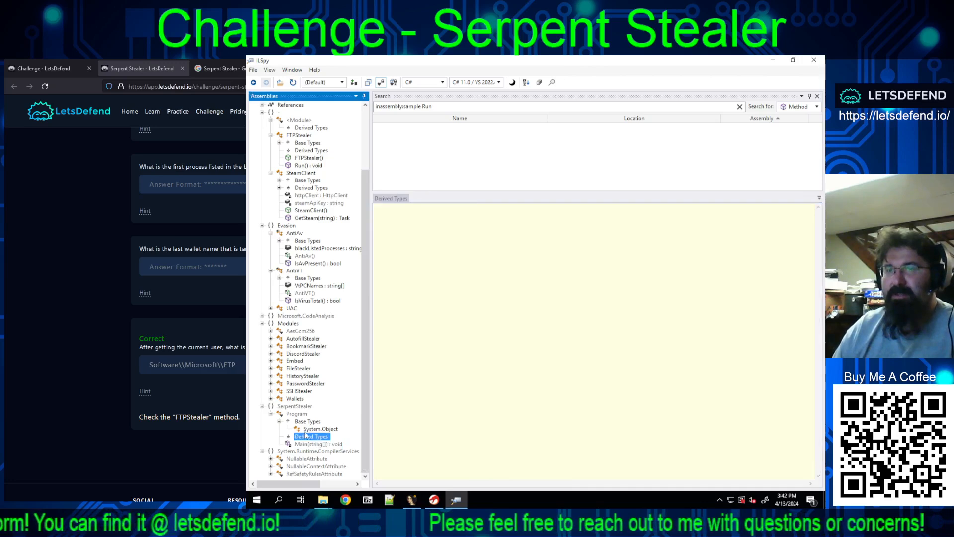
left_click(306, 428)
left_click(307, 422)
left_click(288, 409)
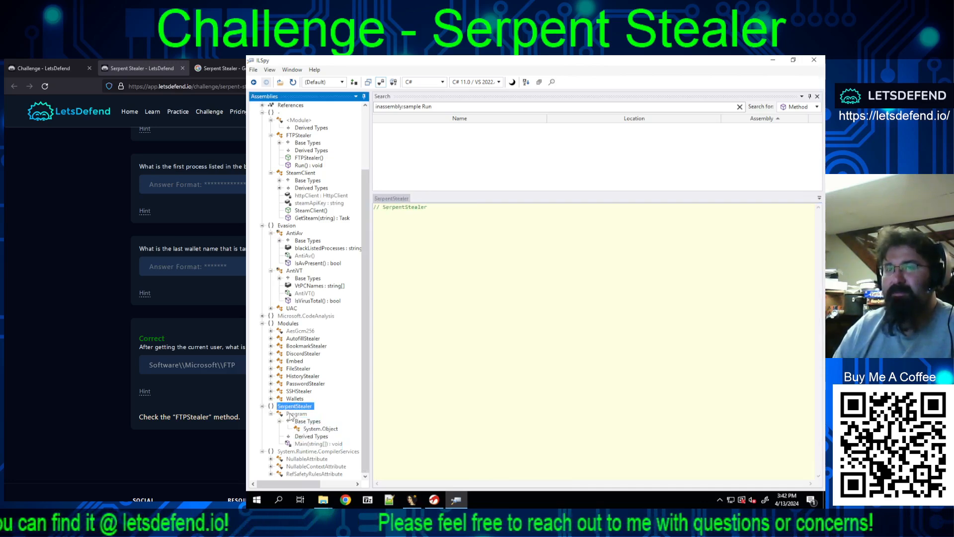
left_click(293, 414)
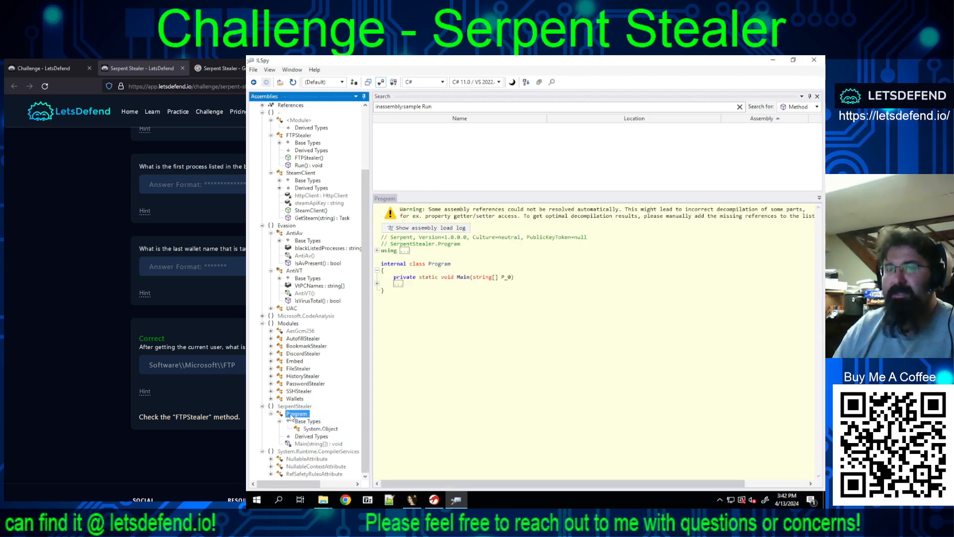
left_click(379, 282)
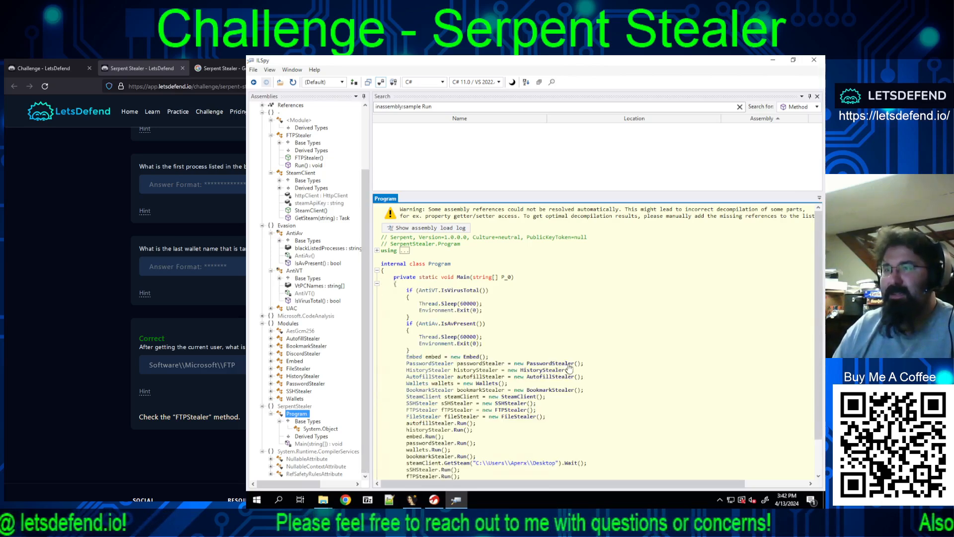
scroll(570, 366, "down", 2)
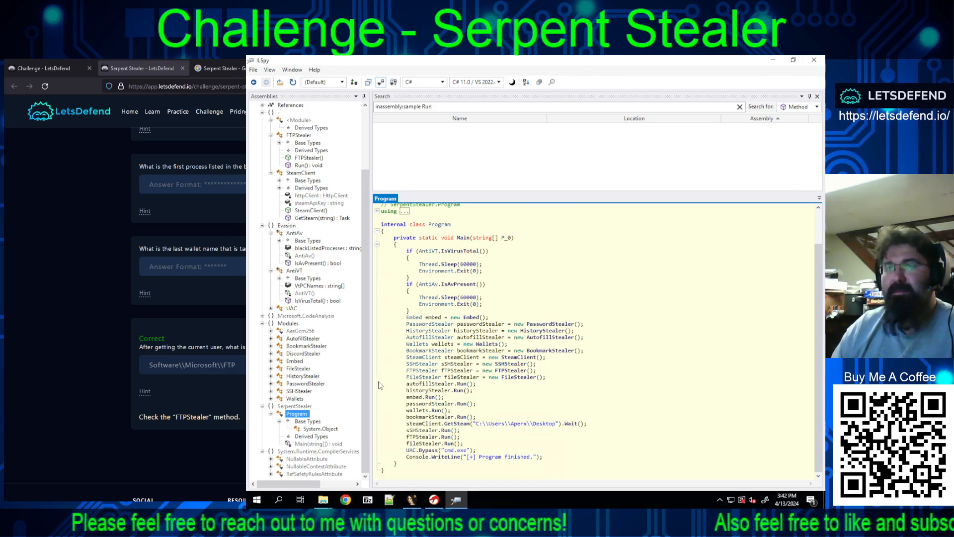
Step: Expand the Microsoft.CodeAnalysis namespace and inspect the EmbeddedAttribute class, its constructor and its base types
left_click(294, 406)
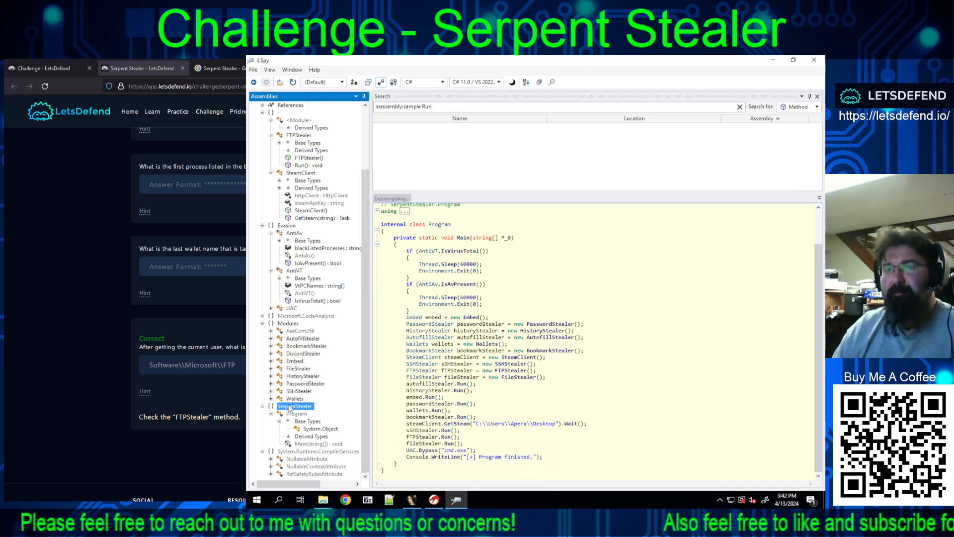
left_click(262, 317)
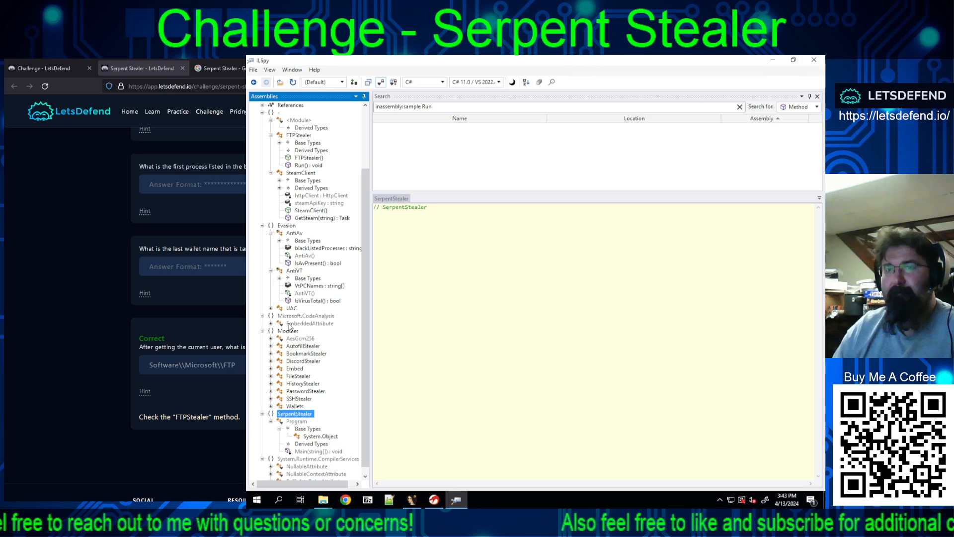
left_click(271, 324)
left_click(271, 323)
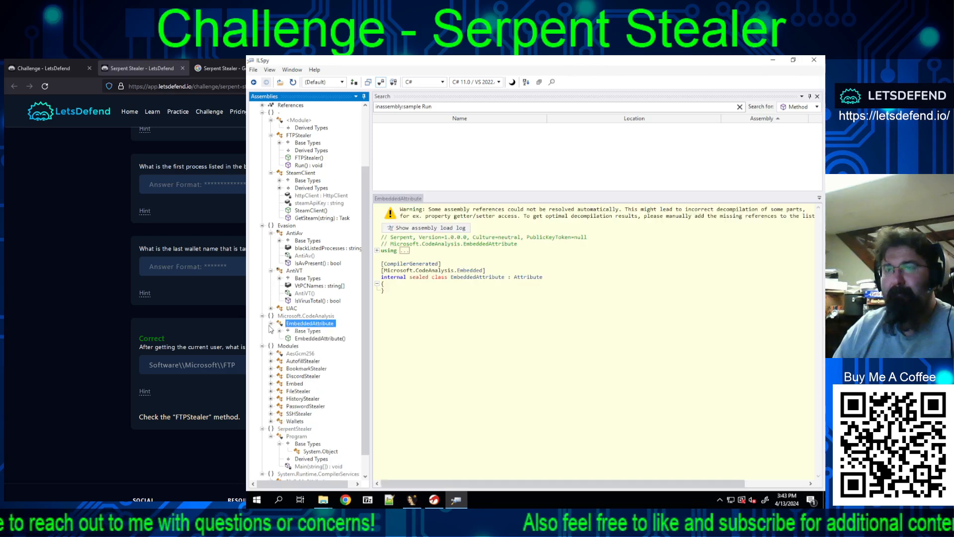
left_click(309, 339)
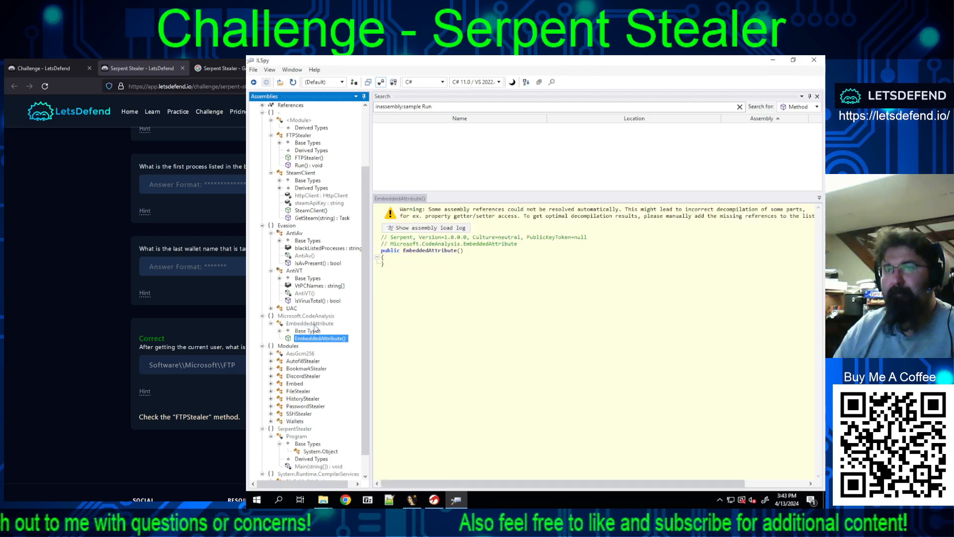
left_click(297, 331)
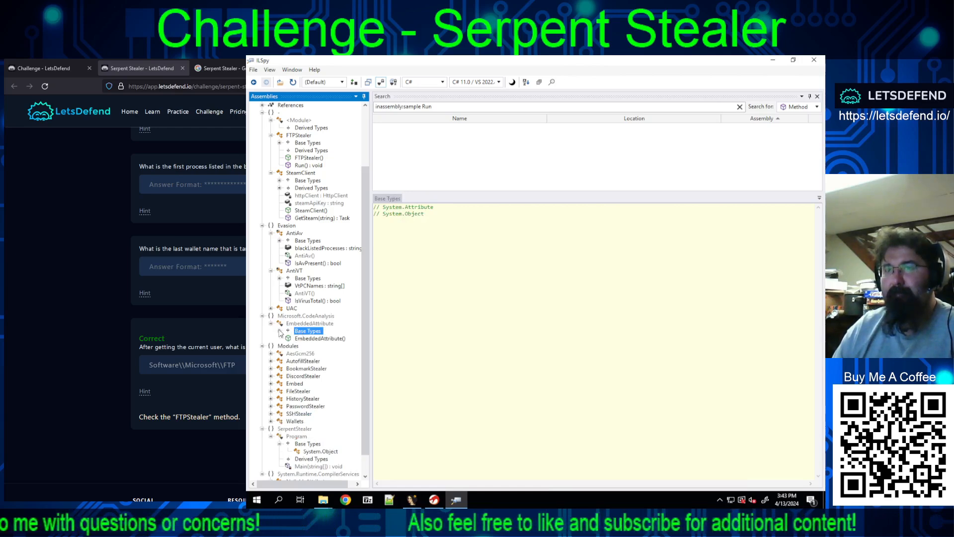
Step: Inspect the System.Attribute and System.Object base types of EmbeddedAttribute, and collapse the Microsoft.CodeAnalysis namespace
left_click(280, 332)
left_click(310, 346)
left_click(312, 339)
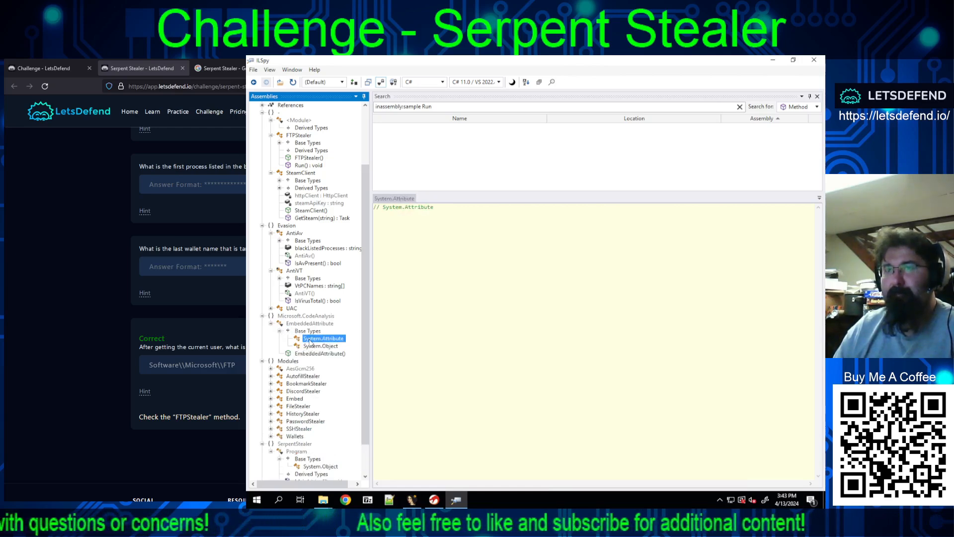
left_click(286, 324)
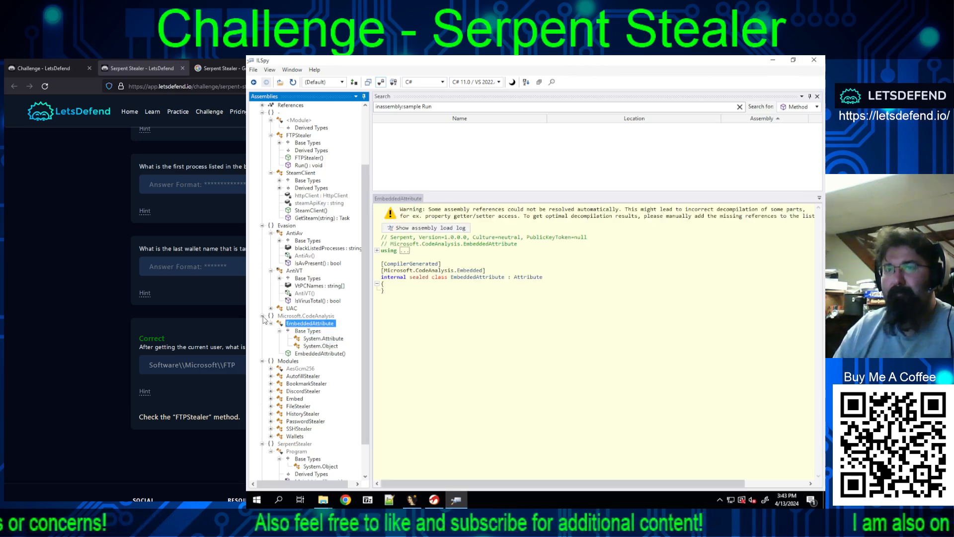
left_click(262, 316)
Step: Expand the UAC class in the Evasion namespace and inspect its Bypass(string) method, UAC() constructor, and psCMD2 and psCMD1 strings
left_click(271, 309)
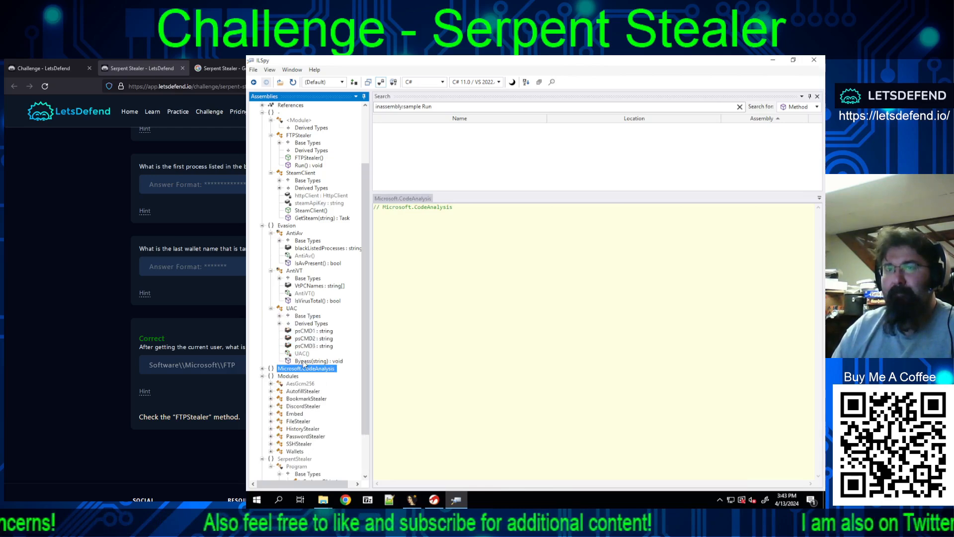
left_click(303, 362)
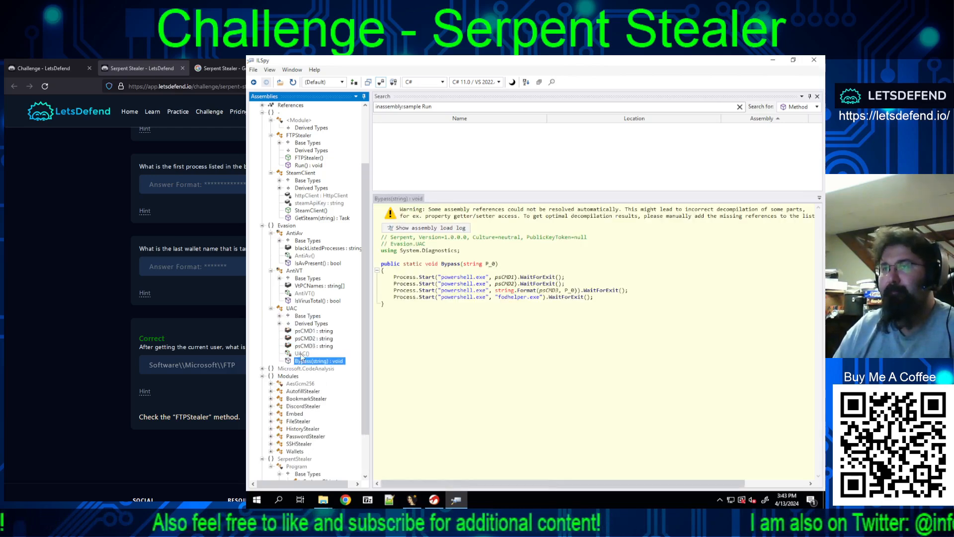
left_click(302, 354)
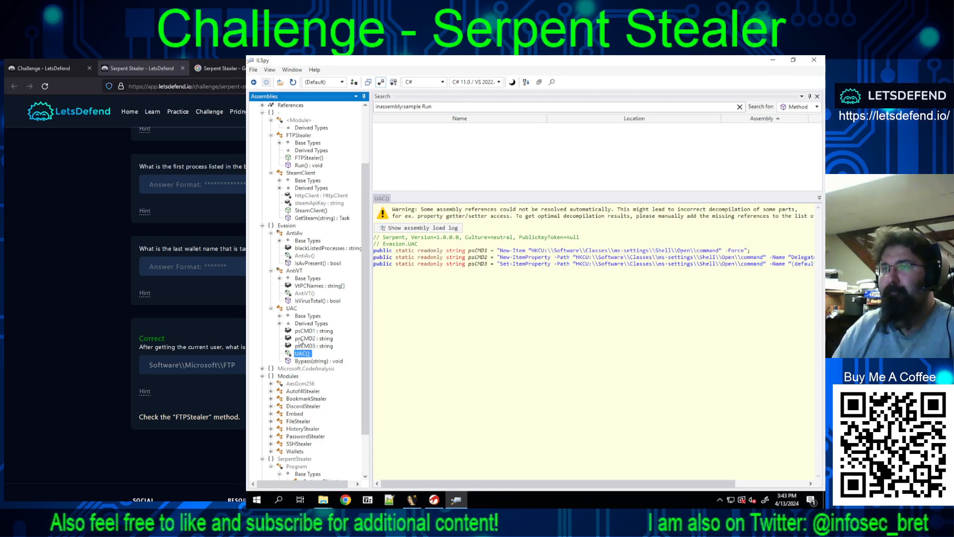
left_click(303, 340)
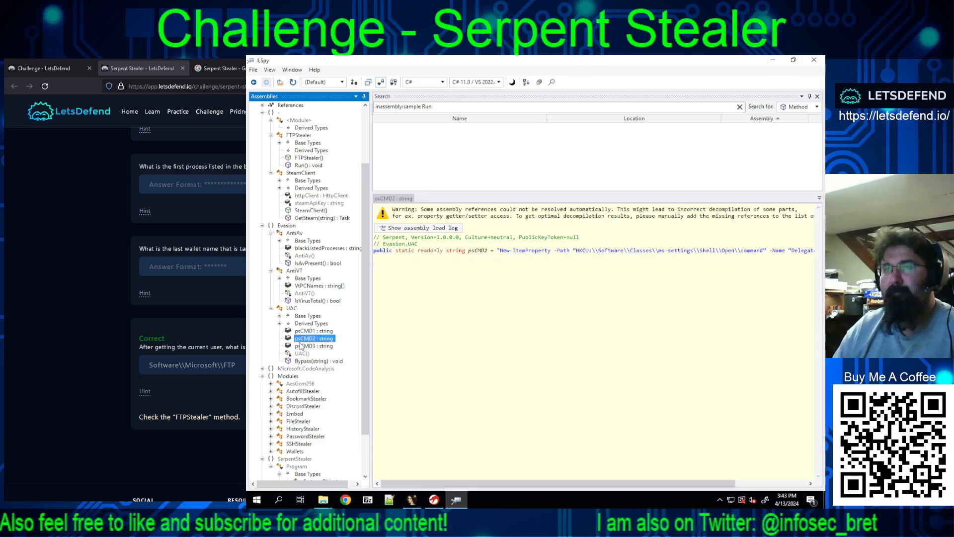
left_click(309, 331)
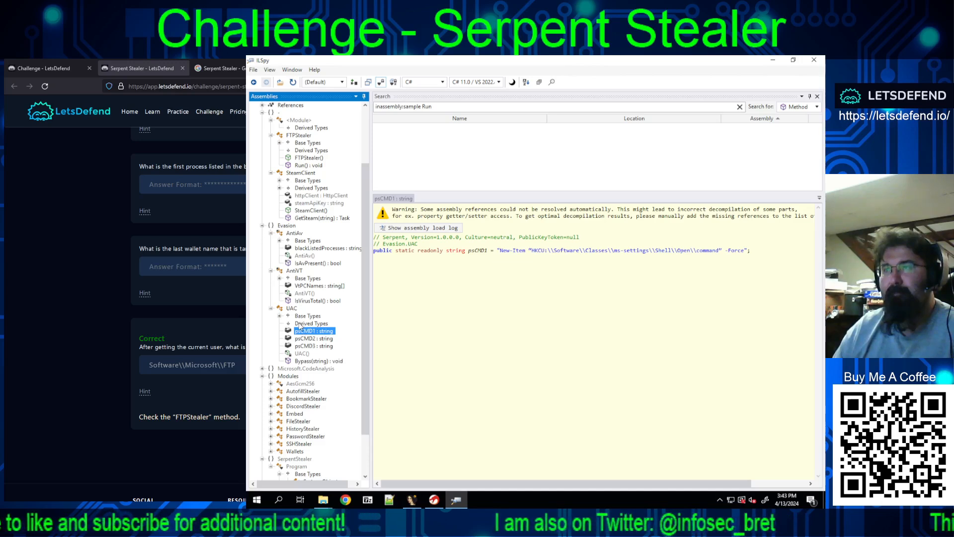
Step: Check the derived types and base types of the UAC class, and collapse its base types again
left_click(301, 324)
left_click(299, 317)
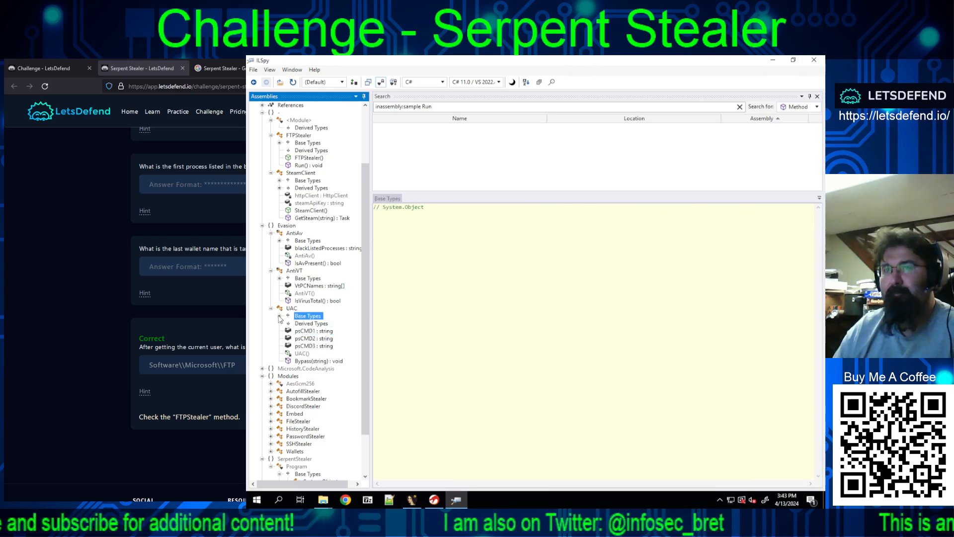
left_click(279, 316)
left_click(310, 323)
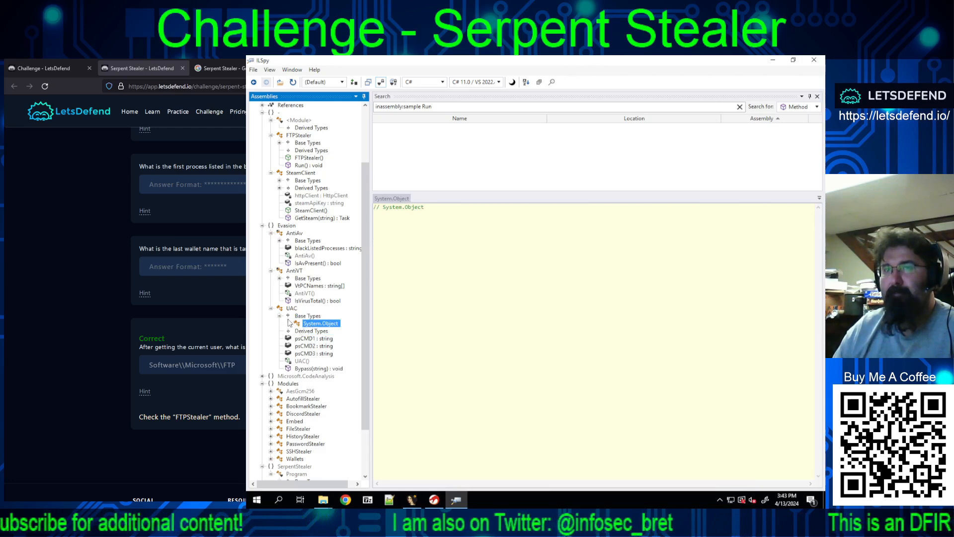
left_click(280, 316)
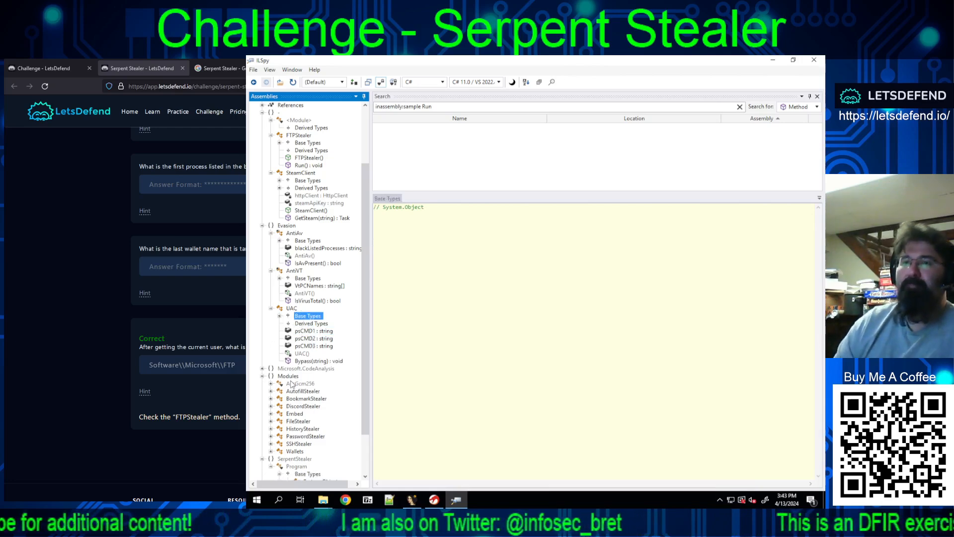
Step: Open and expand the AesGcm256 class in the Modules namespace to look over its members
left_click(277, 385)
left_click(271, 384)
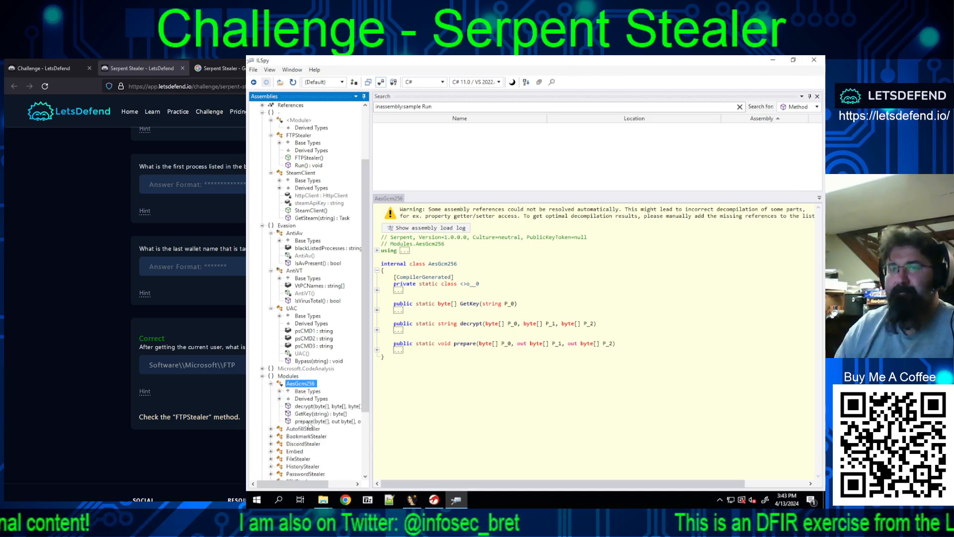
scroll(305, 442, "down", 1)
scroll(305, 442, "down", 2)
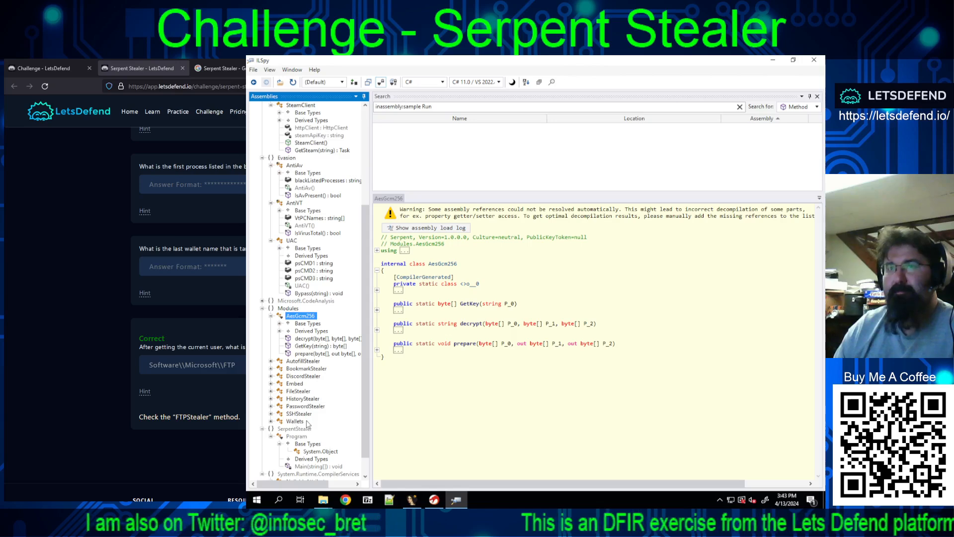
scroll(306, 418, "up", 4)
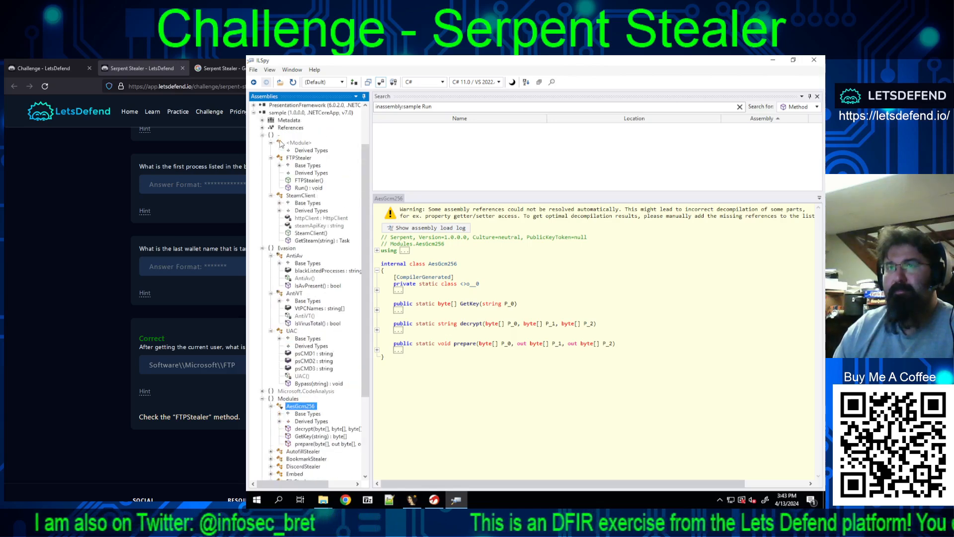
Step: Inspect the <Module> class with its derived types and the unnamed root namespace of the sample assembly
left_click(296, 151)
left_click(288, 143)
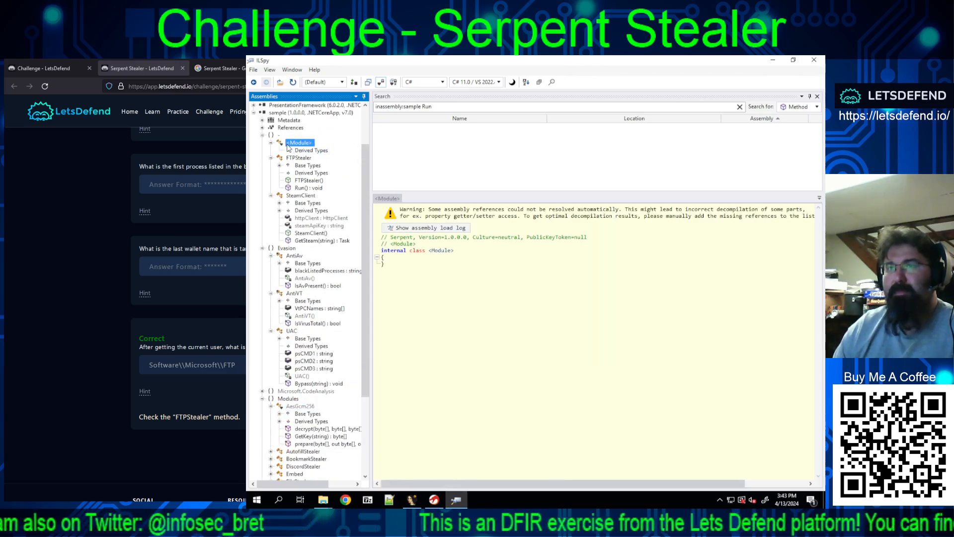
left_click(279, 134)
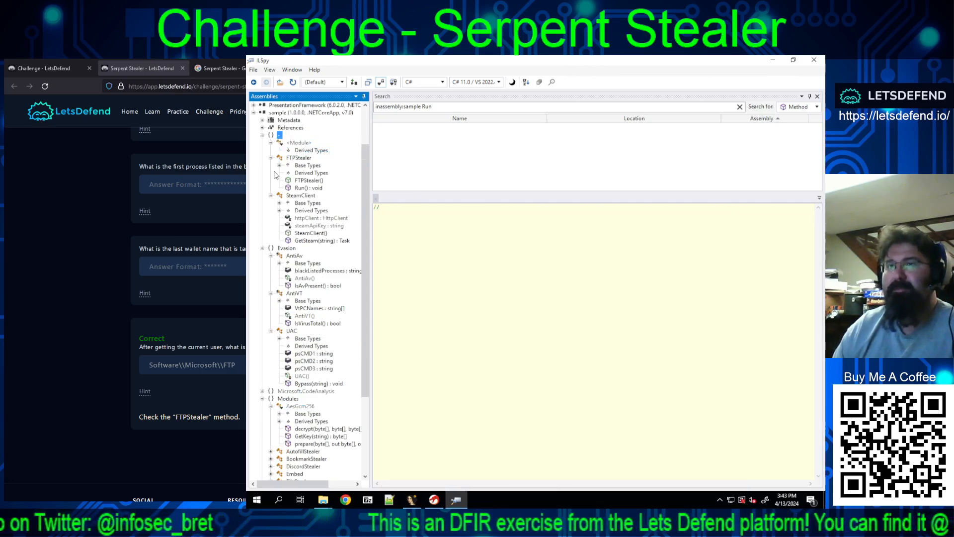
Step: Expand the sample assembly's References, and look through its Metadata entries before collapsing them again
scroll(271, 174, "up", 1)
left_click(262, 150)
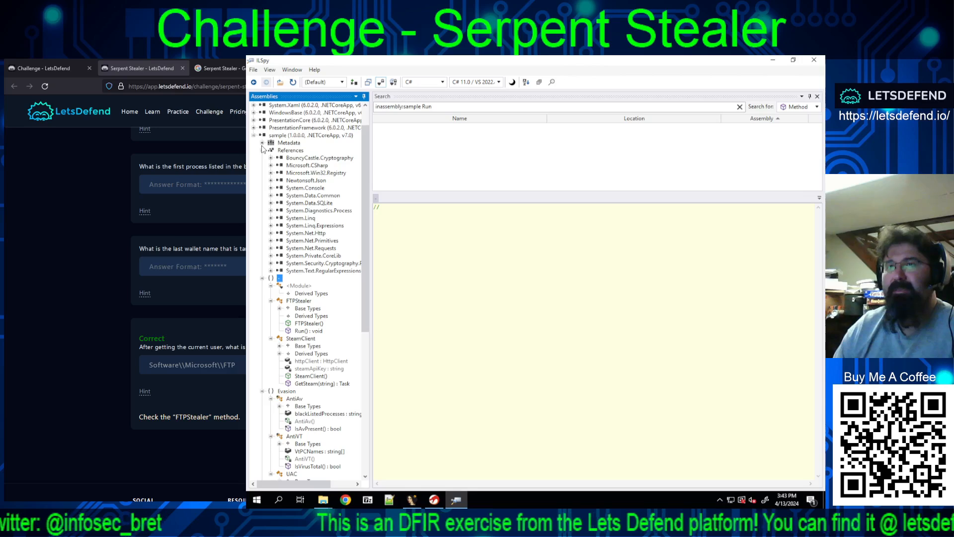
left_click(263, 144)
left_click(263, 143)
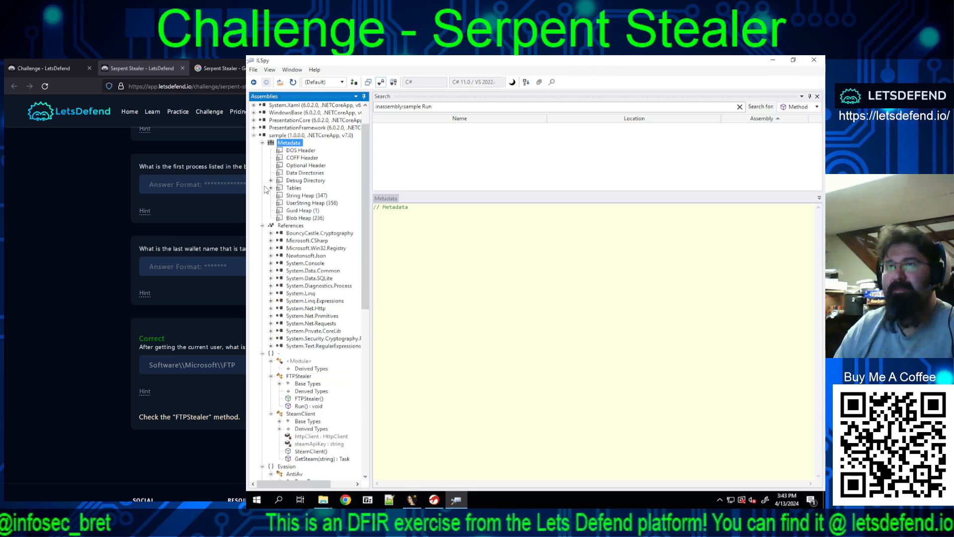
left_click(263, 143)
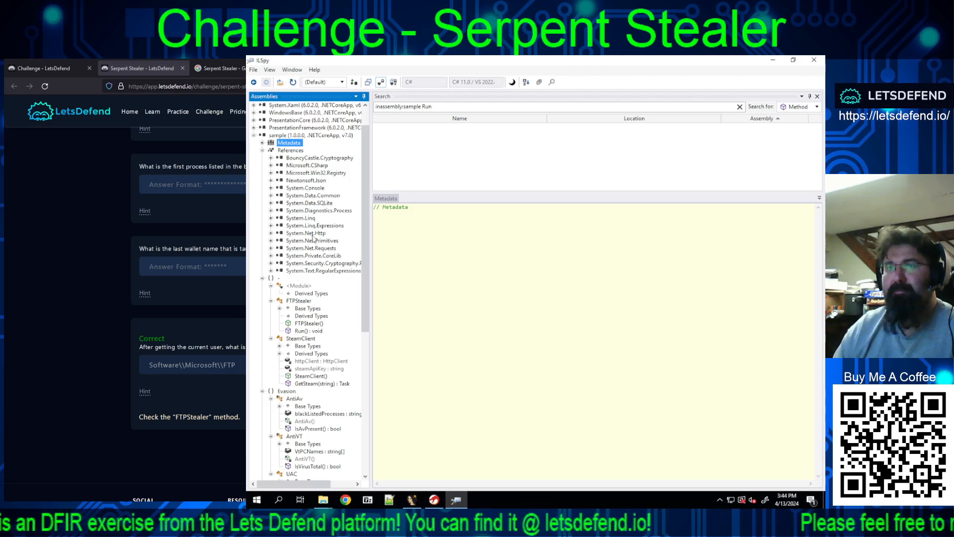
Step: Inspect the System.Console, Newtonsoft.Json, Microsoft.Win32.Registry, BouncyCastle.Cryptography and Microsoft.CSharp references, and collapse the References list
left_click(272, 189)
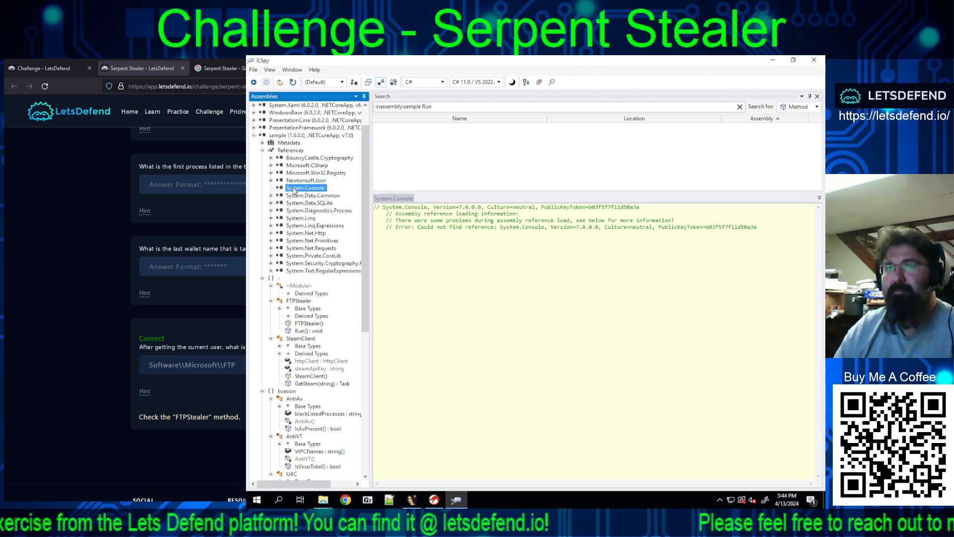
left_click(295, 180)
left_click(294, 173)
left_click(292, 158)
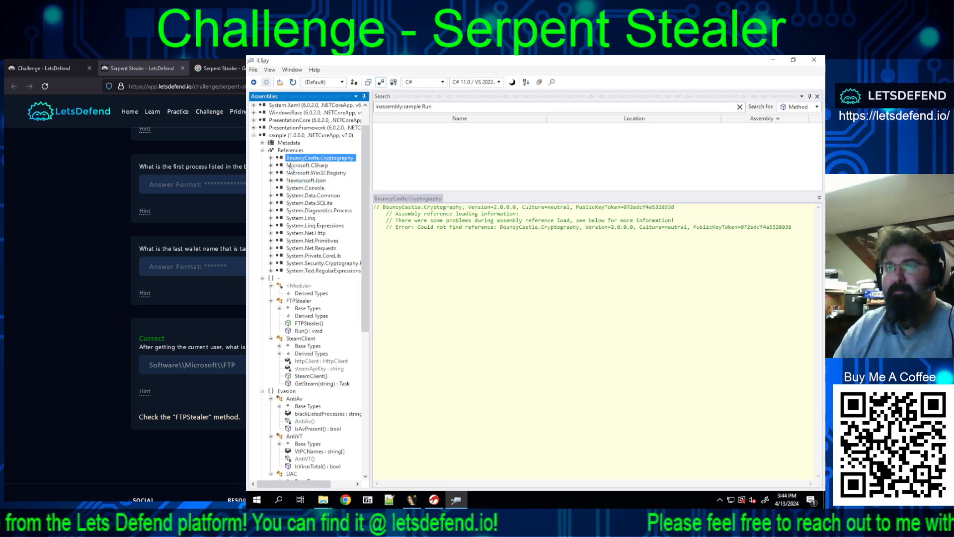
left_click(292, 166)
left_click(262, 150)
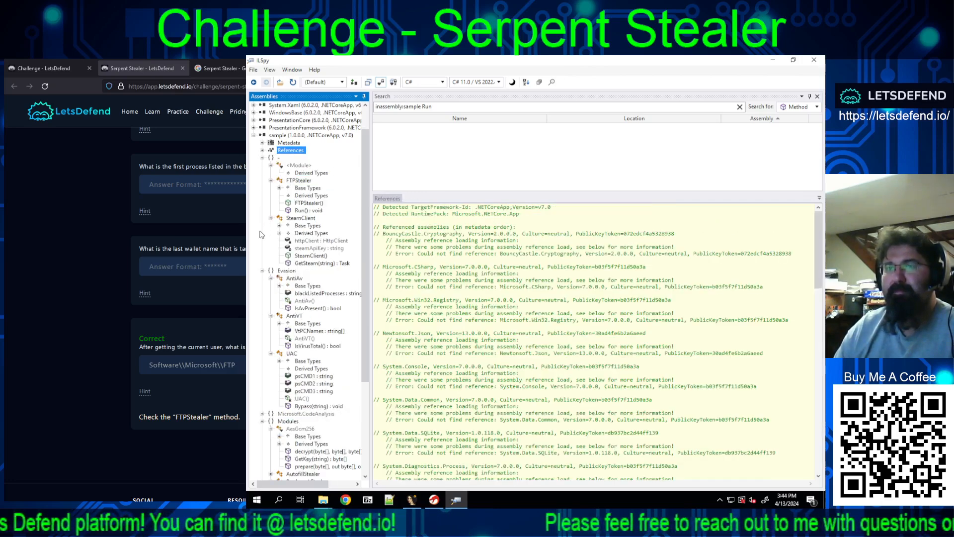
Step: Inspect the System.Object base type of the AntiAv class and collapse its base types again
left_click(281, 287)
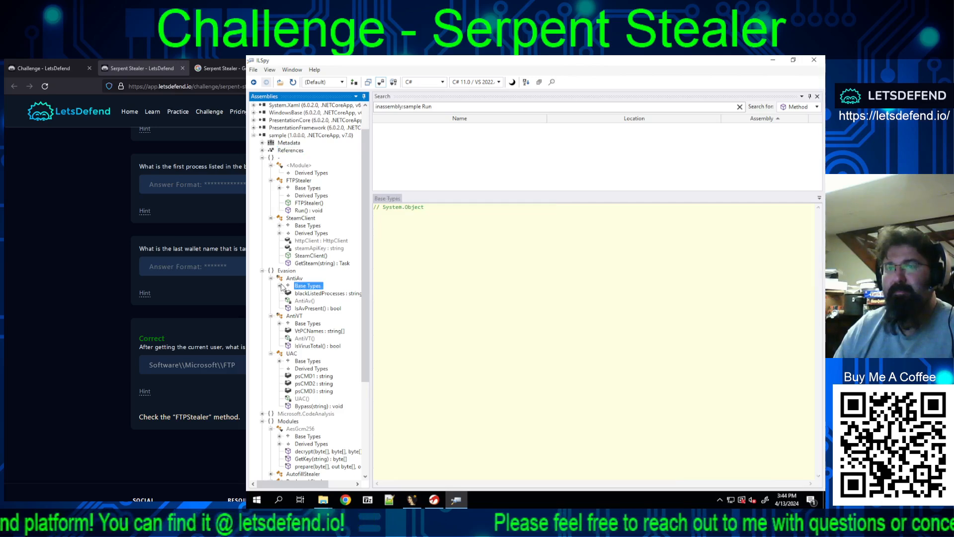
left_click(280, 286)
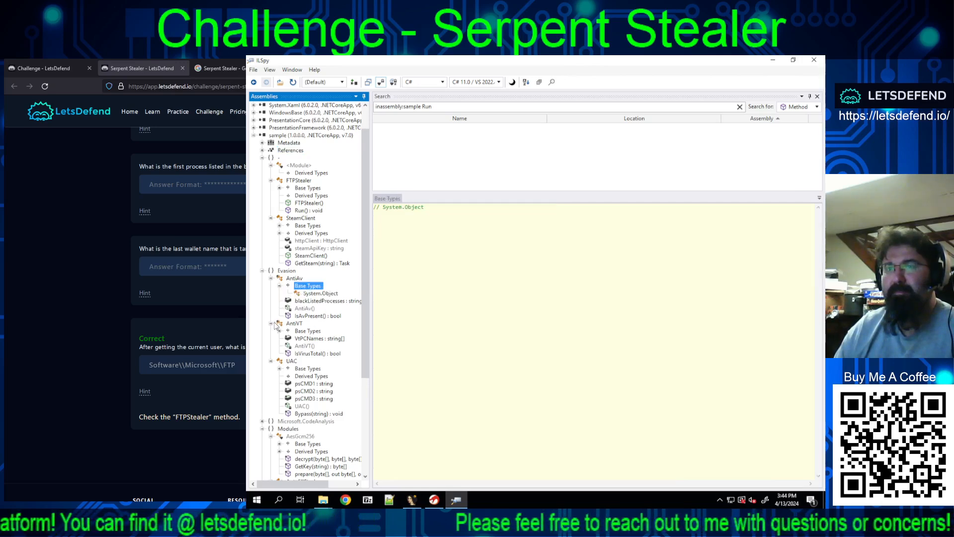
left_click(301, 294)
left_click(280, 286)
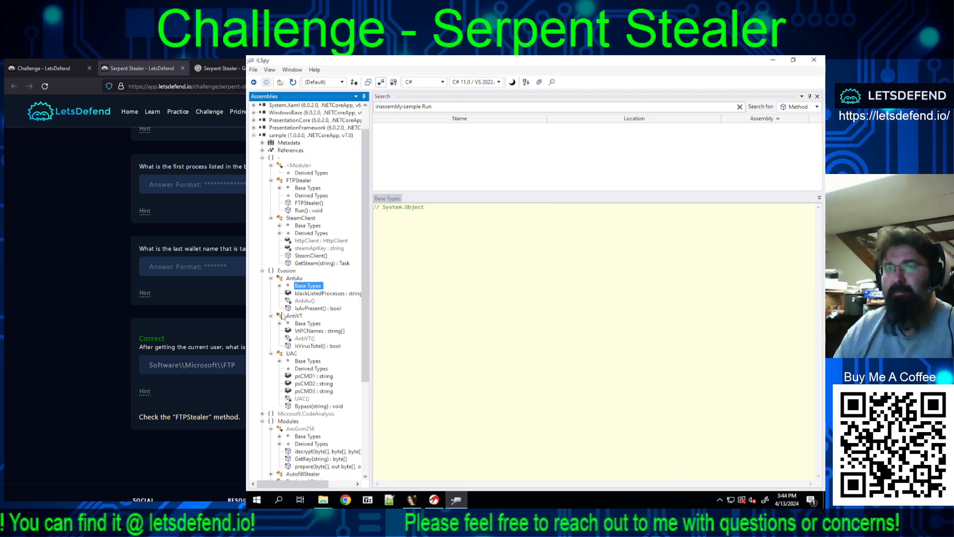
Step: View the GetSteam(string) method and FTPStealer's Run() code with its using directives unfolded, and close the search pane
left_click(302, 263)
left_click(302, 210)
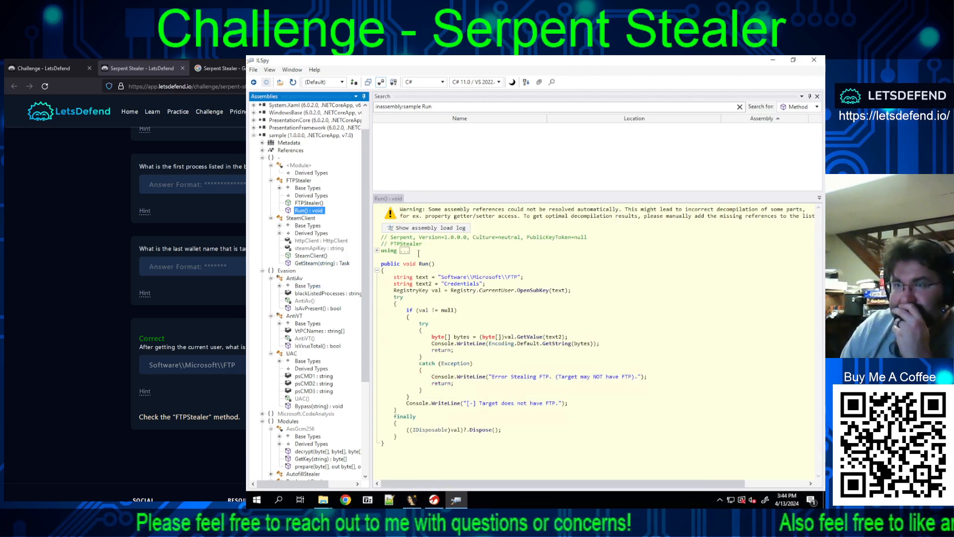
left_click(377, 251)
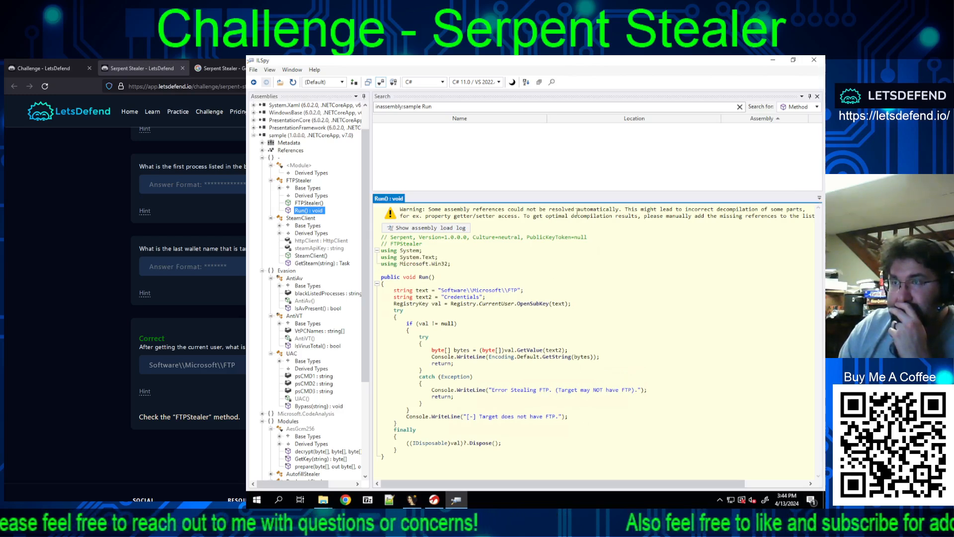
left_click(817, 96)
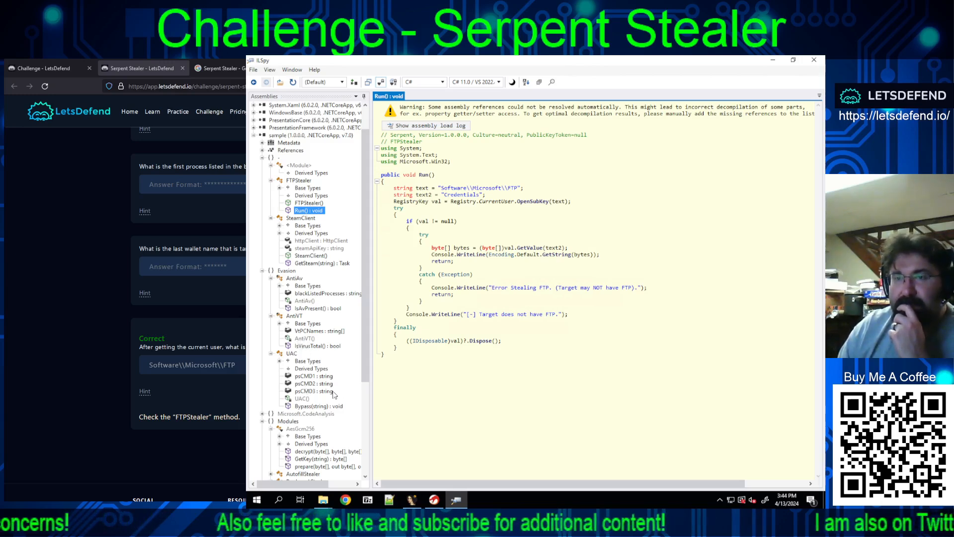
Step: Open and expand the Wallets class in the Modules namespace, and unfold its Run() method to read the targeted wallet names
scroll(330, 385, "down", 4)
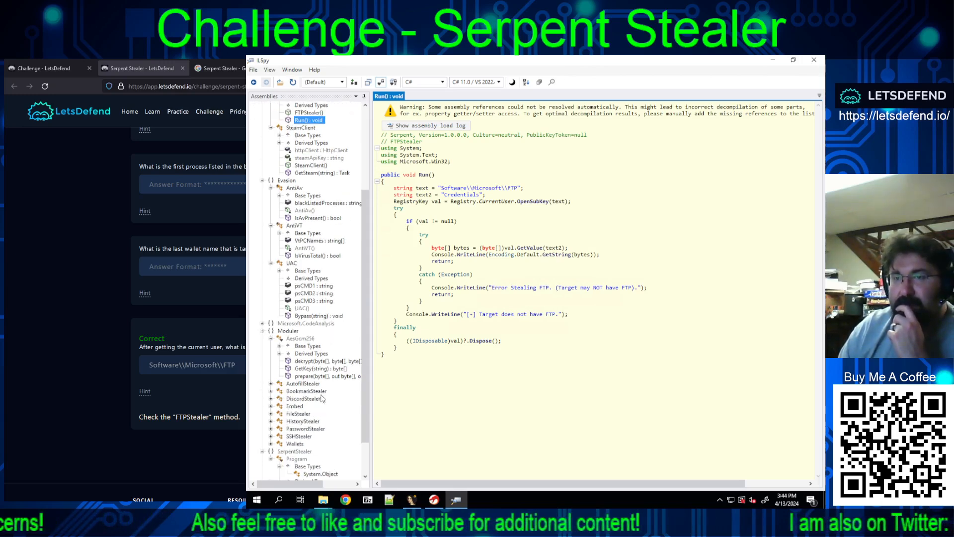
left_click(294, 443)
left_click(271, 444)
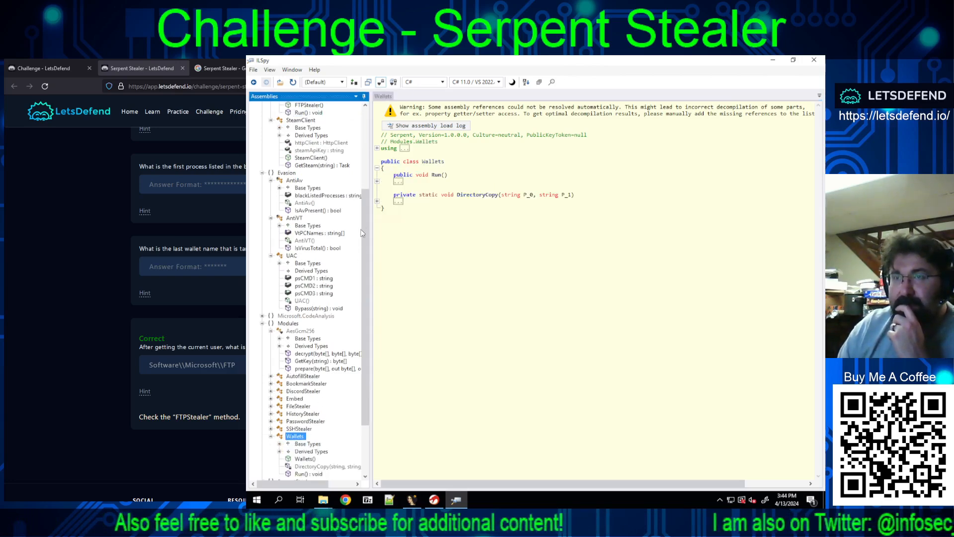
left_click(377, 182)
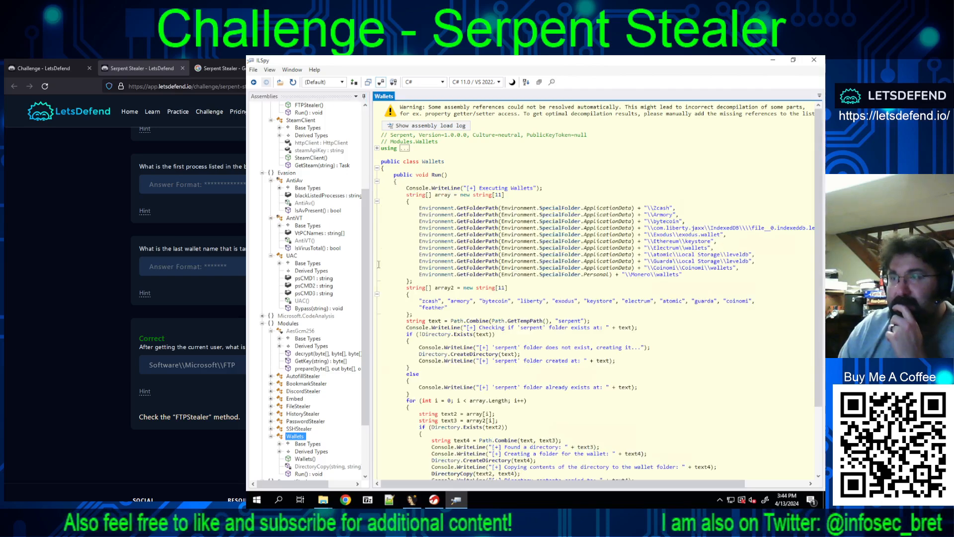
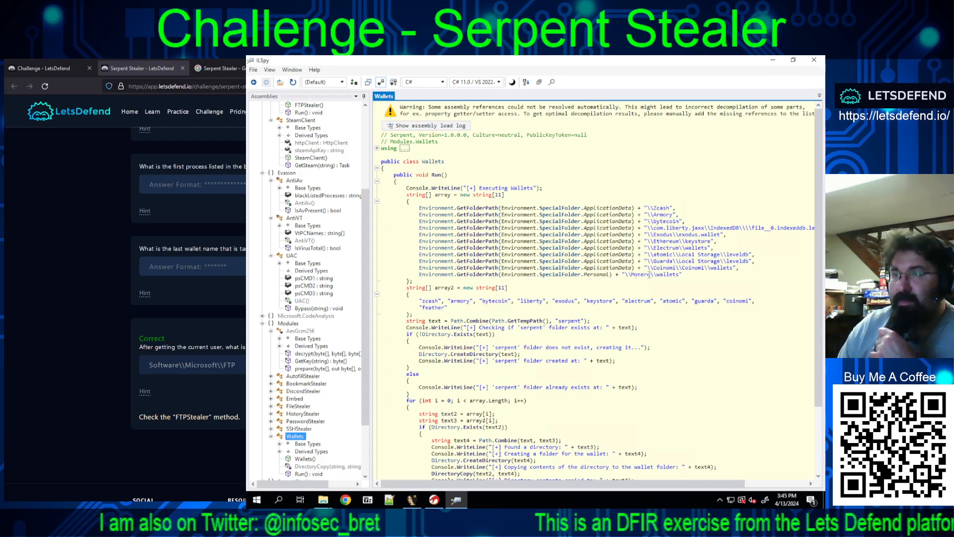
Step: Read the Wallets Run() code, highlighting the Monero and feather entries and the block that creates the folder
left_click_drag(651, 274, 632, 277)
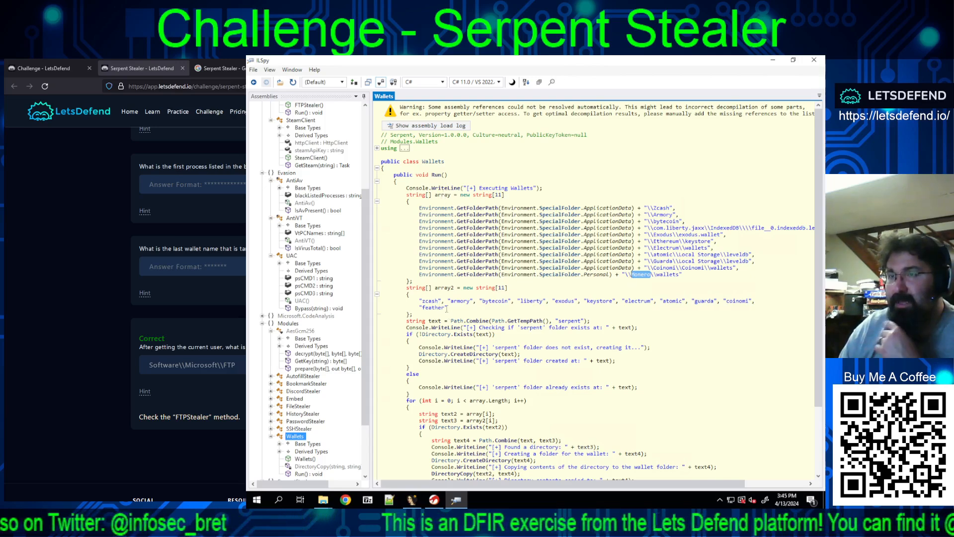
left_click_drag(444, 307, 419, 308)
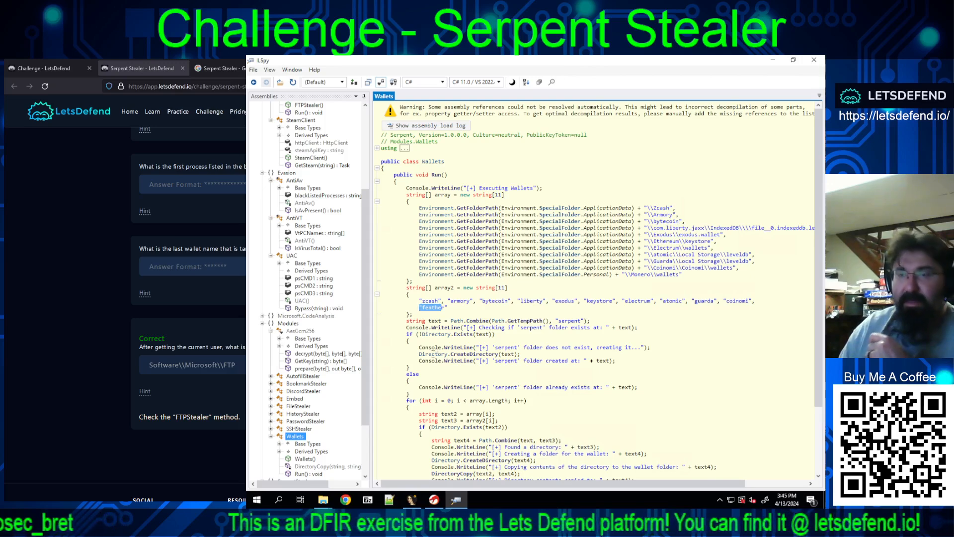
scroll(571, 387, "down", 3)
scroll(570, 387, "down", 1)
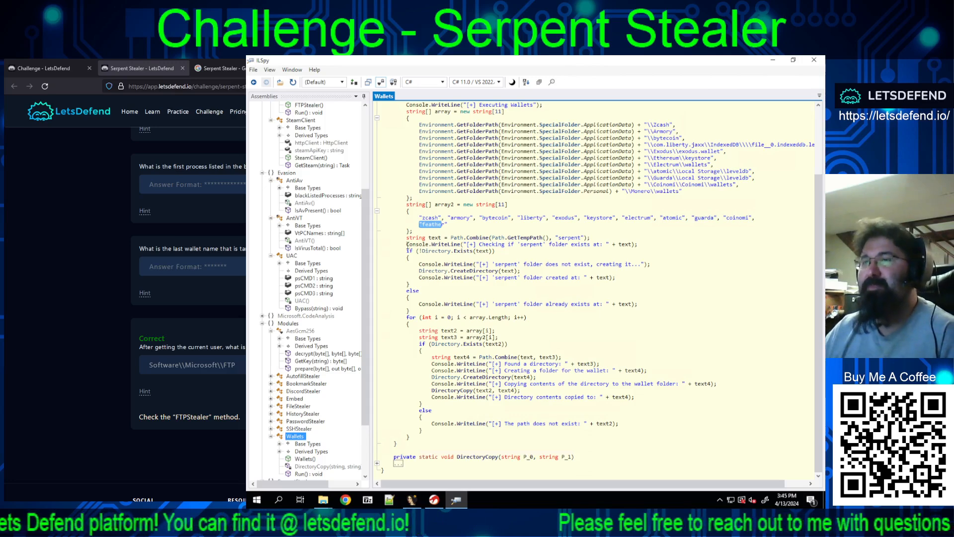
left_click_drag(407, 251, 691, 272)
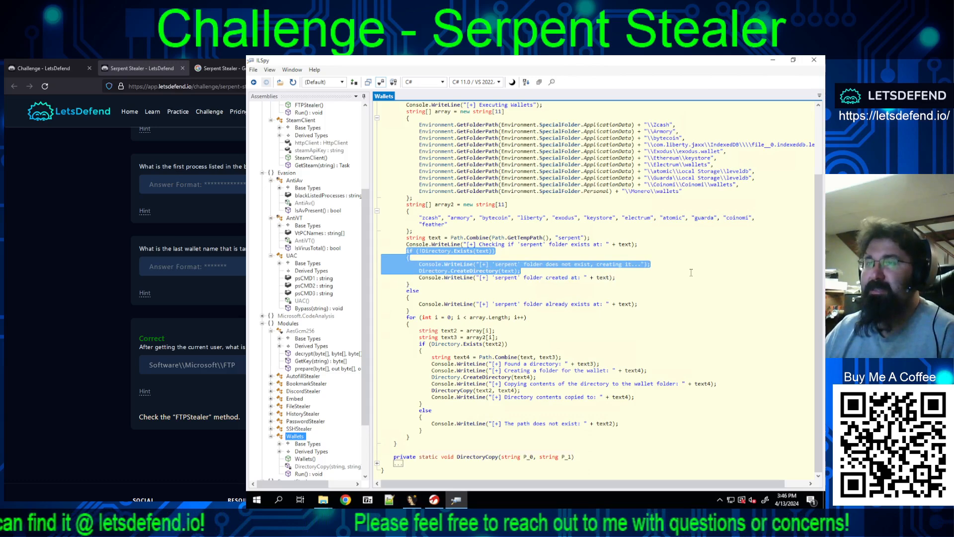
left_click_drag(691, 273, 512, 283)
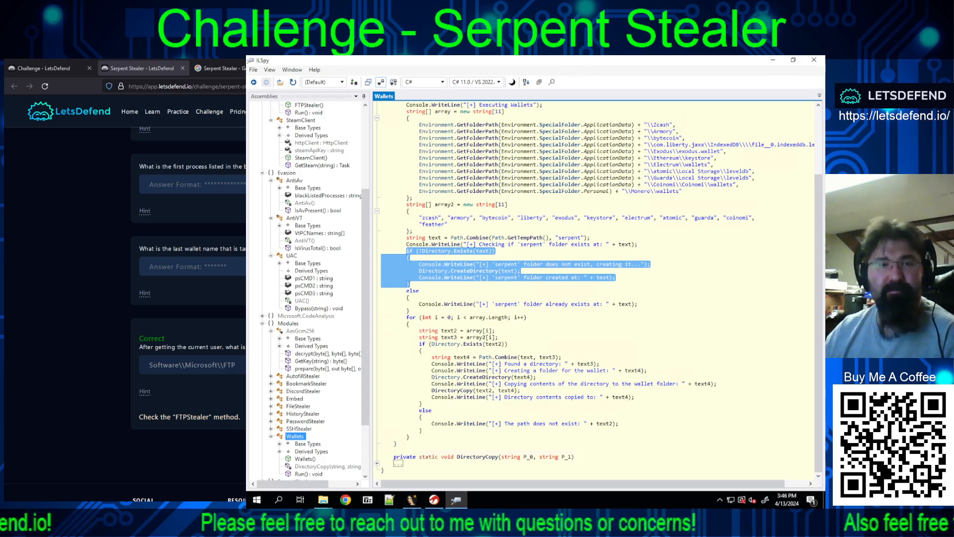
Step: Submit "serpent" as the answer to the folder name question in the LetsDefend challenge
scroll(189, 314, "up", 9)
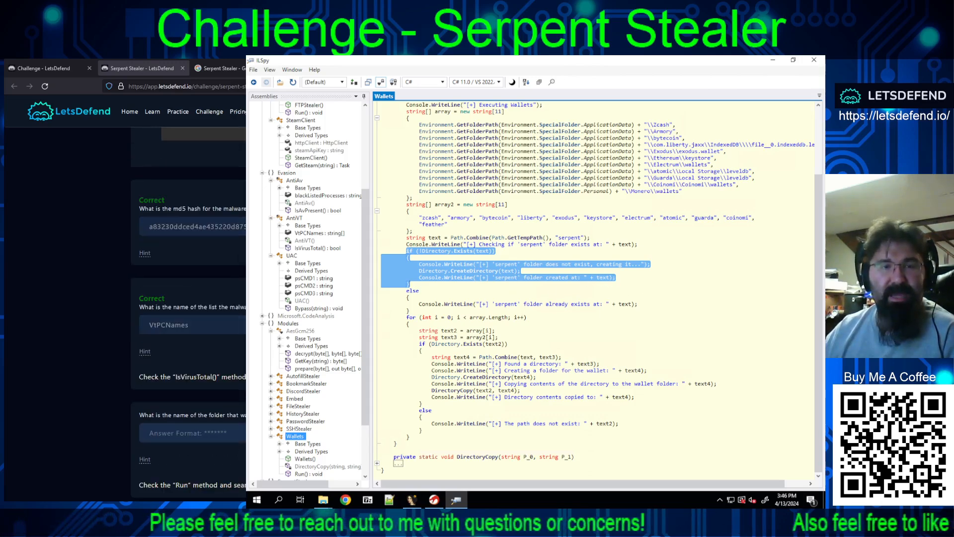
left_click(188, 433)
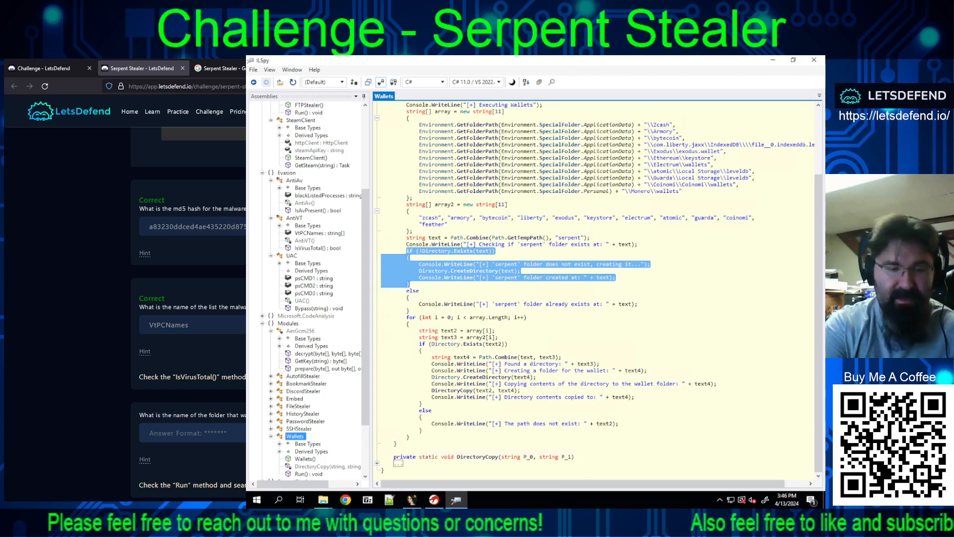
type("serpent")
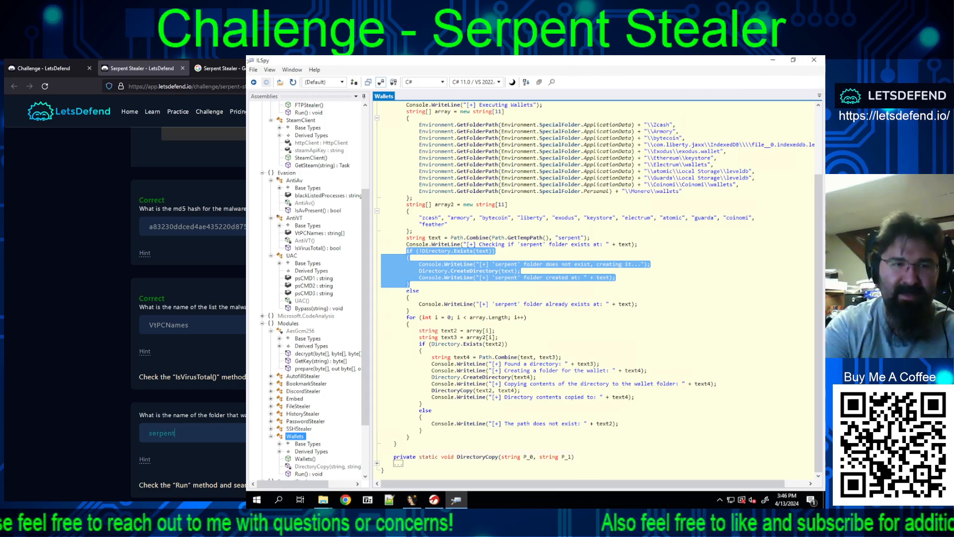
key("Return")
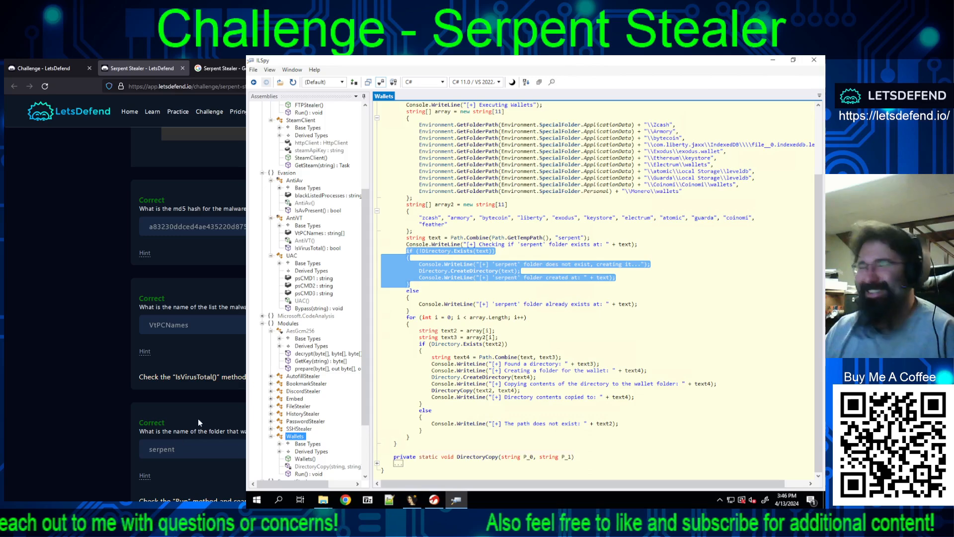
Step: Try "monero" as the answer to the question about the last targeted wallet name
scroll(198, 418, "down", 3)
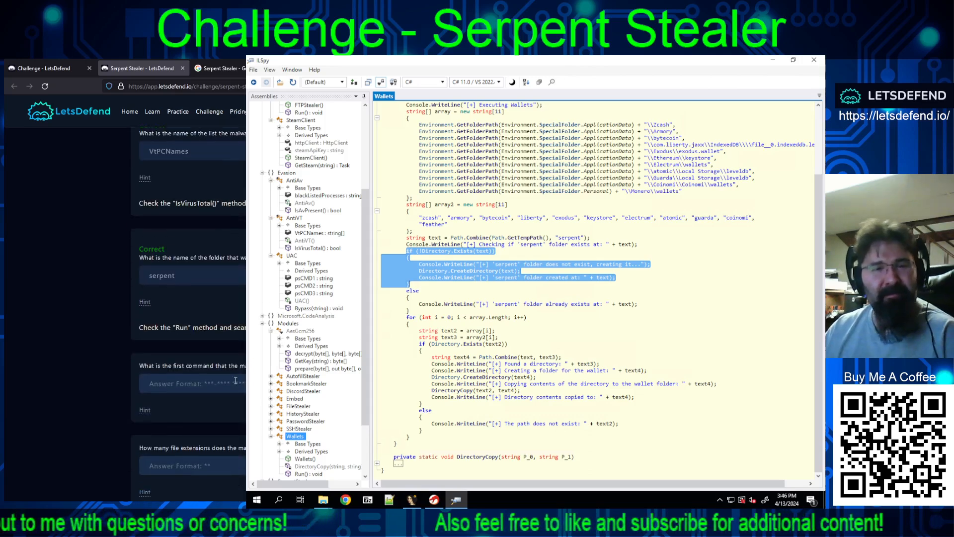
scroll(232, 370, "down", 2)
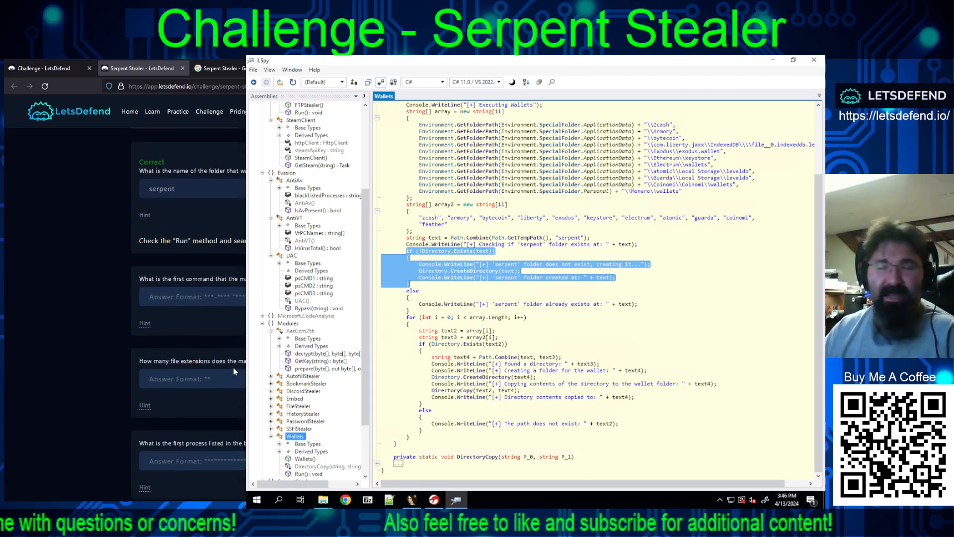
scroll(234, 368, "down", 5)
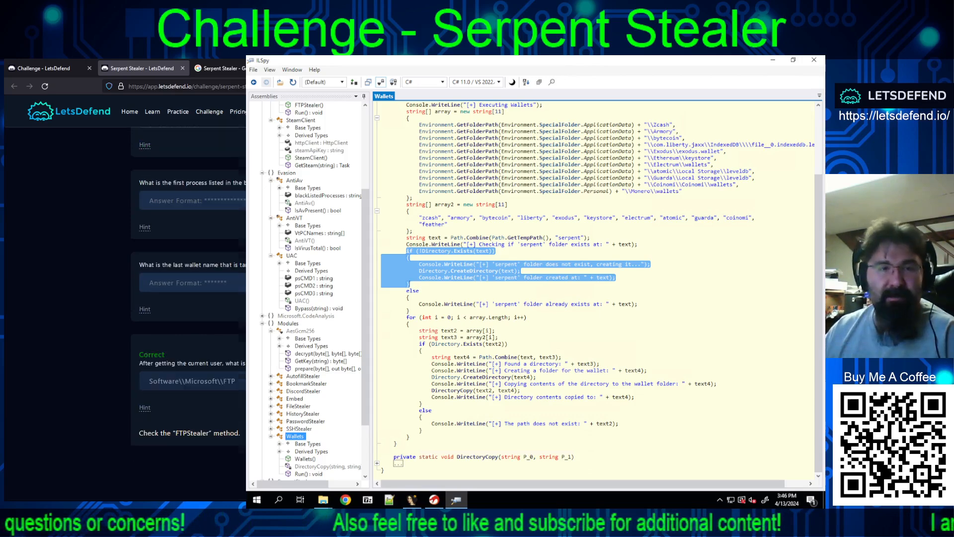
scroll(189, 298, "up", 2)
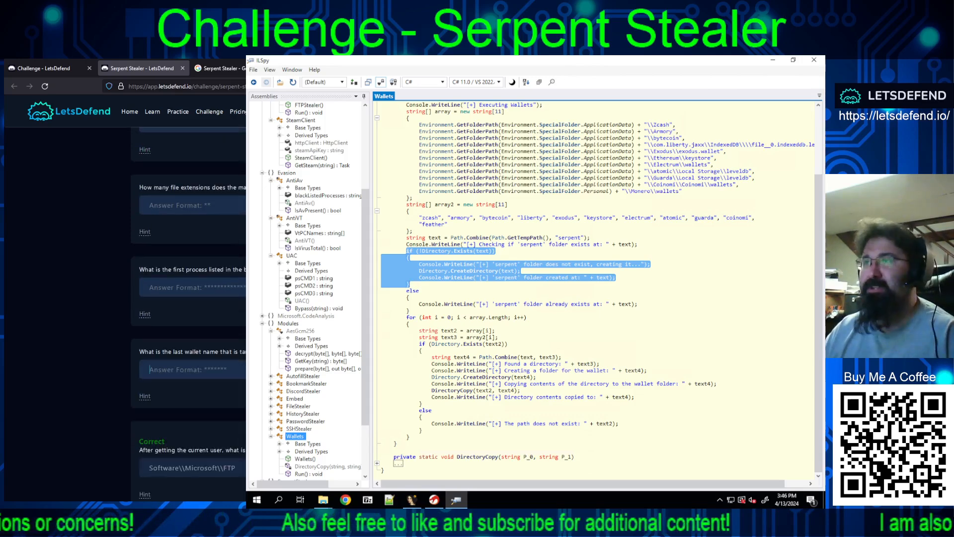
type("m")
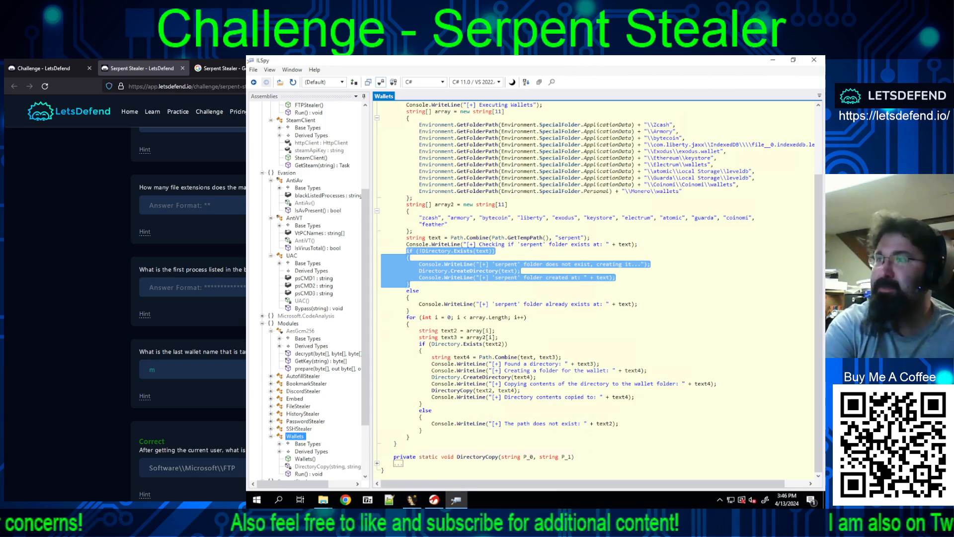
type("onero")
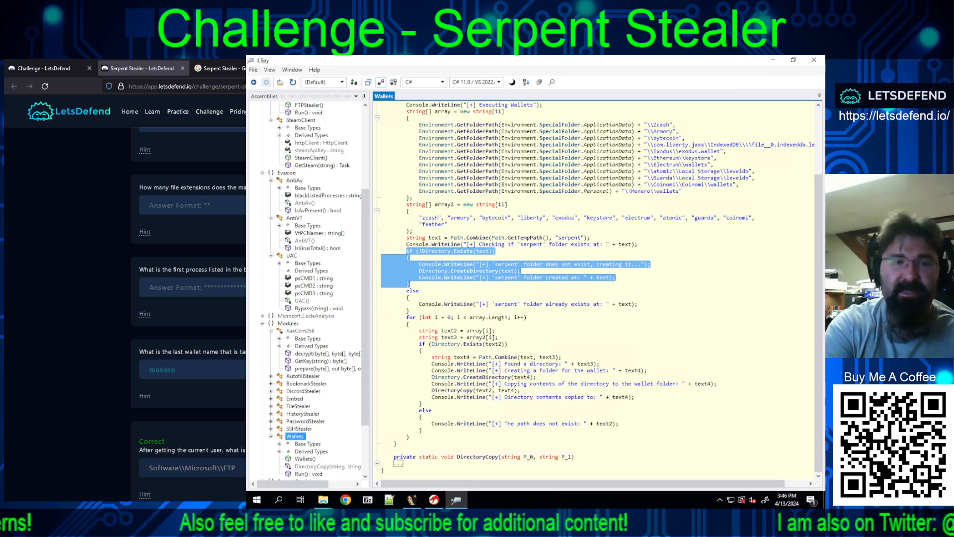
key("Return")
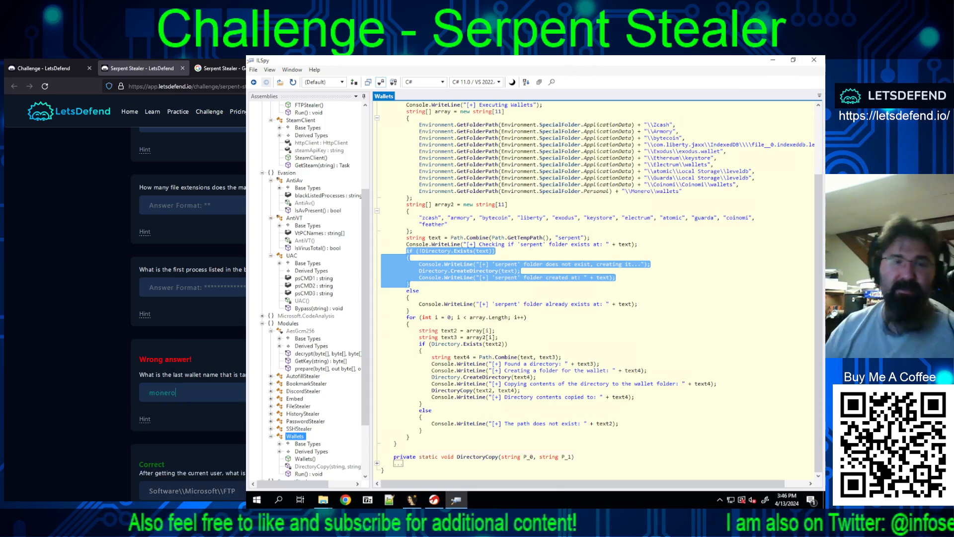
Step: Reveal the hint for the last wallet question and examine the Wallets(), DirectoryCopy and Run() methods of the Wallets class in ILSpy
left_click(144, 419)
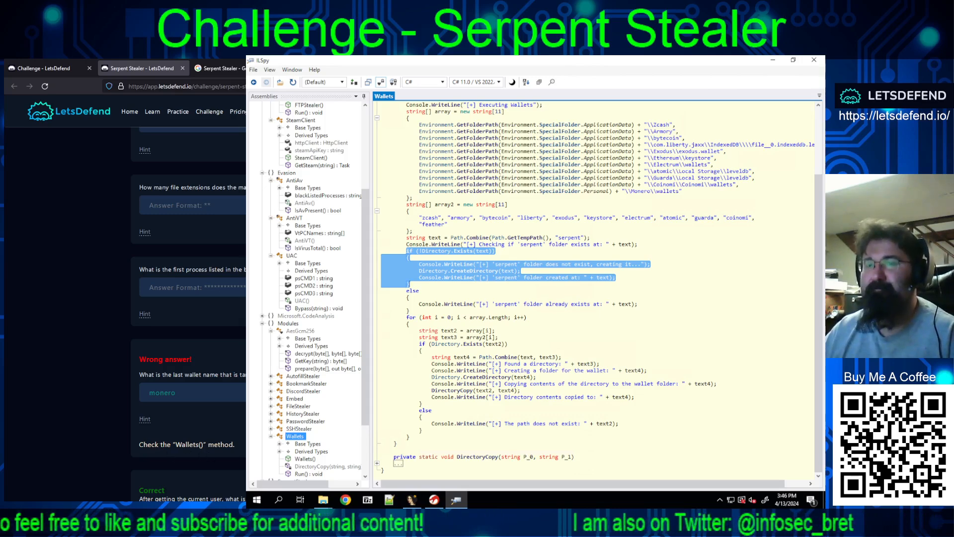
left_click(299, 459)
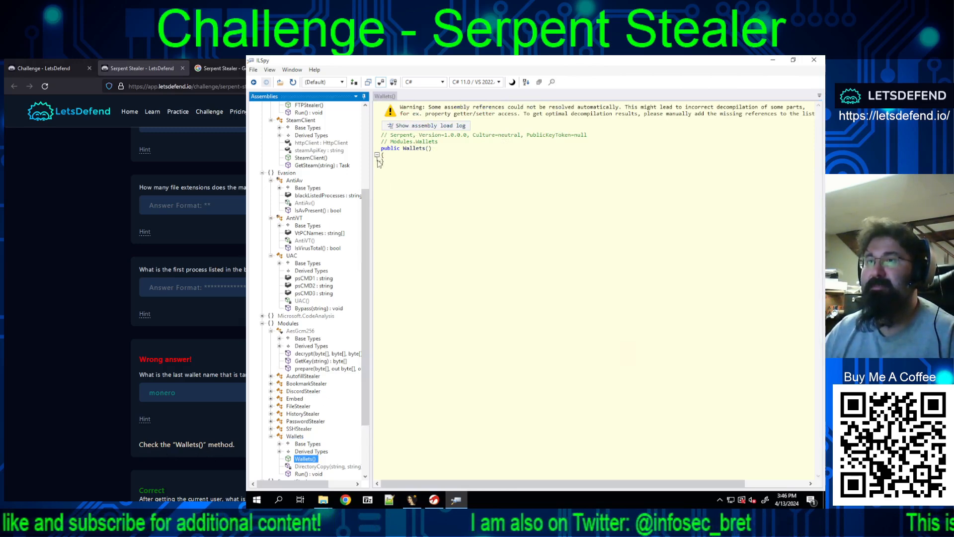
scroll(331, 318, "down", 1)
left_click(293, 414)
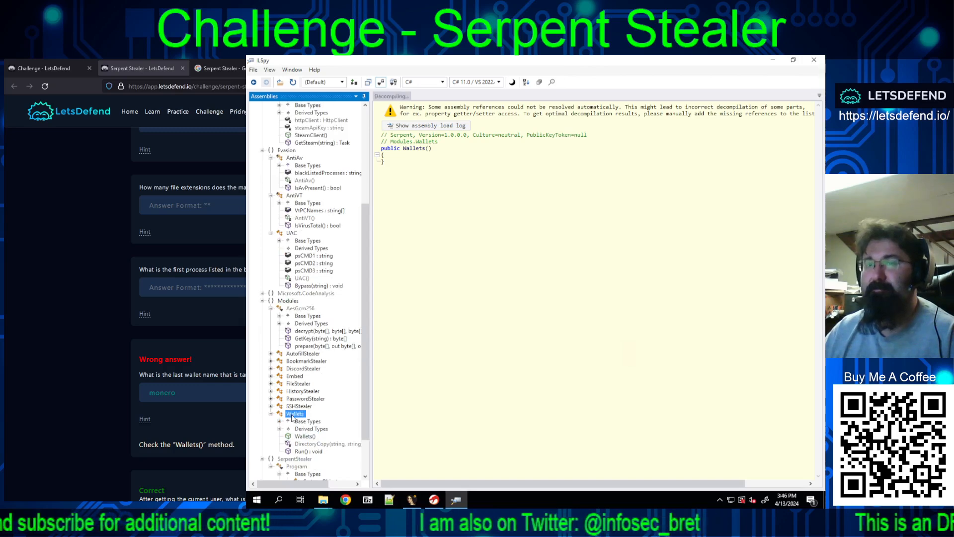
left_click(302, 451)
left_click(302, 444)
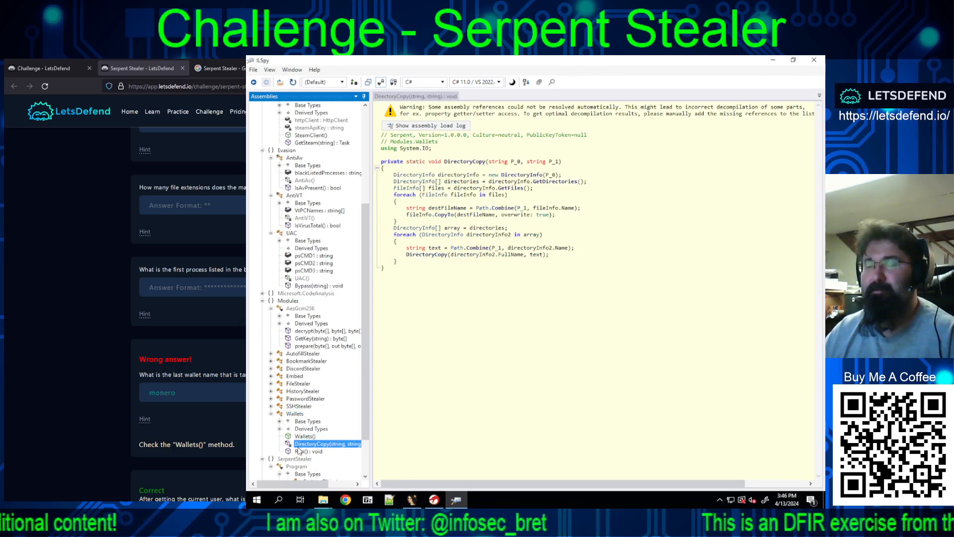
left_click(302, 452)
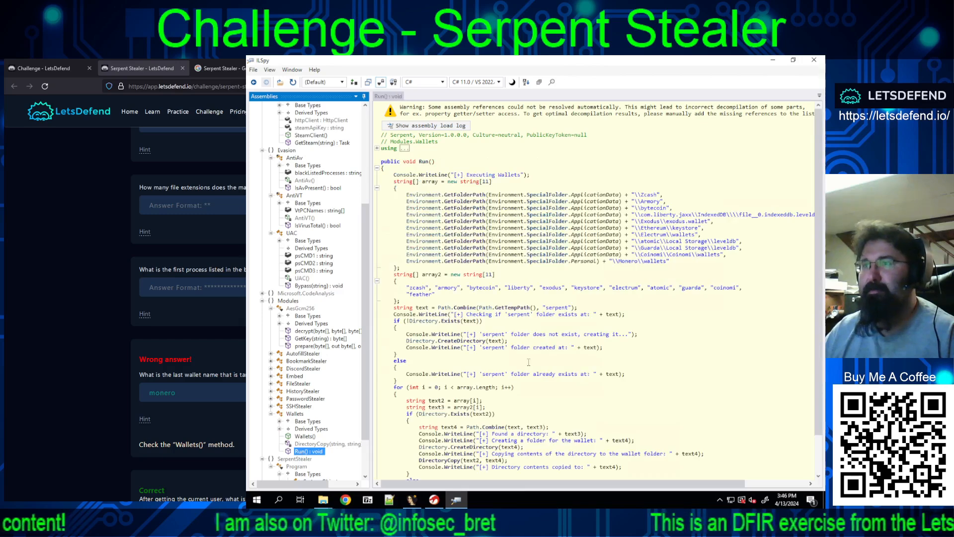
scroll(531, 345, "down", 2)
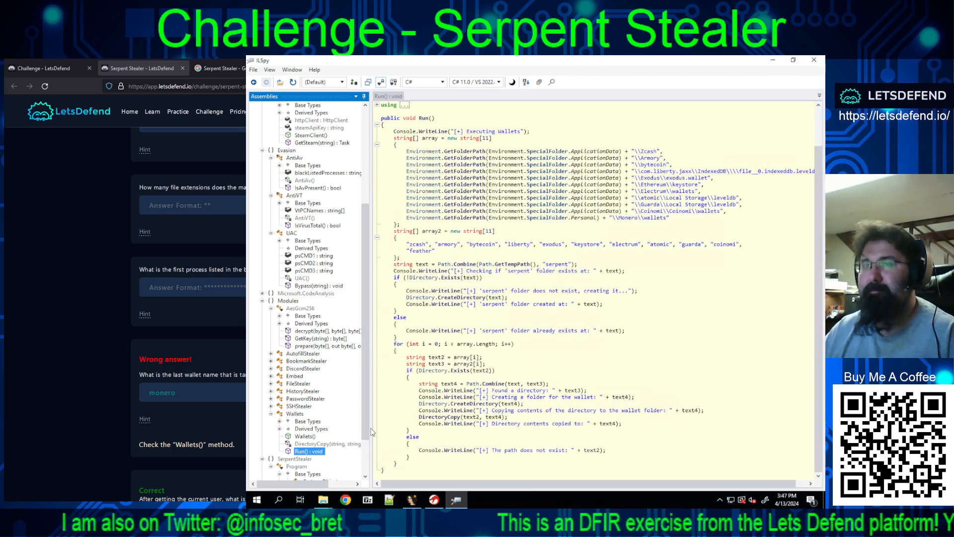
left_click(303, 437)
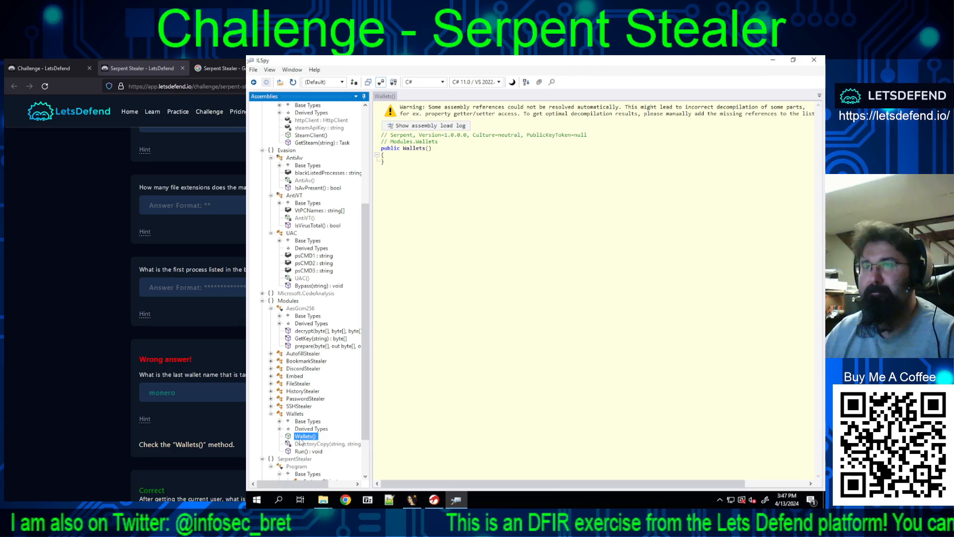
left_click(316, 444)
left_click(309, 451)
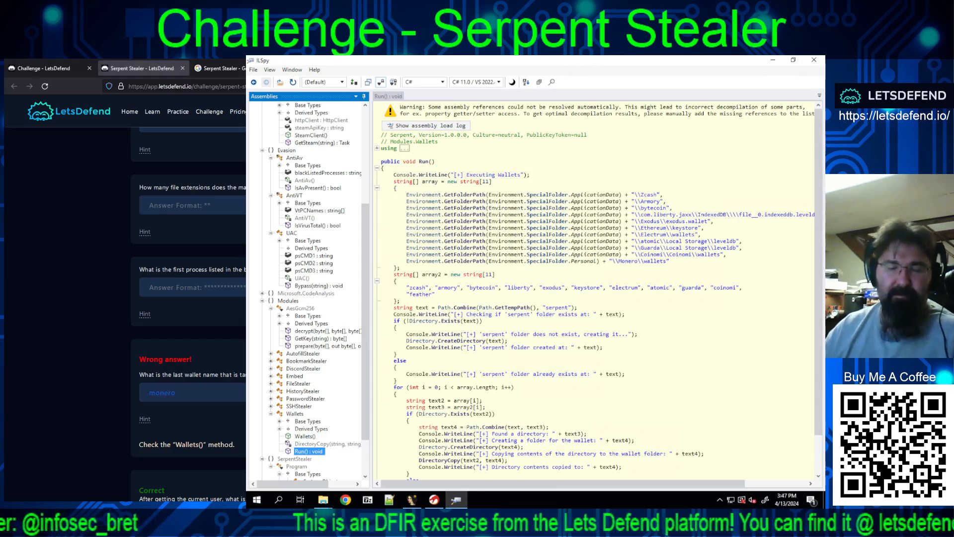
Step: Replace the answer to the last wallet name question with "feather" and submit it
key("ctrl+a")
key("BackSpace")
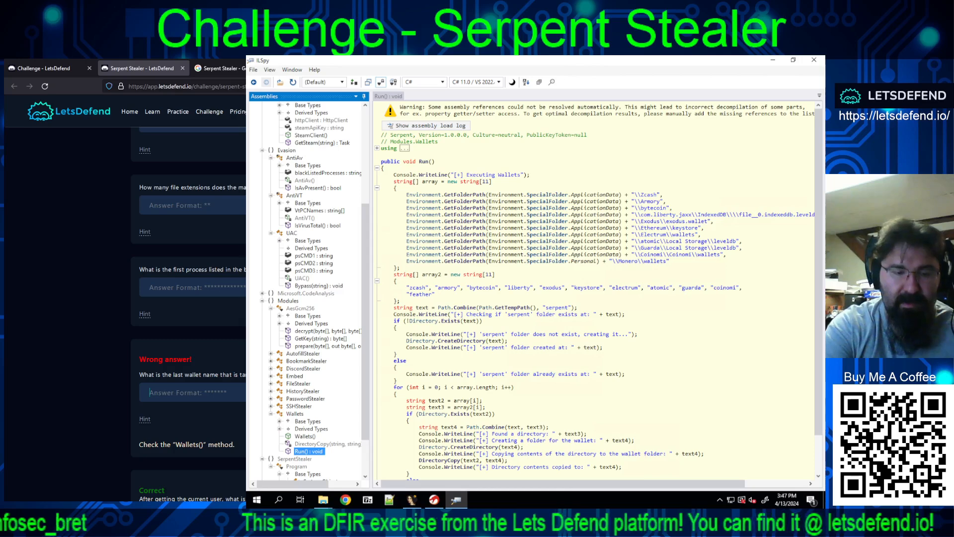
type("feather")
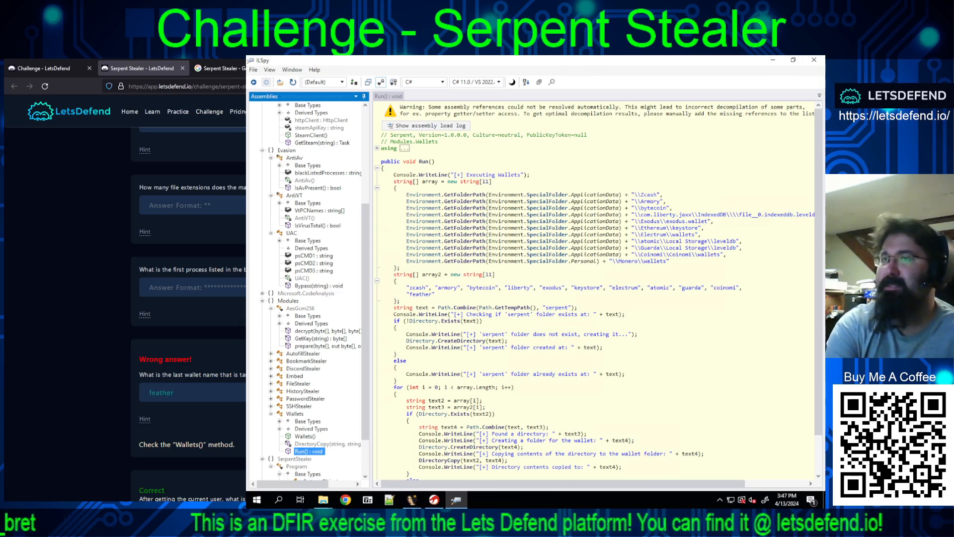
key("Return")
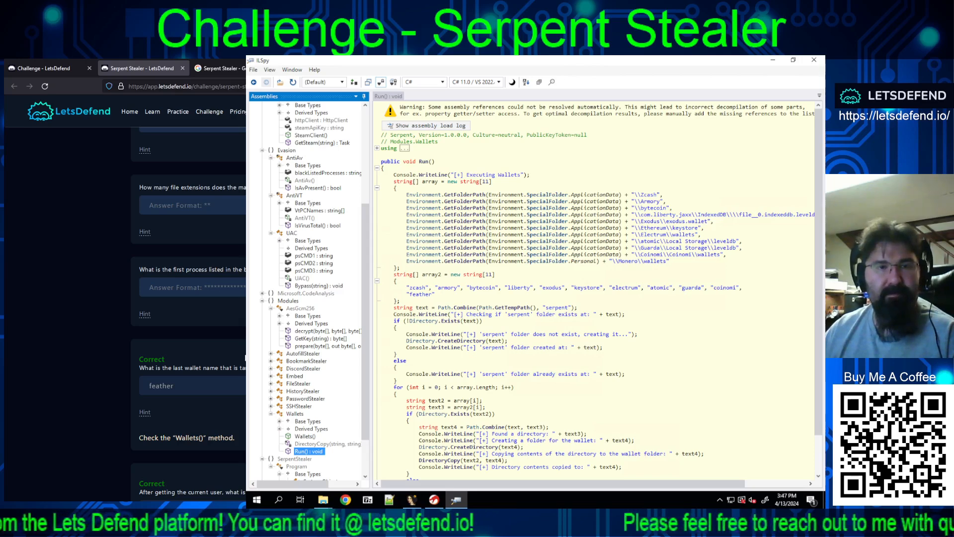
Step: Reveal the hint for the first blacklisted process question and copy ProcessHacker.exe from the blackListedProcesses array of AntiAv
left_click(145, 314)
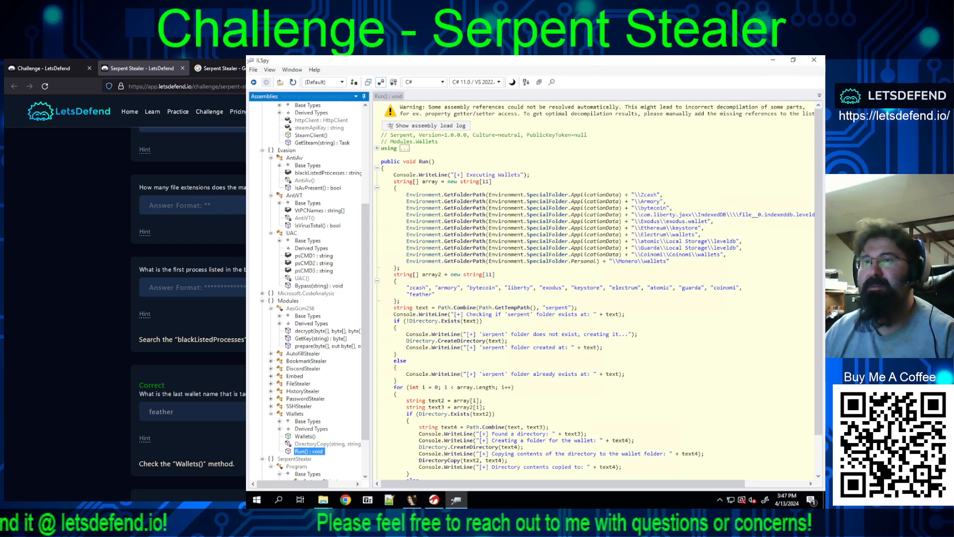
left_click(323, 172)
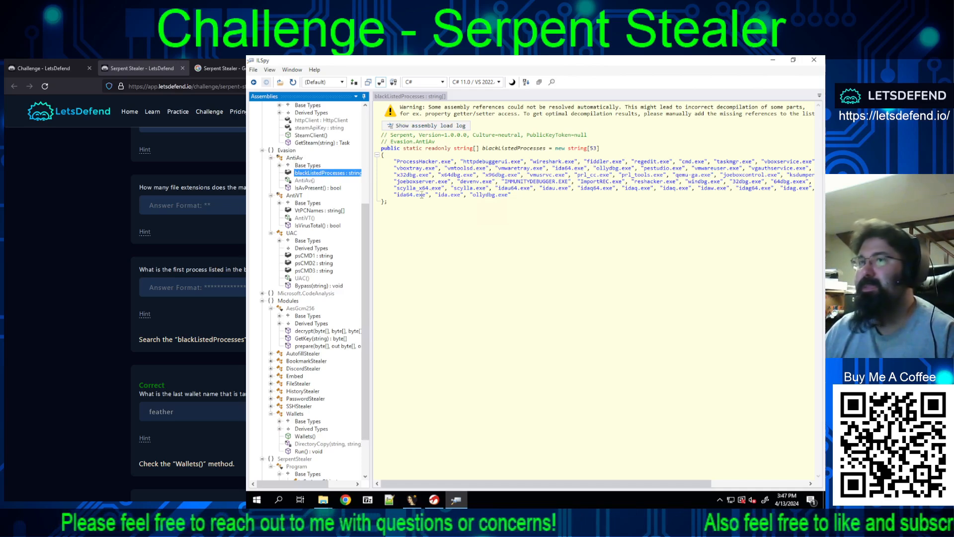
left_click_drag(454, 162, 397, 162)
key("ctrl+c")
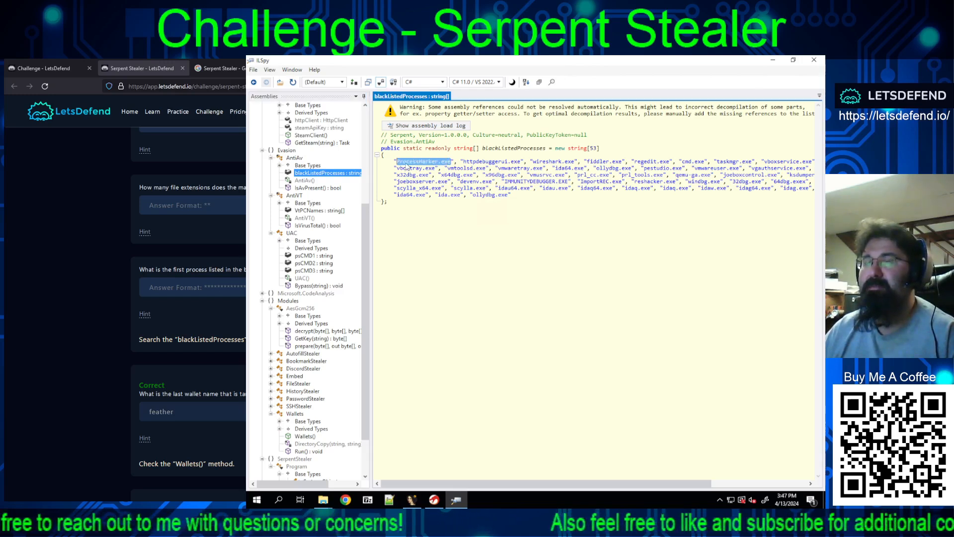
right_click(410, 164)
left_click(428, 169)
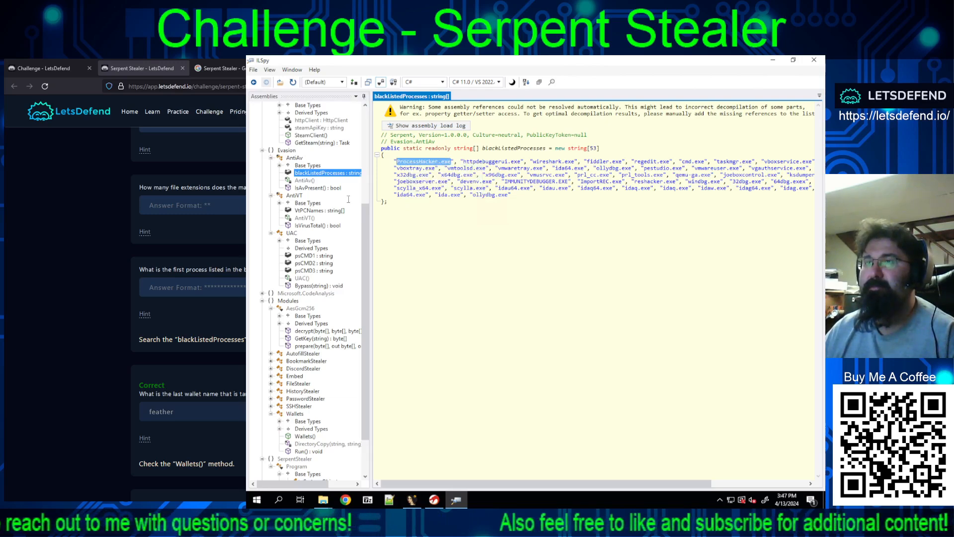
Step: Submit the copied ProcessHacker.exe as the answer to the question about the first listed process
left_click(193, 287)
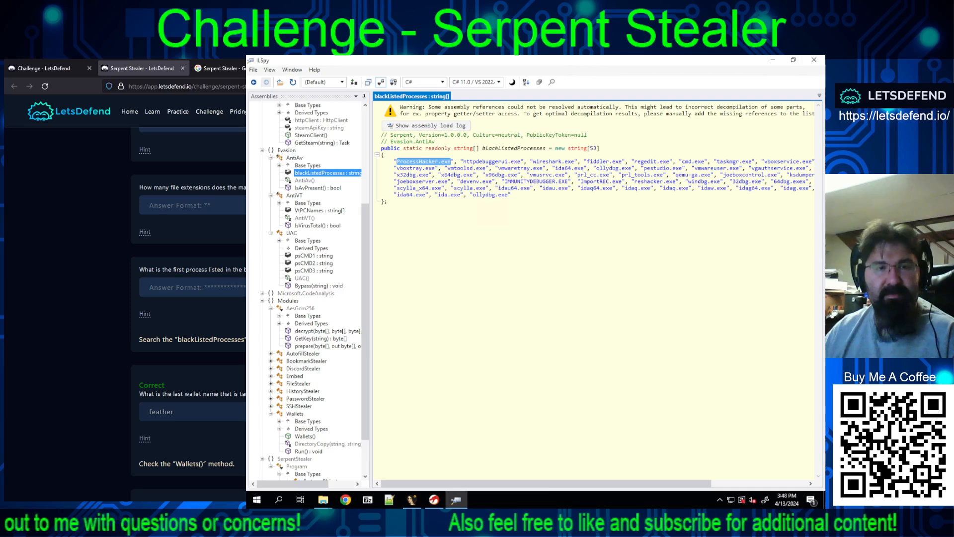
key("ctrl+v")
key("Return")
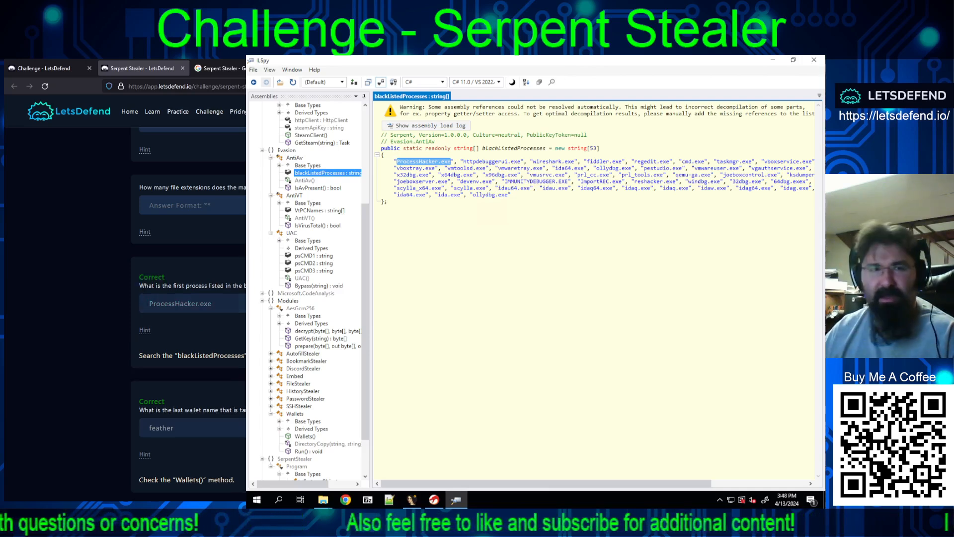
Step: Reveal the hint for the targeted file extensions question and examine the Folders and SupportedExtensions arrays of the FileStealer class in ILSpy
scroll(189, 299, "up", 2)
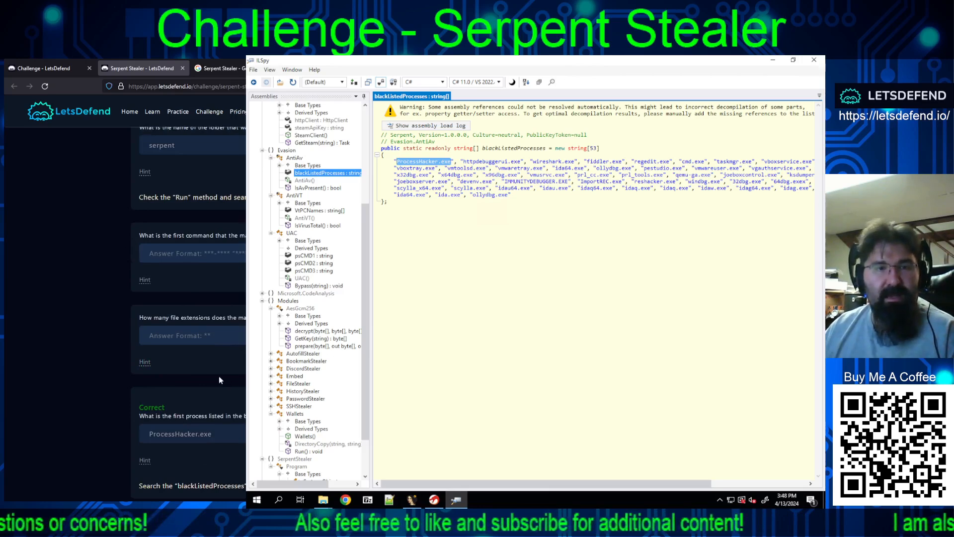
left_click(148, 363)
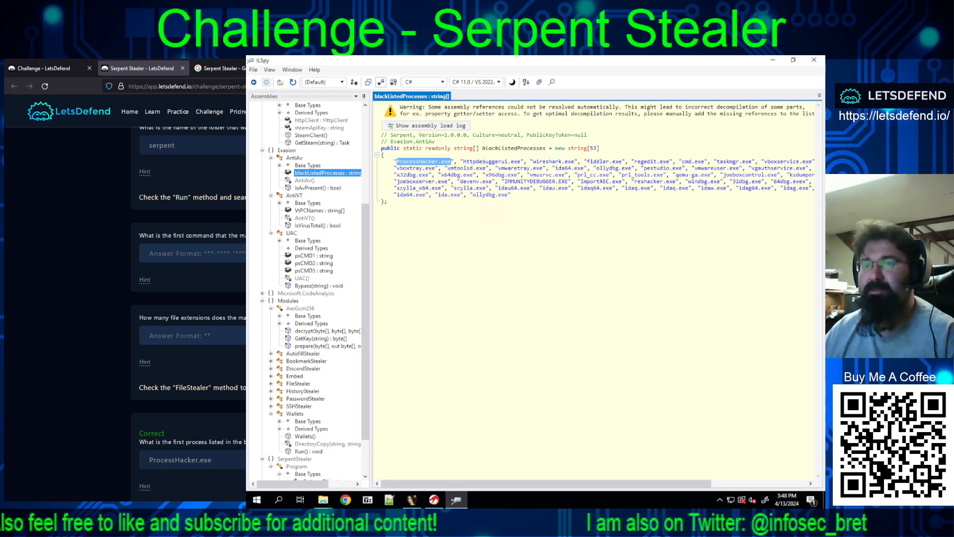
double_click(285, 386)
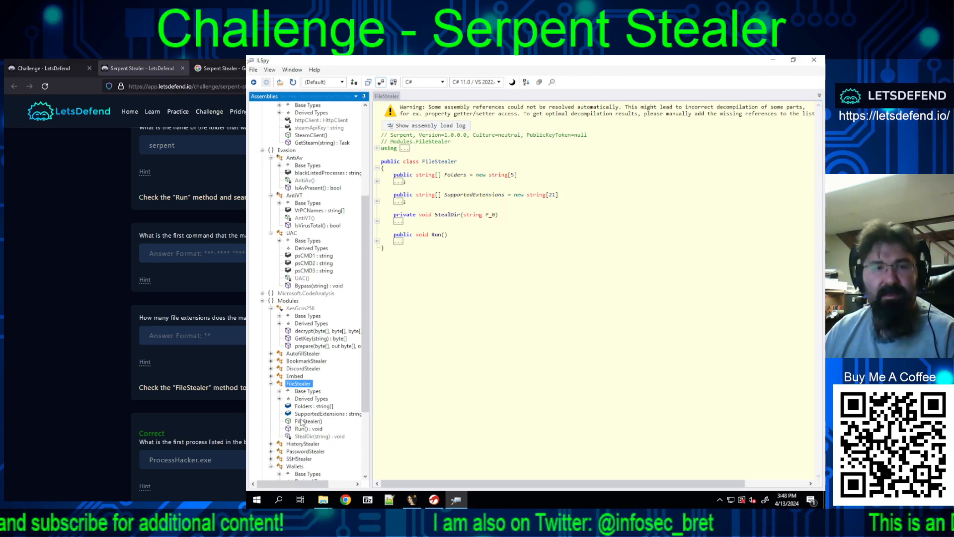
left_click(305, 406)
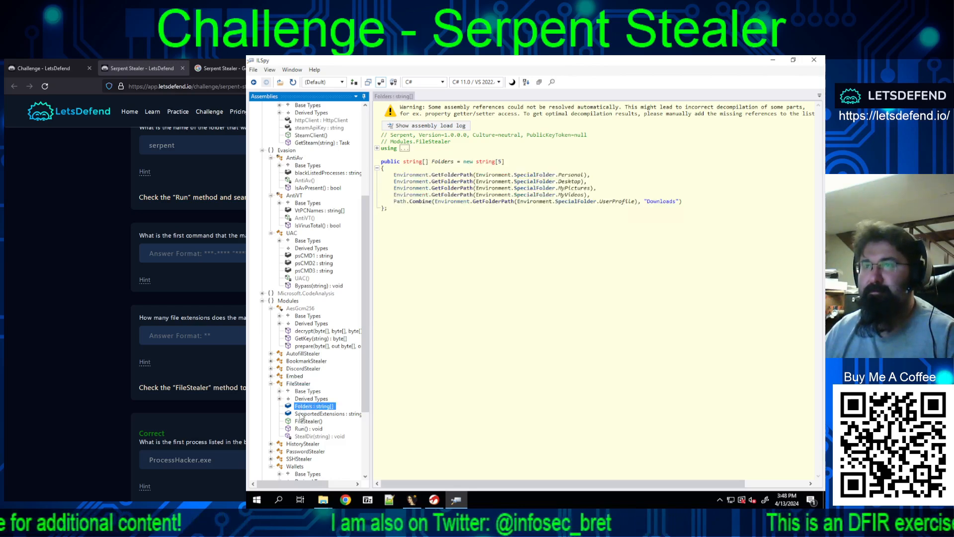
left_click(316, 414)
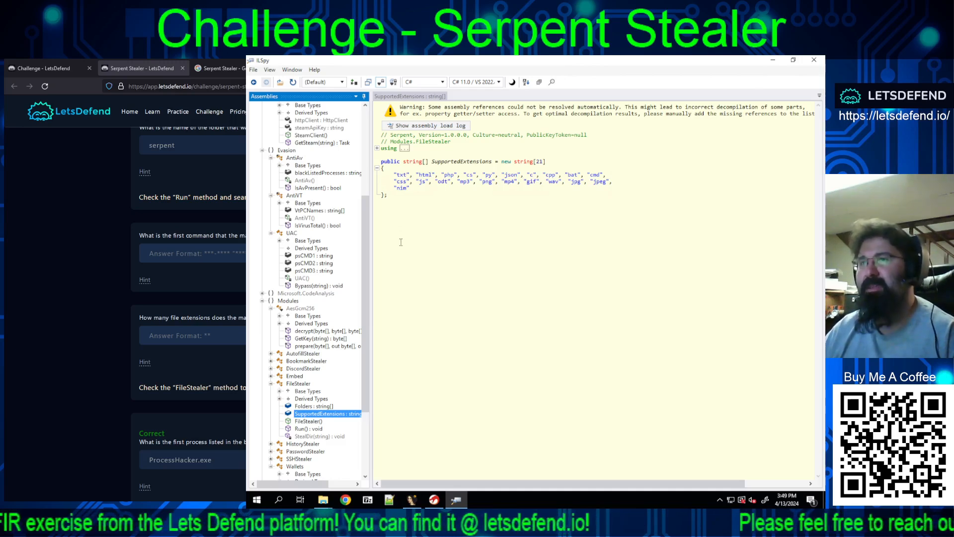
Step: Submit 21 as the answer to the question about how many file extensions the malware targets
left_click(180, 335)
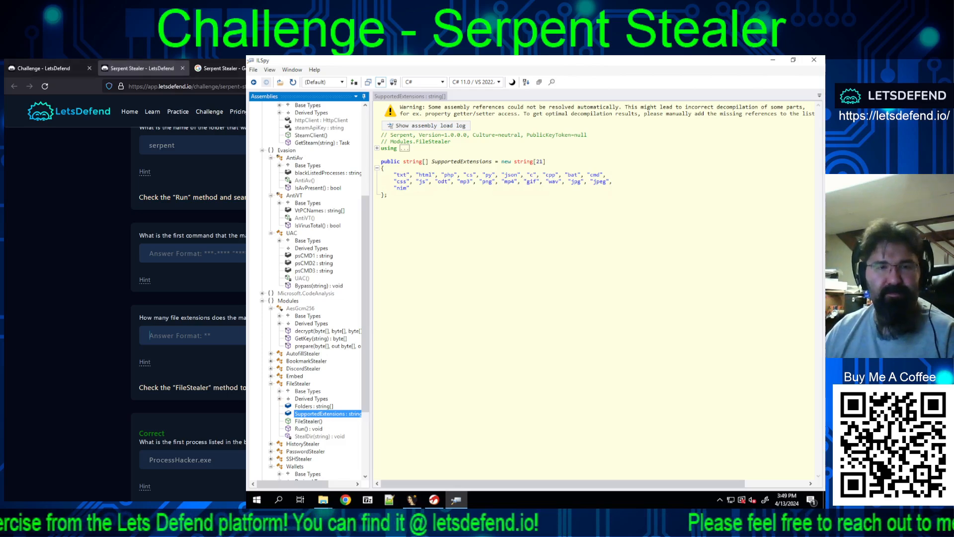
type("21")
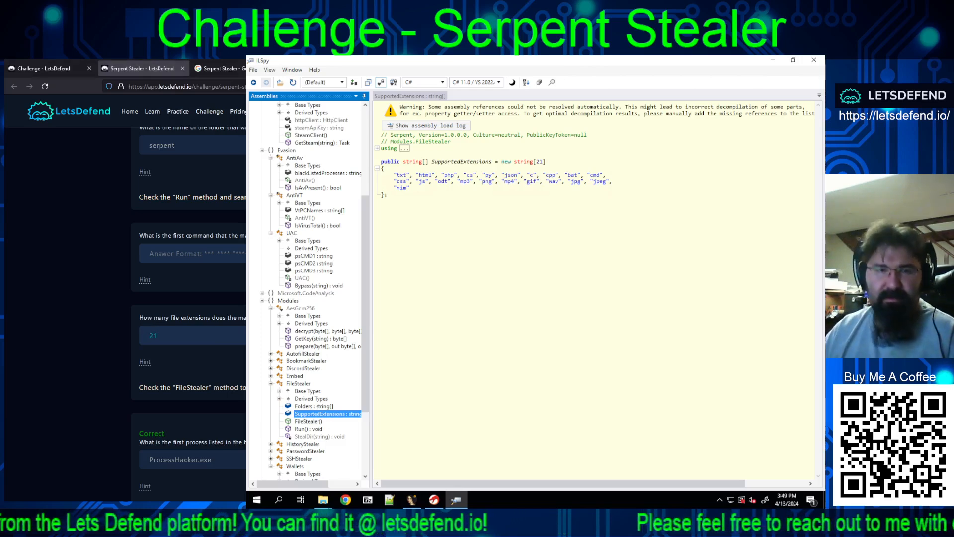
key("Return")
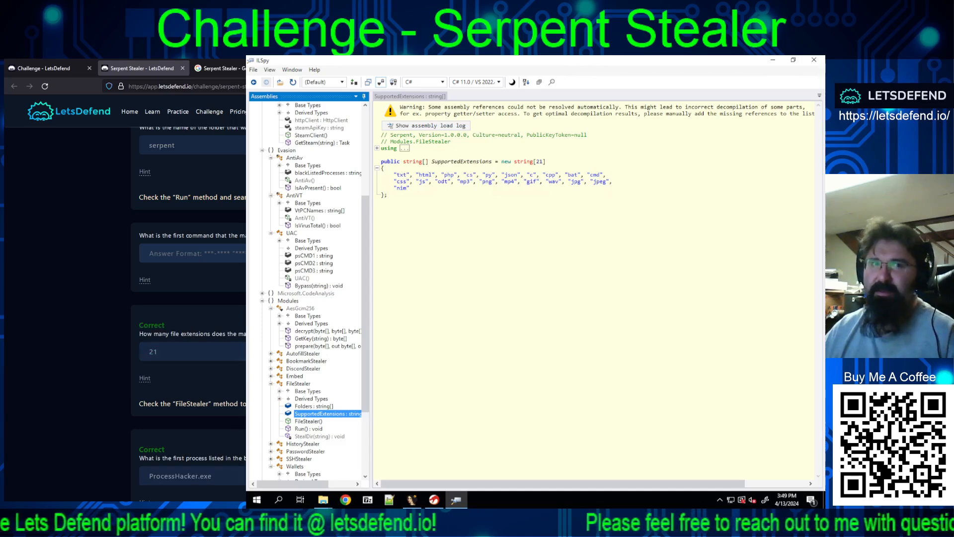
Step: Reveal the hint for the first UAC bypass command question and view the UAC class in the Evasion namespace in ILSpy
scroll(189, 298, "up", 2)
scroll(189, 298, "down", 6)
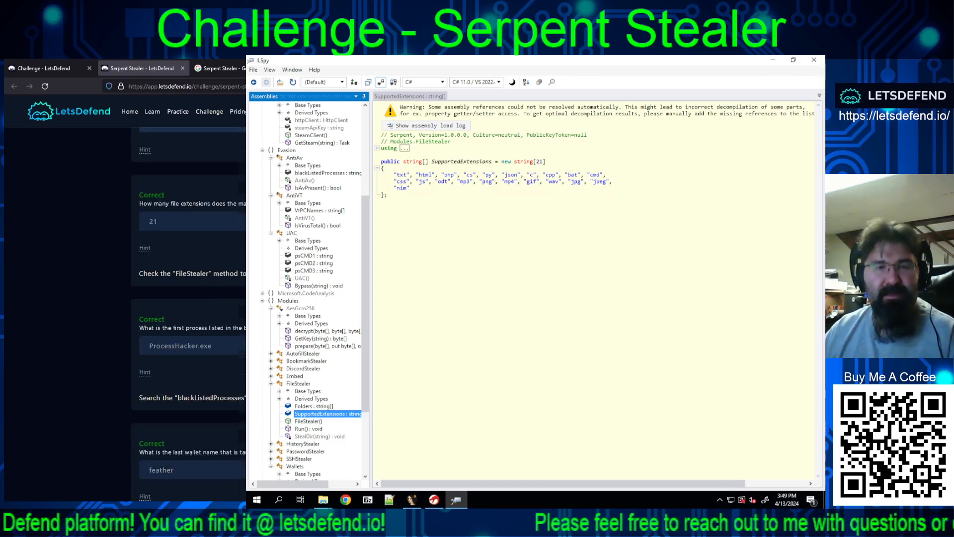
scroll(232, 387, "up", 5)
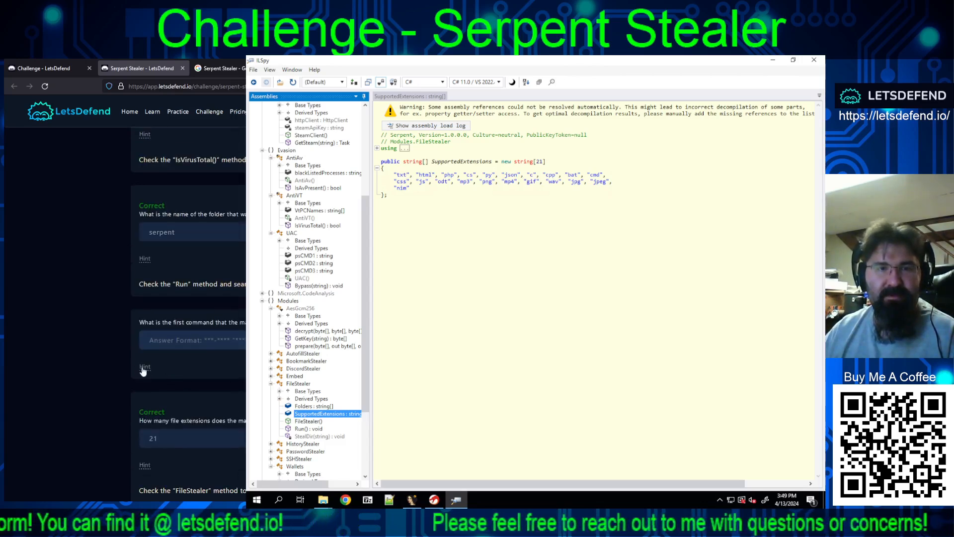
left_click(144, 368)
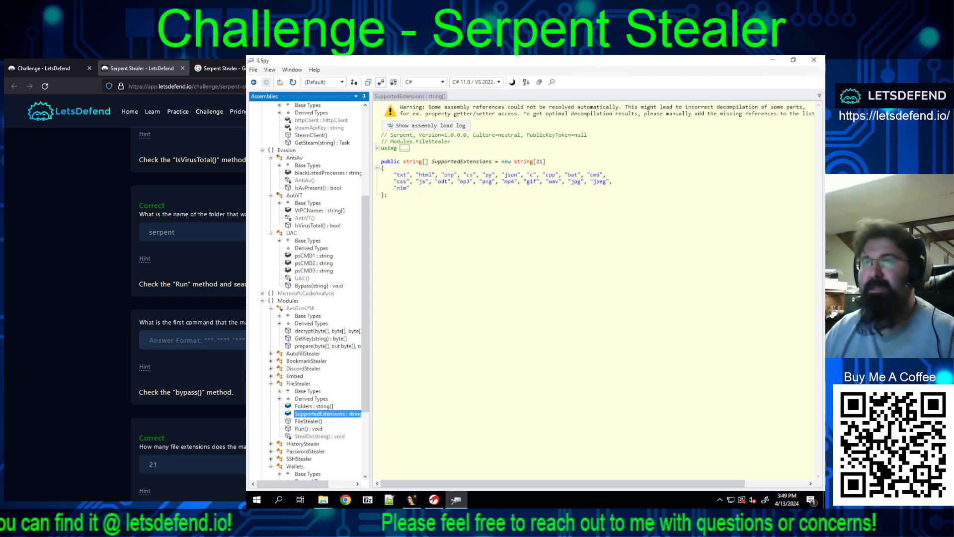
left_click(287, 150)
scroll(293, 167, "up", 5)
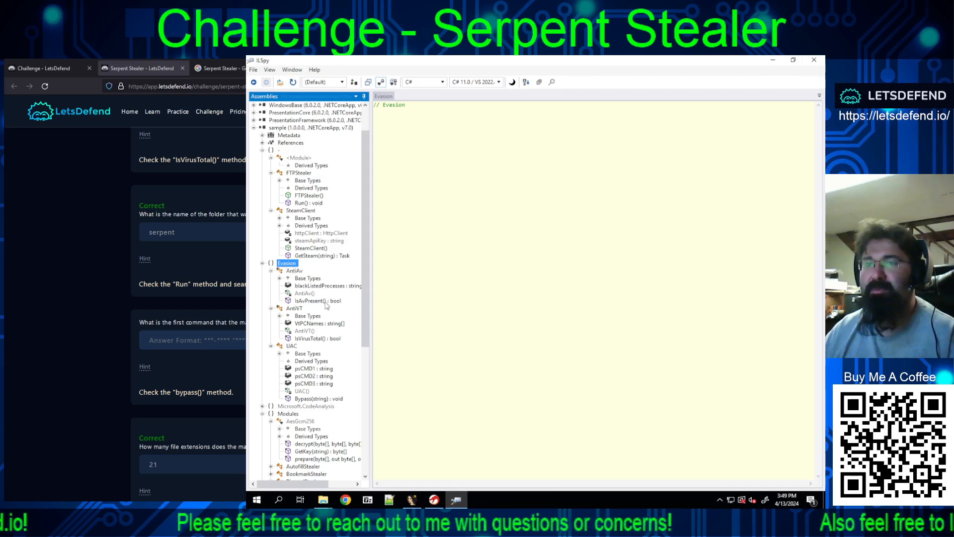
left_click(295, 347)
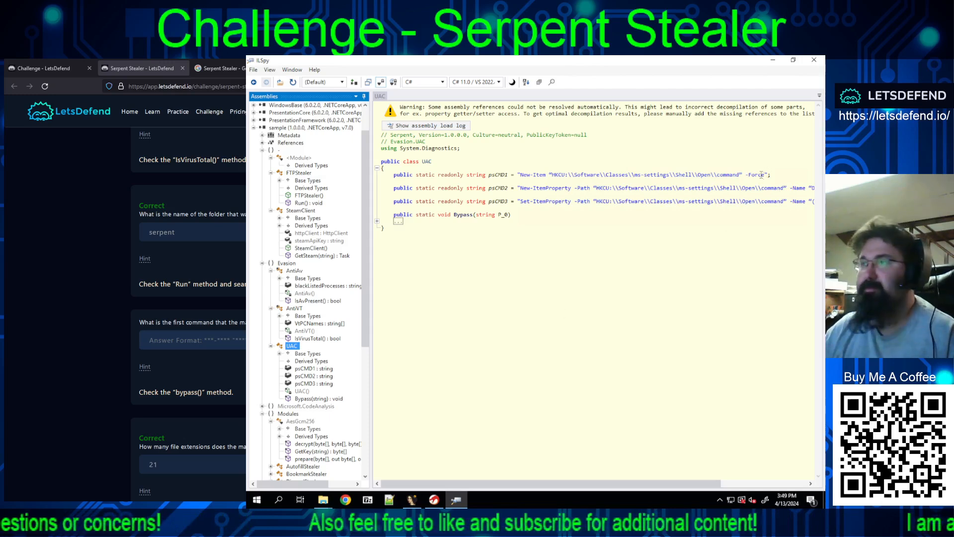
Step: Copy the psCMD1 command New-Item "HKCU:\\Software\\Classes\\ms-settings\\Shell\\Open\\command" -Force, without its enclosing quotes, from the UAC class
left_click_drag(763, 175, 661, 182)
left_click(523, 174)
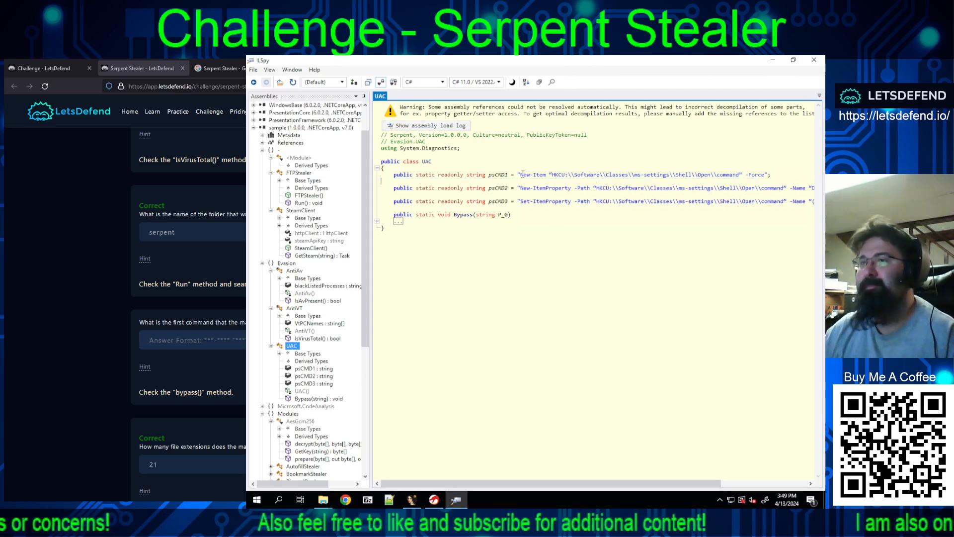
left_click_drag(521, 174, 678, 169)
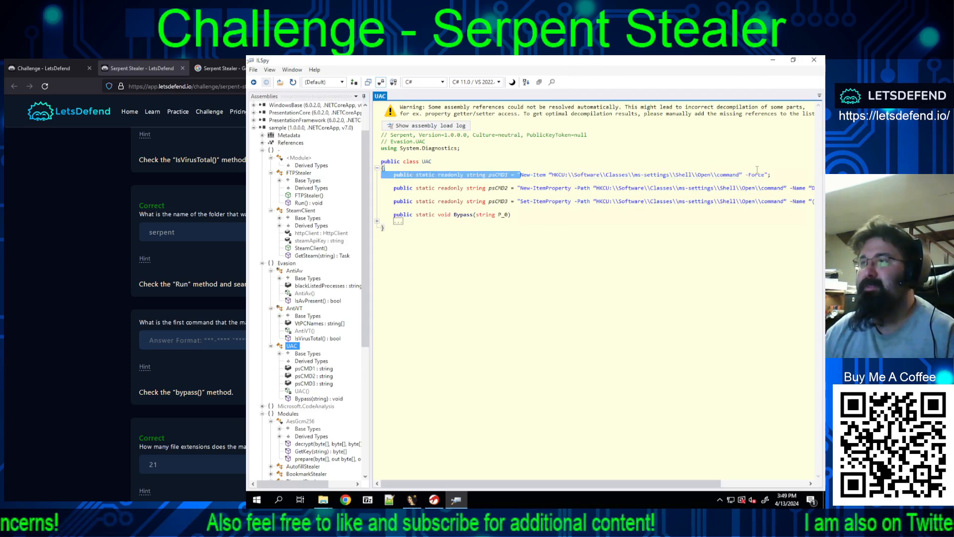
left_click_drag(757, 170, 768, 175)
key("ctrl+c")
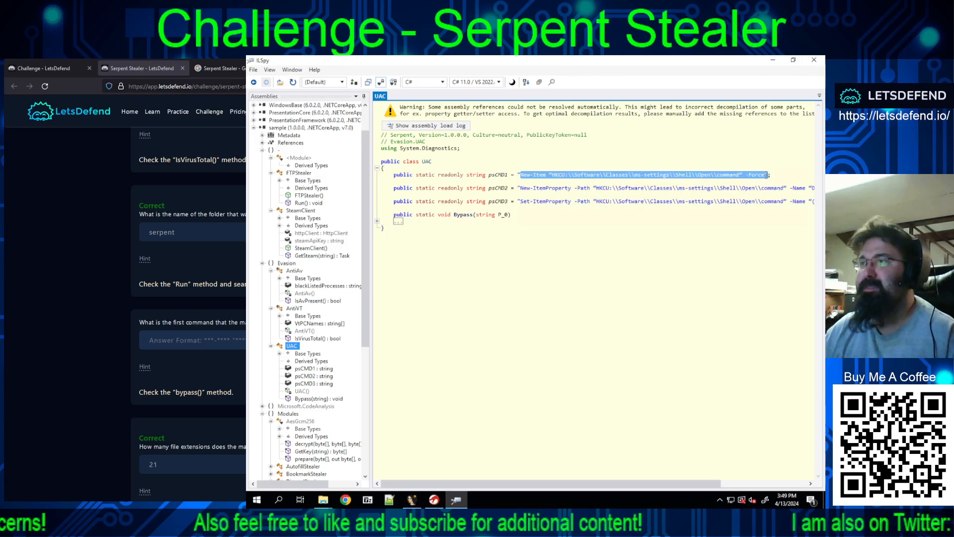
right_click(618, 180)
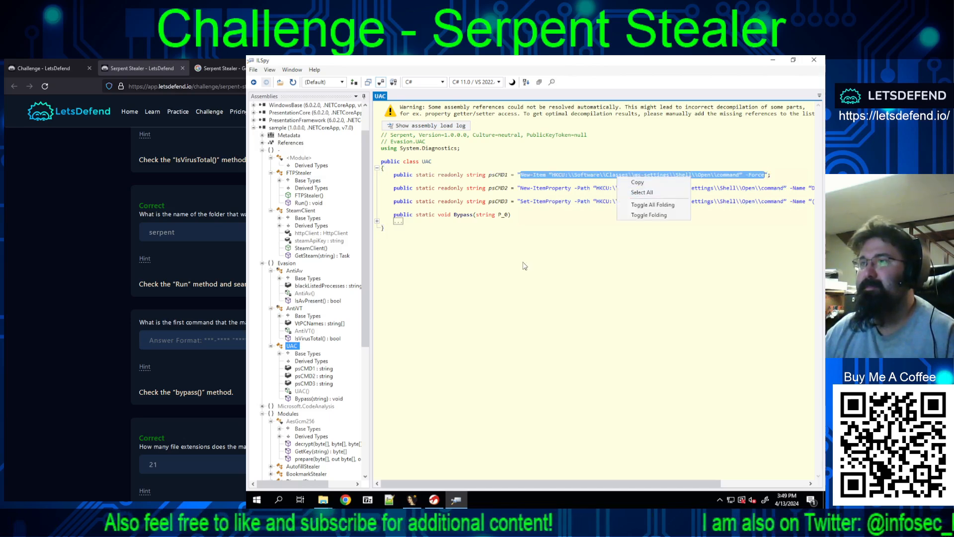
left_click(638, 182)
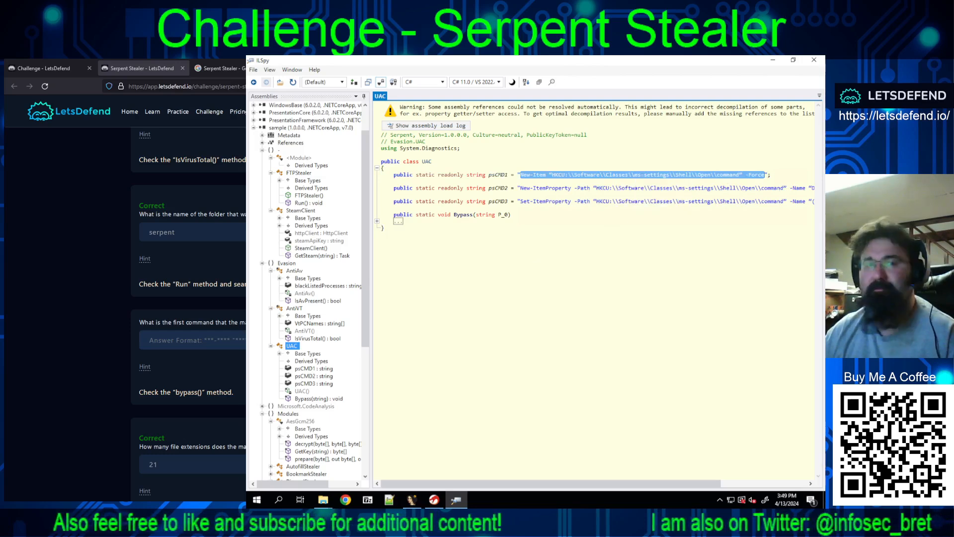
Step: Paste the copied New-Item command as the answer to the first UAC bypass command question and submit it
left_click(150, 340)
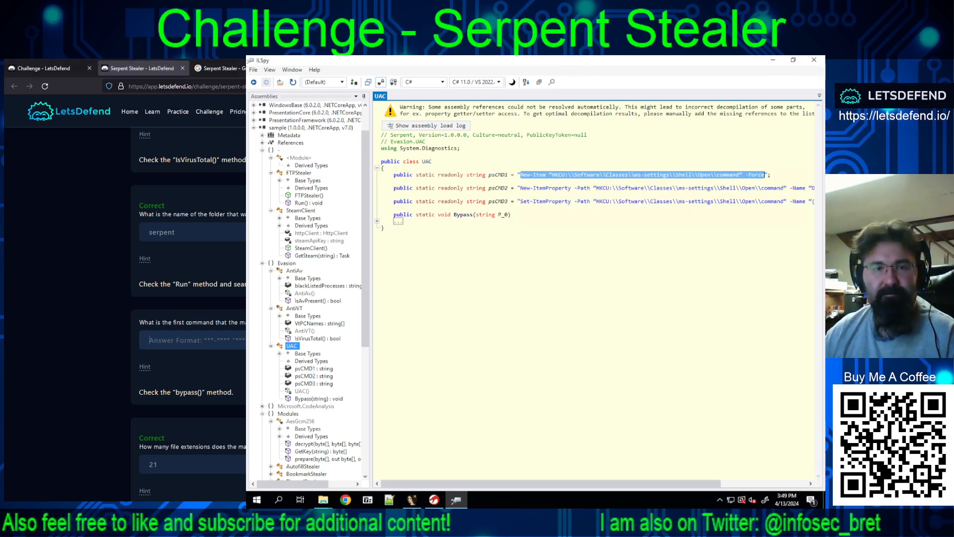
key("ctrl+v")
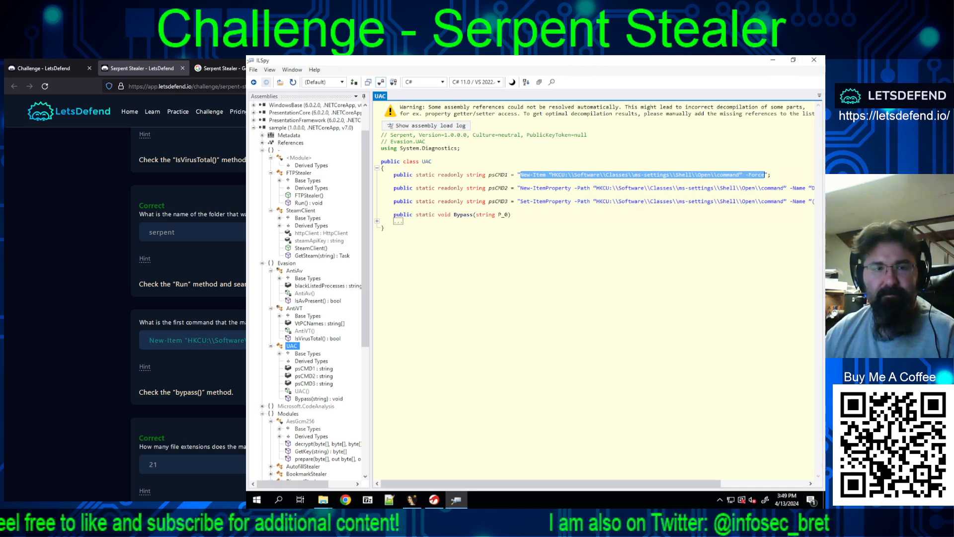
key("Return")
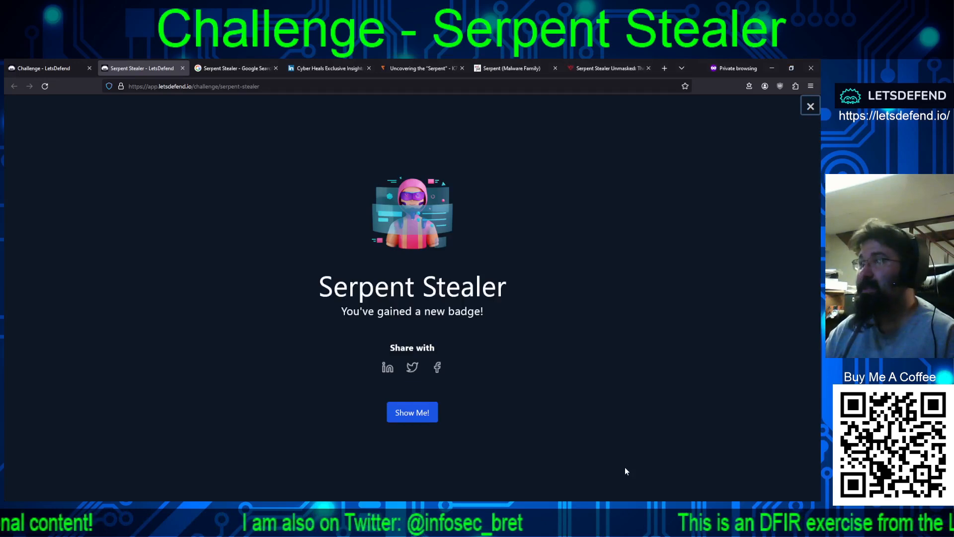
Step: View the Serpent Stealer badge details in a separate browser tab, then return to the challenge and dismiss the badge announcement
middle_click(416, 417)
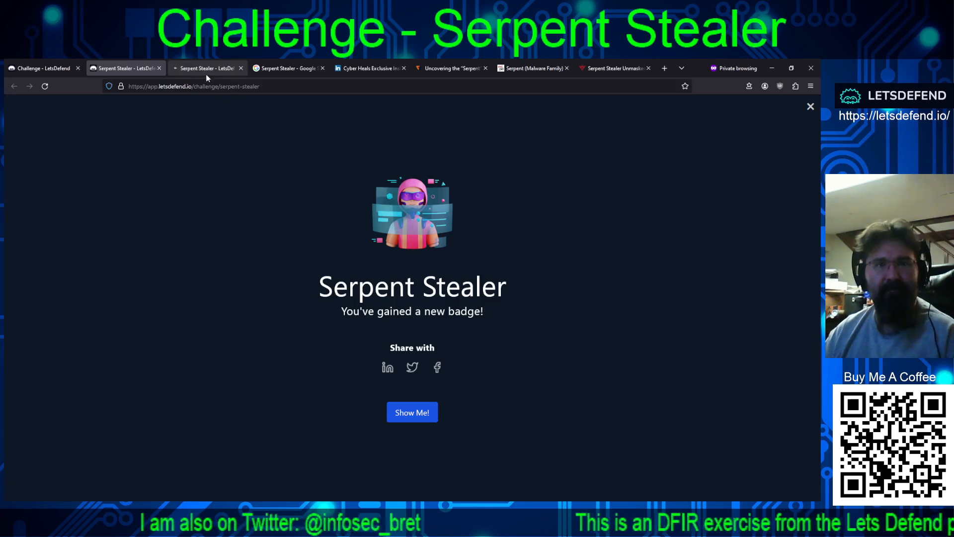
left_click(206, 69)
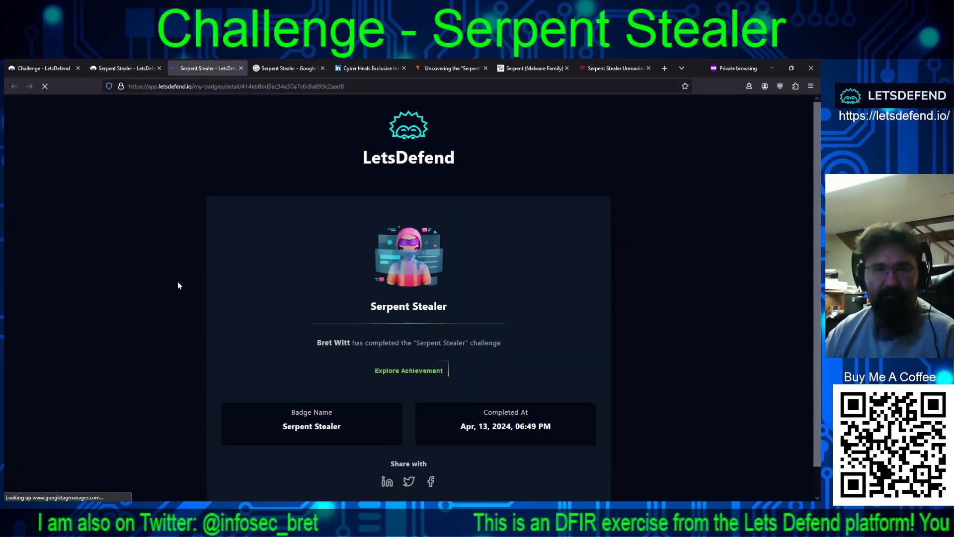
left_click(128, 68)
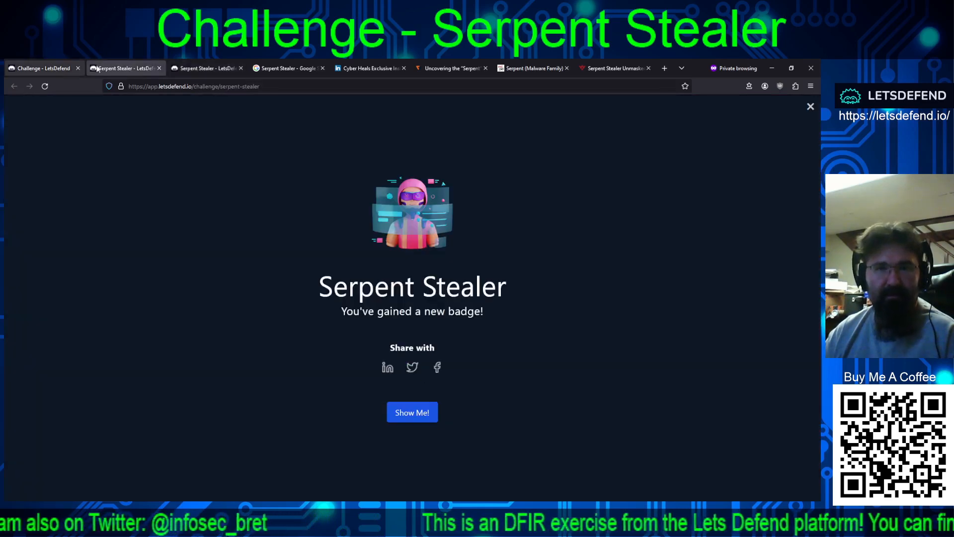
left_click(812, 107)
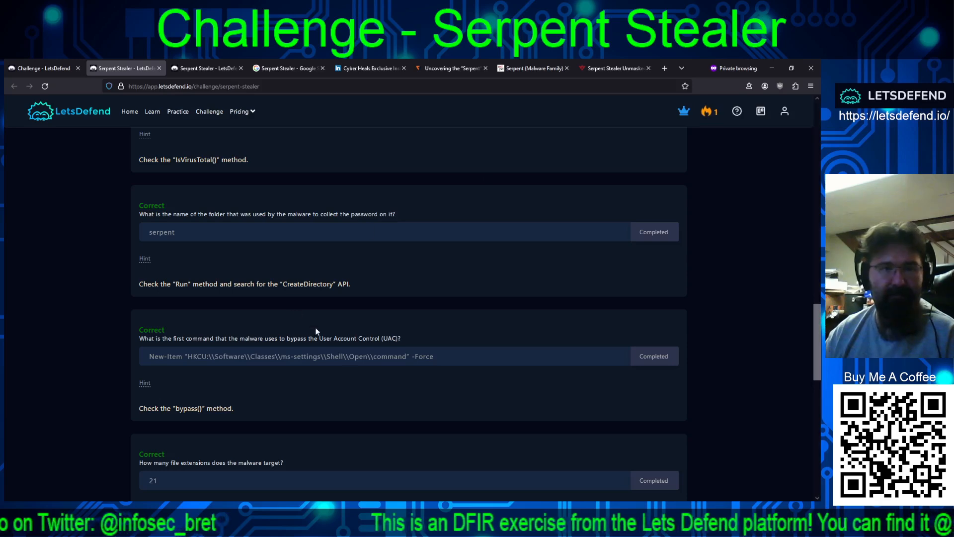
Step: Examine the Top 10 scoreboard of the Serpent Stealer challenge, including each entry's country and completion date
scroll(354, 322, "up", 8)
scroll(387, 247, "up", 6)
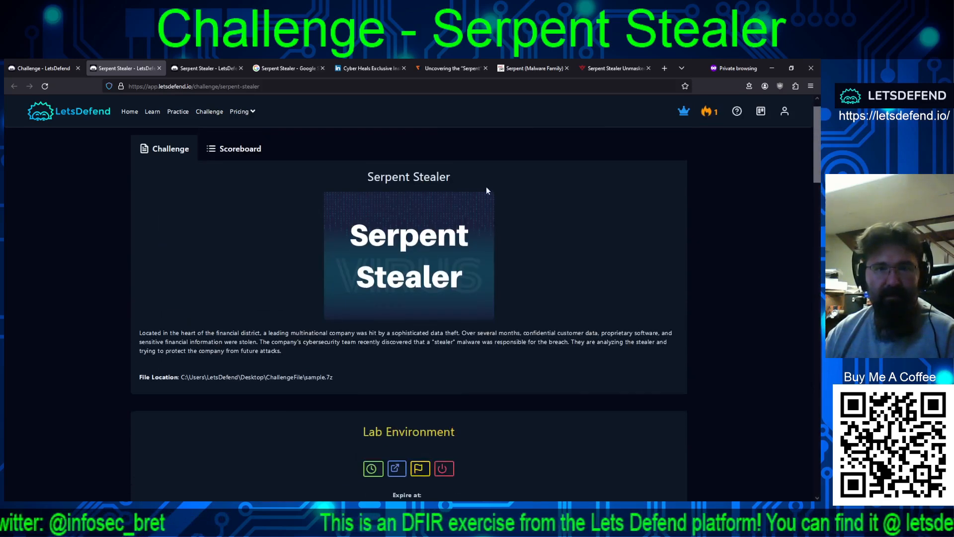
left_click(234, 148)
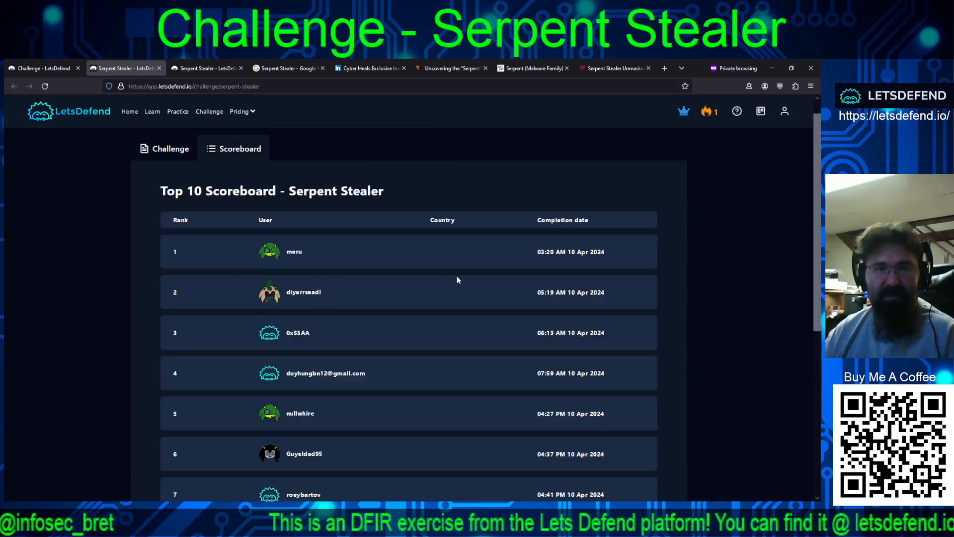
scroll(457, 277, "down", 4)
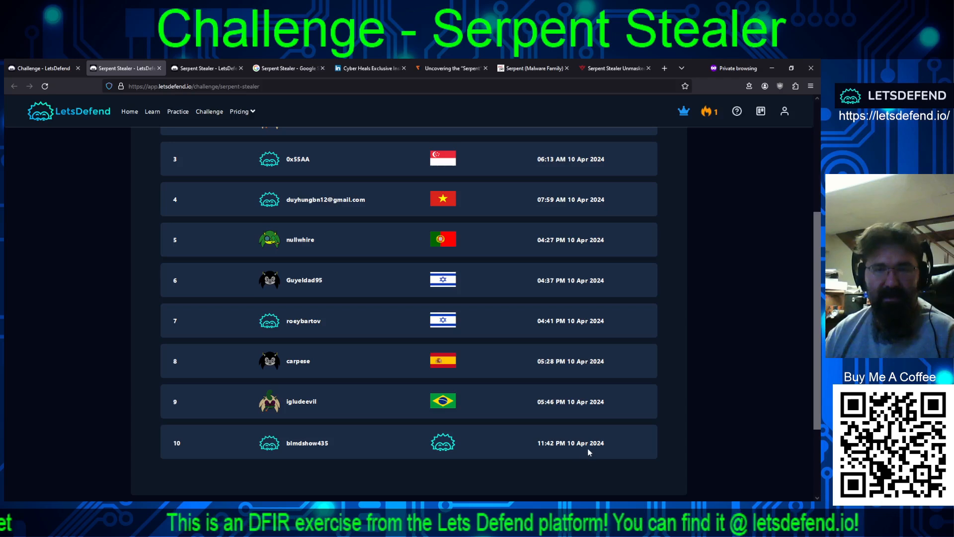
scroll(579, 444, "up", 1)
scroll(578, 444, "up", 2)
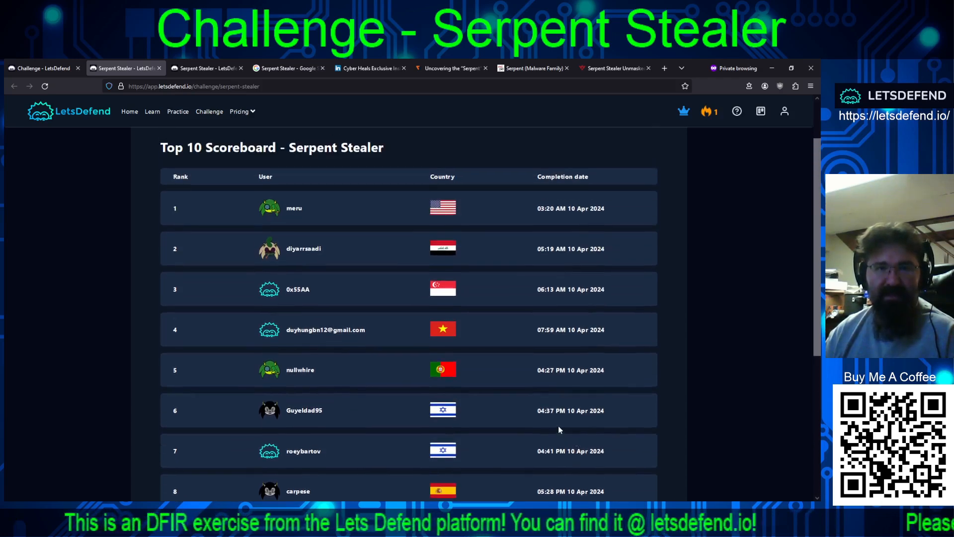
scroll(559, 428, "down", 2)
scroll(519, 428, "down", 2)
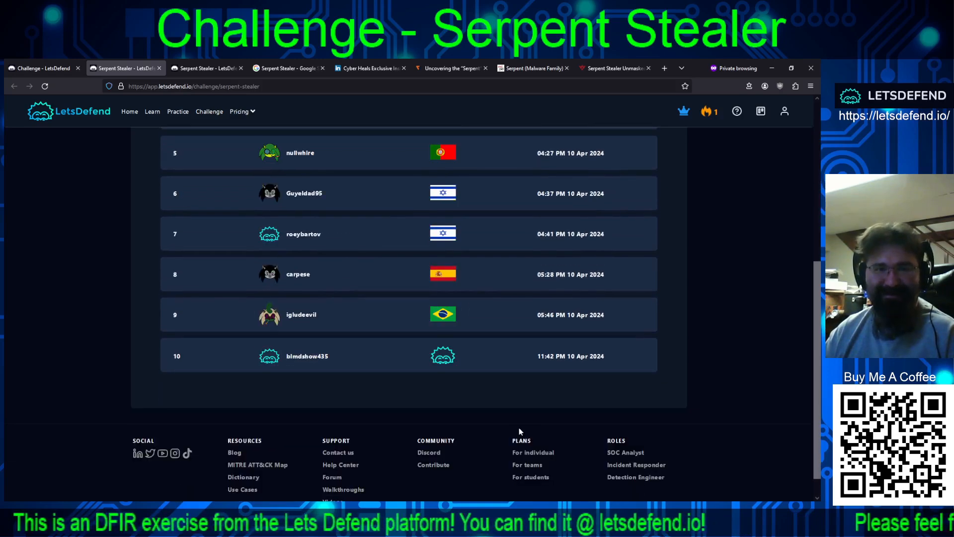
Step: Return from the scoreboard to the challenge questions, reload the page and review the submitted answers down to the FTP credentials question
scroll(519, 427, "up", 5)
left_click(171, 177)
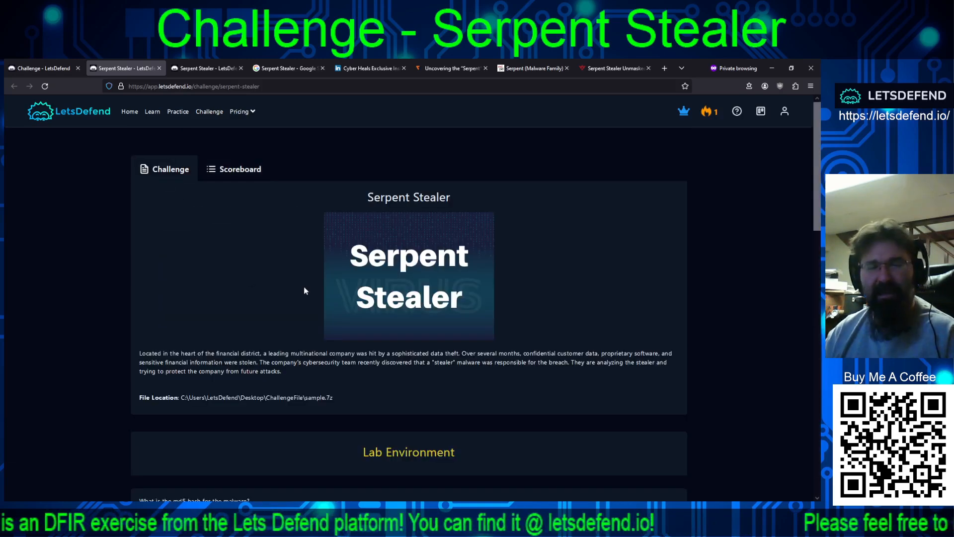
scroll(199, 323, "down", 3)
scroll(75, 383, "down", 4)
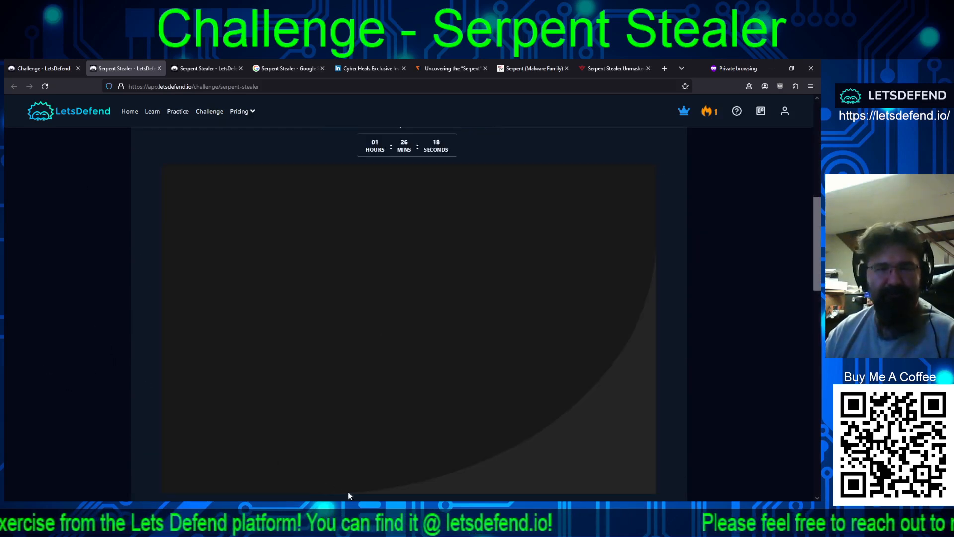
scroll(114, 333, "down", 6)
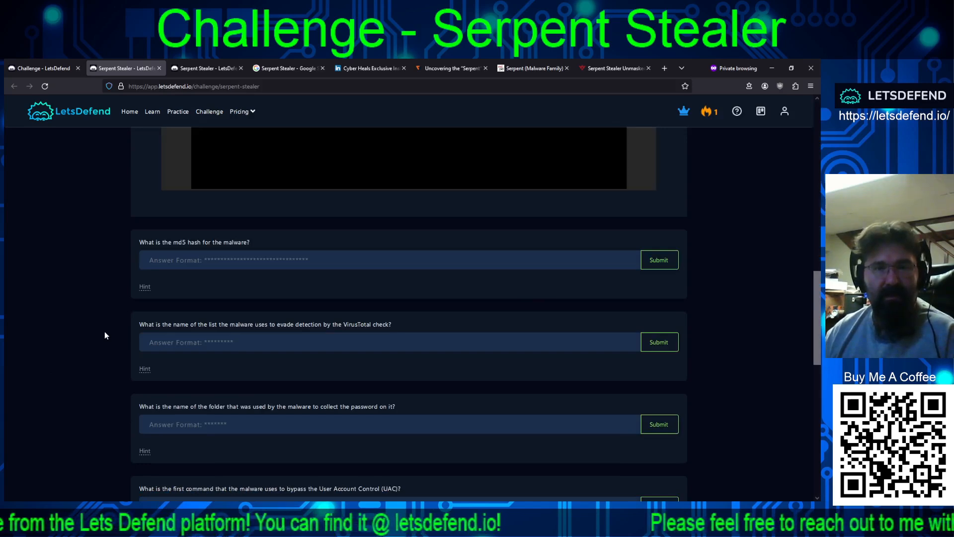
left_click(44, 85)
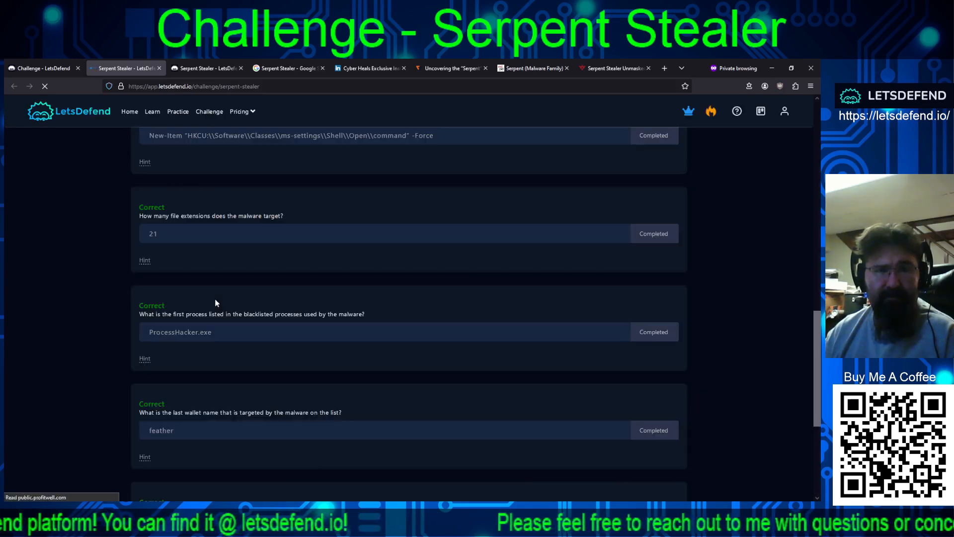
scroll(338, 336, "up", 3)
scroll(338, 336, "down", 7)
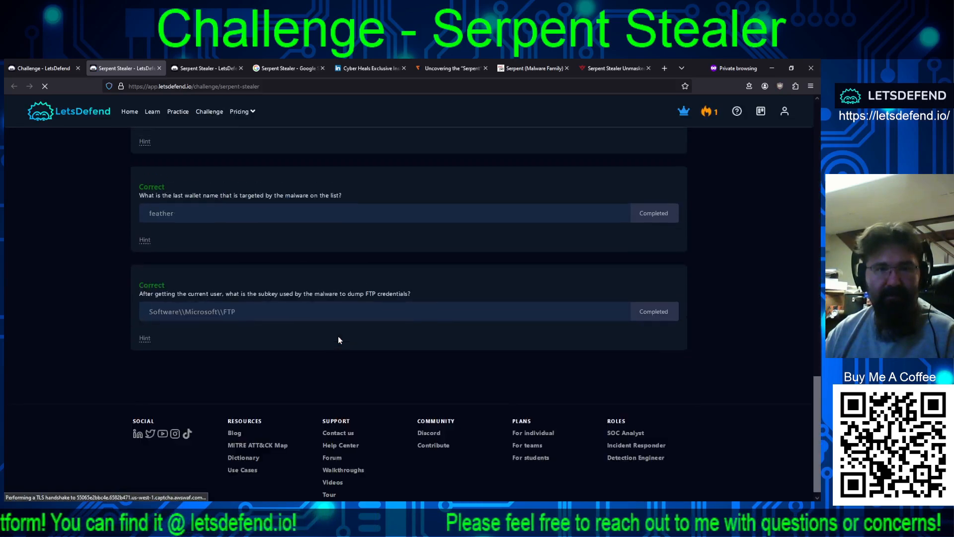
Step: Switch to the lab machine, minimise ILSpy and launch JetBrains dotPeek 2023.3.2 from the Tools folder
scroll(338, 337, "up", 15)
scroll(334, 342, "up", 1)
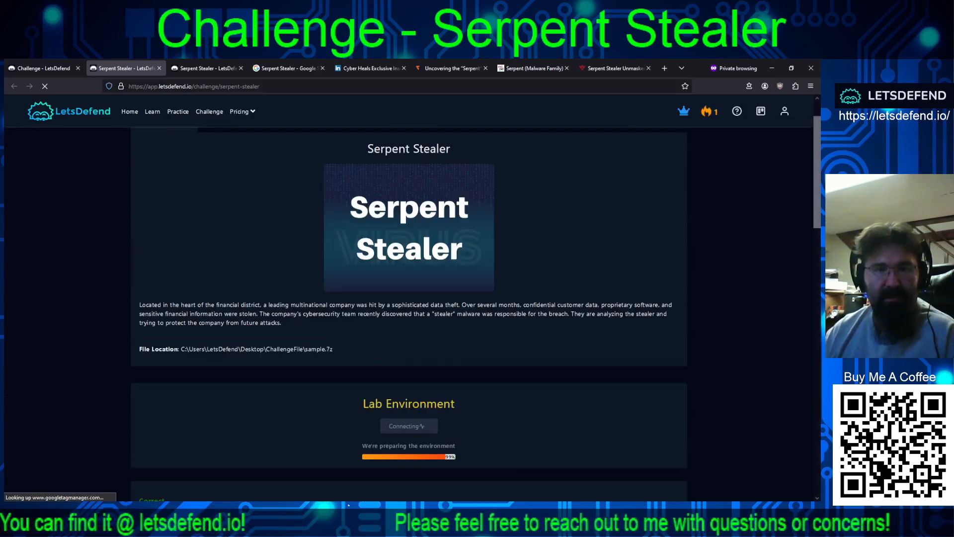
key("alt+Tab")
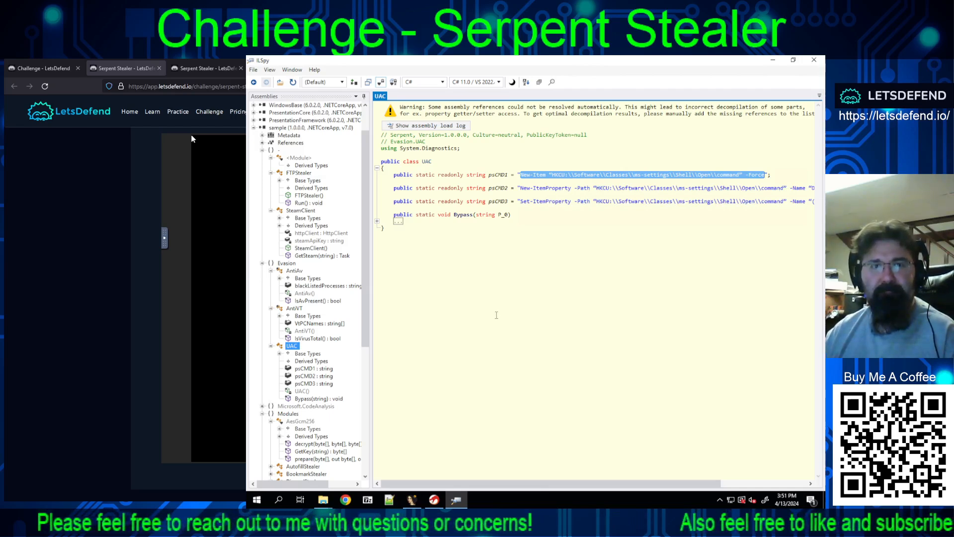
left_click(773, 60)
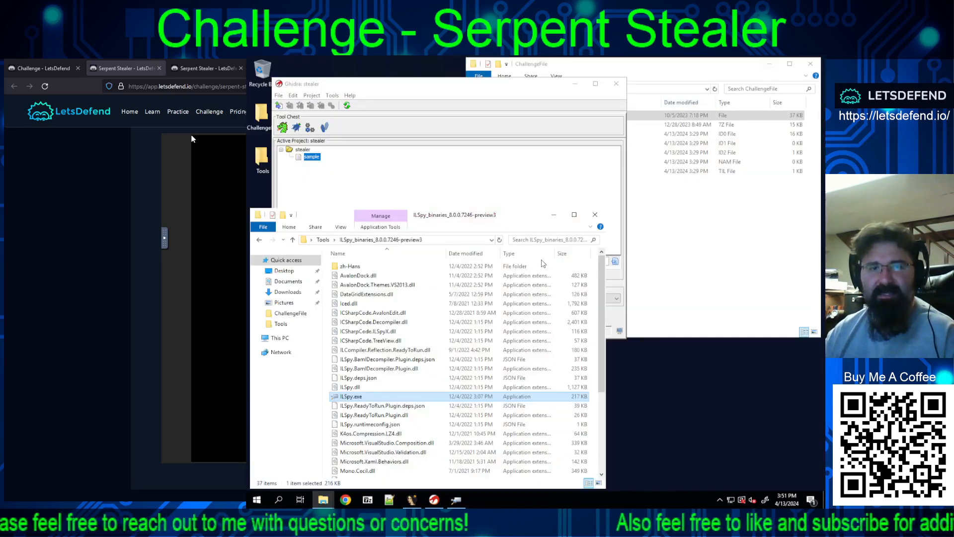
left_click(324, 239)
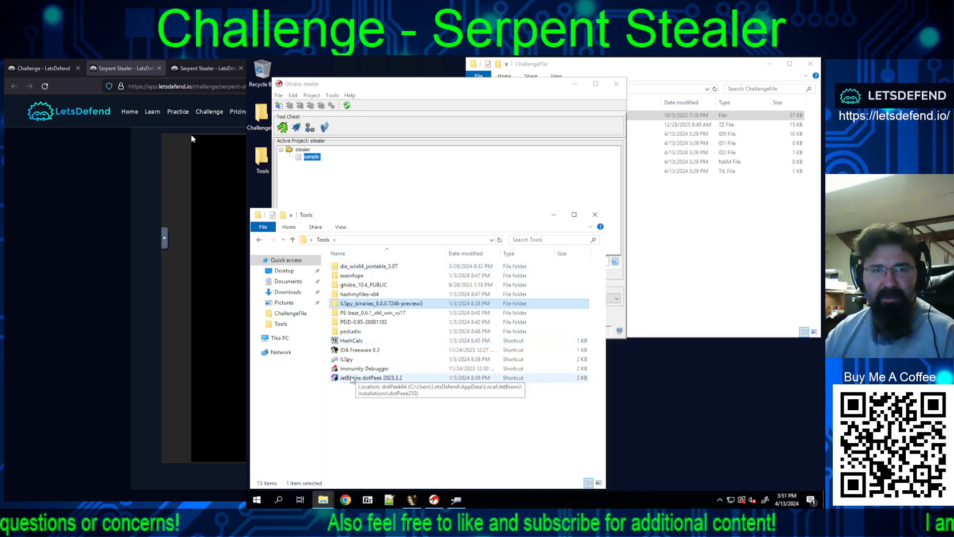
double_click(378, 379)
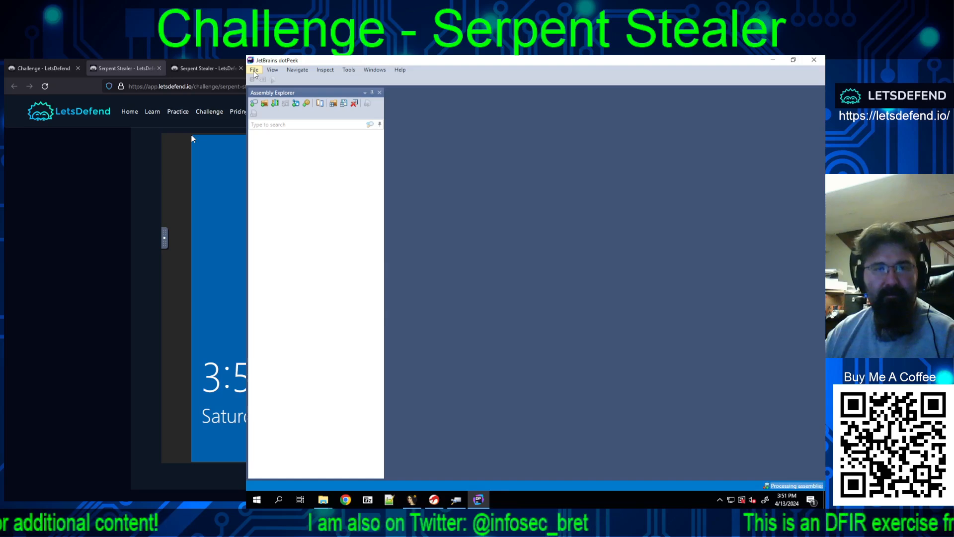
Step: Open the extensionless sample file from the ChallengeFile folder in dotPeek, with all file types listed
left_click(254, 71)
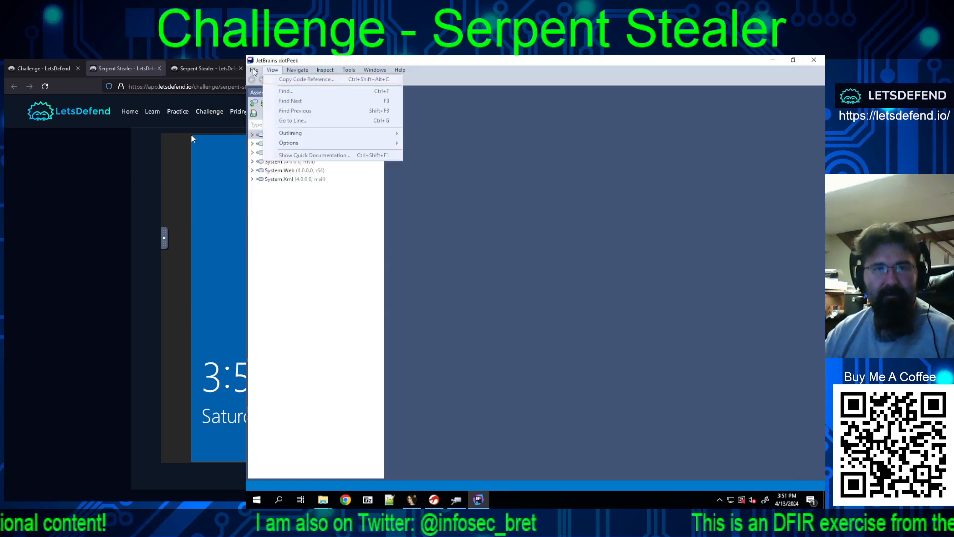
left_click(286, 80)
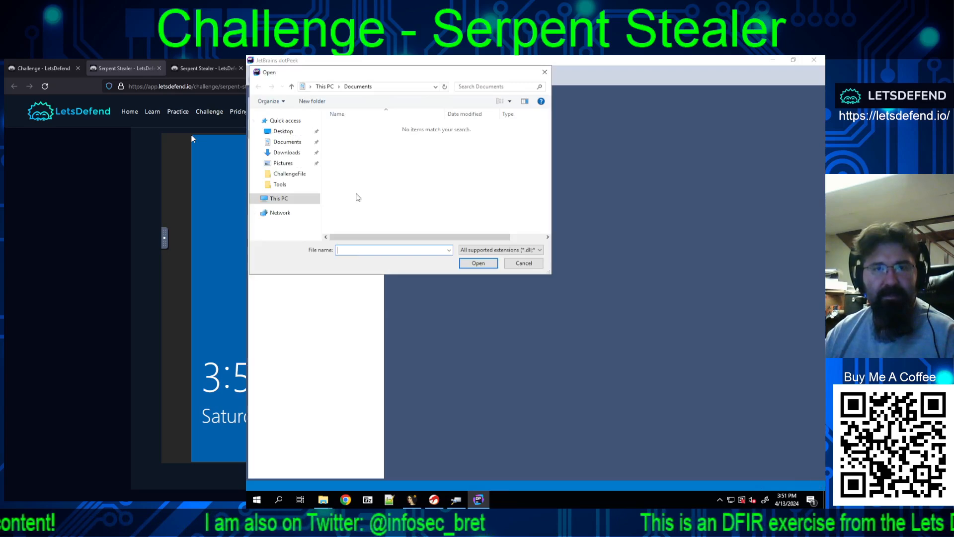
left_click(290, 174)
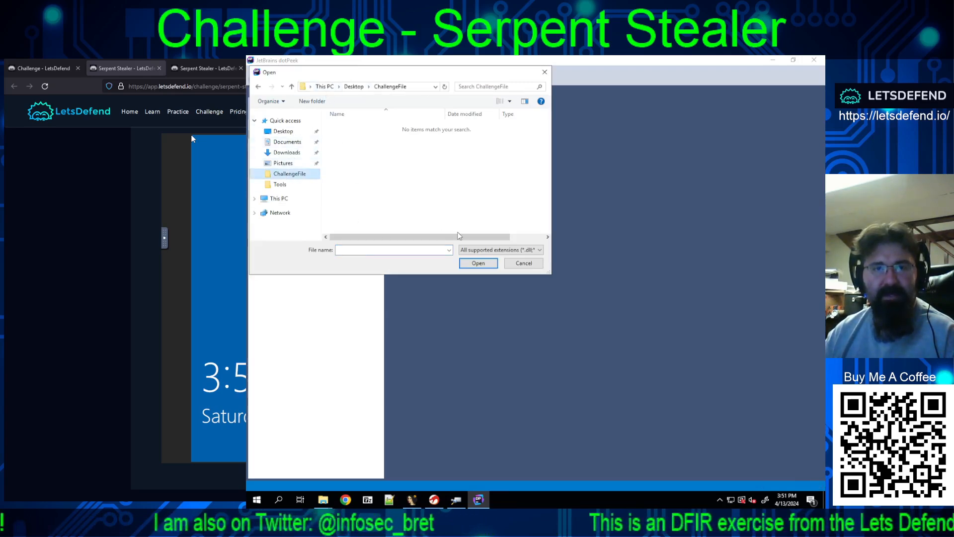
left_click(500, 250)
left_click(484, 280)
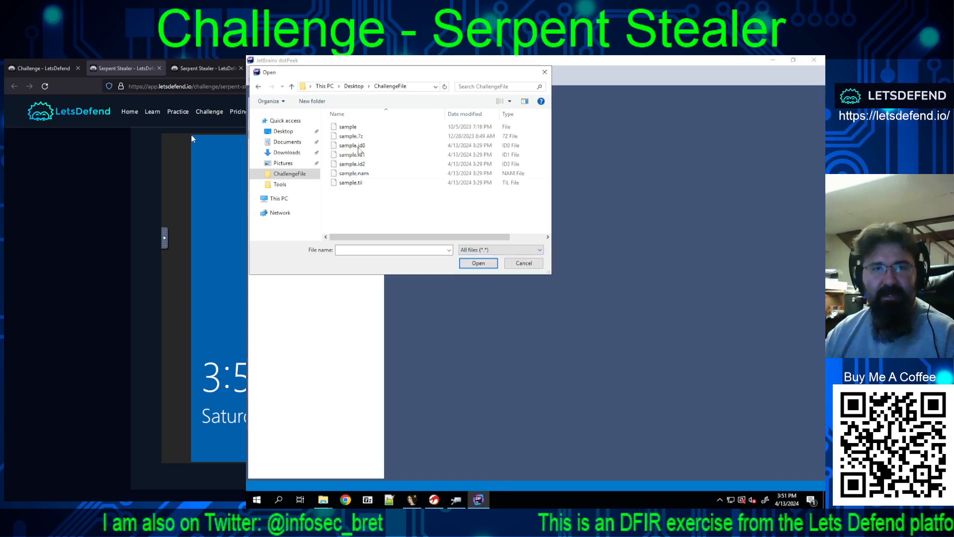
double_click(346, 128)
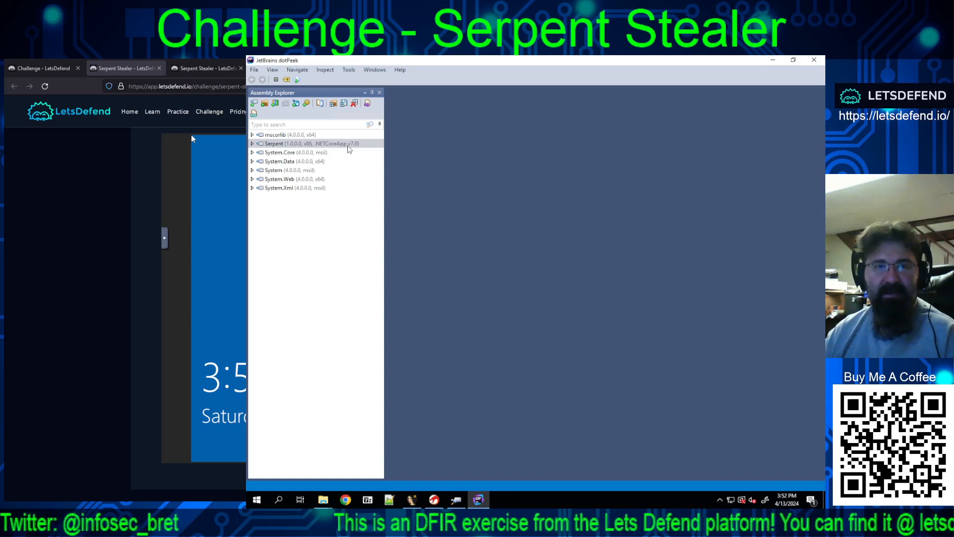
Step: Expand the Serpent assembly's Modules and Evasion namespaces and the UAC class to list its members
left_click(253, 144)
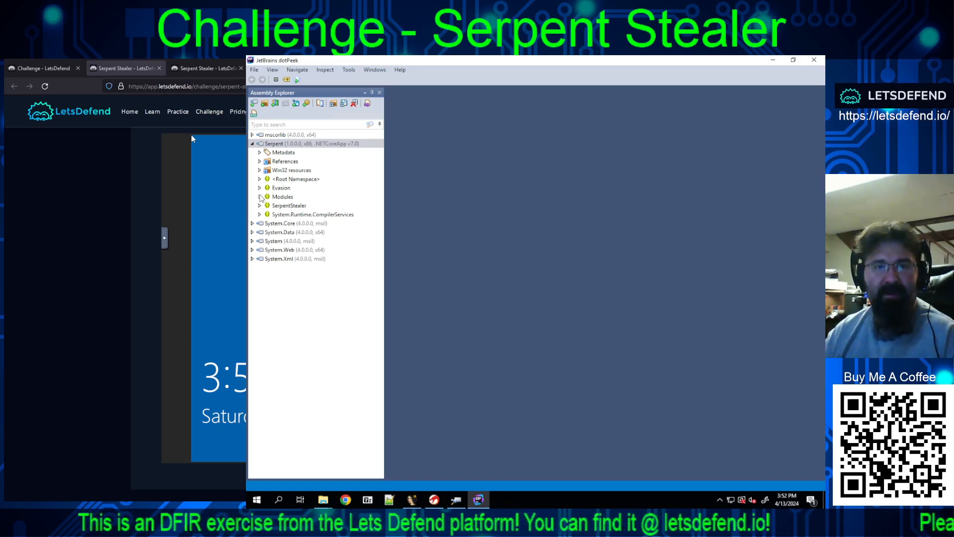
left_click(259, 197)
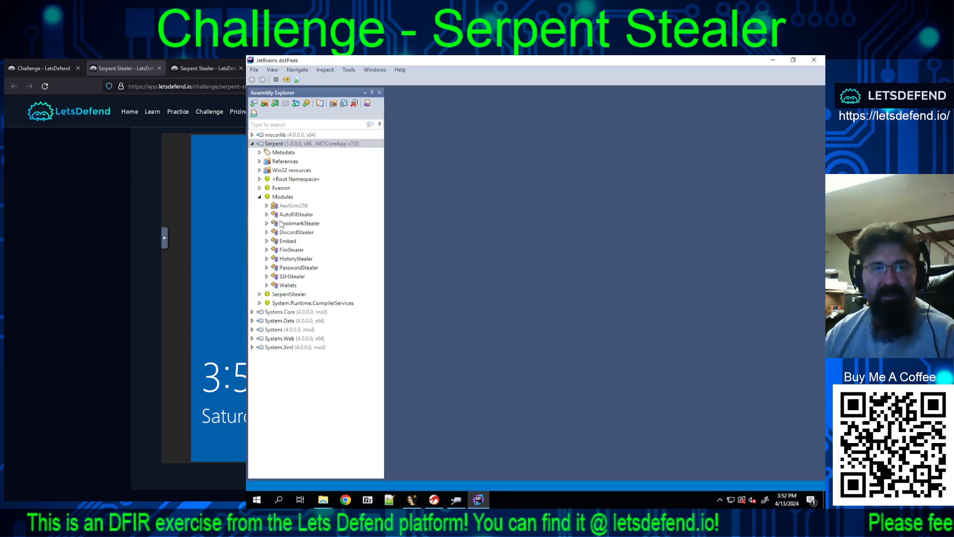
left_click(259, 188)
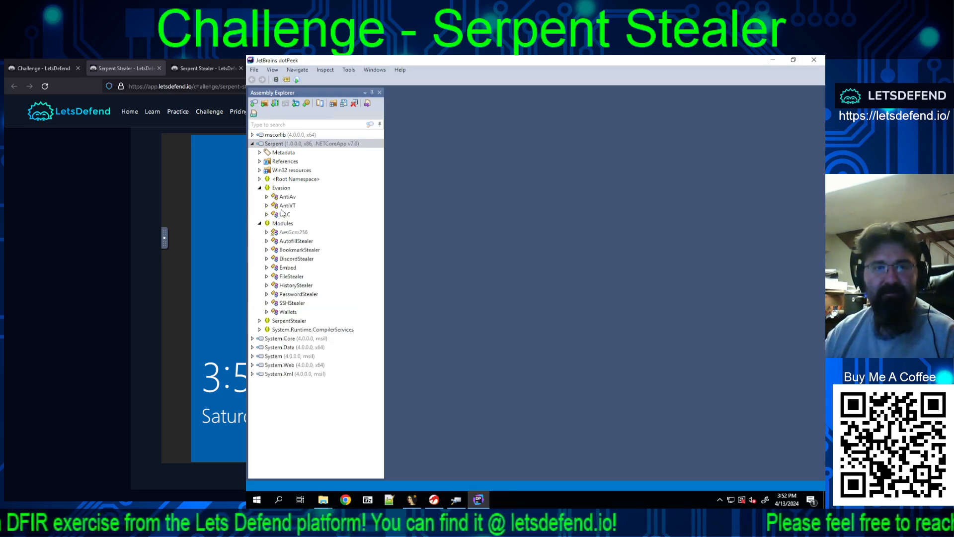
left_click(283, 214)
left_click(267, 215)
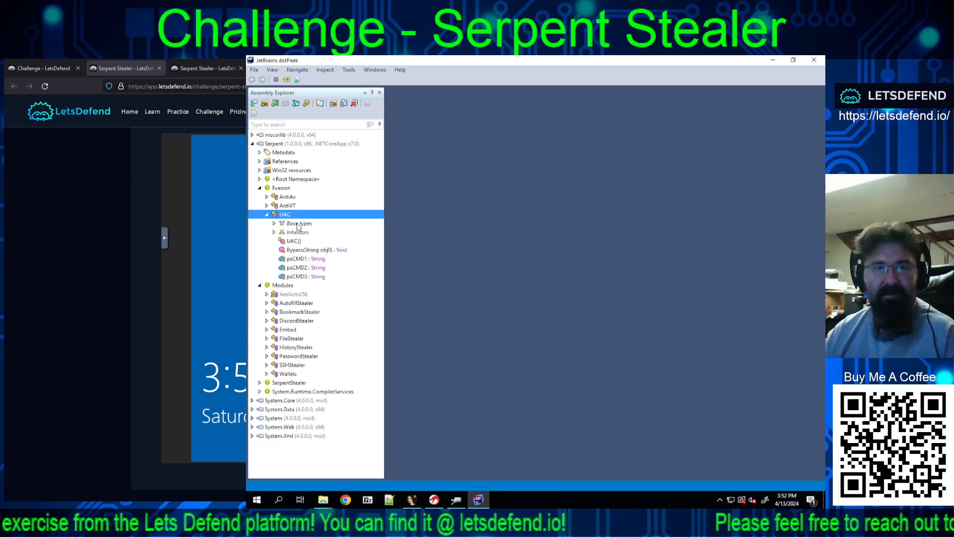
Step: Open the decompiled source of the UAC class from its UAC() constructor and dismiss the context options
left_click(294, 242)
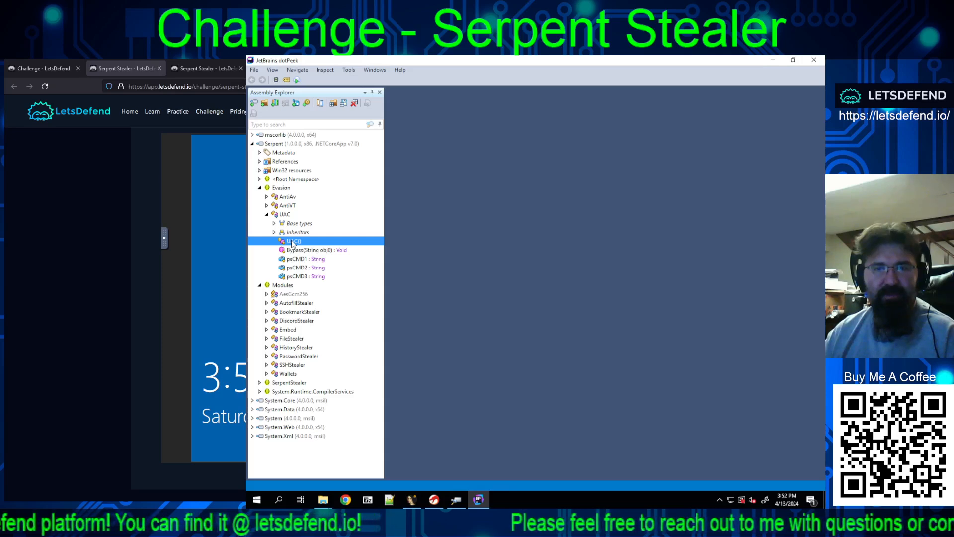
double_click(293, 242)
right_click(294, 242)
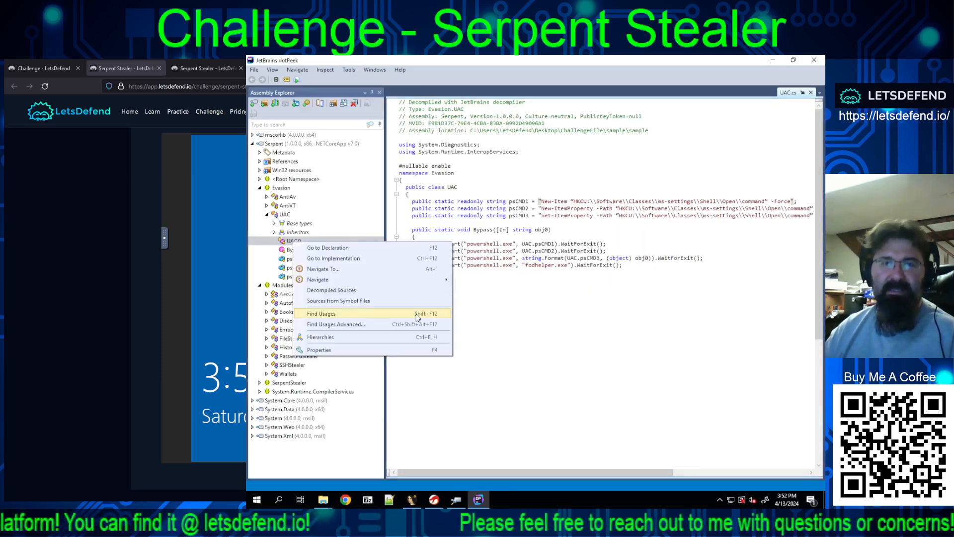
left_click(571, 337)
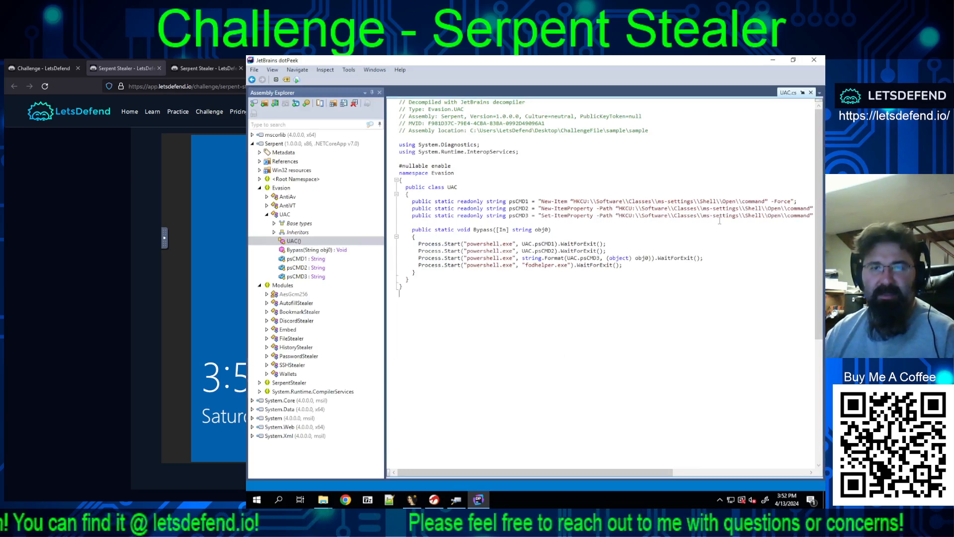
Step: Examine where the Bypass method and the psCMD1, psCMD2 and psCMD3 strings appear in the decompiled UAC code
left_click(328, 250)
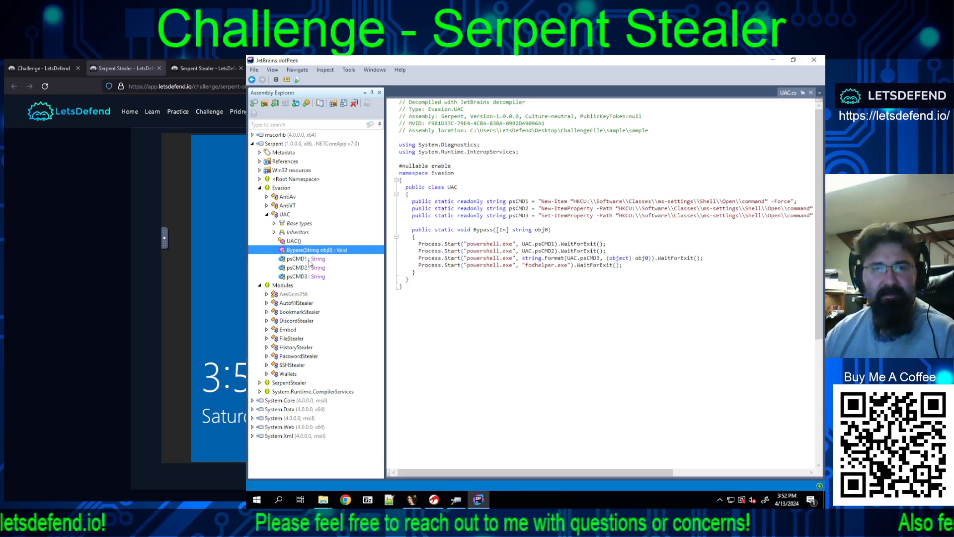
left_click(311, 259)
left_click(302, 270)
left_click(303, 277)
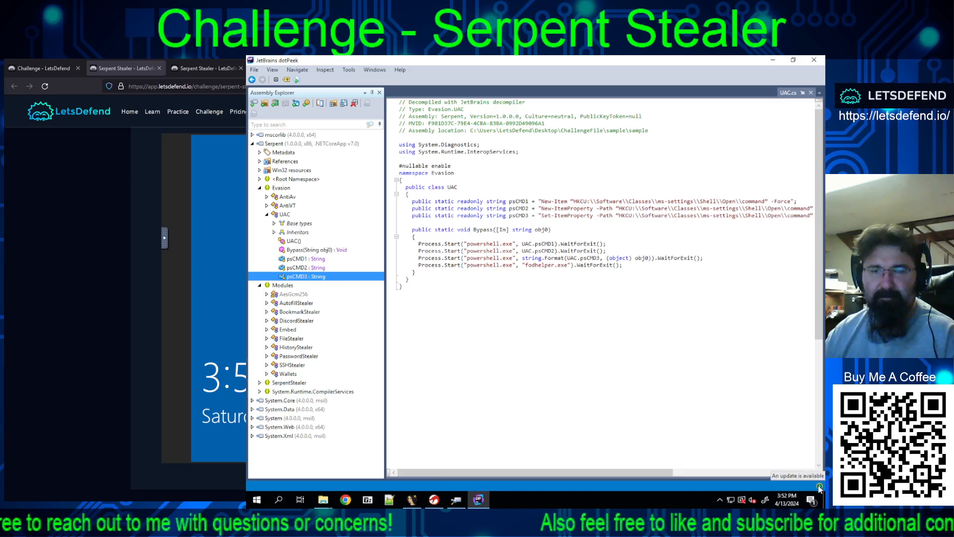
left_click(299, 259)
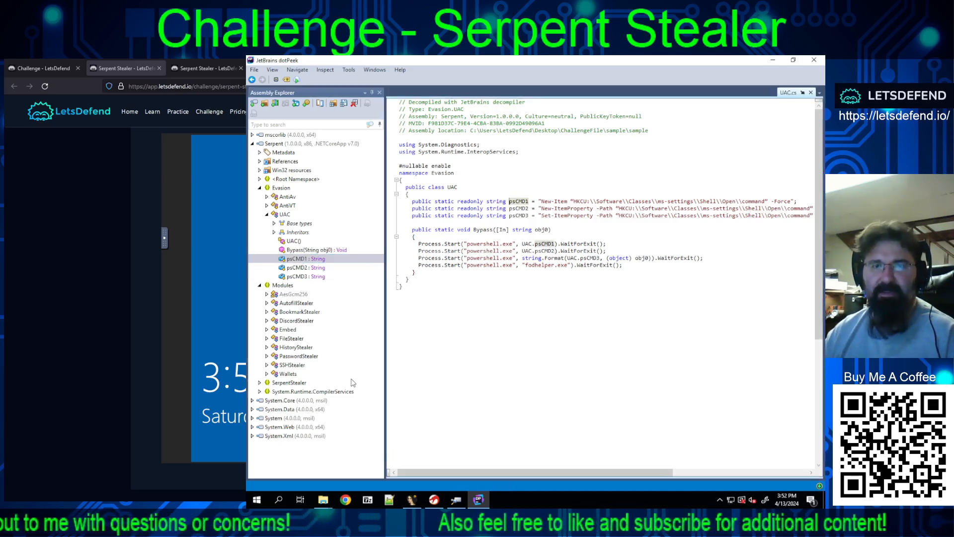
left_click(298, 250)
left_click(294, 241)
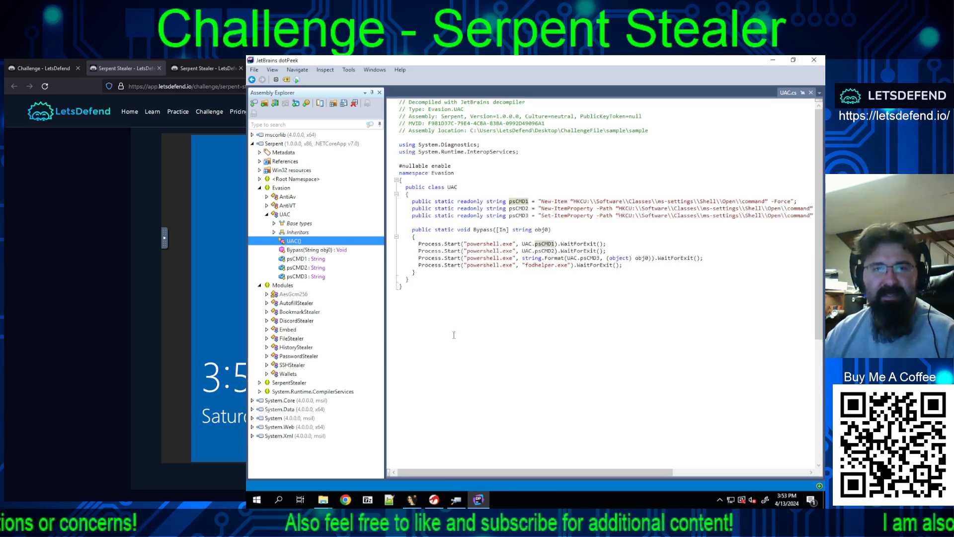
Step: Open the decompiled AntiVT class and look through the entries of its VtPCNames string array
left_click(266, 206)
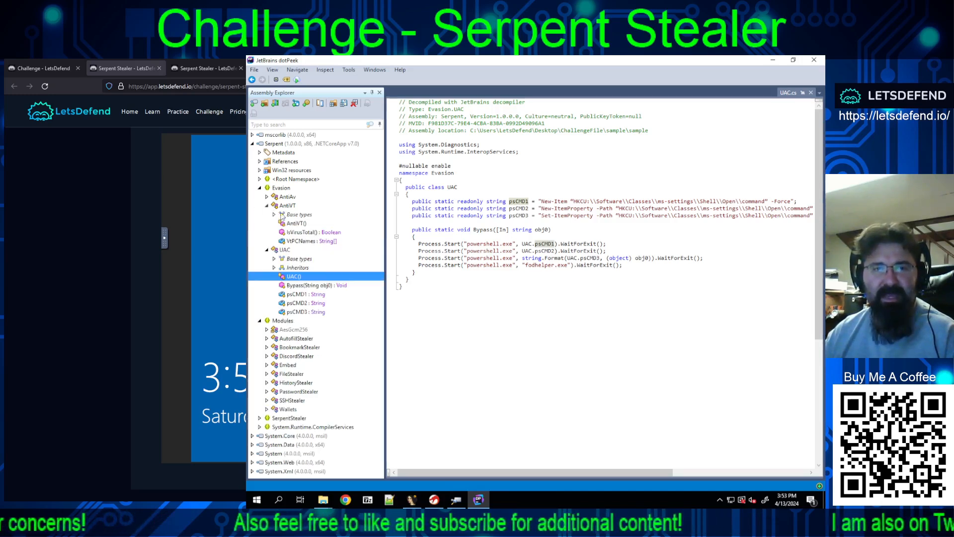
left_click(296, 224)
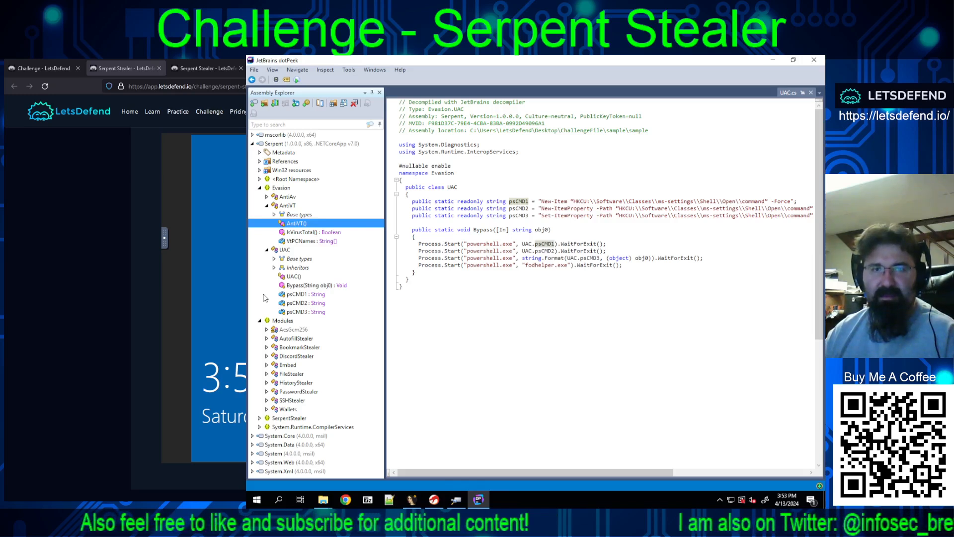
double_click(304, 223)
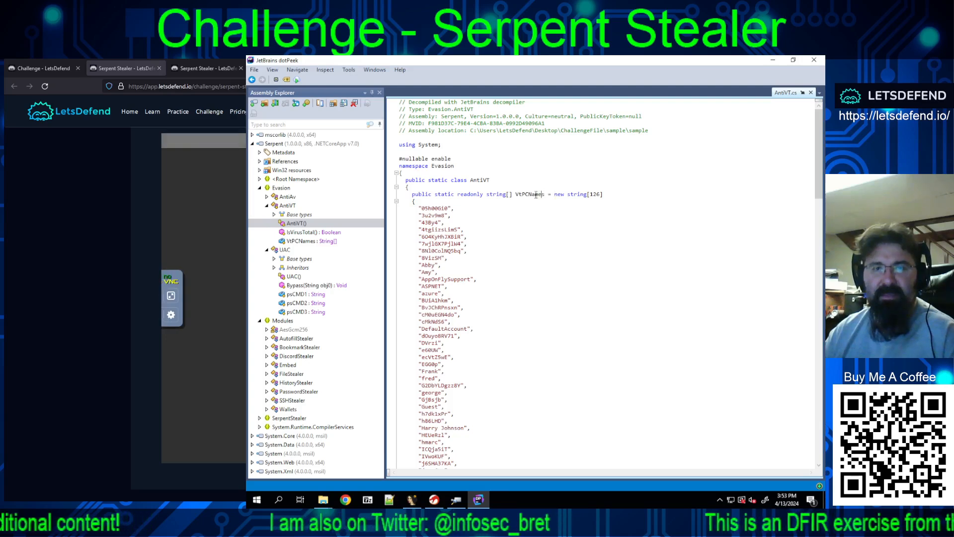
double_click(521, 195)
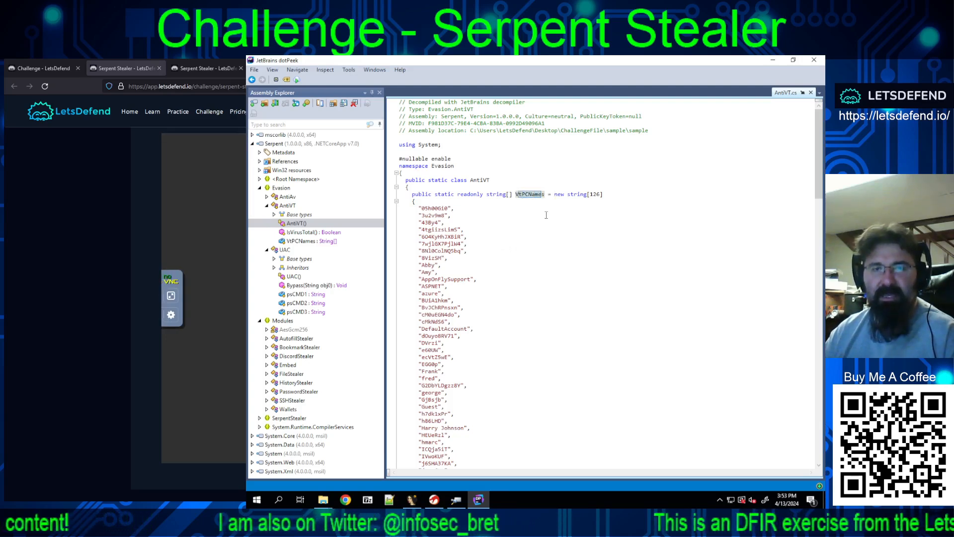
scroll(494, 268, "down", 18)
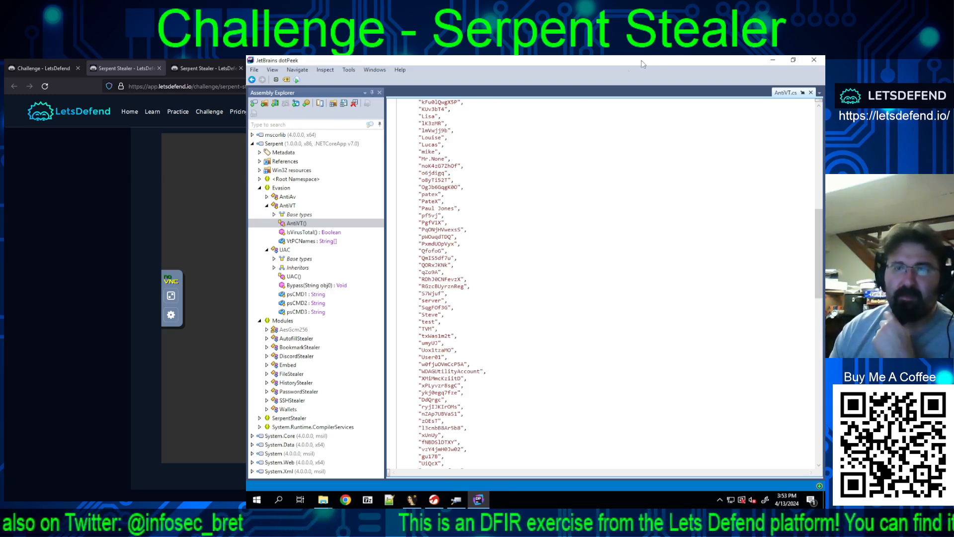
Step: Minimise dotPeek and Ghidra, then launch exeinfope.exe from the exeinfope tools folder and dismiss its startup notice
left_click(773, 60)
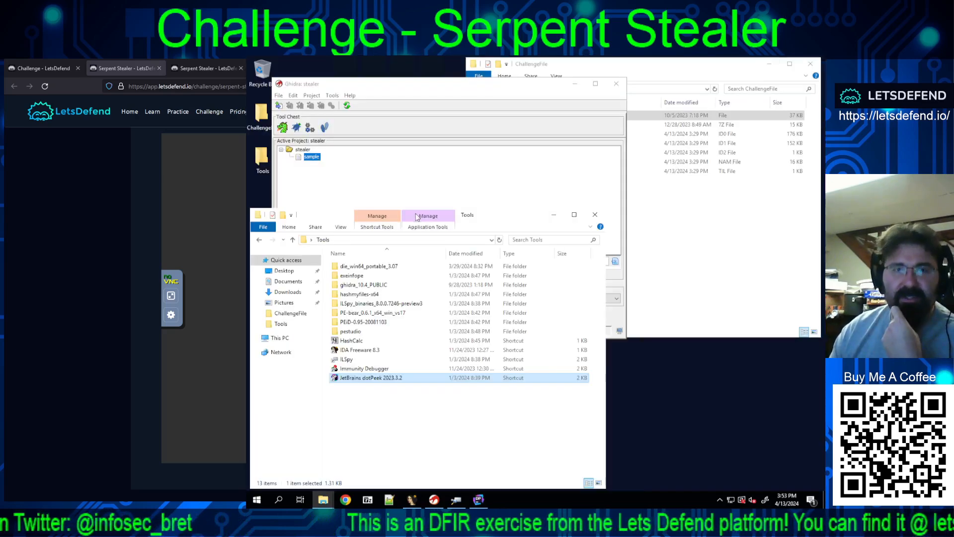
left_click(576, 84)
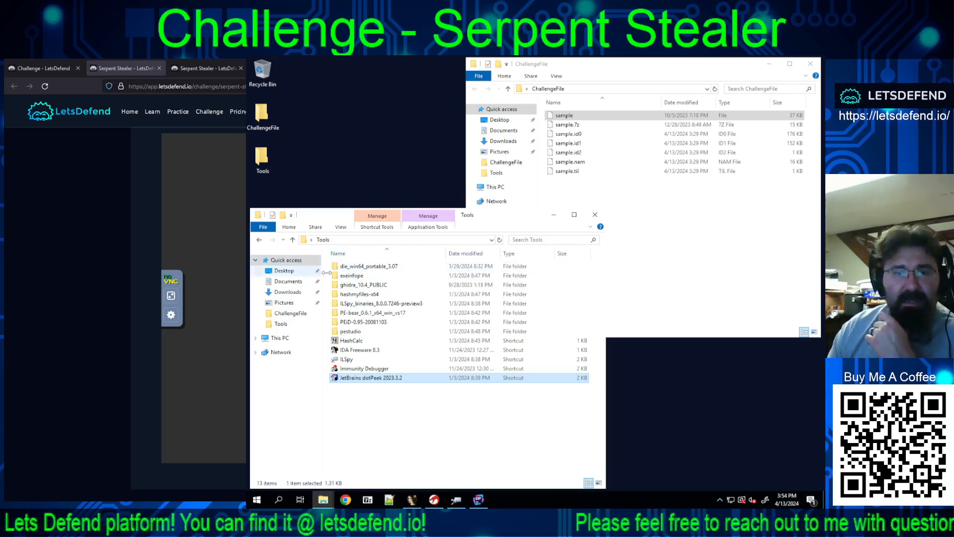
double_click(356, 277)
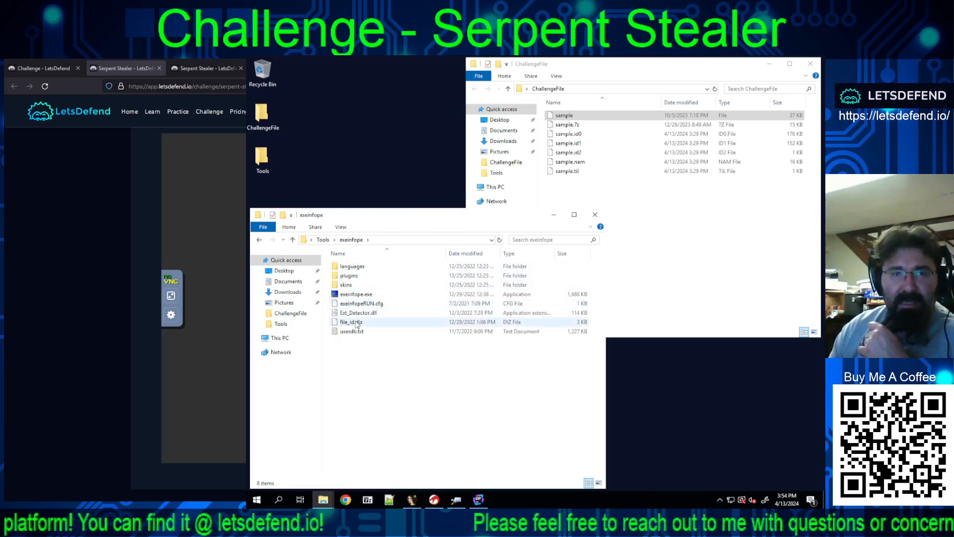
double_click(355, 295)
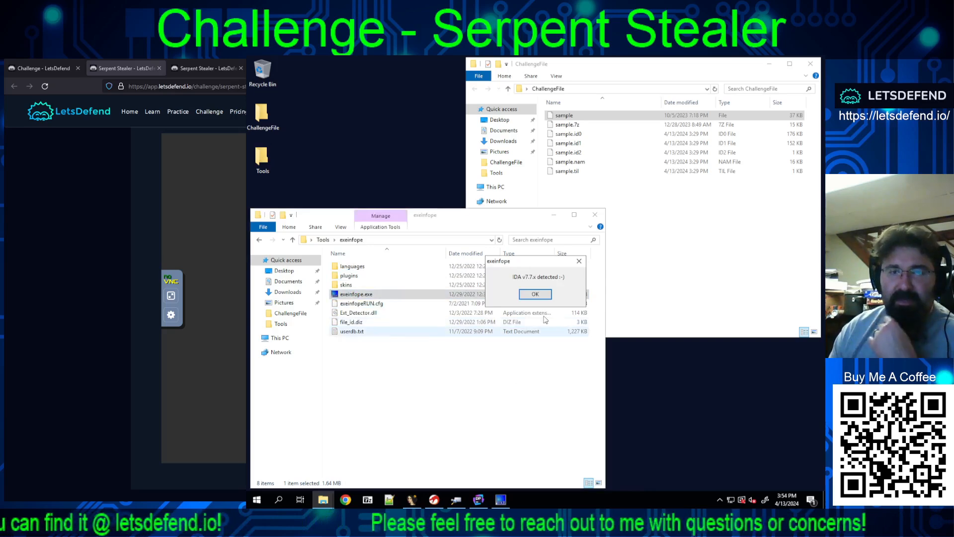
left_click(535, 295)
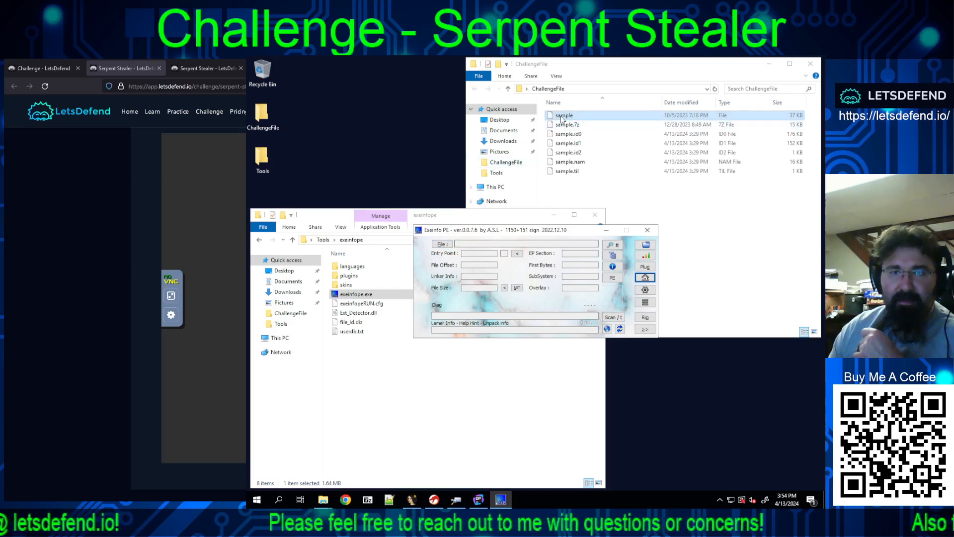
Step: Load the sample file into Exeinfo PE and run the external signatures scan, then close it and return to the Tools folder
left_click_drag(500, 245, 499, 247)
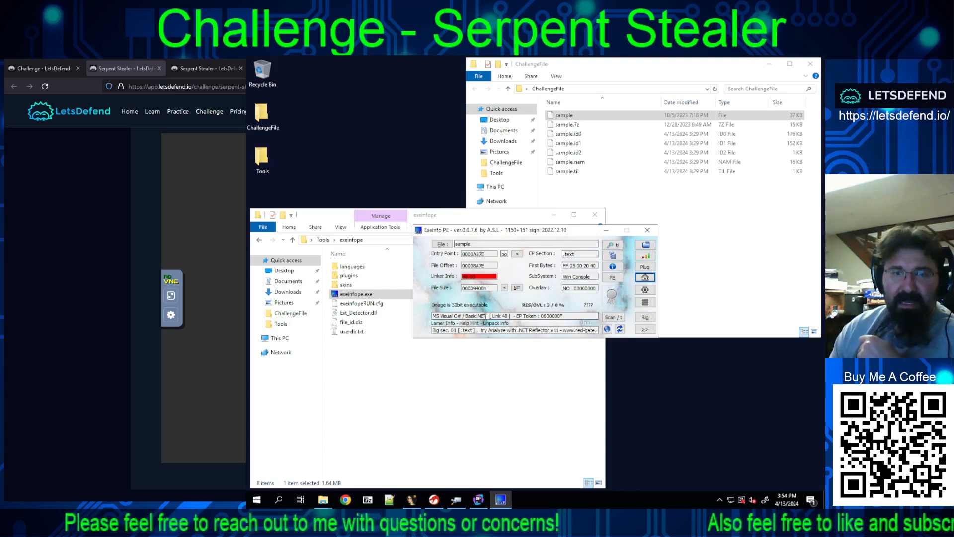
left_click(615, 321)
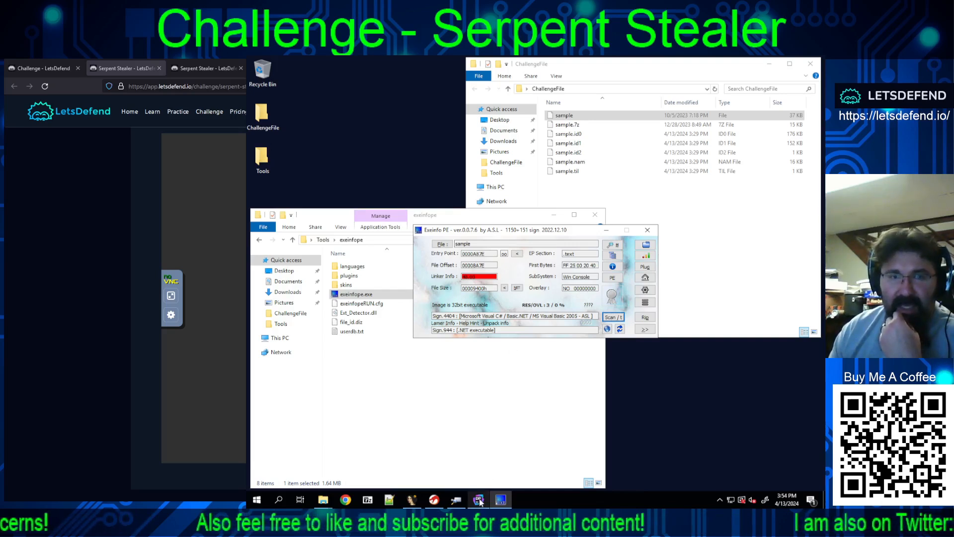
mouse_move(480, 501)
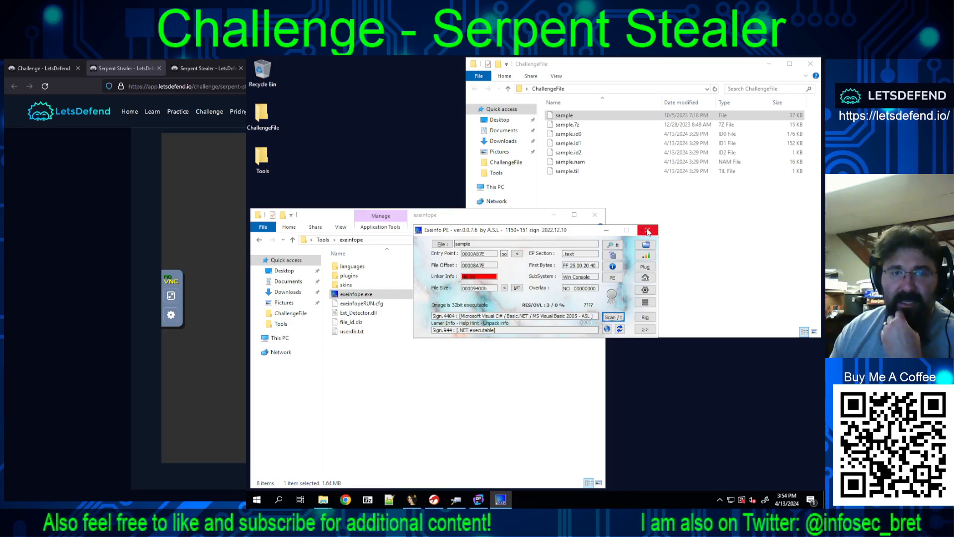
left_click(646, 232)
left_click(323, 240)
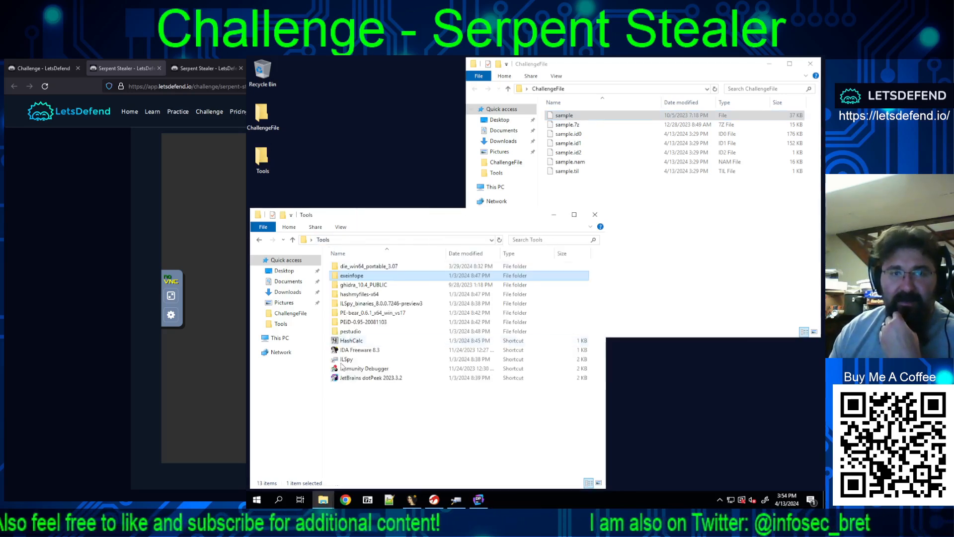
Step: Launch die.exe from the die_win64_portable_3.07 folder and load the sample file into Detect It Easy
double_click(355, 268)
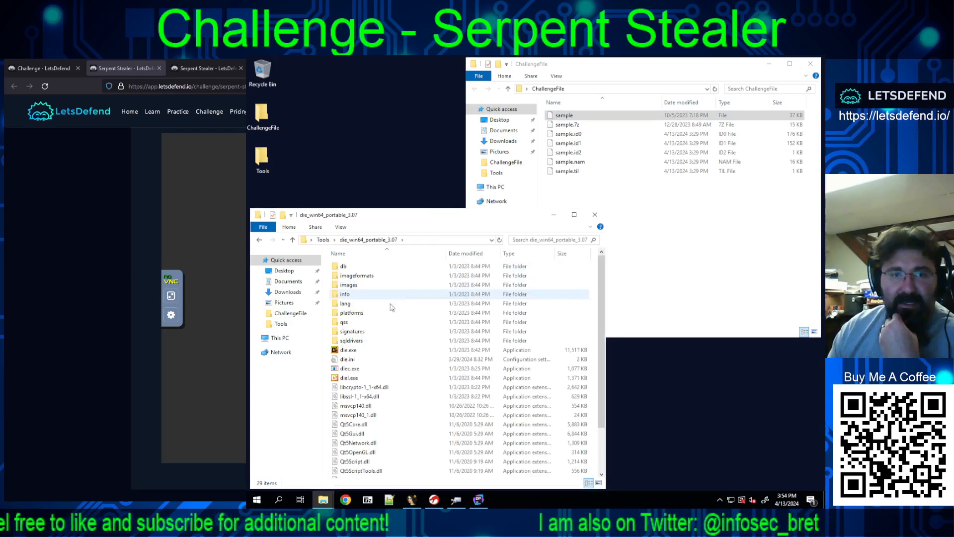
double_click(357, 351)
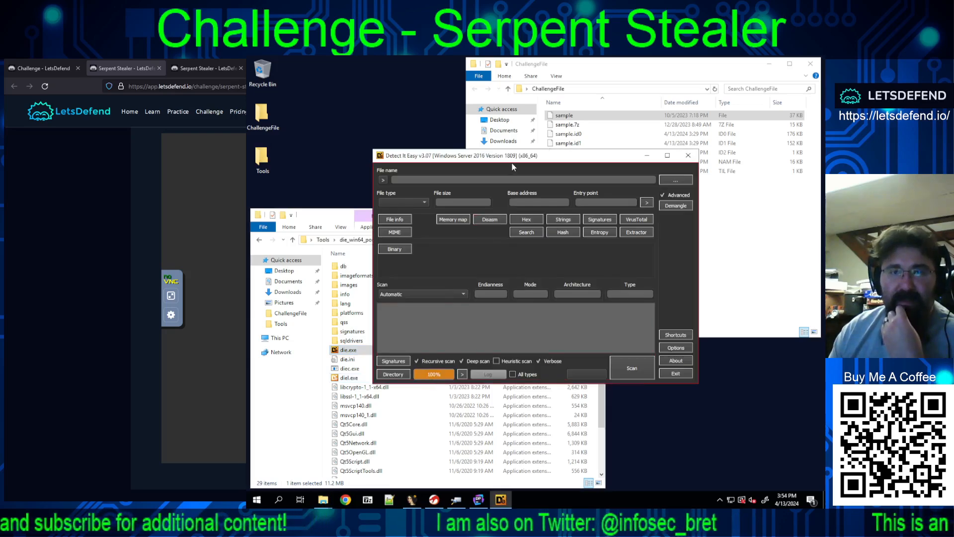
left_click_drag(512, 163, 431, 221)
left_click_drag(564, 116, 433, 241)
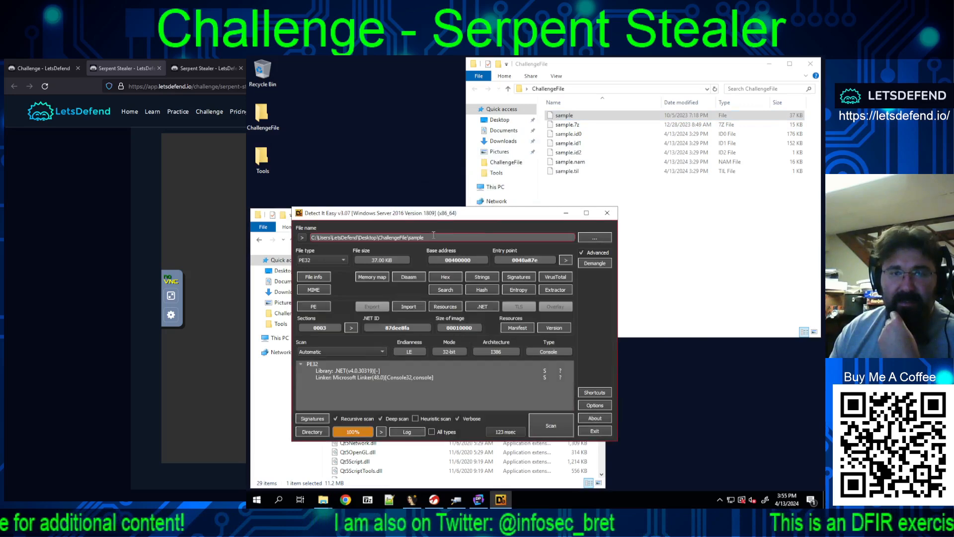
Step: Enable the heuristic scan in Detect It Easy, rescan the sample and move the window clear of the folder behind it
left_click(342, 371)
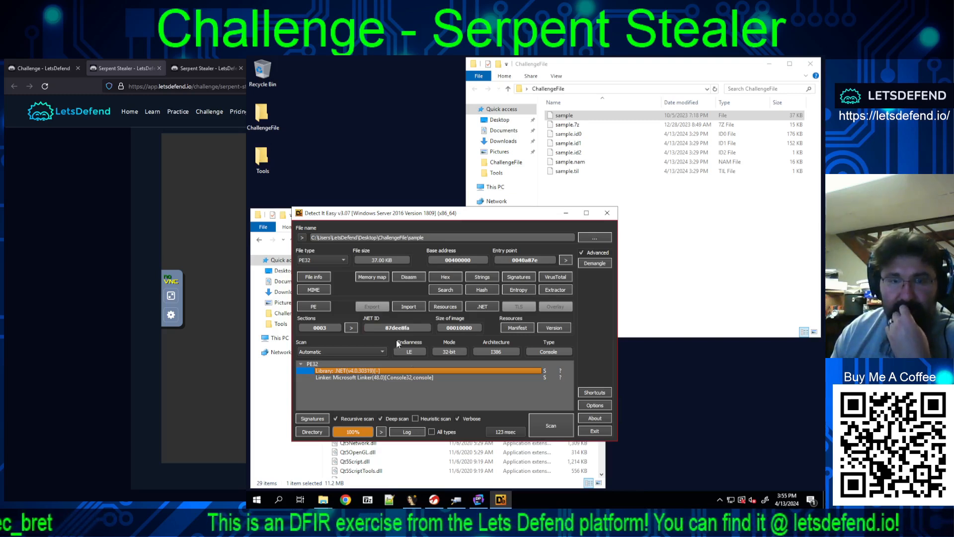
left_click(415, 418)
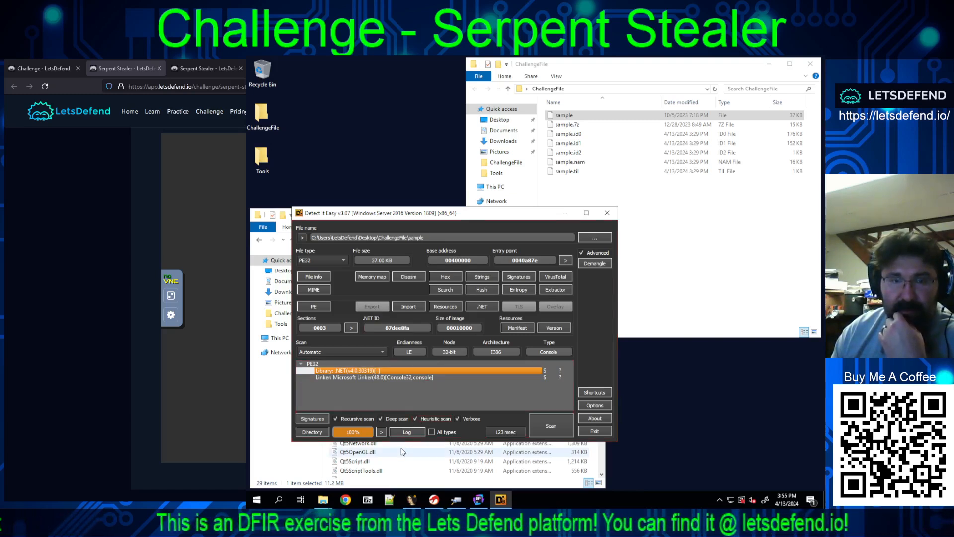
left_click(551, 424)
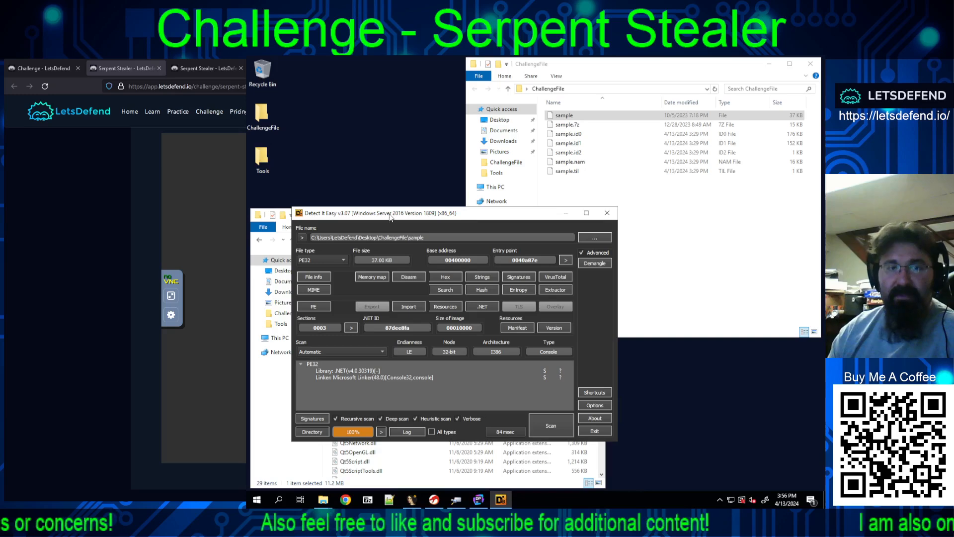
left_click_drag(391, 218, 394, 100)
left_click(313, 245)
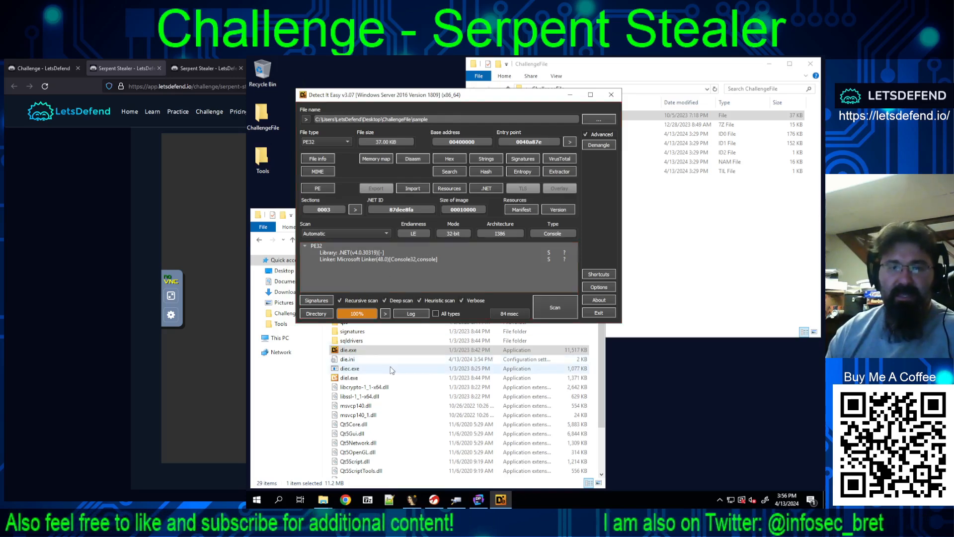
Step: Switch to the browser, open VirusTotal in a new tab and look up the sample's hash from the challenge answers
scroll(93, 272, "down", 4)
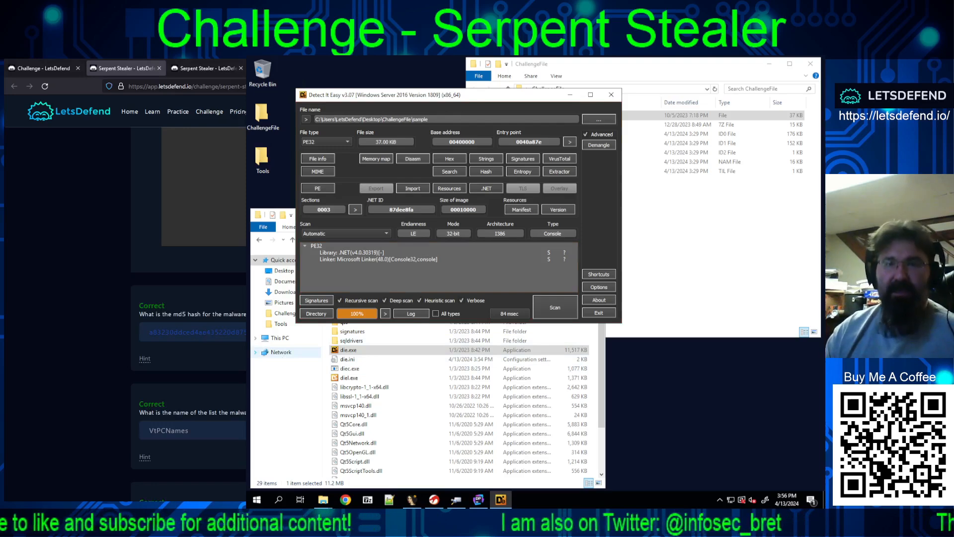
key("ctrl+t")
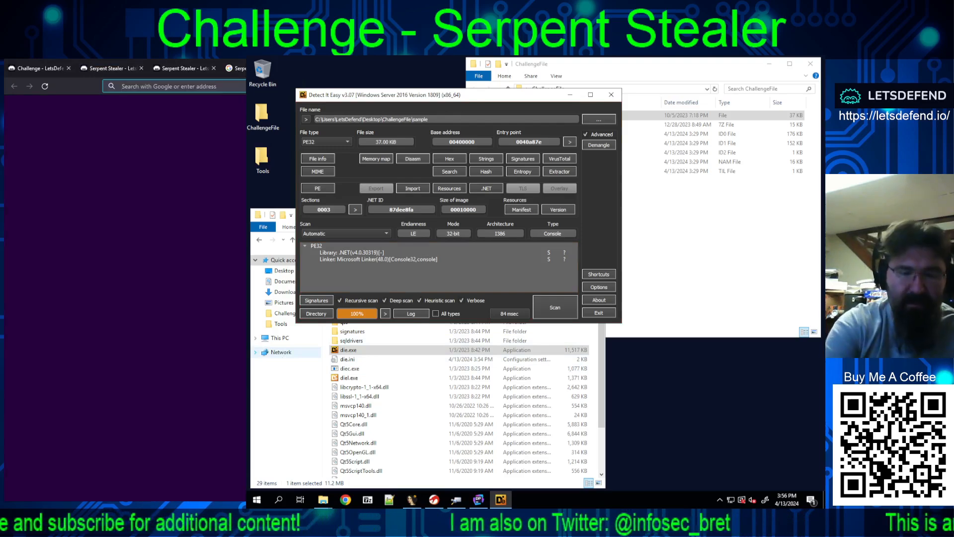
type("virus")
key("Return")
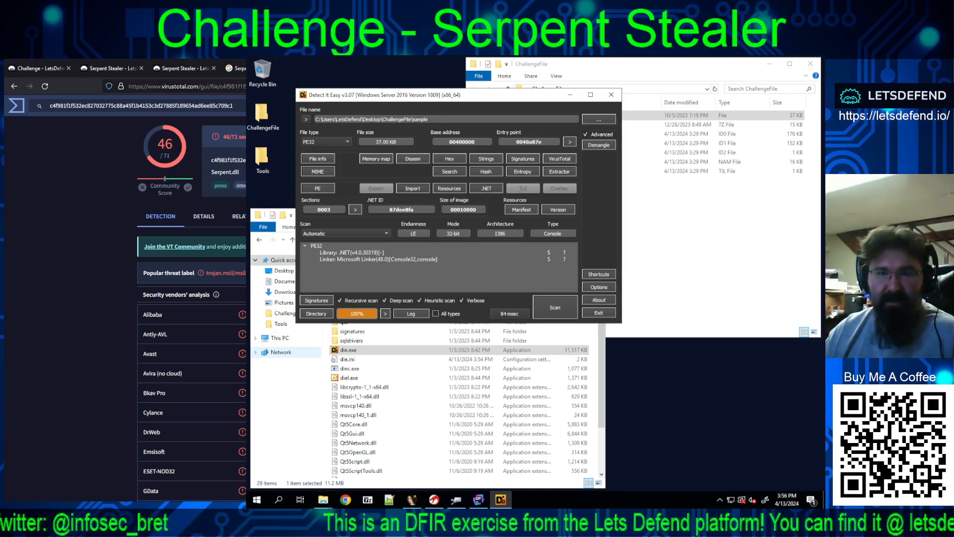
Step: Look through the security vendors' analysis in the VirusTotal report for the sample
scroll(192, 298, "down", 3)
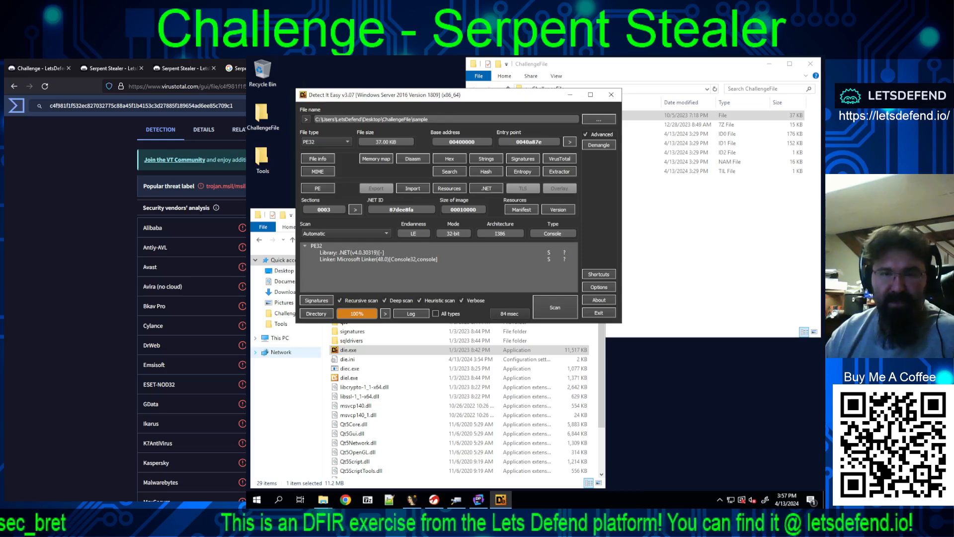
scroll(191, 298, "down", 3)
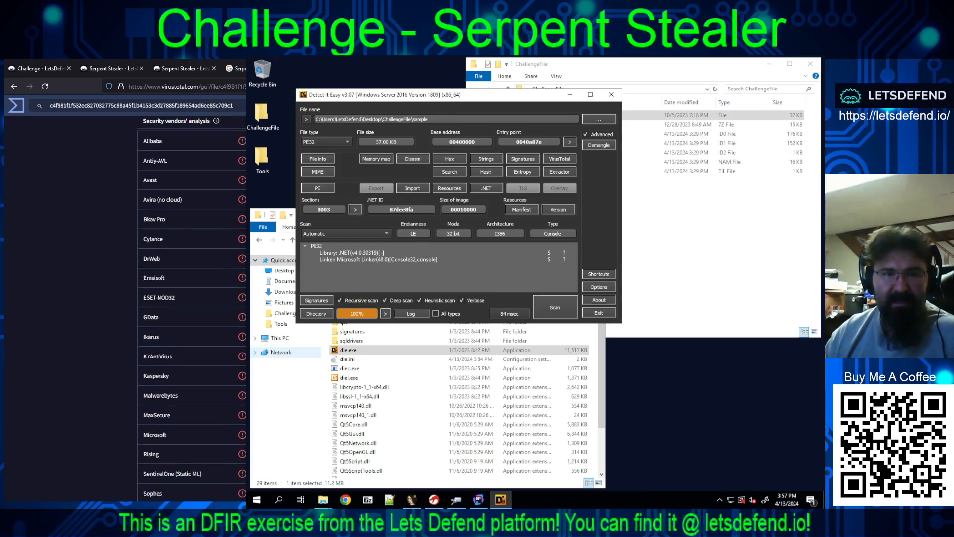
scroll(191, 298, "up", 6)
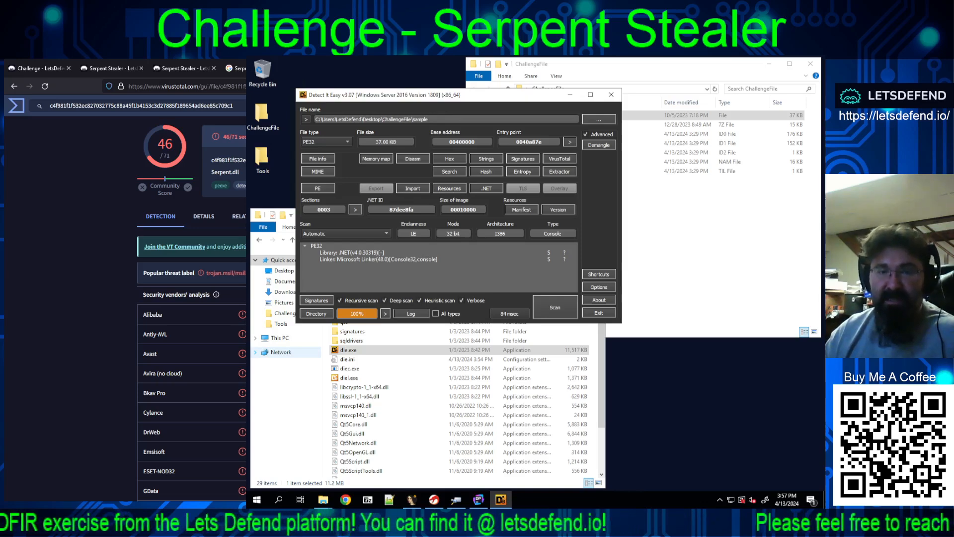
scroll(191, 299, "down", 6)
scroll(192, 298, "down", 3)
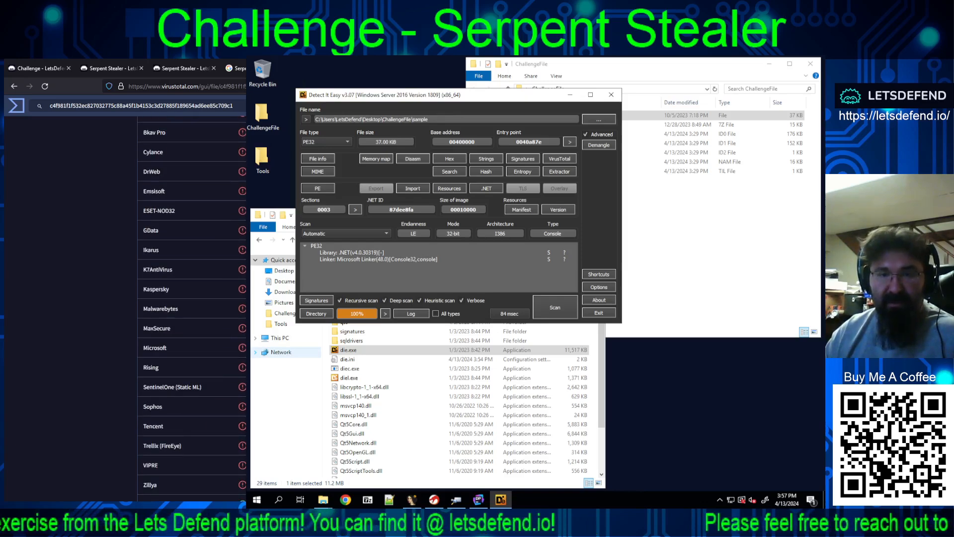
scroll(191, 299, "down", 4)
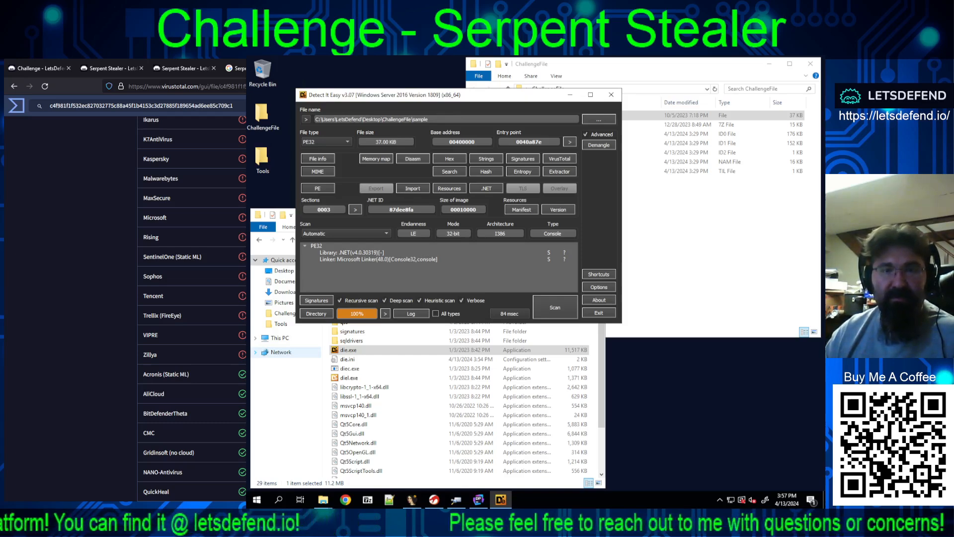
scroll(191, 299, "up", 3)
scroll(191, 298, "up", 5)
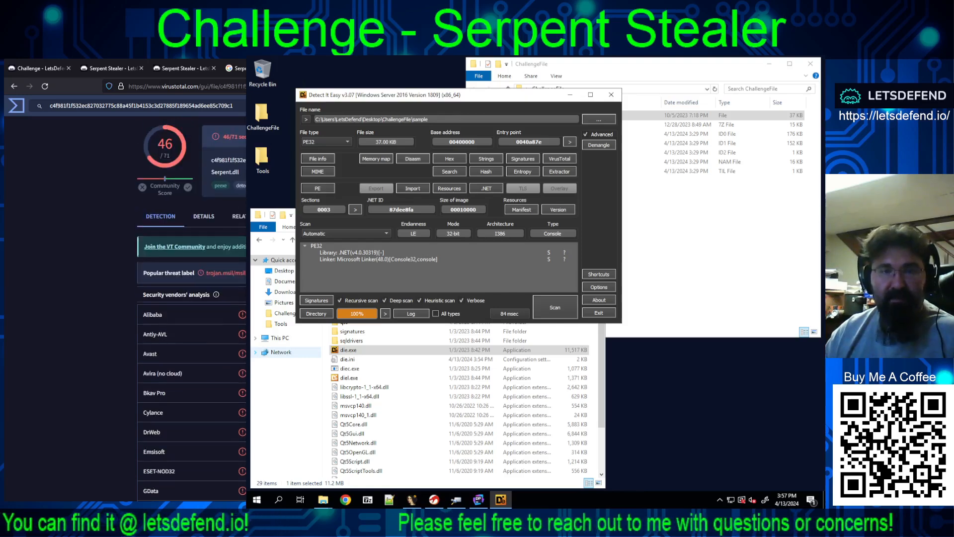
Step: Open the report's community comments and read the YARA signature matches posted there
left_click(345, 216)
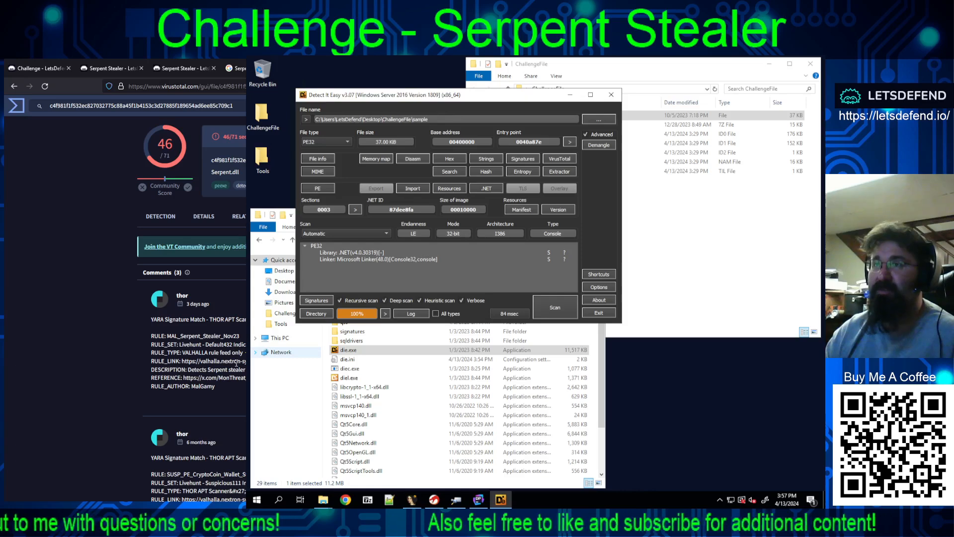
scroll(235, 363, "down", 4)
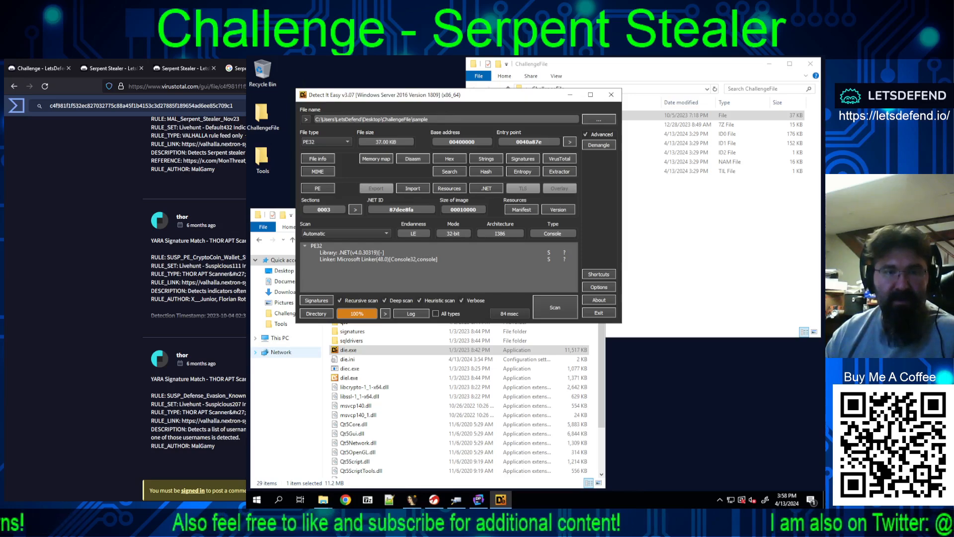
scroll(194, 293, "down", 3)
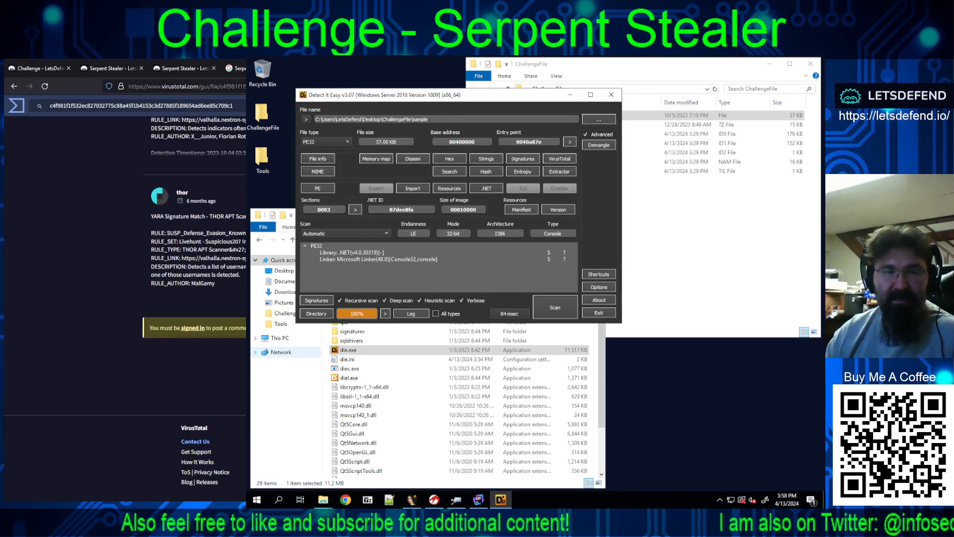
scroll(194, 294, "up", 5)
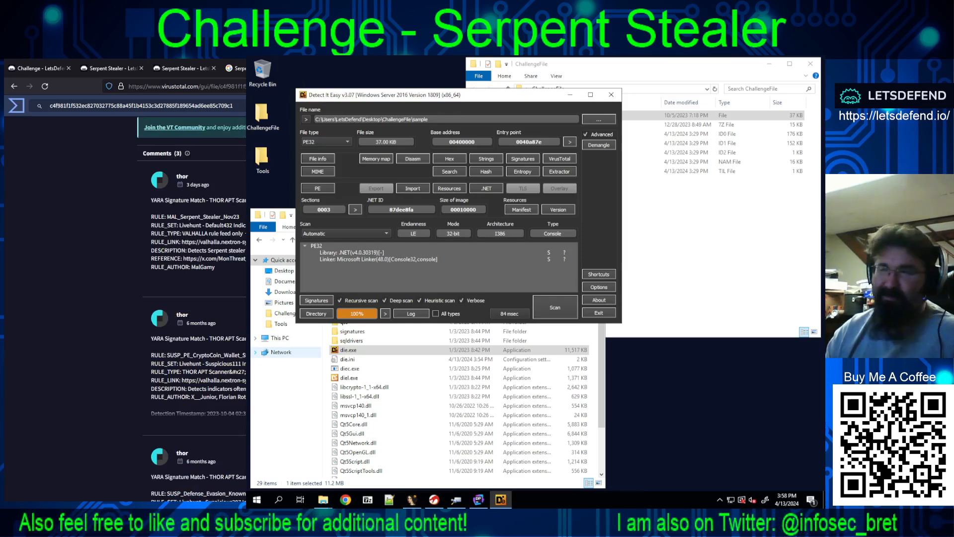
scroll(194, 293, "up", 2)
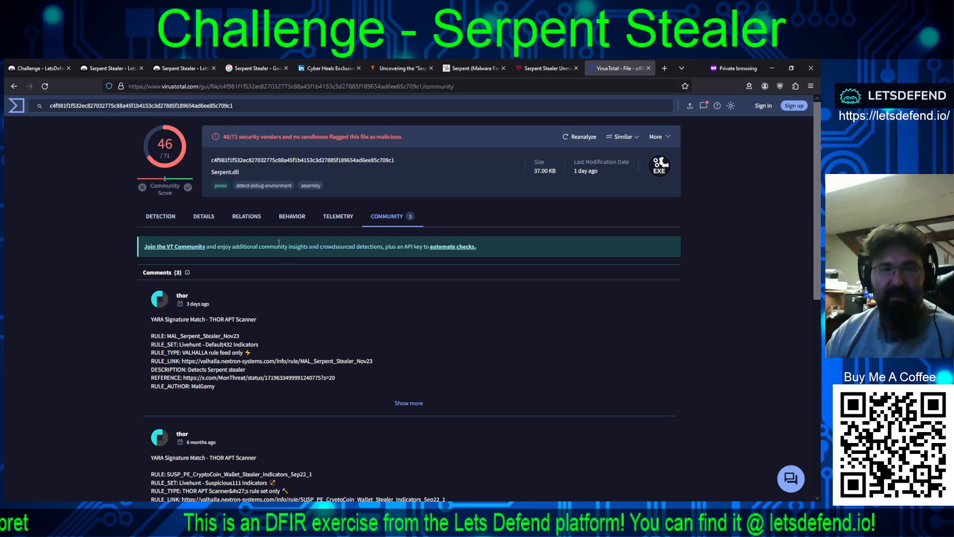
Step: Check the report's relations and behavior sections, then return to the detection results and look through the vendors' malware names
left_click(243, 220)
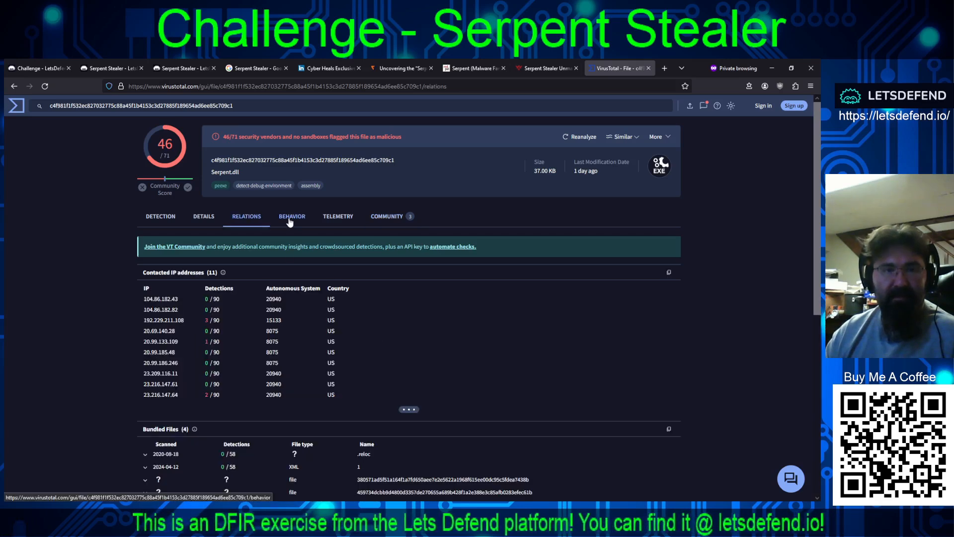
left_click(291, 220)
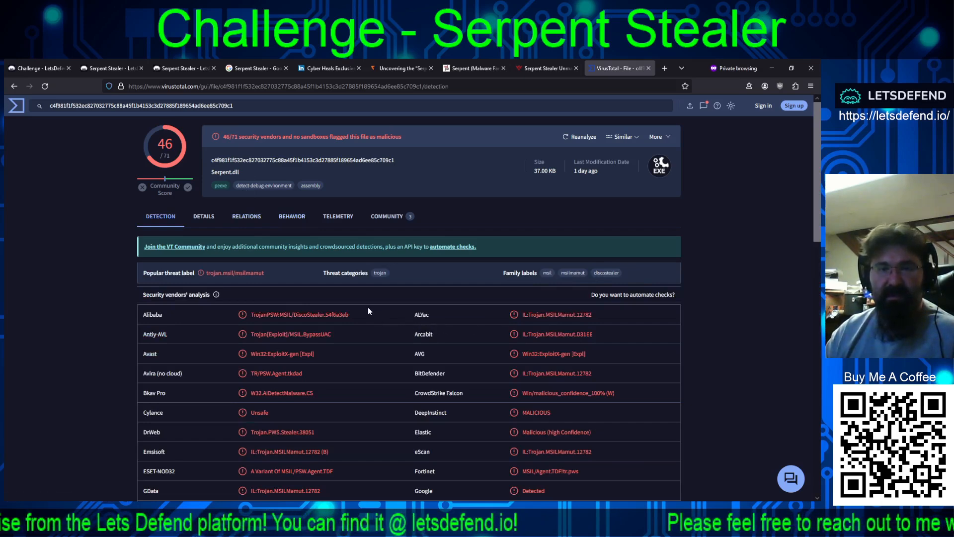
scroll(337, 345, "down", 1)
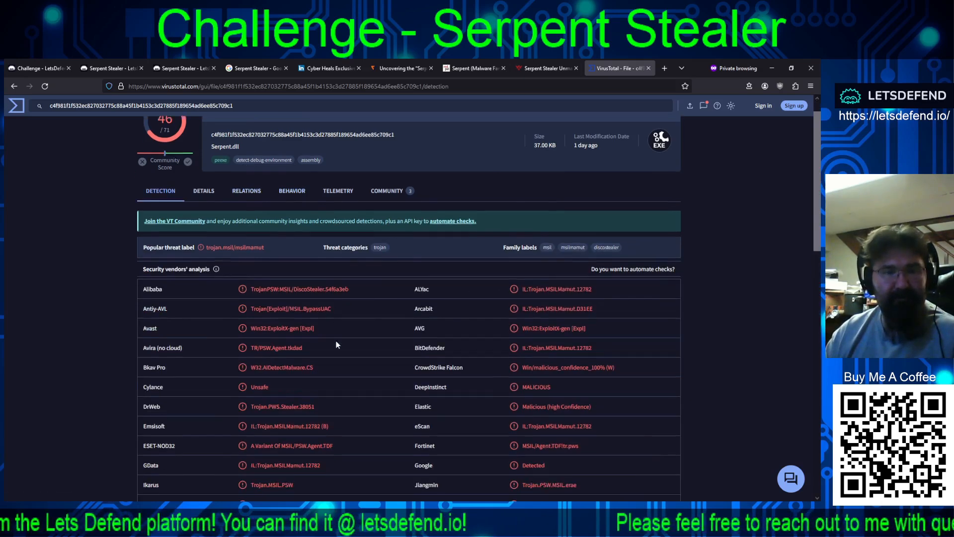
scroll(336, 341, "down", 5)
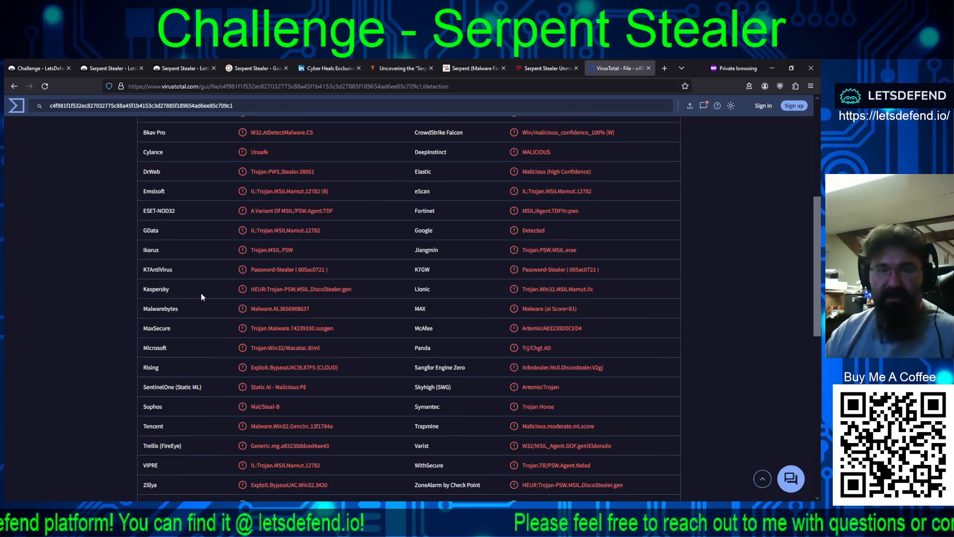
Step: Search the detection results page for "serp"
key("ctrl+f")
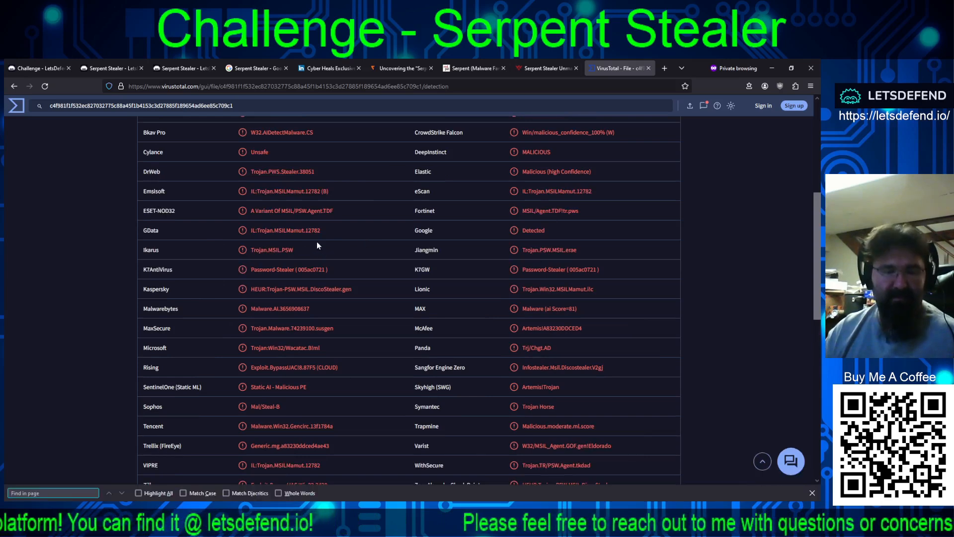
type("ser")
key("Return")
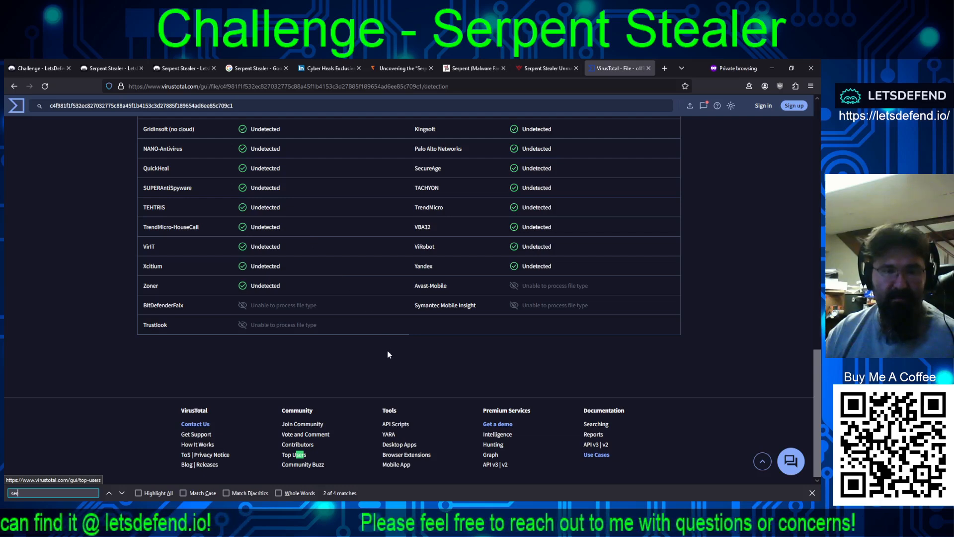
type("p")
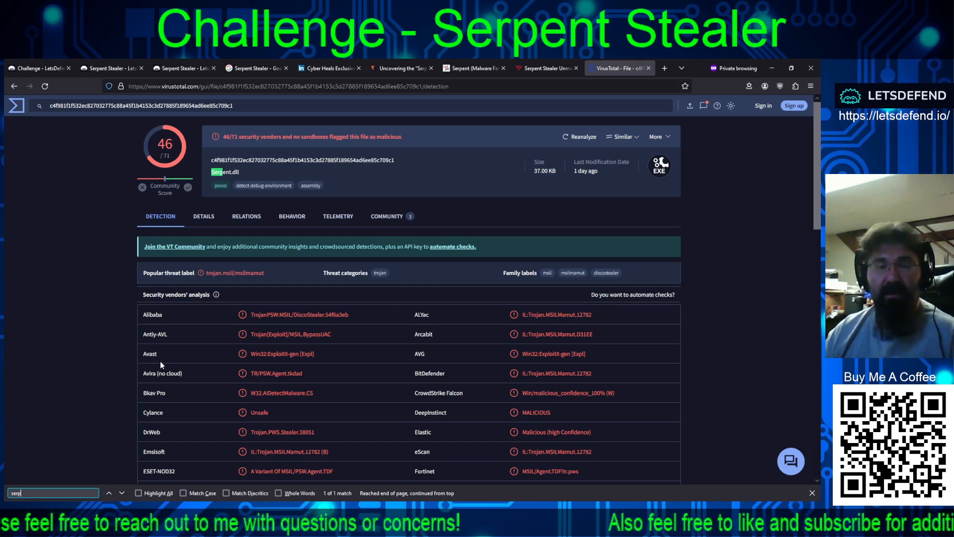
Step: Return to the LetsDefend Serpent Stealer challenge page and view its description at the start of the page
left_click(94, 72)
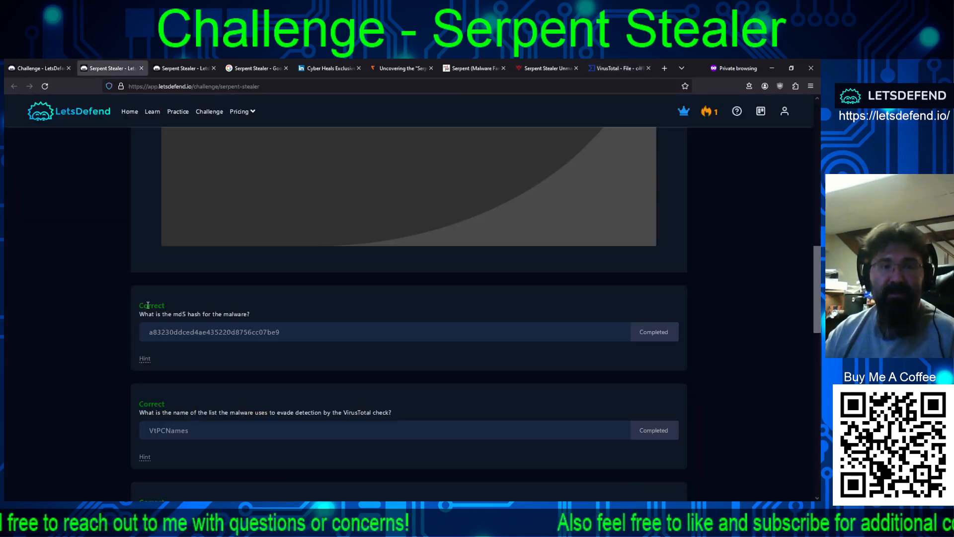
scroll(145, 348, "up", 15)
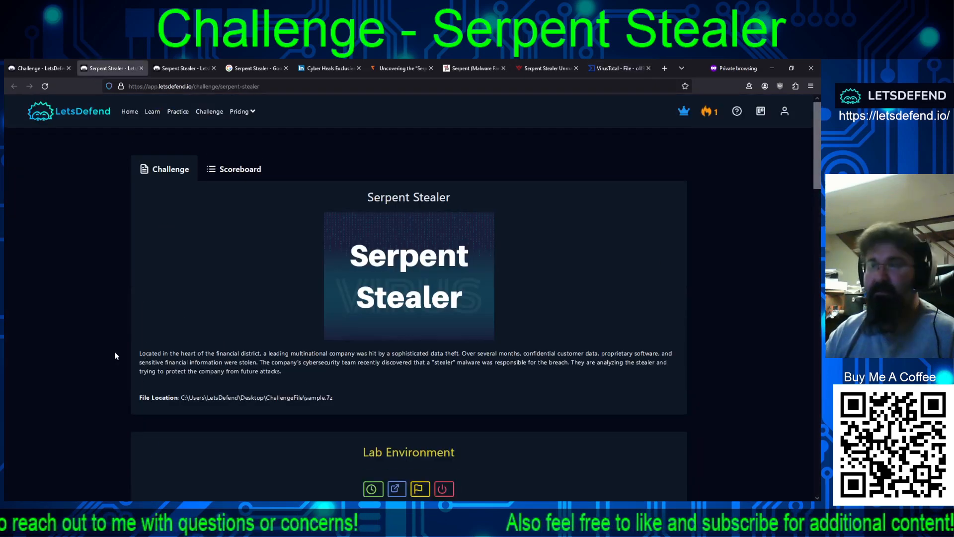